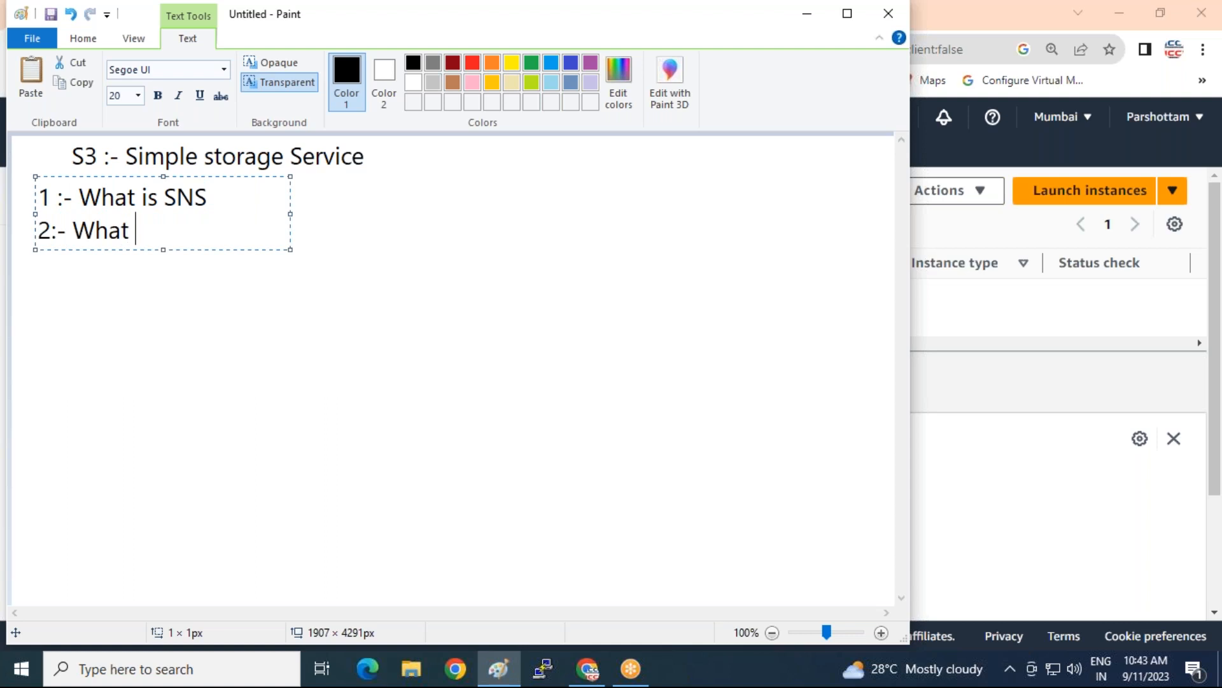
Finish the list with '2:- What is Versioning' and '3:- What is Replication', then commit the notes
text(rsioning)
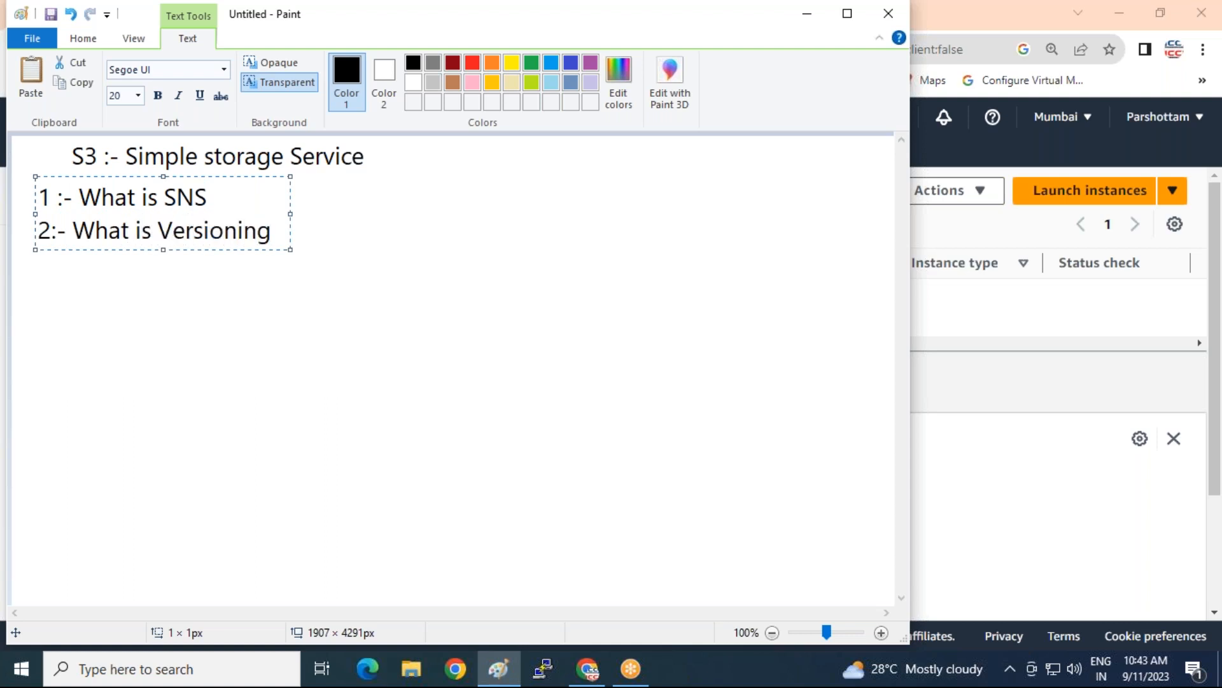
key(Return)
text(3:- Wha)
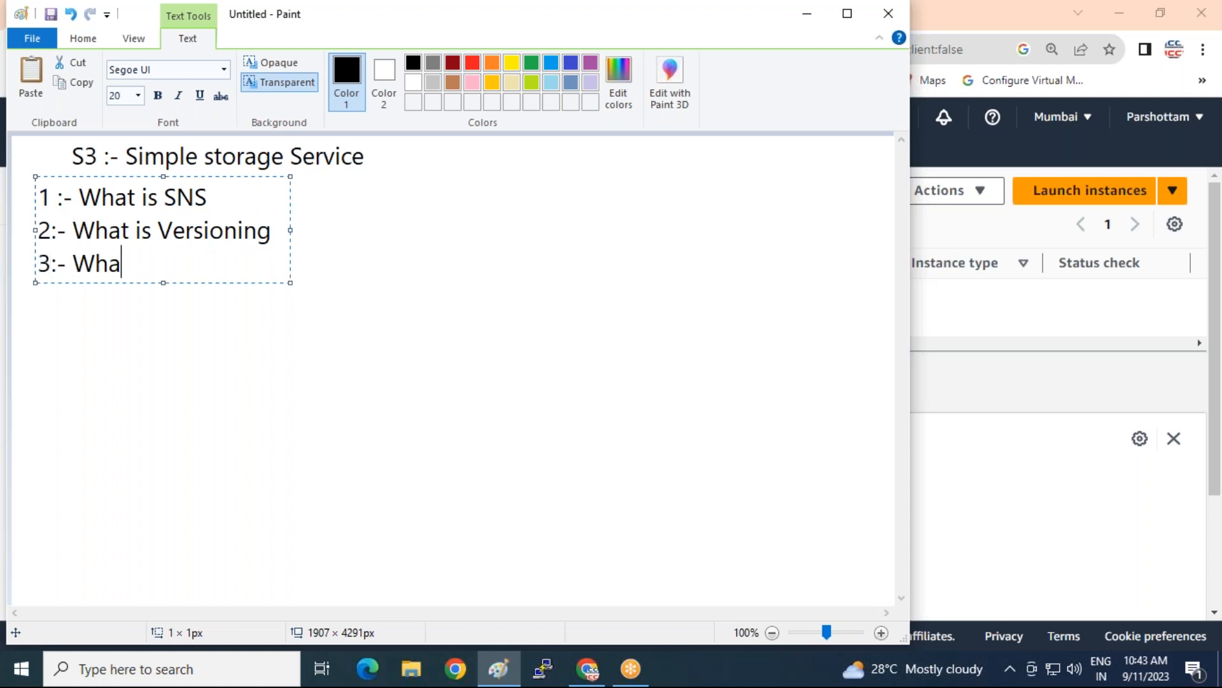
text(t is Re)
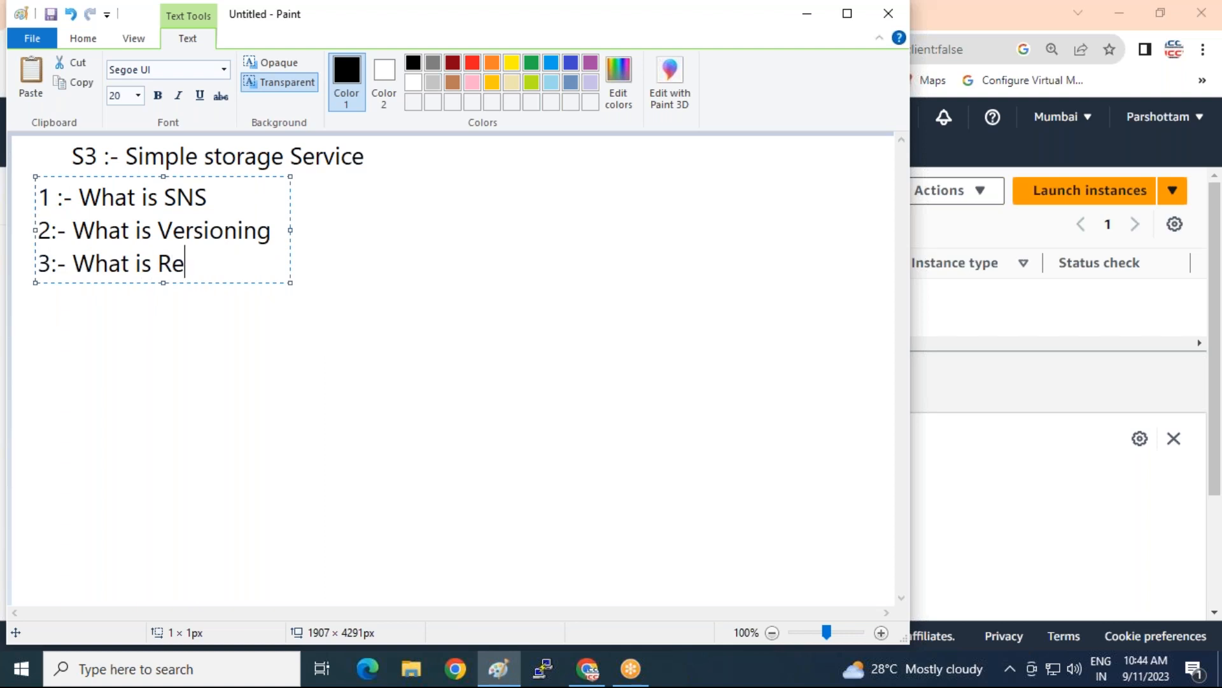
text(plication)
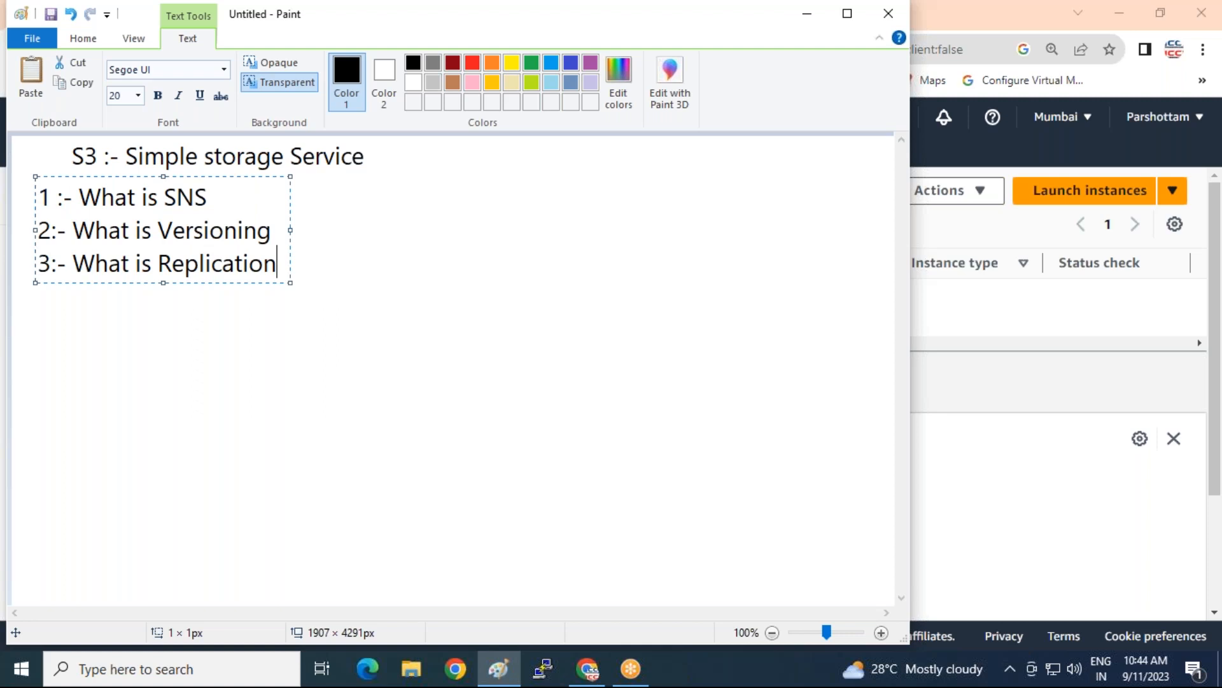
click(147, 347)
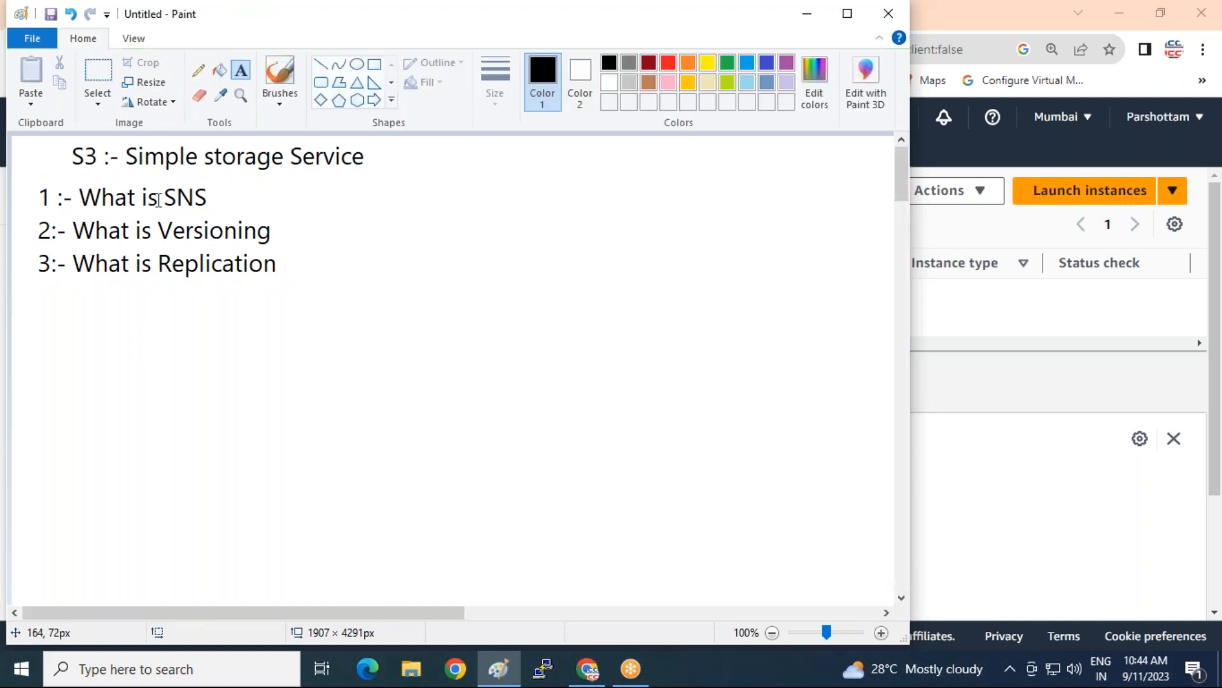
Add '(Simple notification service)' beside 'What is SNS', widened to fit one line
click(79, 327)
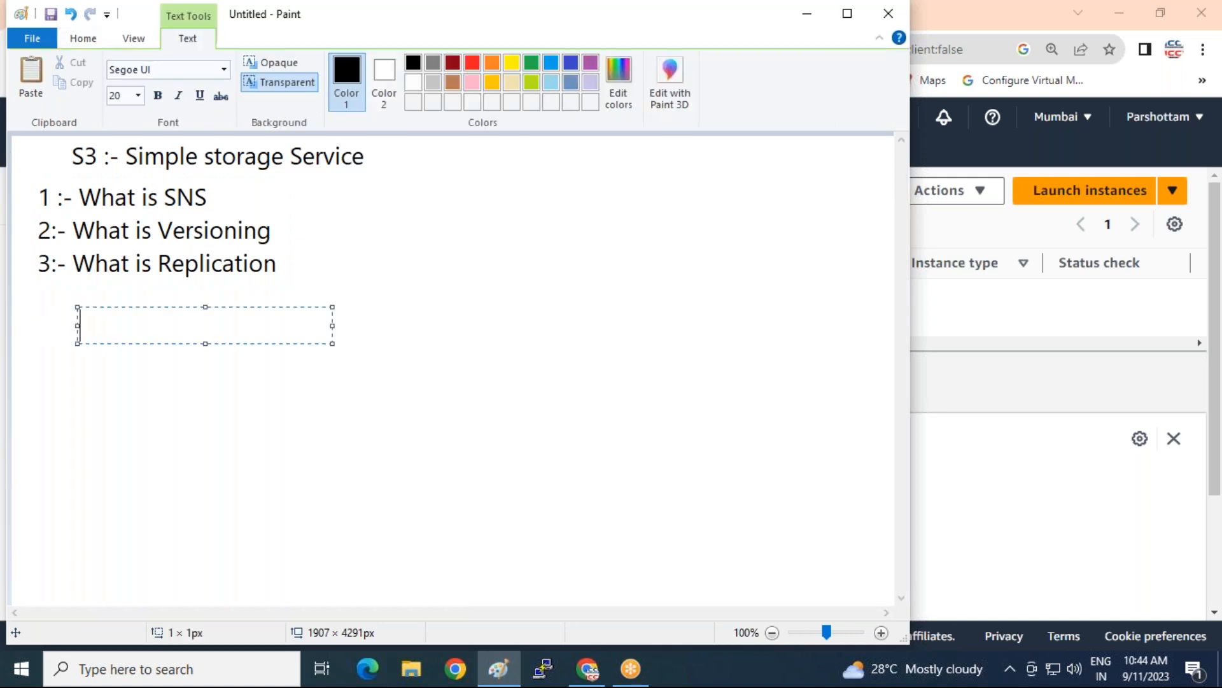
click(220, 196)
click(220, 196)
text(())
key(Left)
text(Simple notification service)
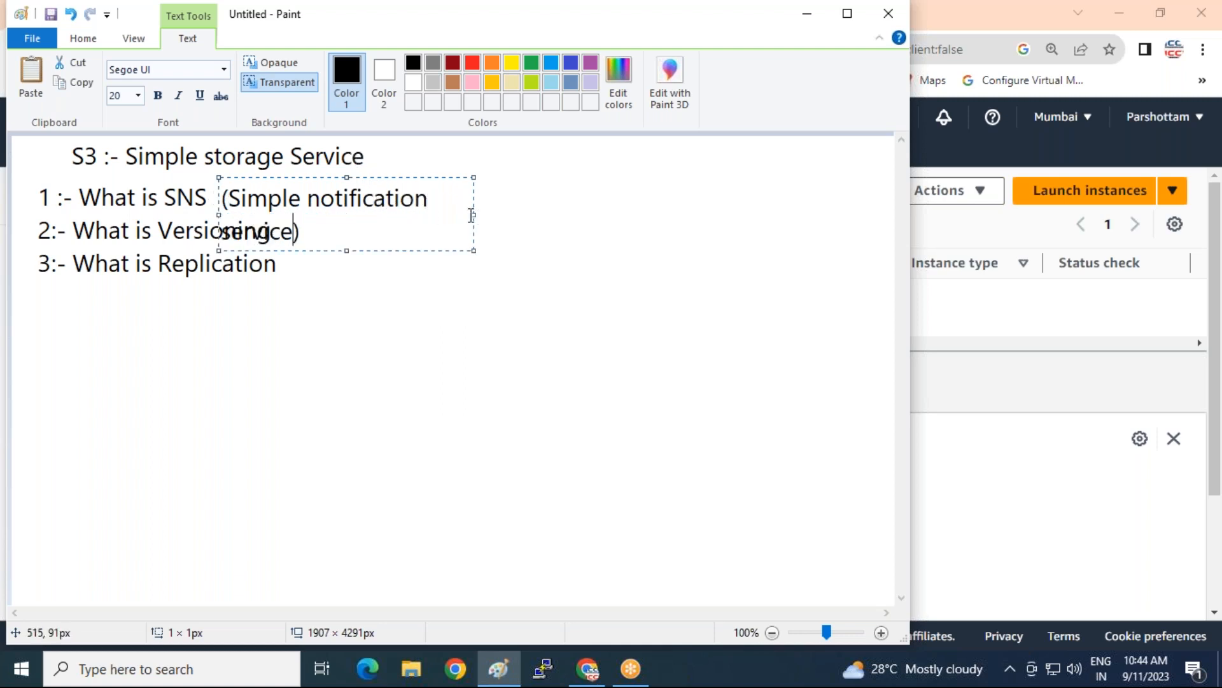
drag(472, 215, 619, 215)
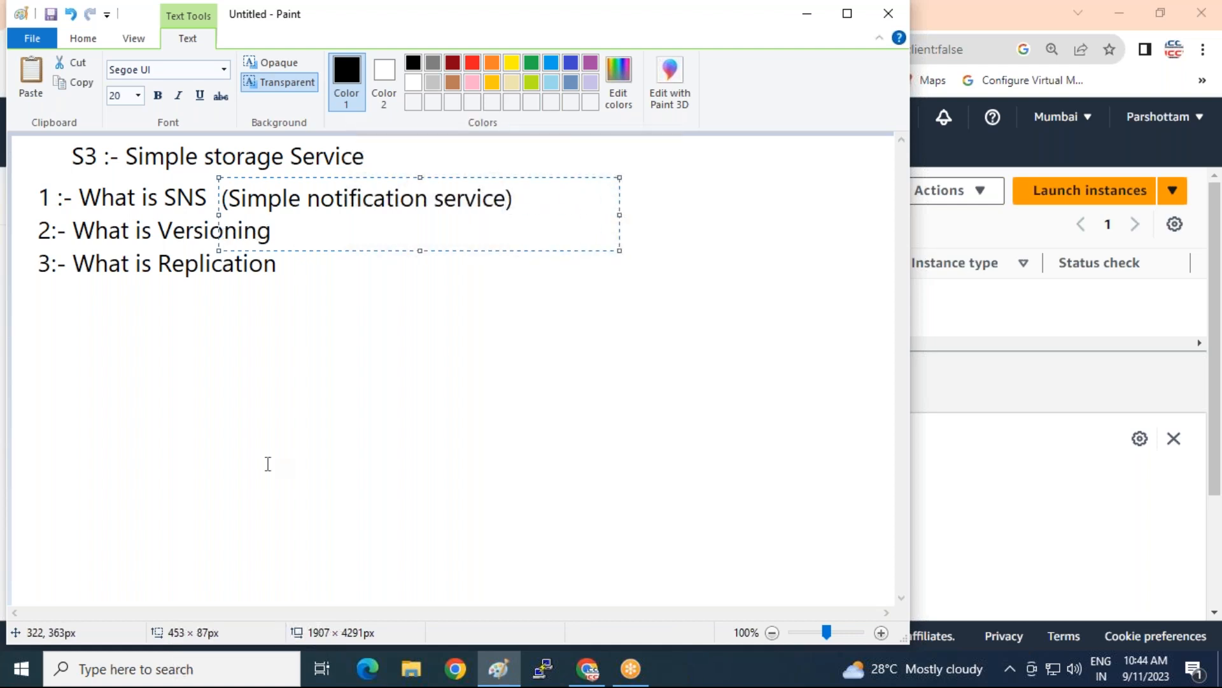
click(104, 469)
Place an 'SNS' label below the list, undoing the mistyped 'SMS' first
click(93, 306)
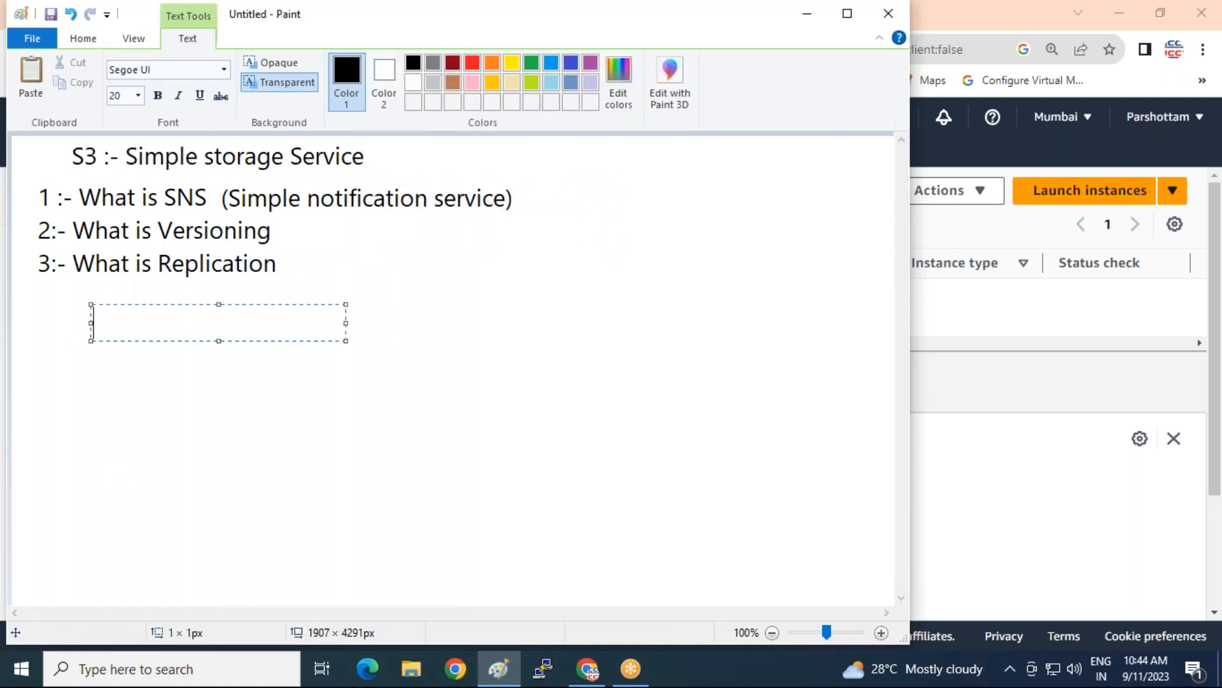
text(SMS)
click(128, 391)
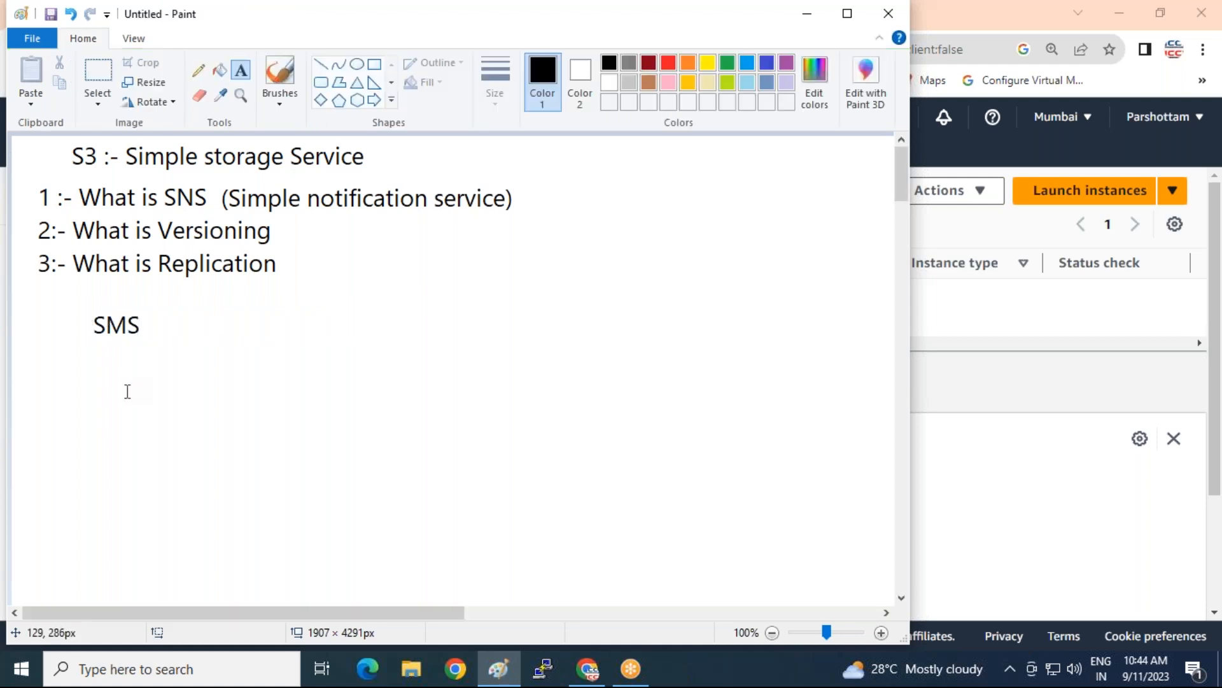
key(ctrl+z)
click(141, 323)
text(SNS)
click(208, 440)
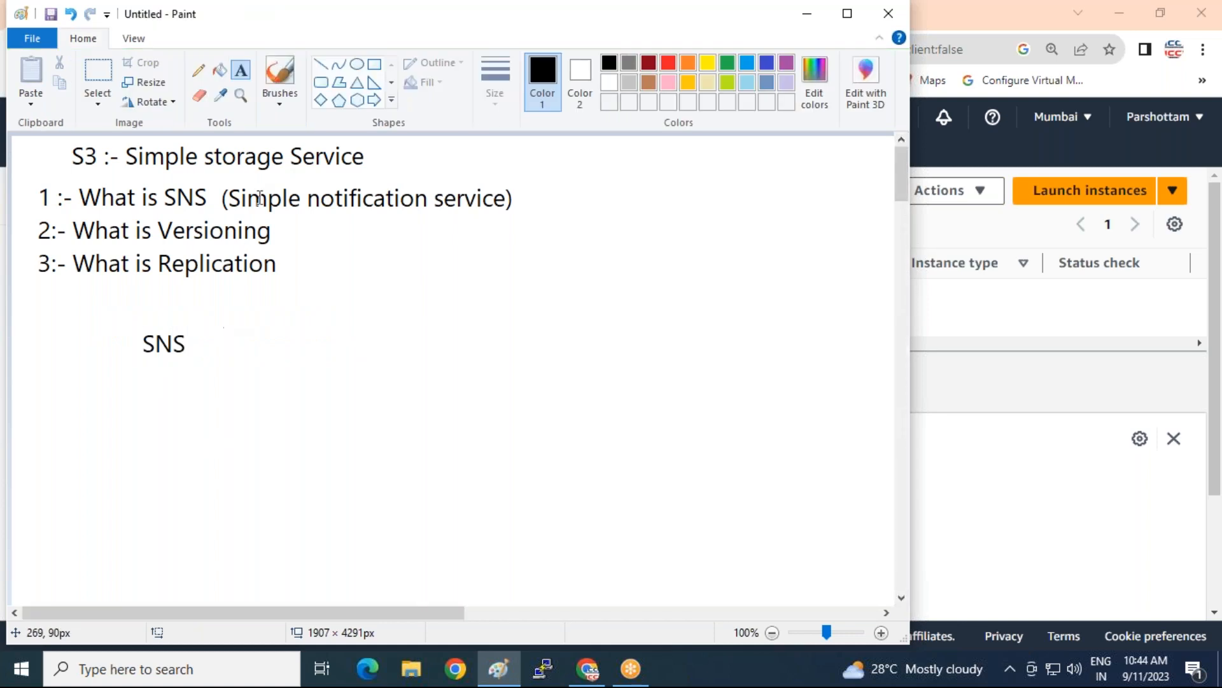
Draw a line up-right from SNS and label its end 'FIFO'
click(322, 63)
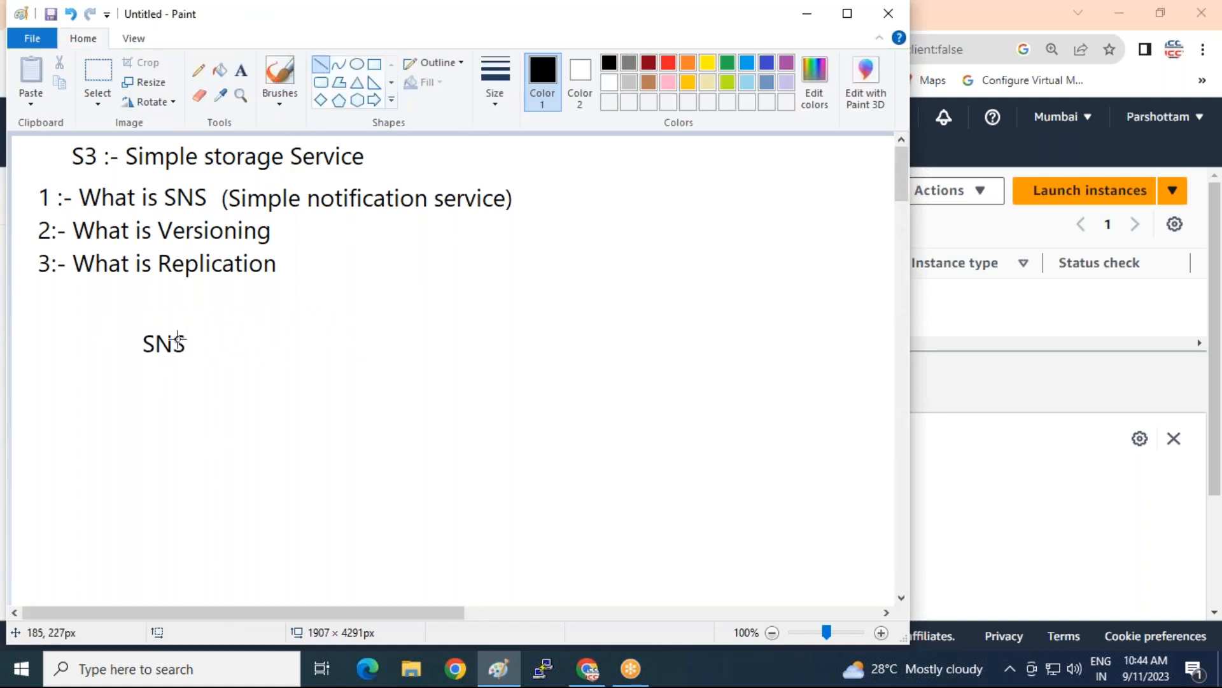
mouse_move(193, 335)
mouse_down()
mouse_move(265, 317)
mouse_move(277, 300)
mouse_up()
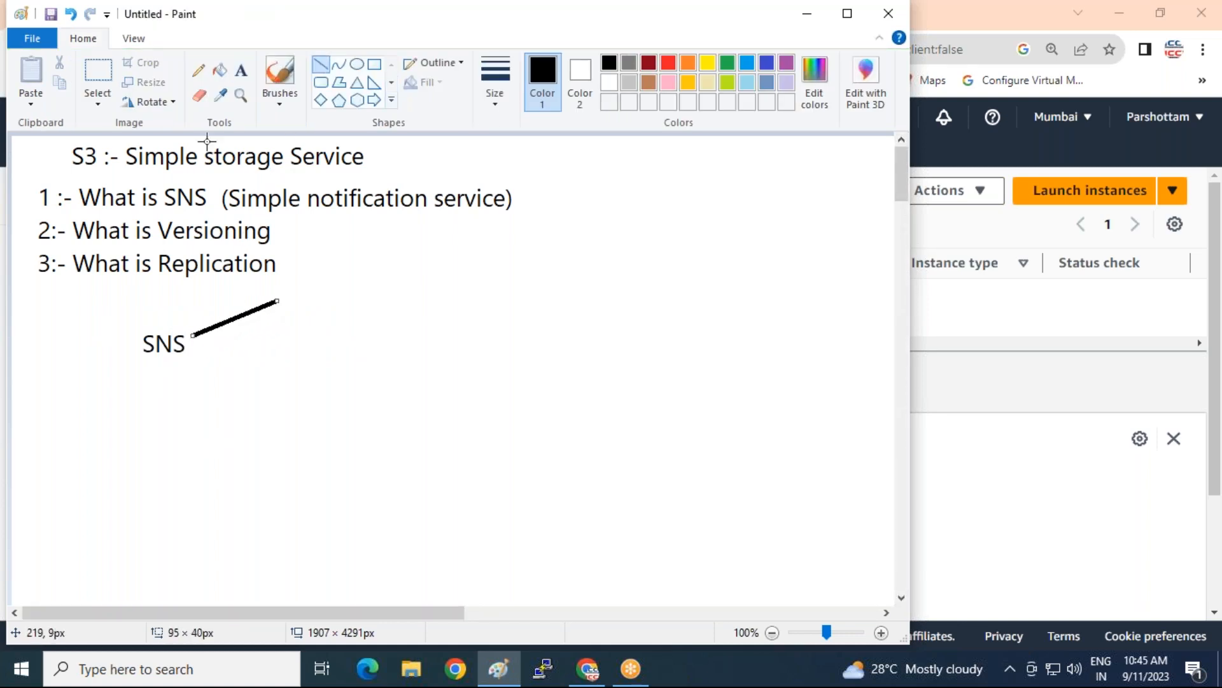
click(241, 70)
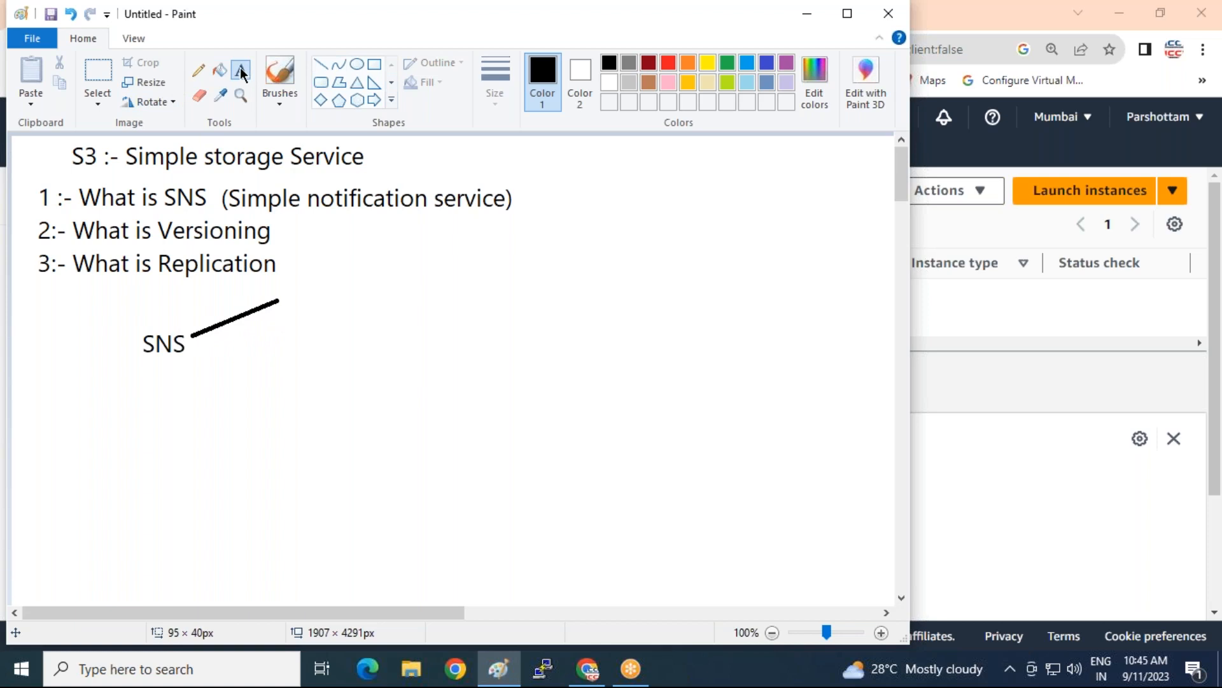
click(287, 278)
text(FIFO)
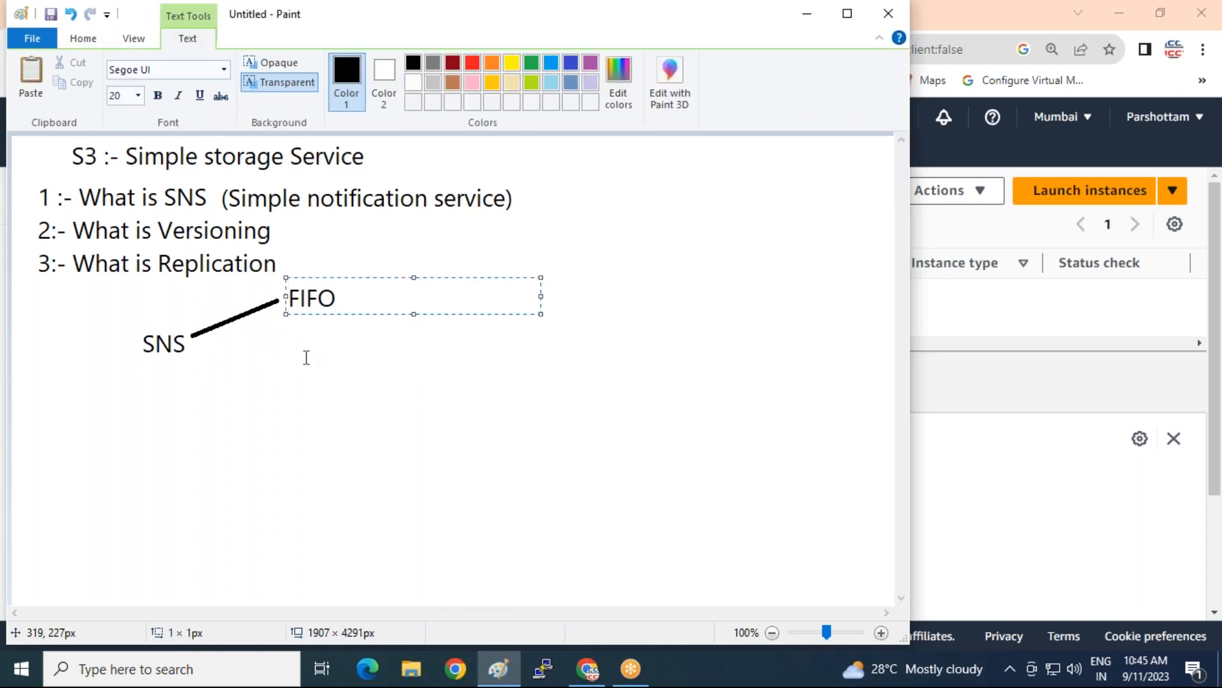
click(306, 358)
Draw a second line down-right from SNS and start a text box at its end
click(321, 63)
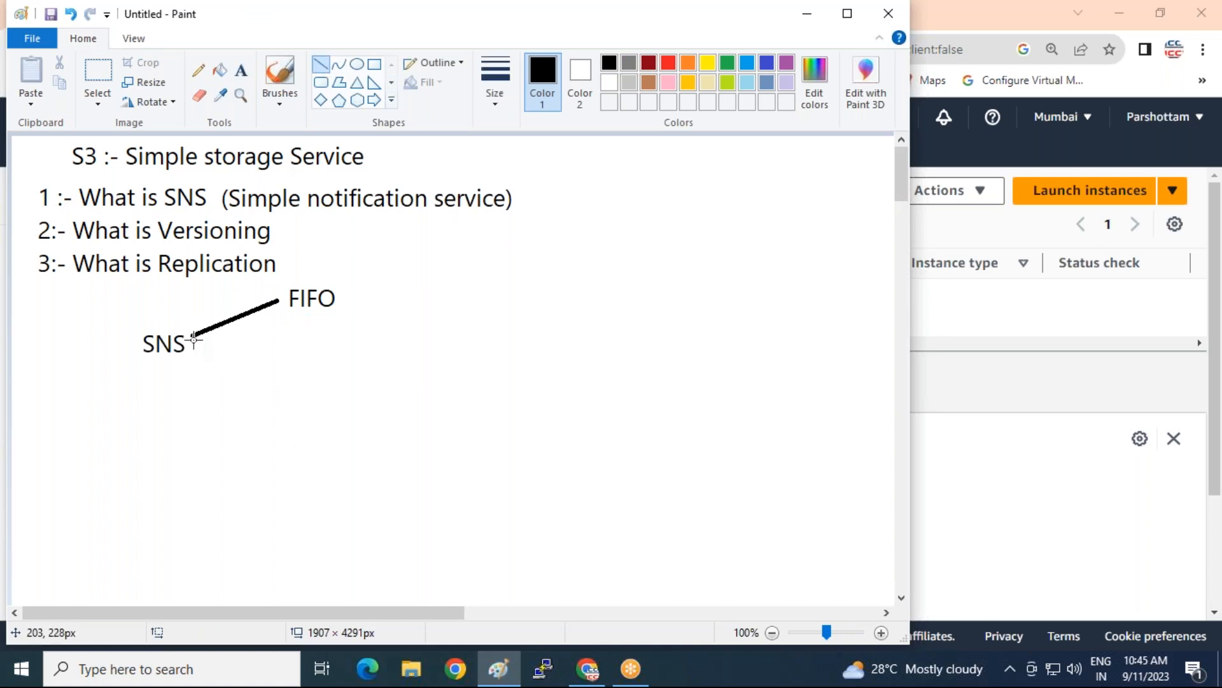
drag(192, 334, 295, 362)
click(241, 70)
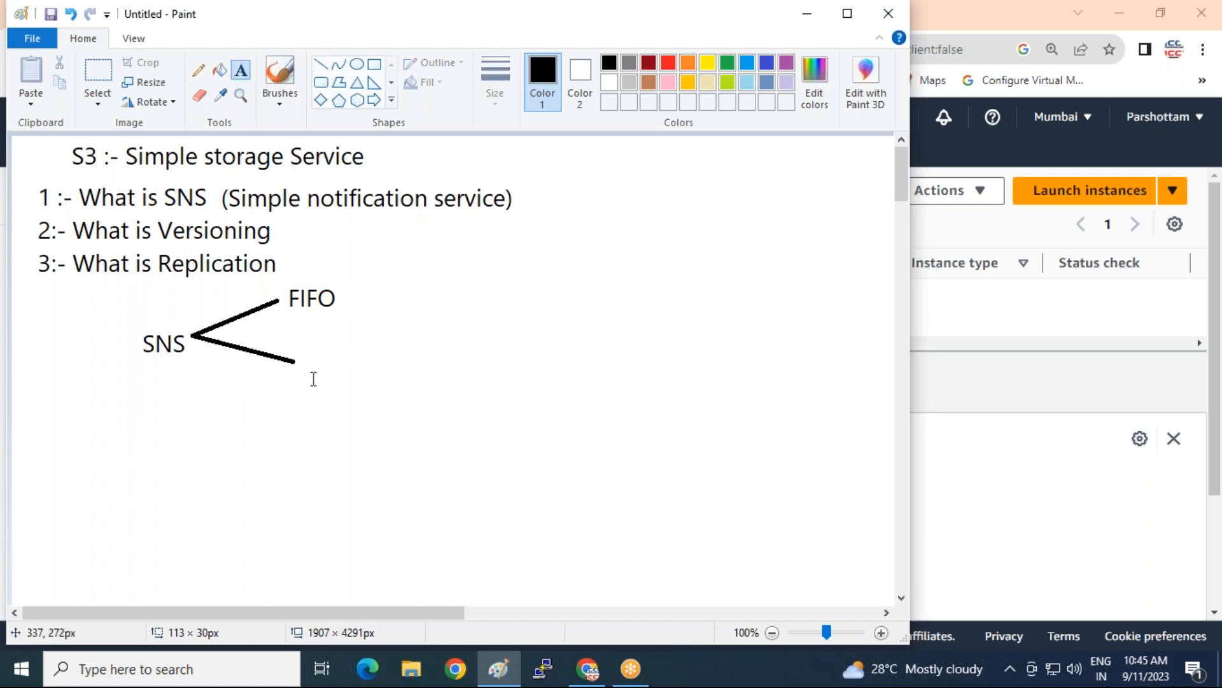
click(309, 360)
Type 'Standard' at the end of the lower SNS branch and commit it
text(Standard)
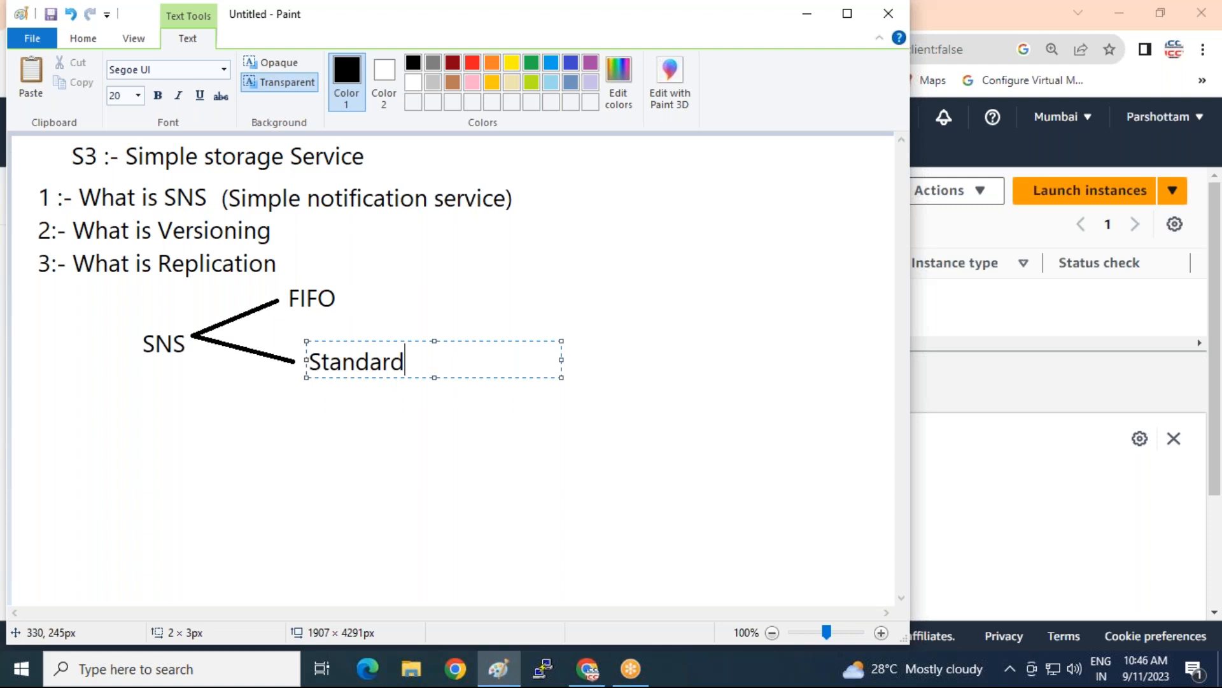
click(1212, 424)
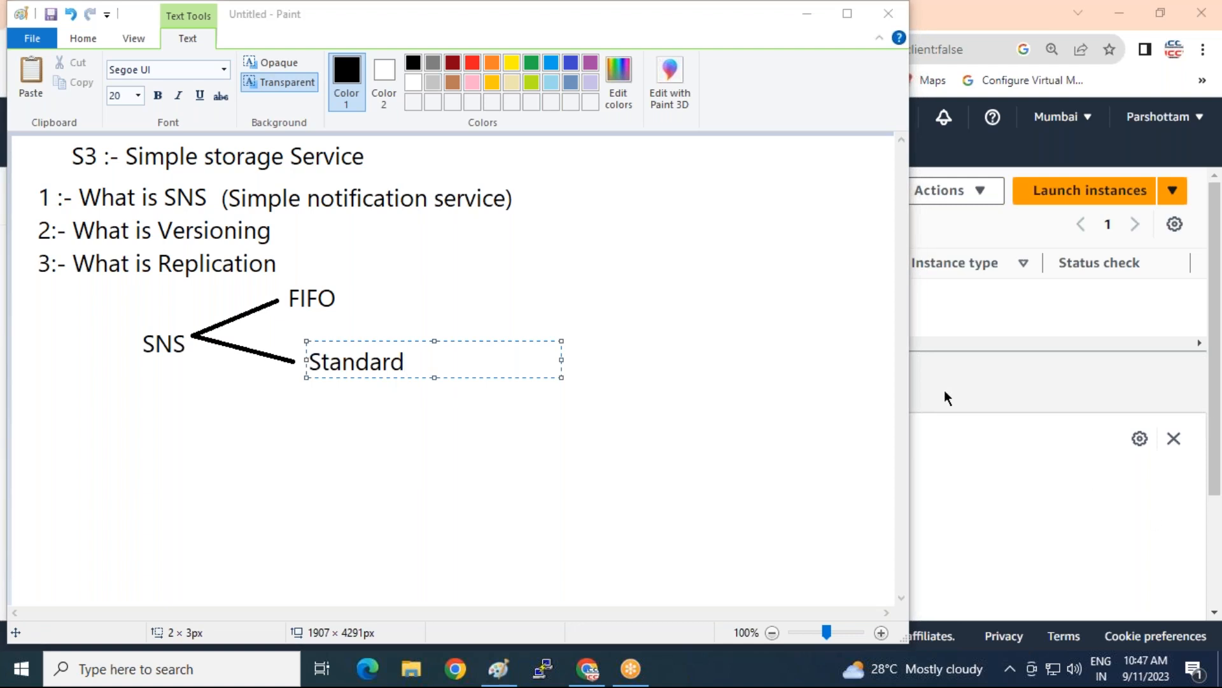
click(755, 301)
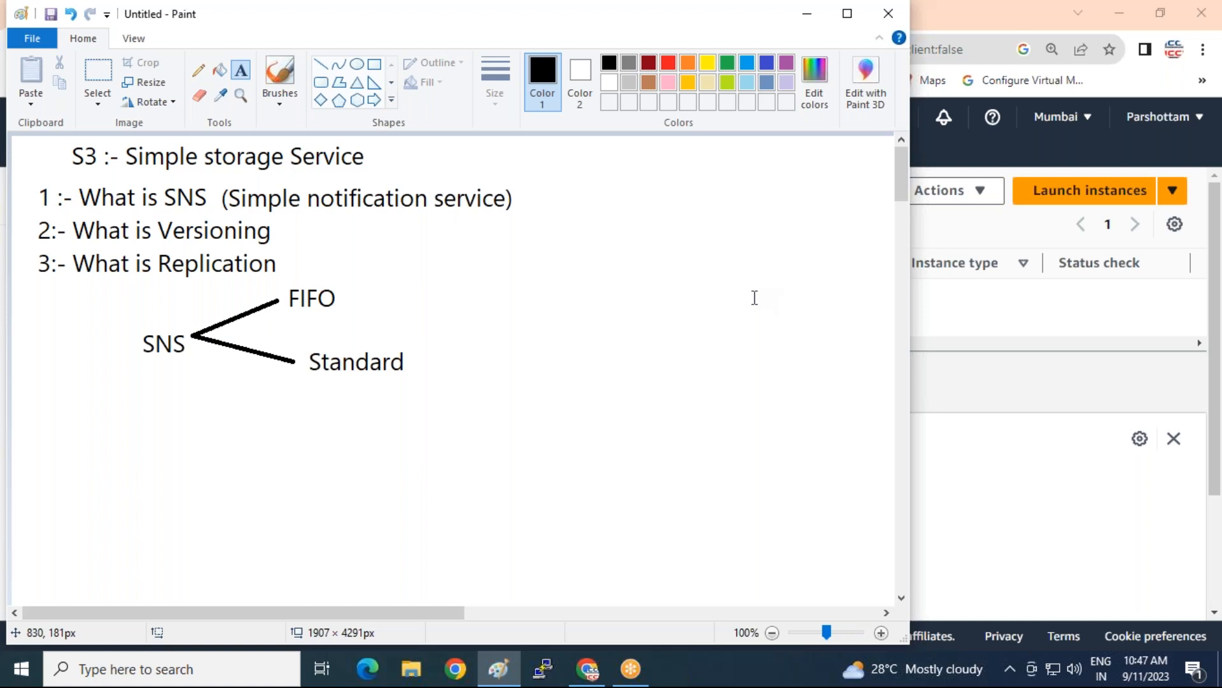
click(353, 275)
click(352, 229)
click(432, 146)
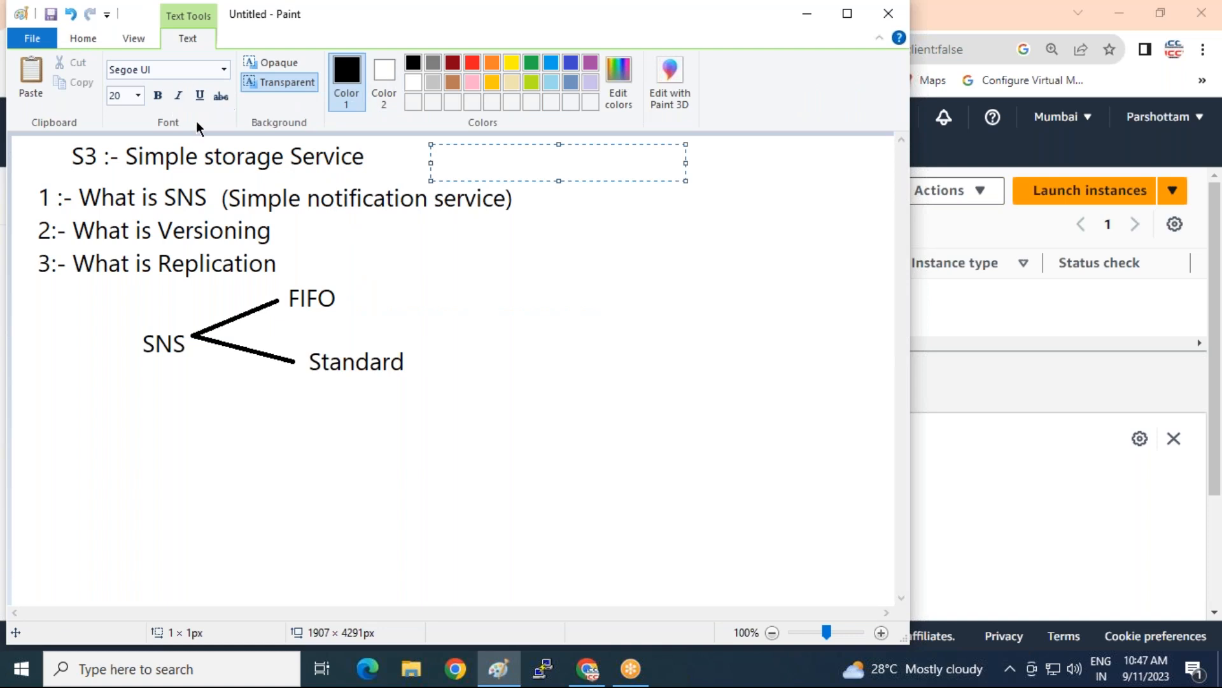
click(472, 283)
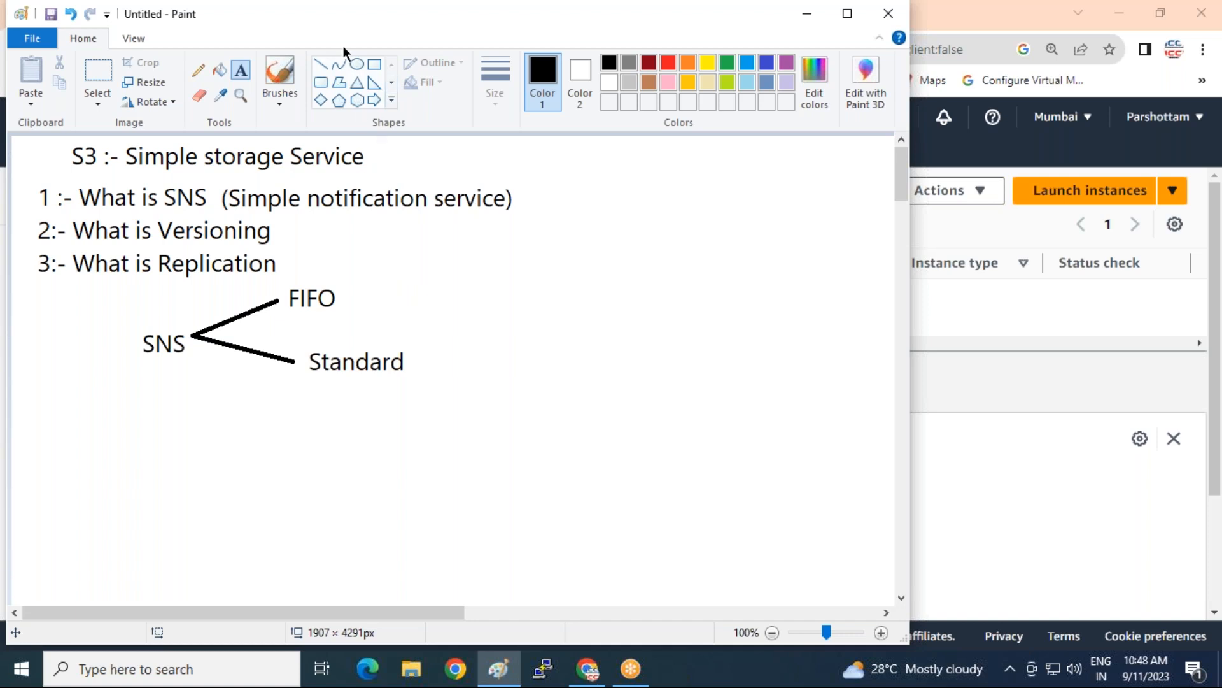
Draw ovals around FIFO and Standard, making the Standard oval slightly taller
click(358, 64)
mouse_move(288, 275)
mouse_down()
mouse_move(284, 306)
mouse_move(383, 328)
mouse_move(356, 300)
mouse_up()
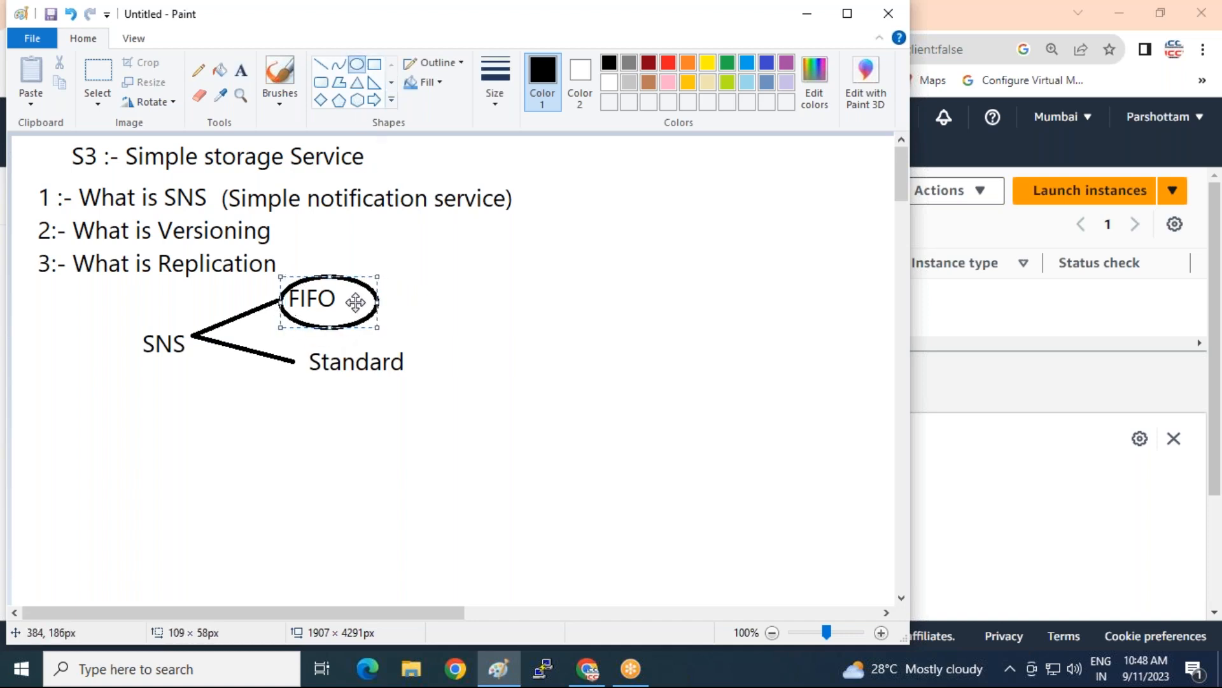
click(504, 357)
mouse_move(290, 342)
mouse_down()
mouse_move(300, 357)
mouse_move(432, 388)
mouse_up()
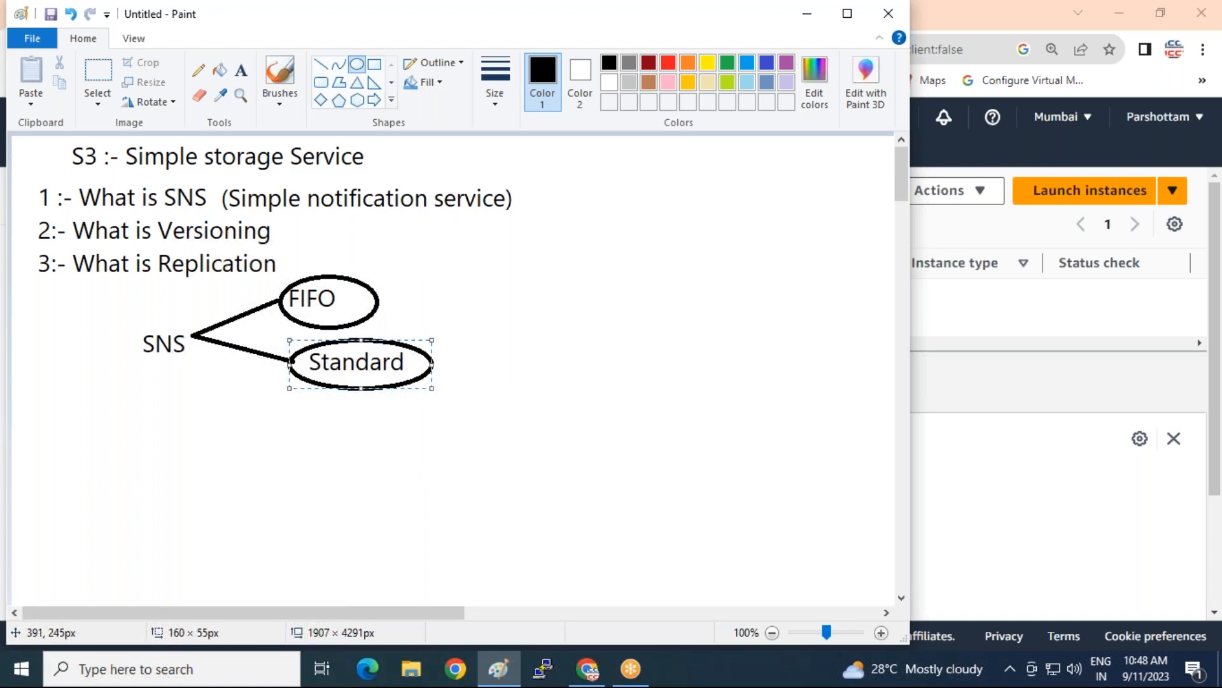
drag(361, 340, 361, 333)
click(450, 275)
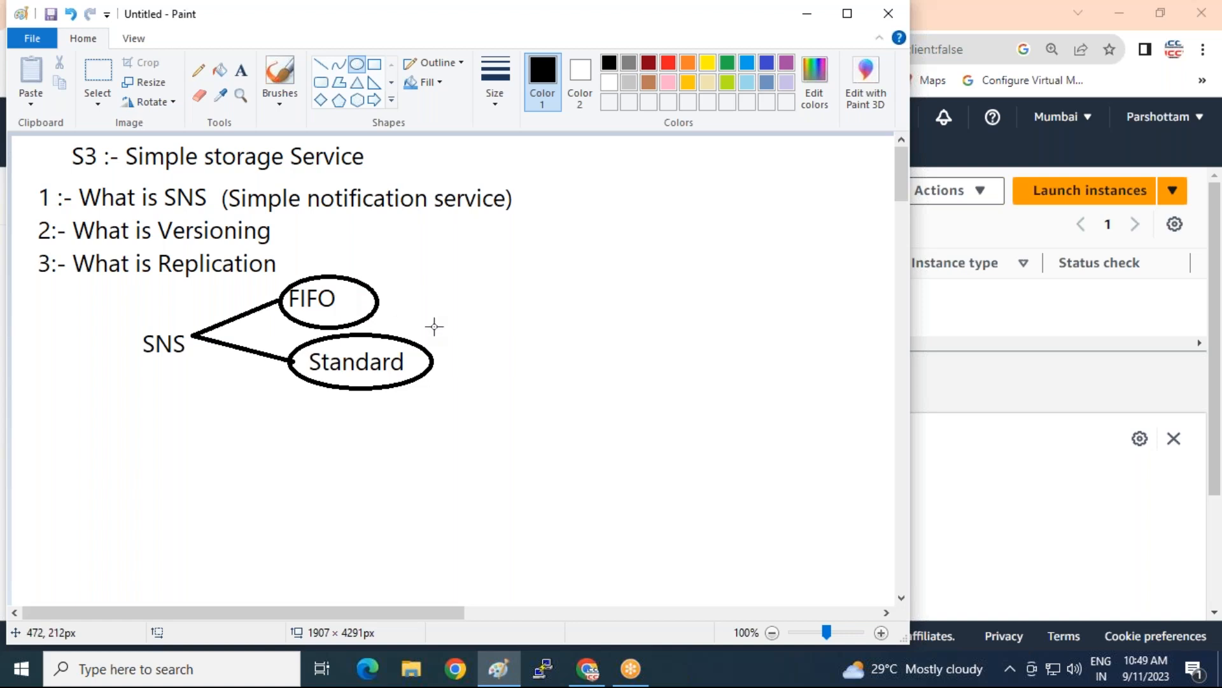
click(1019, 341)
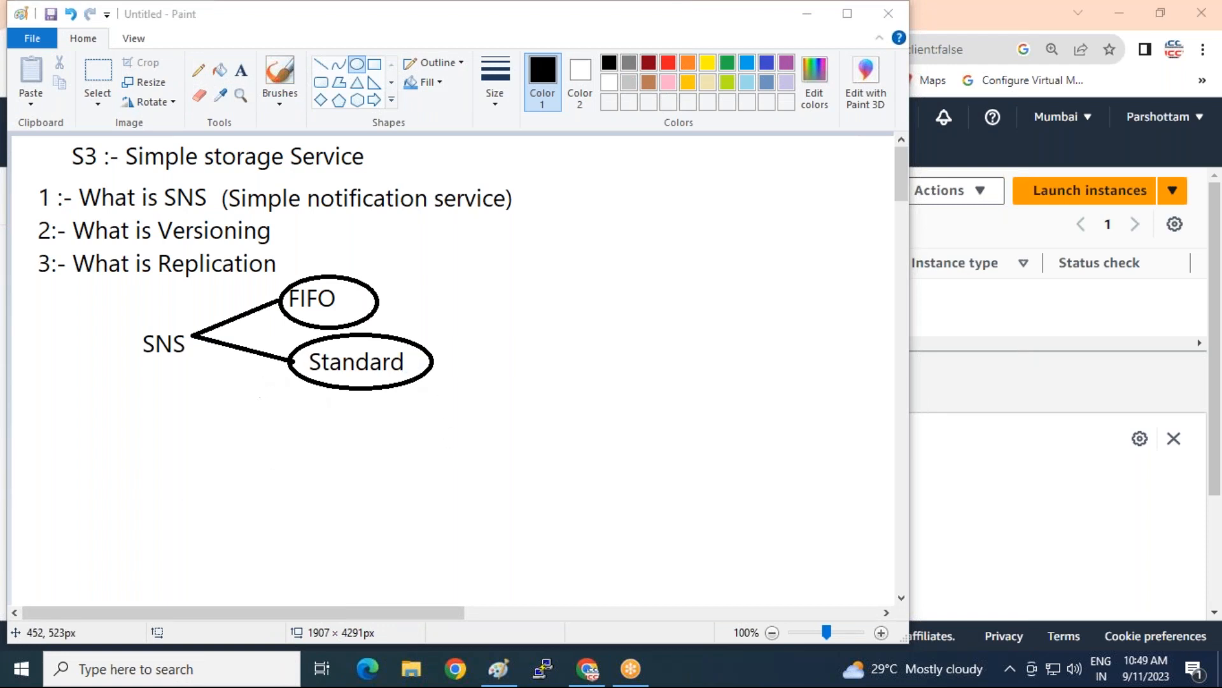
Search the AWS console for 'sns' and open Simple Notification Service
click(587, 668)
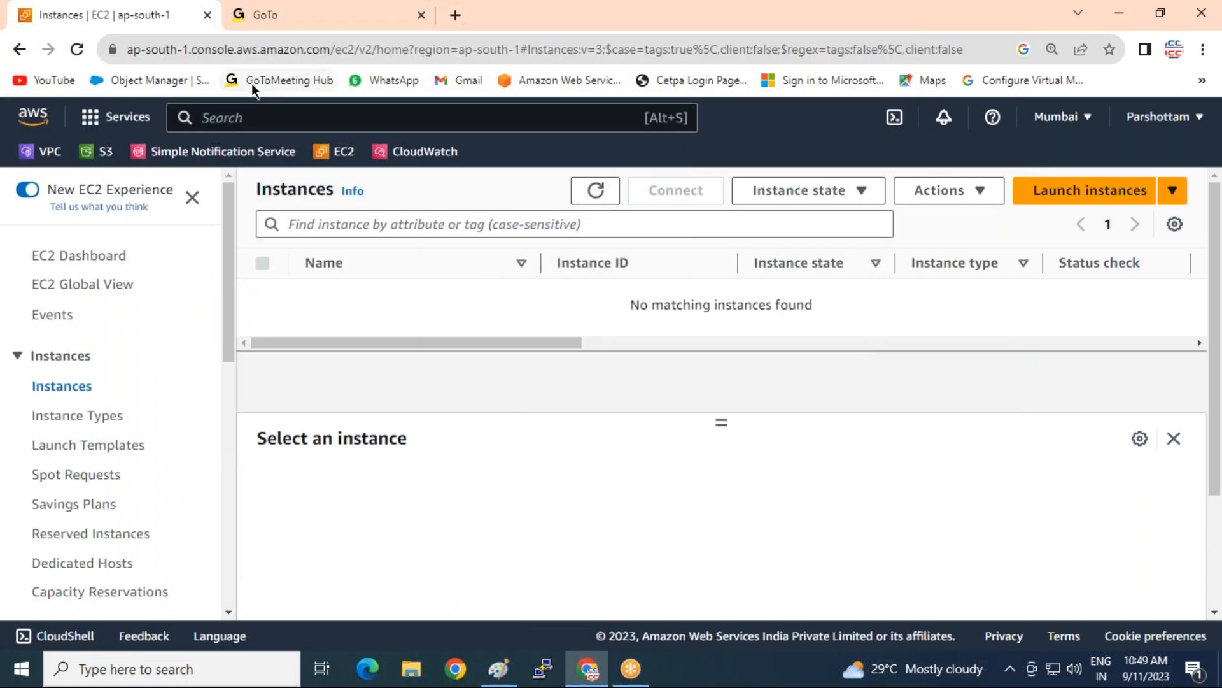
click(245, 117)
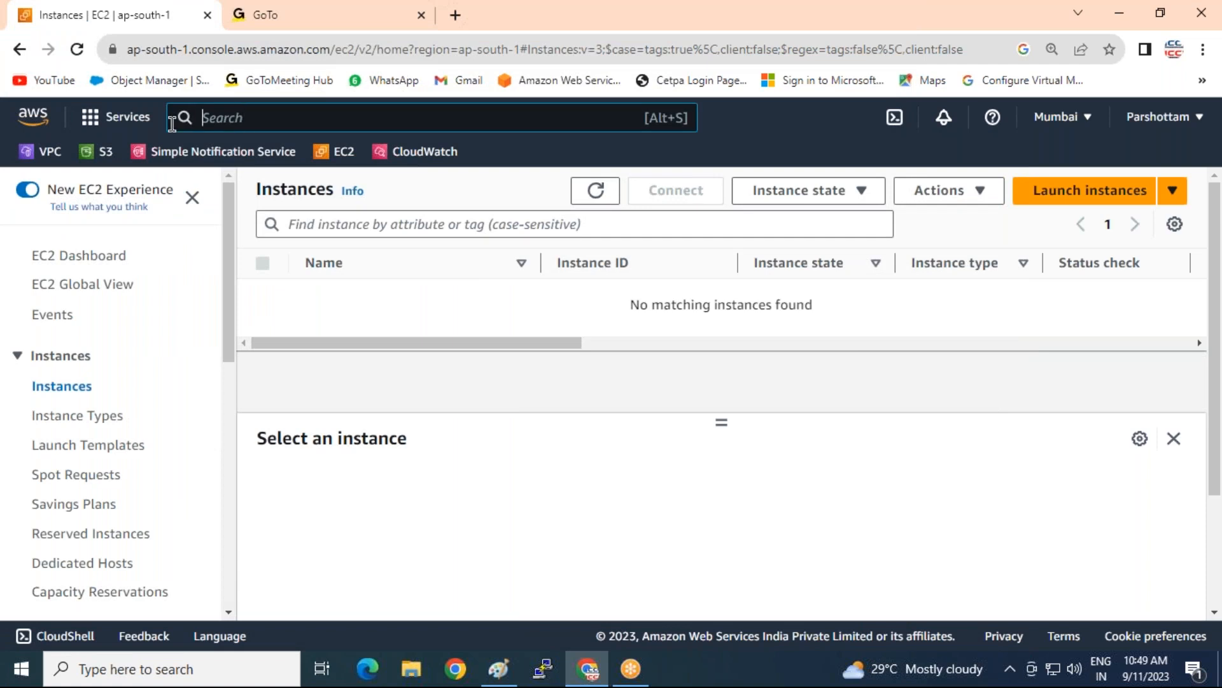
text(sns)
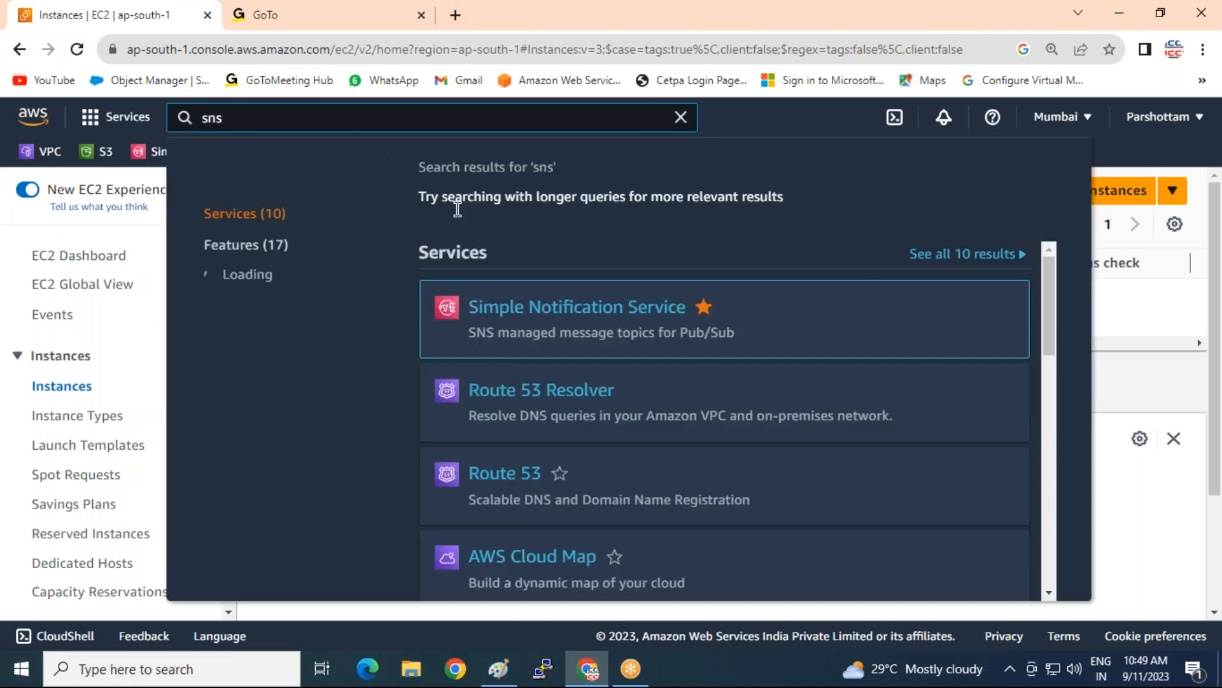
click(532, 314)
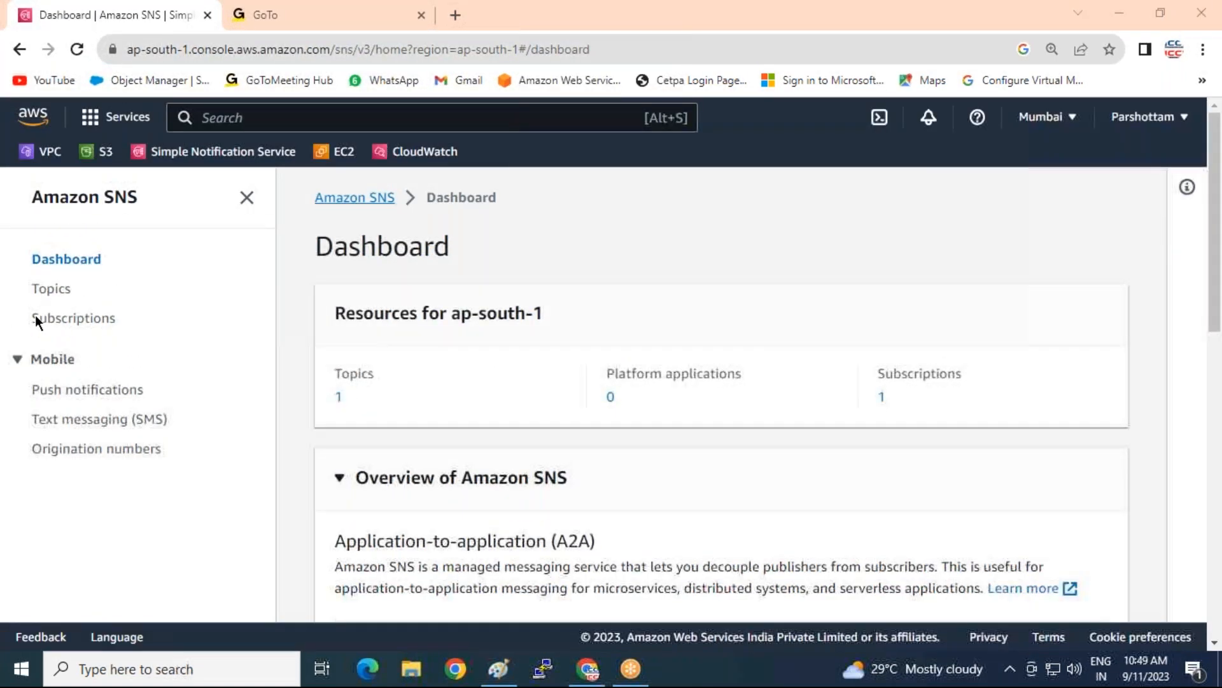
Delete the myprojectalart topic, confirming with 'delete me'
click(56, 290)
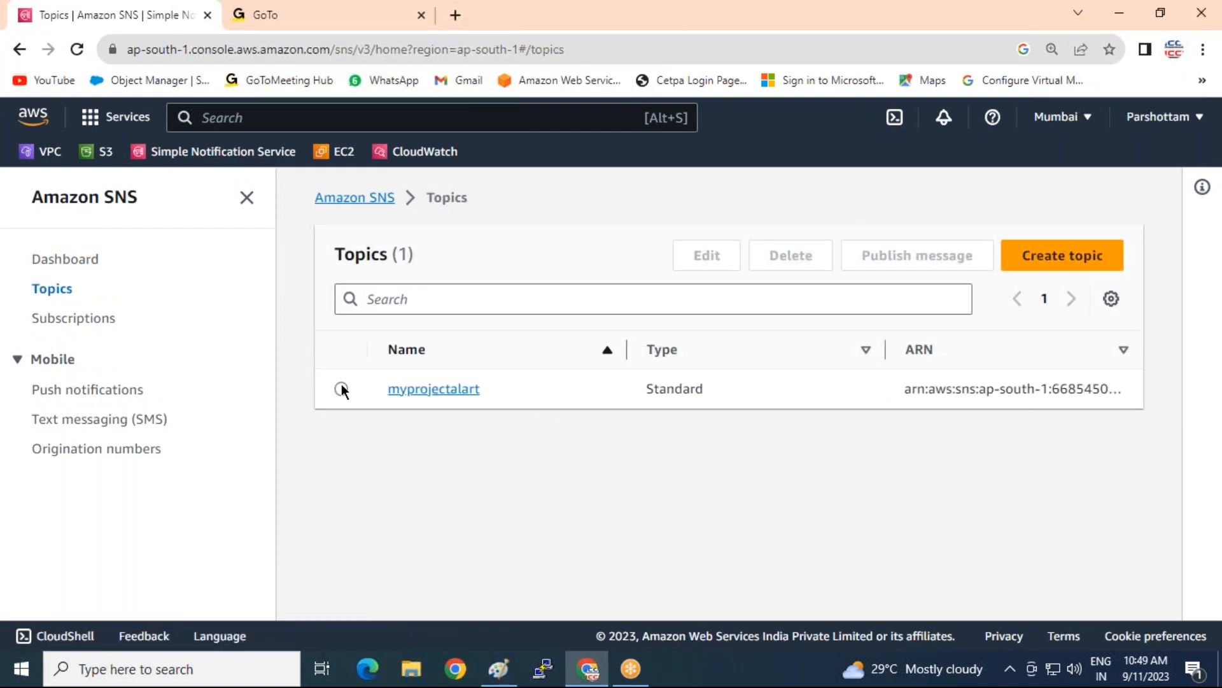
click(341, 387)
click(790, 255)
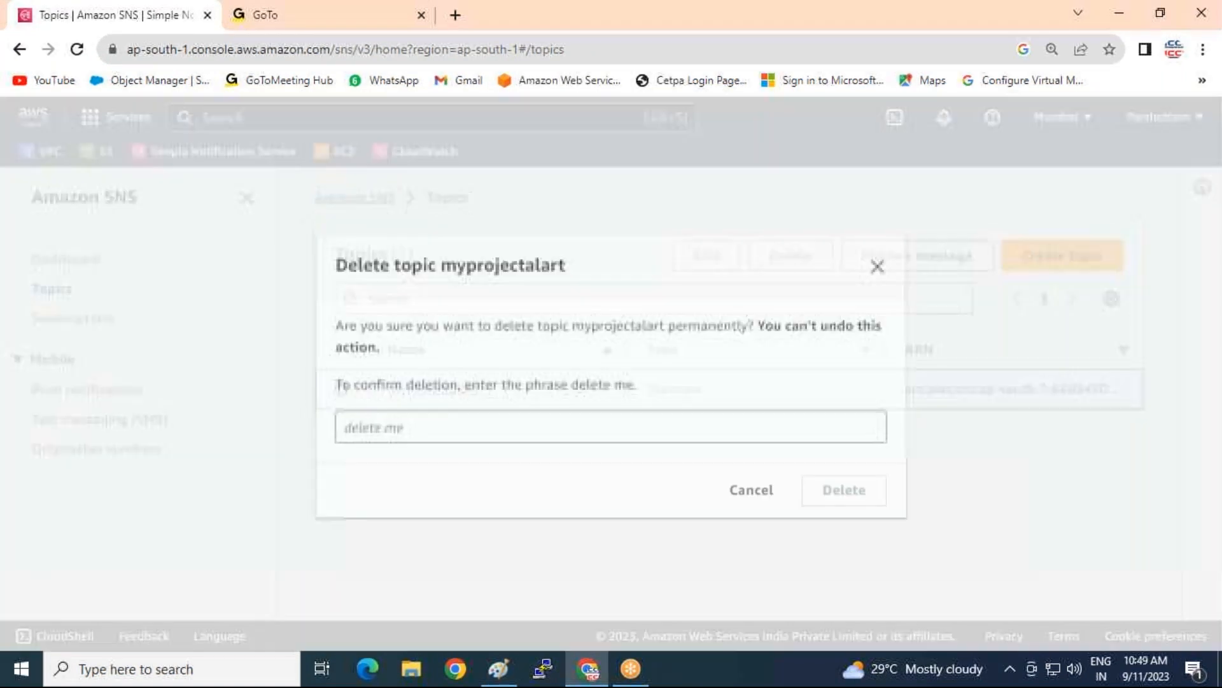
click(507, 436)
text(del)
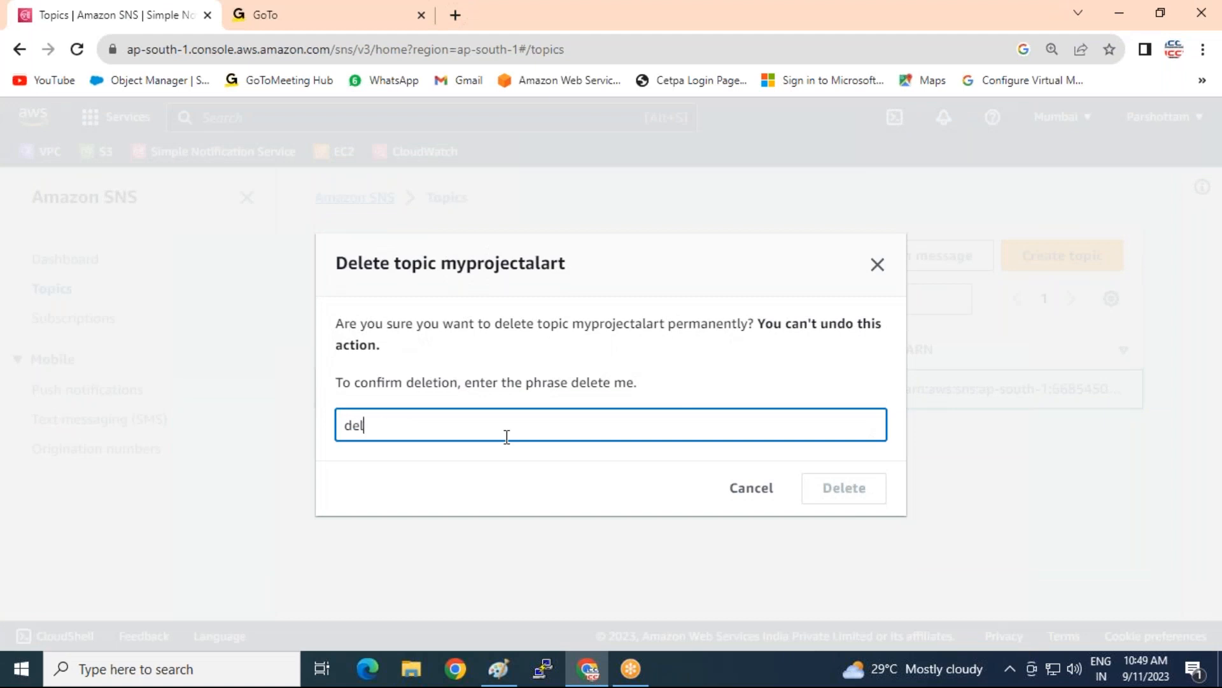
text(ete mr)
key(BackSpace)
text(e)
click(815, 497)
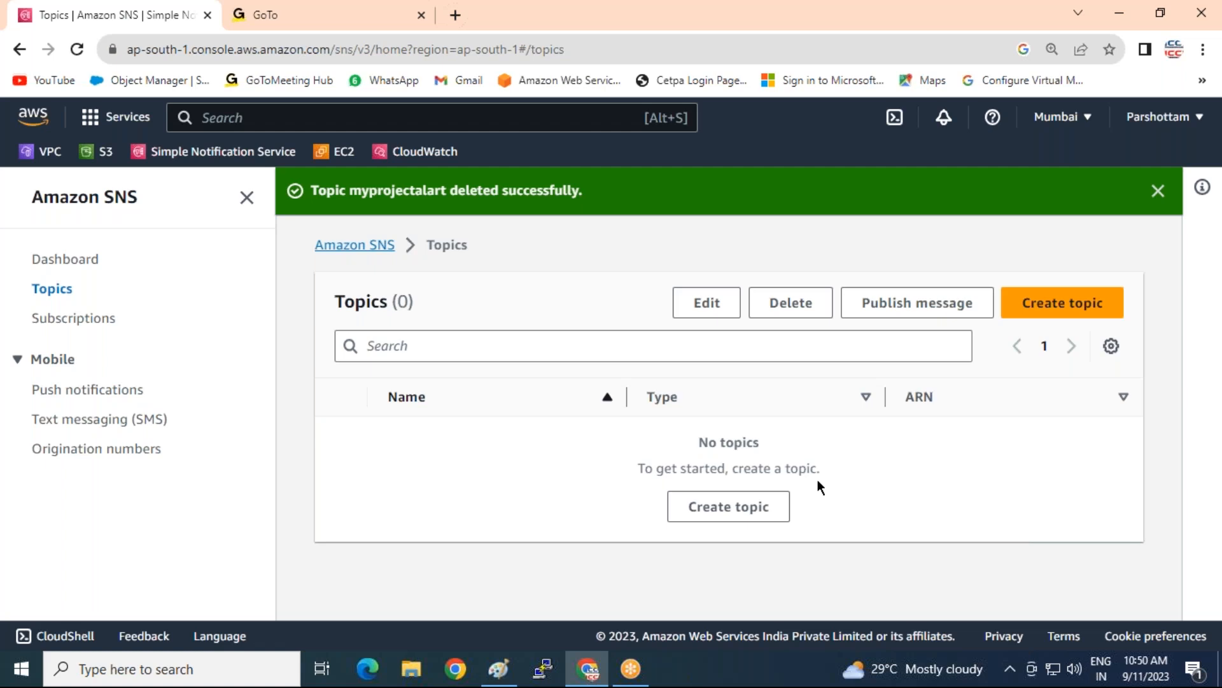
click(75, 318)
Select the confirmed email subscription and confirm its deletion
click(340, 424)
click(425, 292)
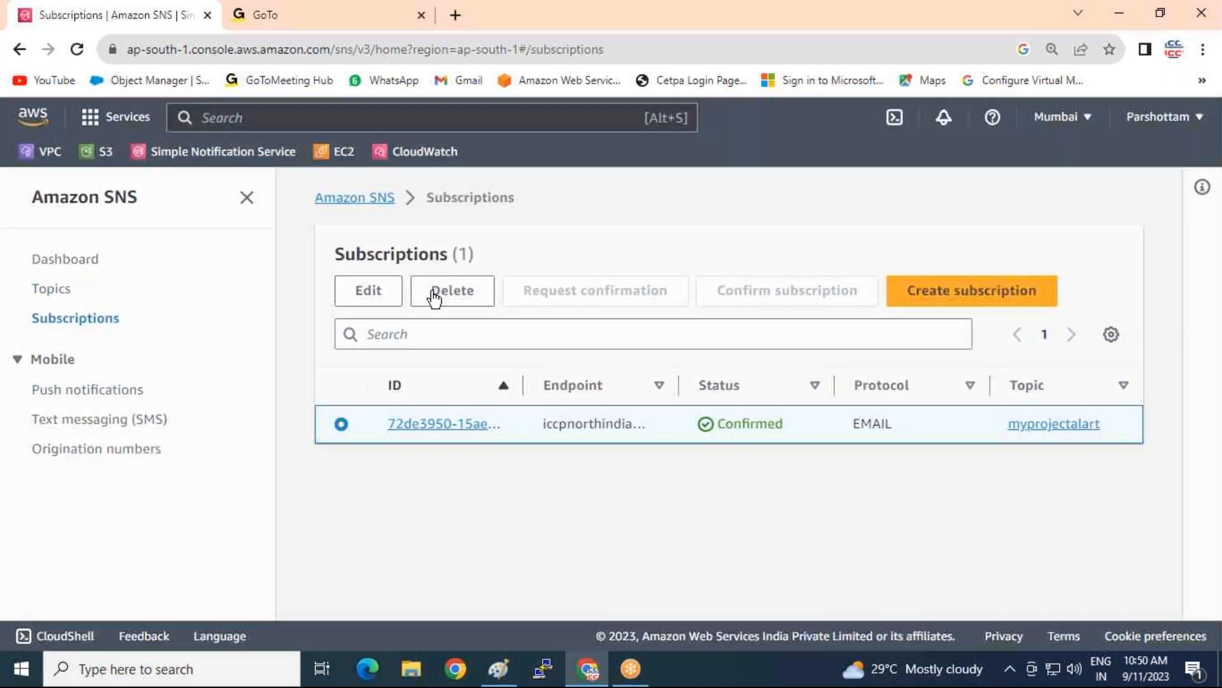
click(869, 445)
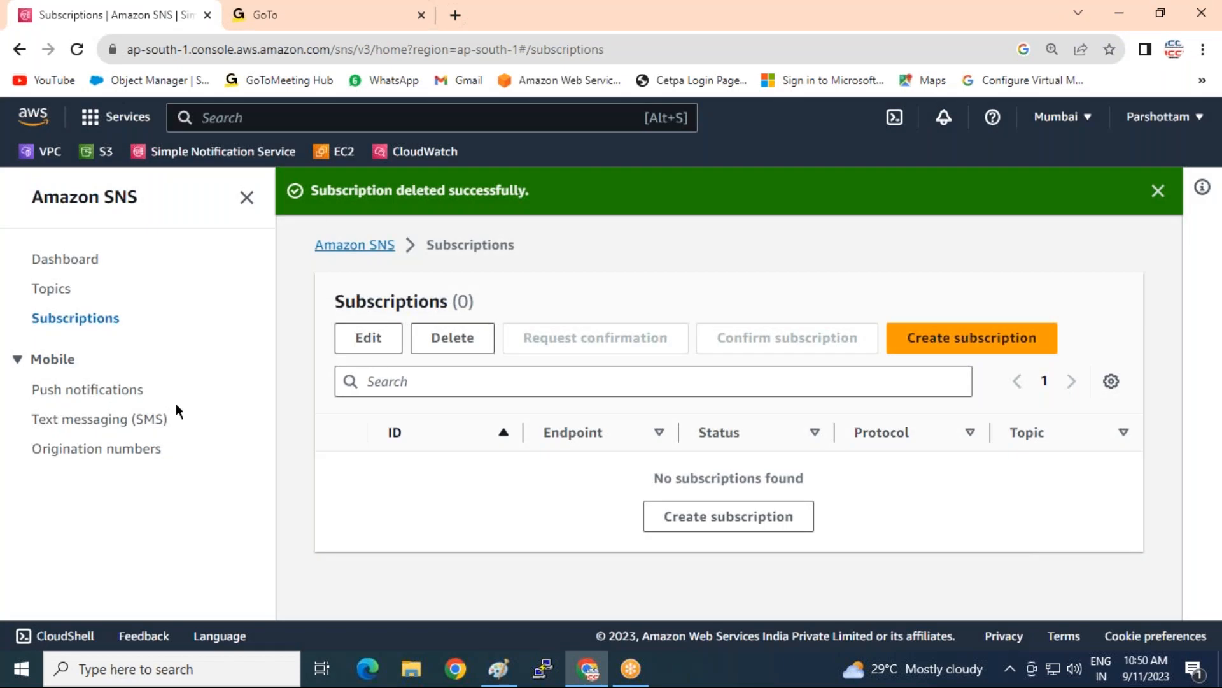
Start a Standard topic named MY-Cloud-Alart with display name S3-alart
click(51, 290)
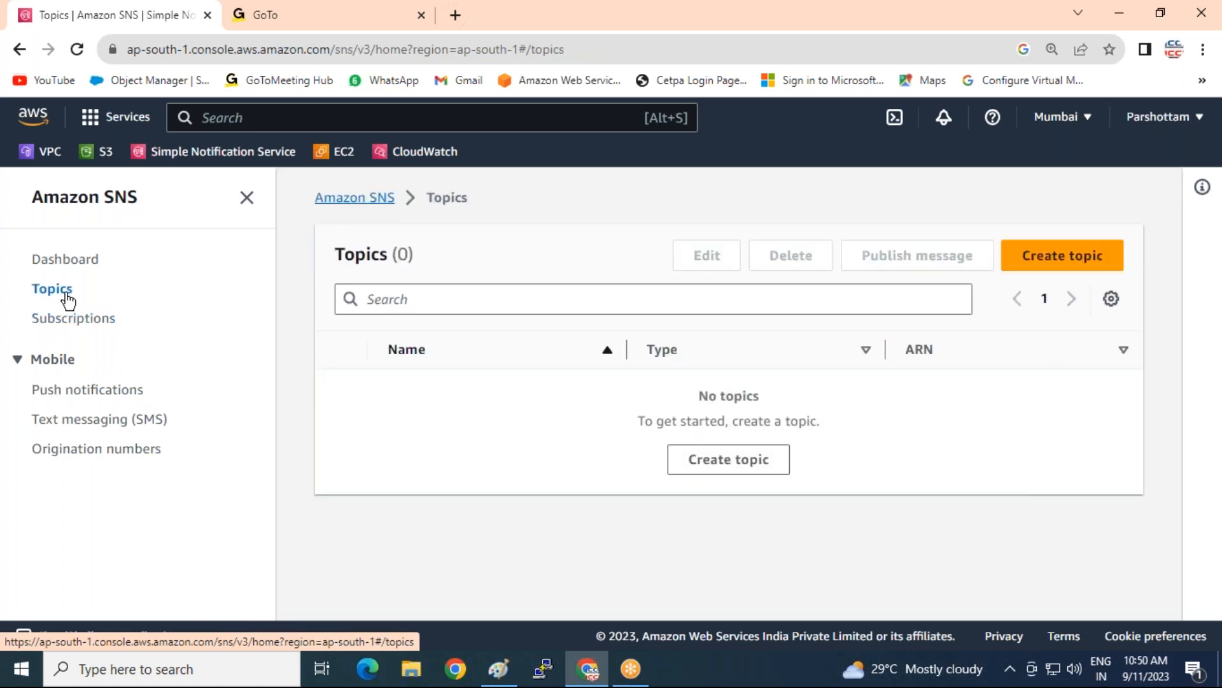
click(1067, 261)
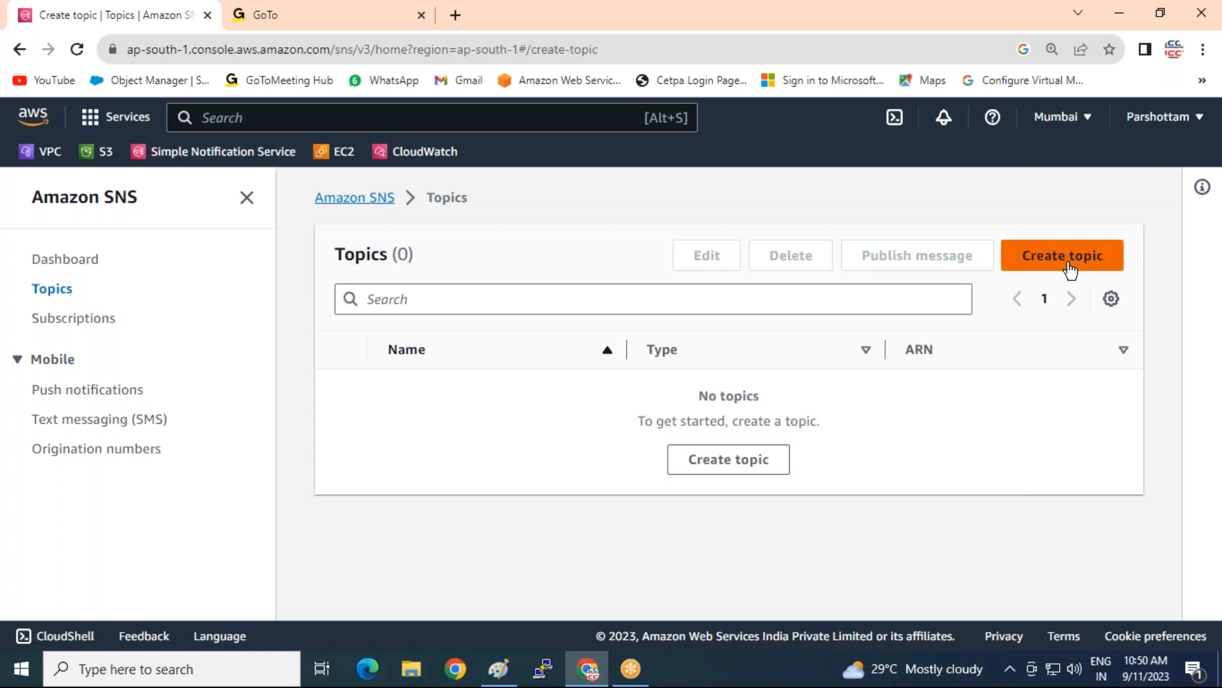
scroll(163, 436, down, 3)
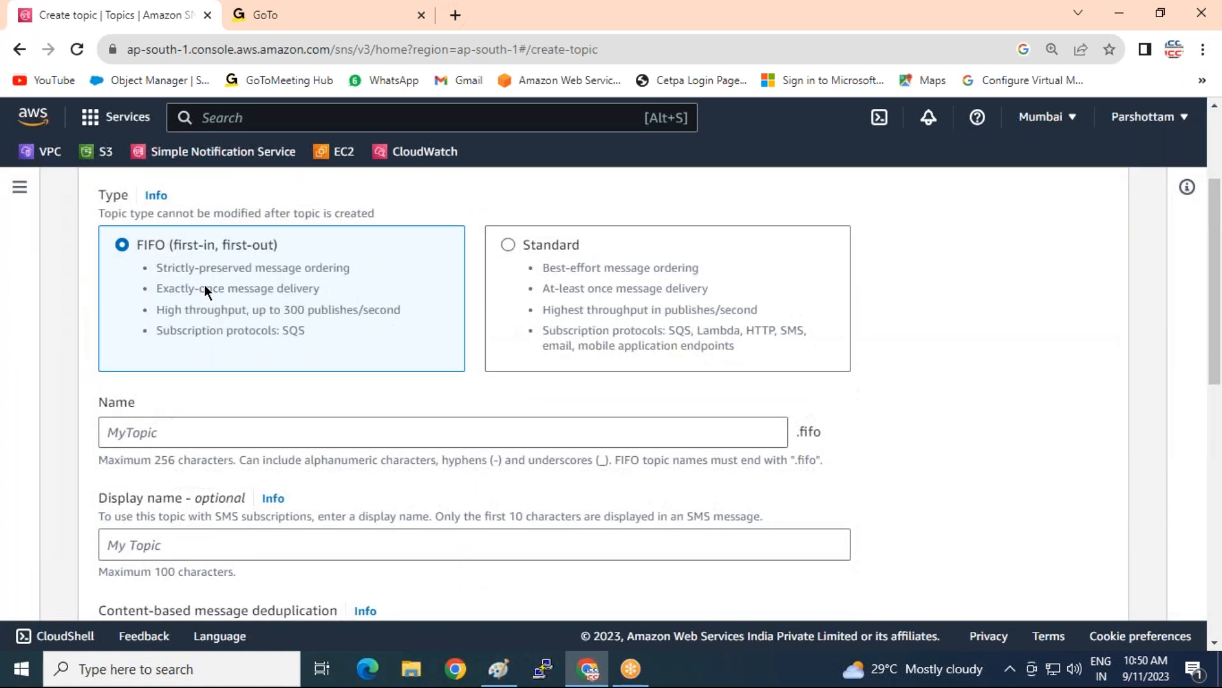
click(510, 244)
click(200, 436)
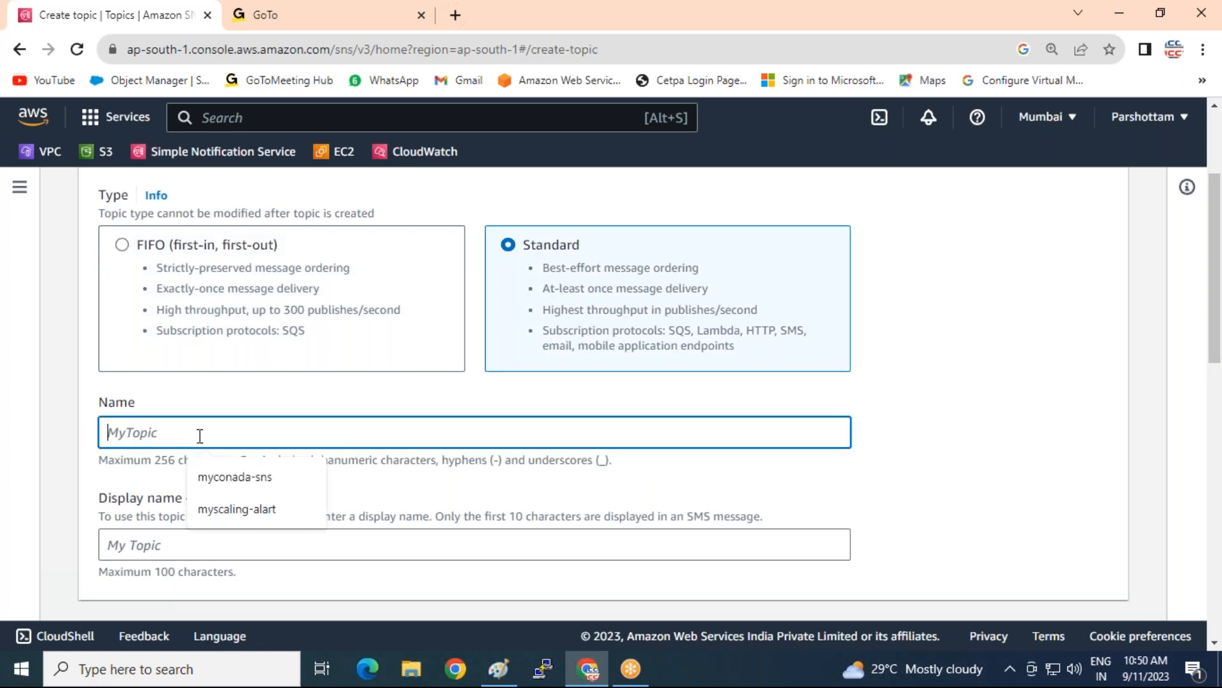
text(MY-Cloud)
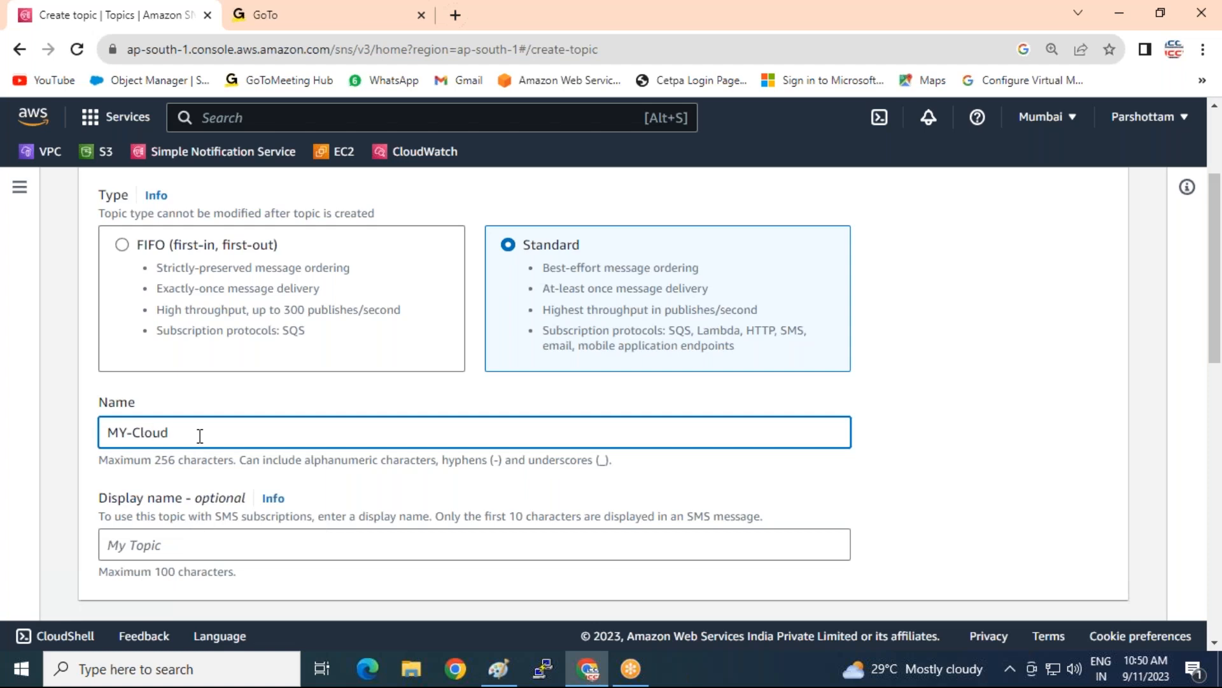
text(-Alart)
click(130, 548)
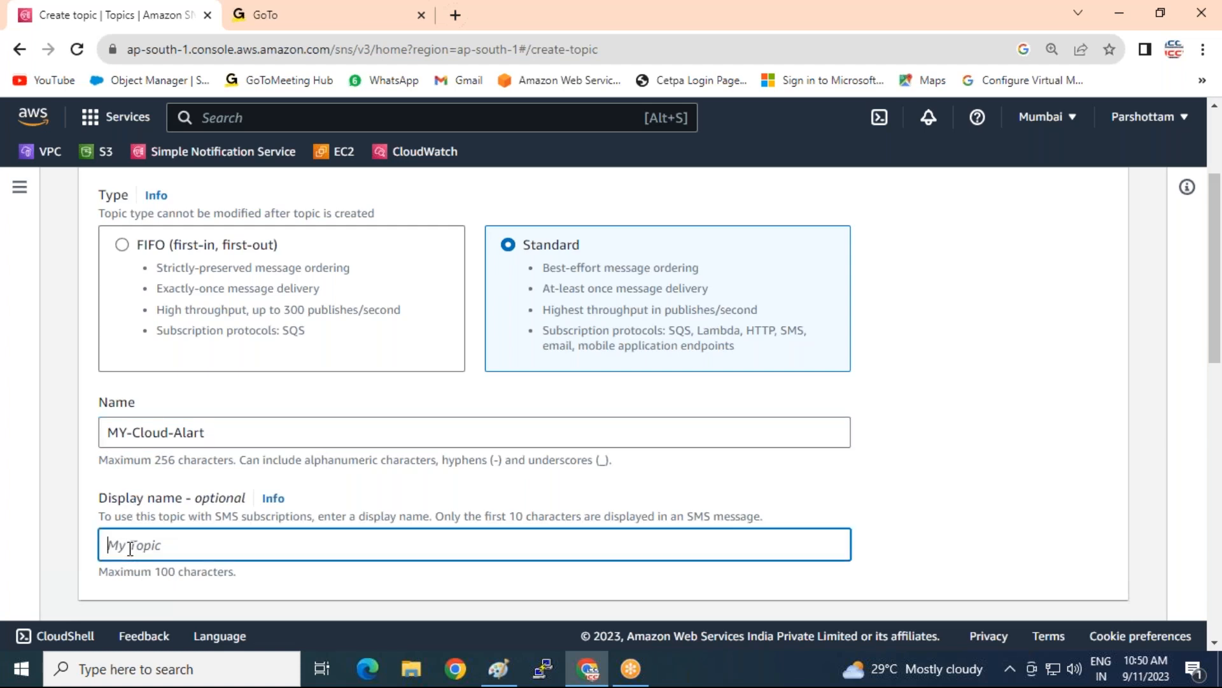
text(S3-alart)
Set the access policy so Everyone can publish and subscribe, then create the topic
scroll(221, 541, down, 4)
click(104, 488)
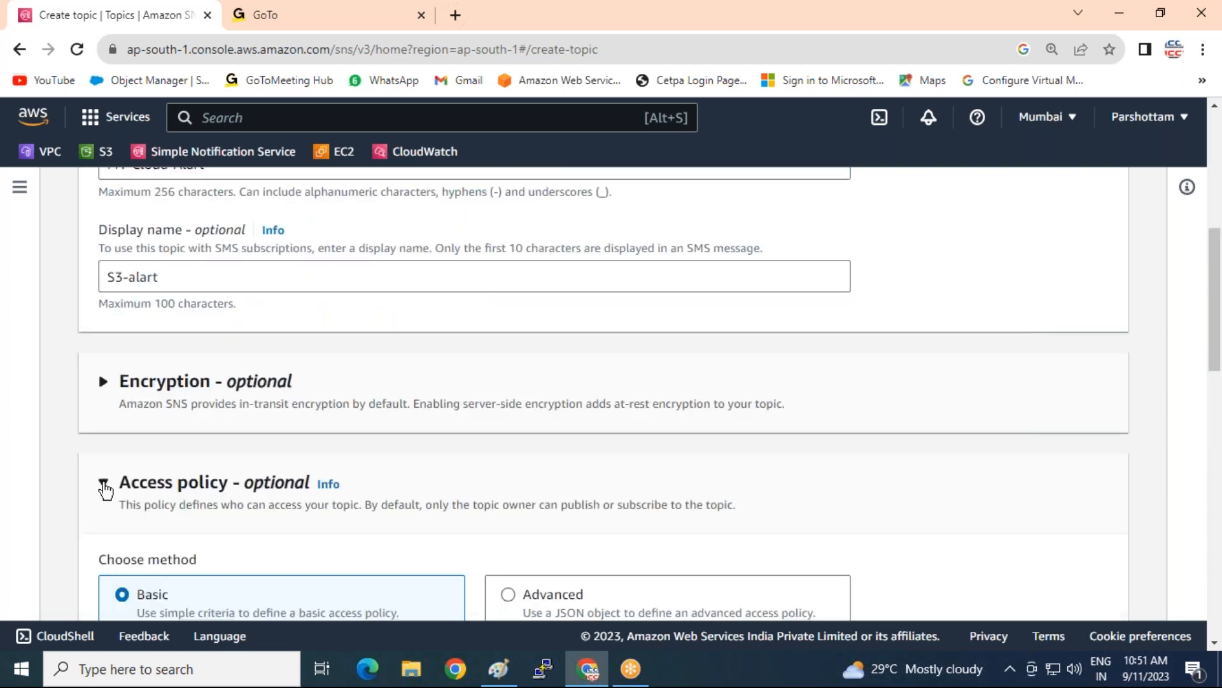
scroll(159, 472, down, 4)
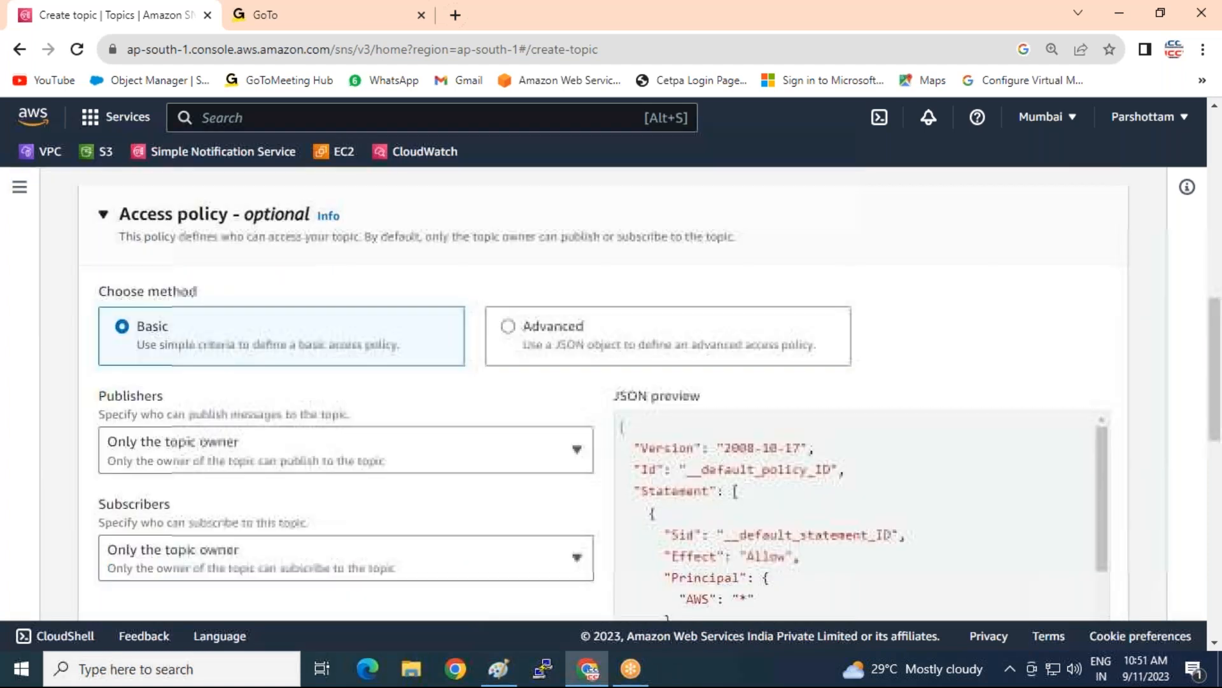
click(270, 459)
click(265, 349)
click(262, 549)
click(267, 442)
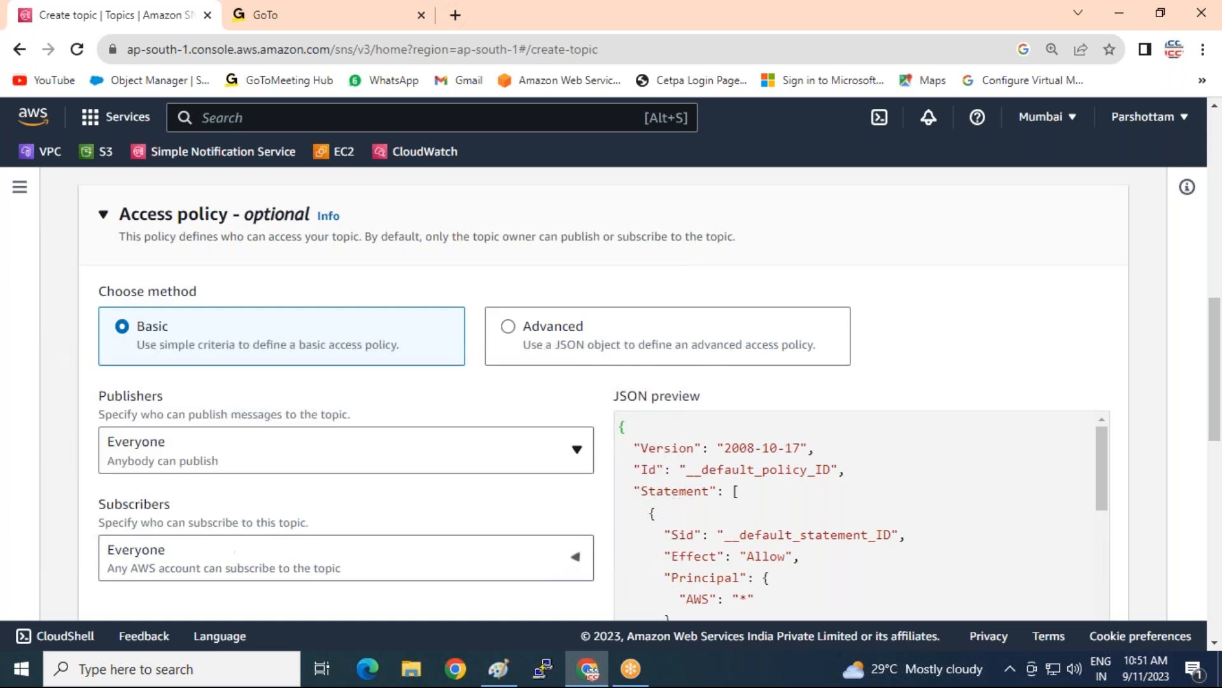
scroll(1125, 354, down, 15)
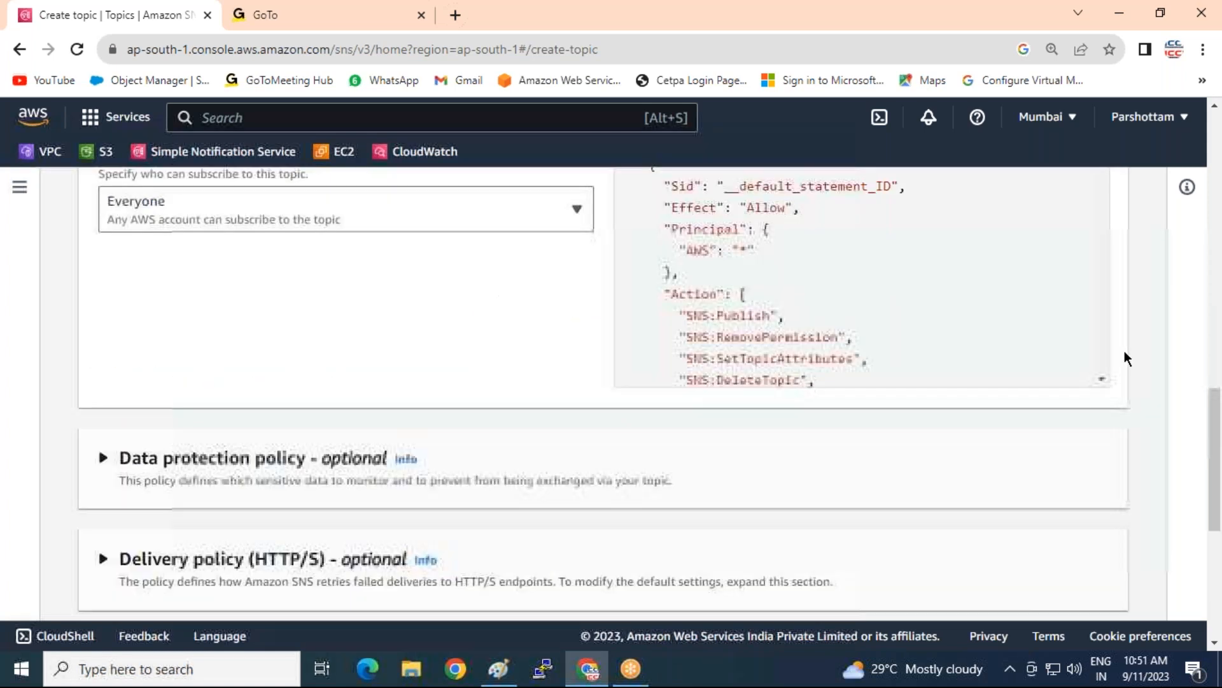
click(1067, 586)
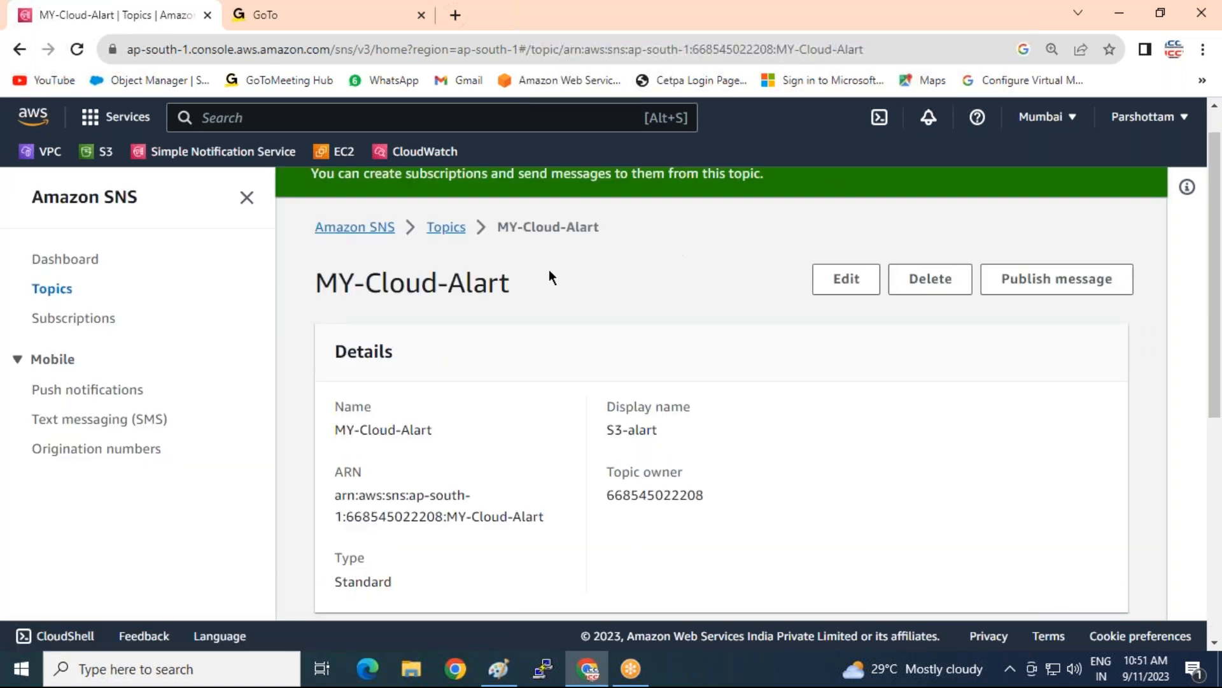
Start a new subscription and select the MY-Cloud-Alart topic ARN
click(69, 318)
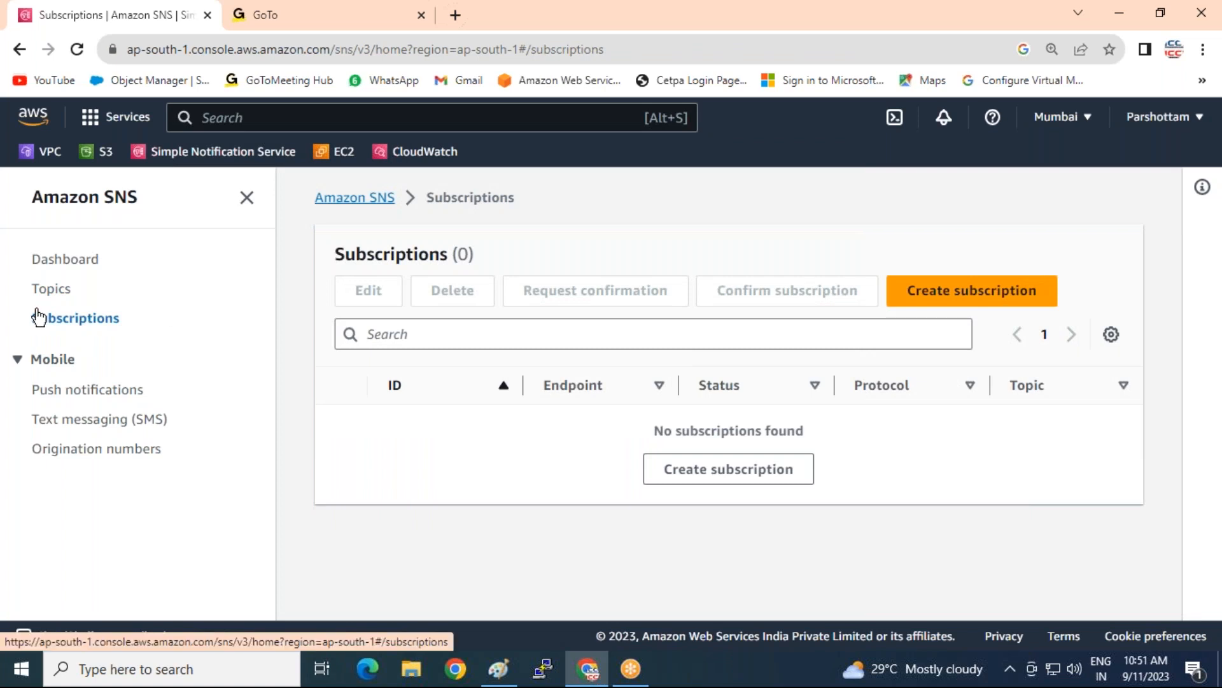
click(917, 290)
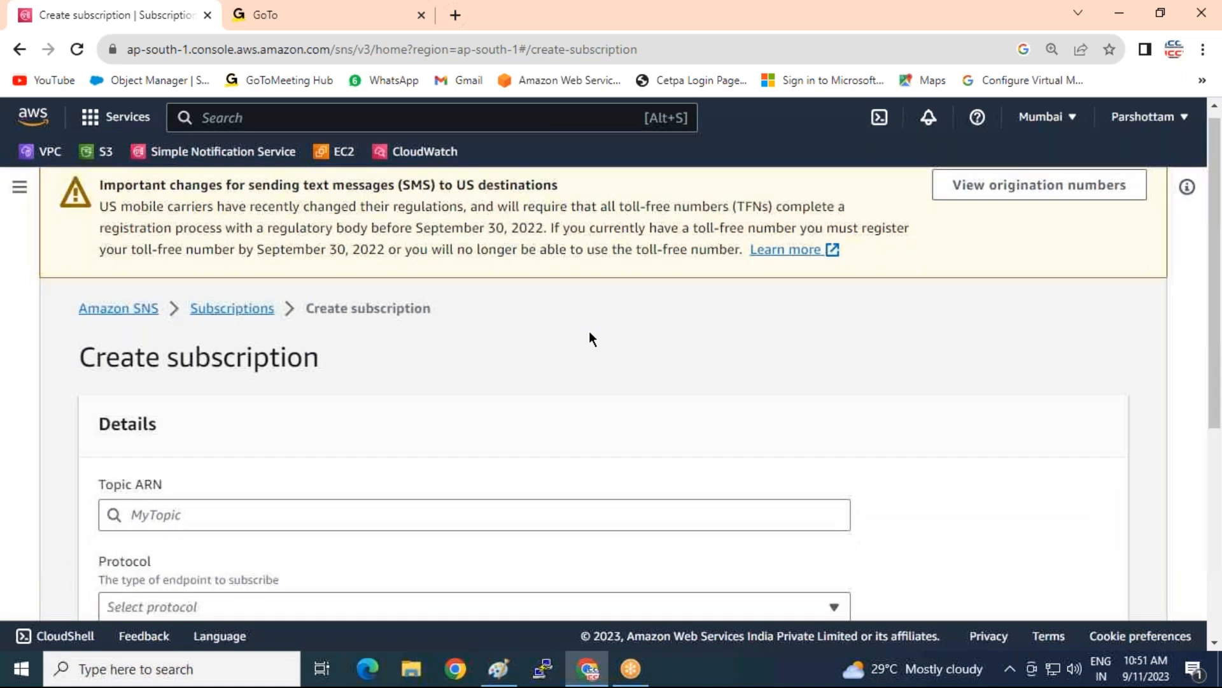
scroll(590, 330, down, 4)
click(376, 258)
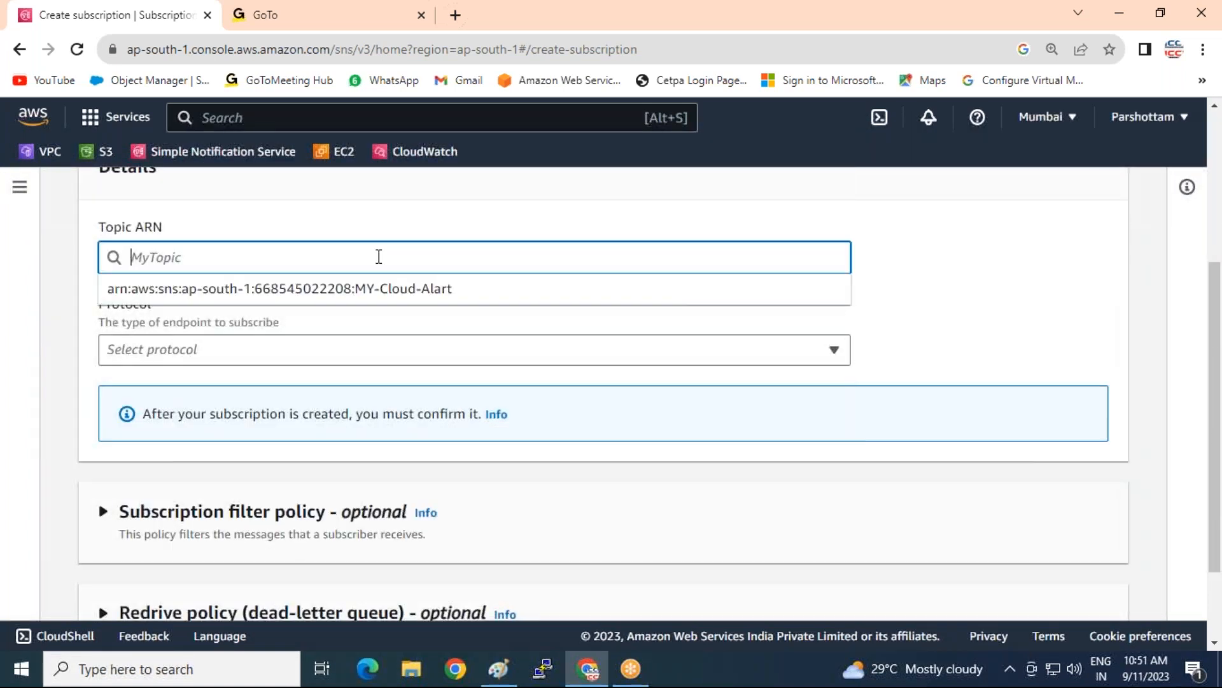
click(421, 296)
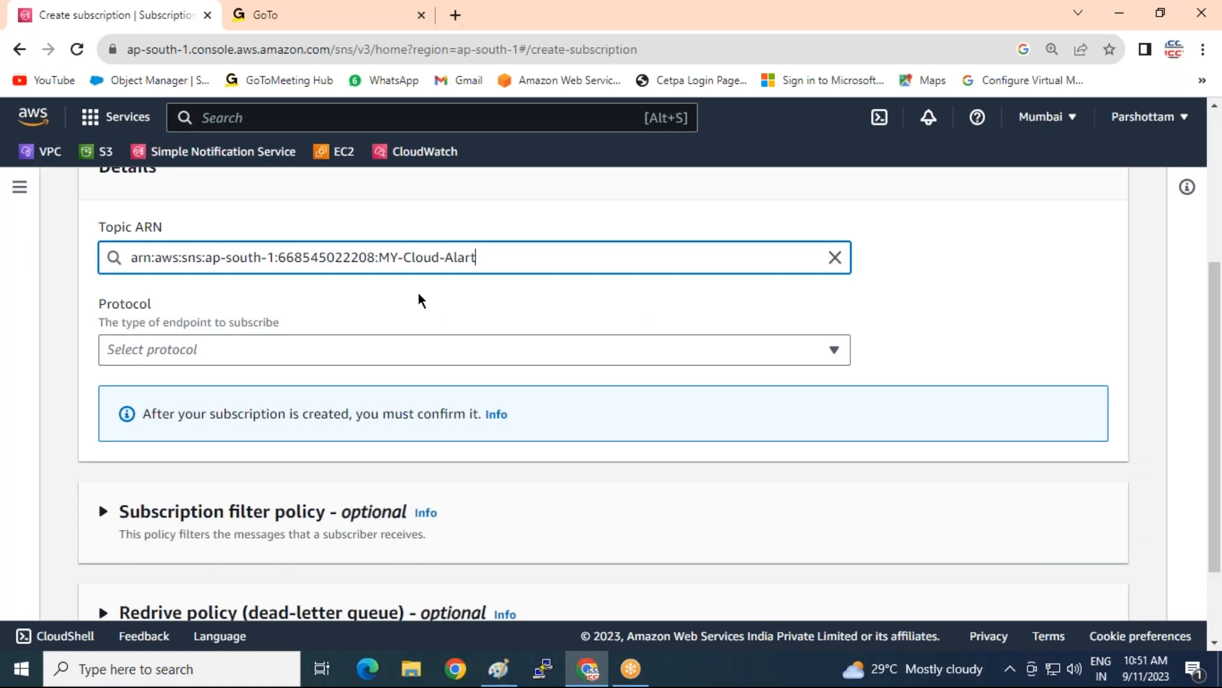
Set the protocol to Email and enter the subscriber's e-mail address as the endpoint
click(359, 350)
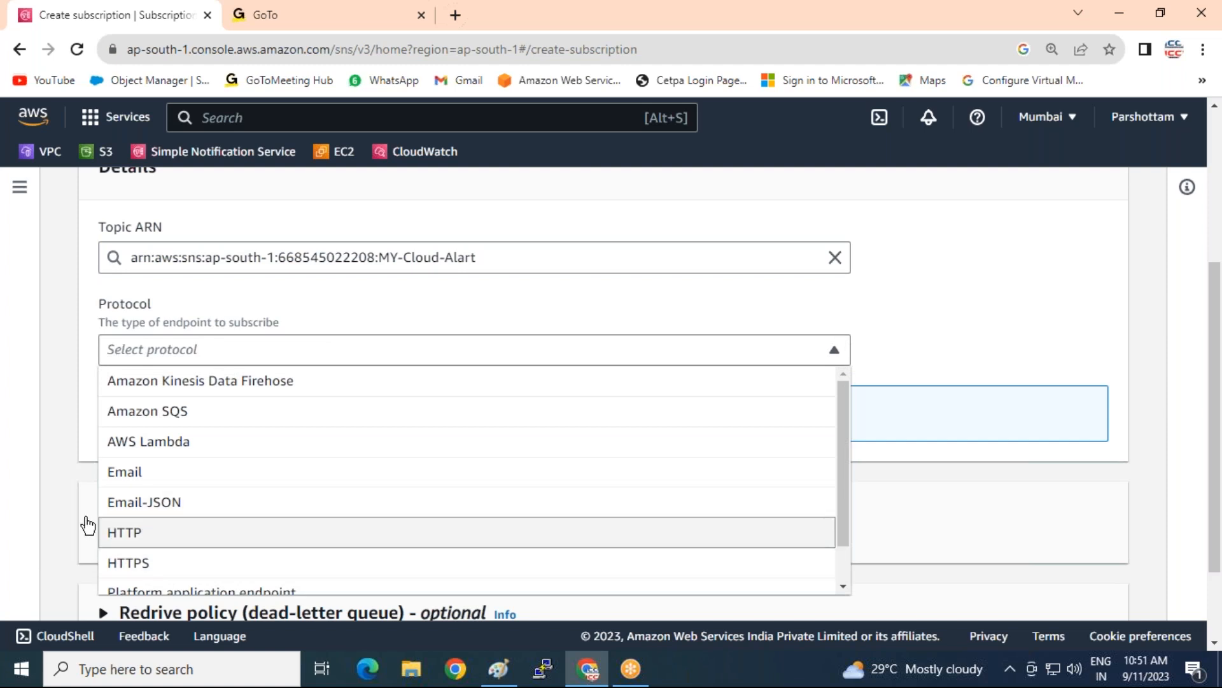
scroll(217, 541, down, 1)
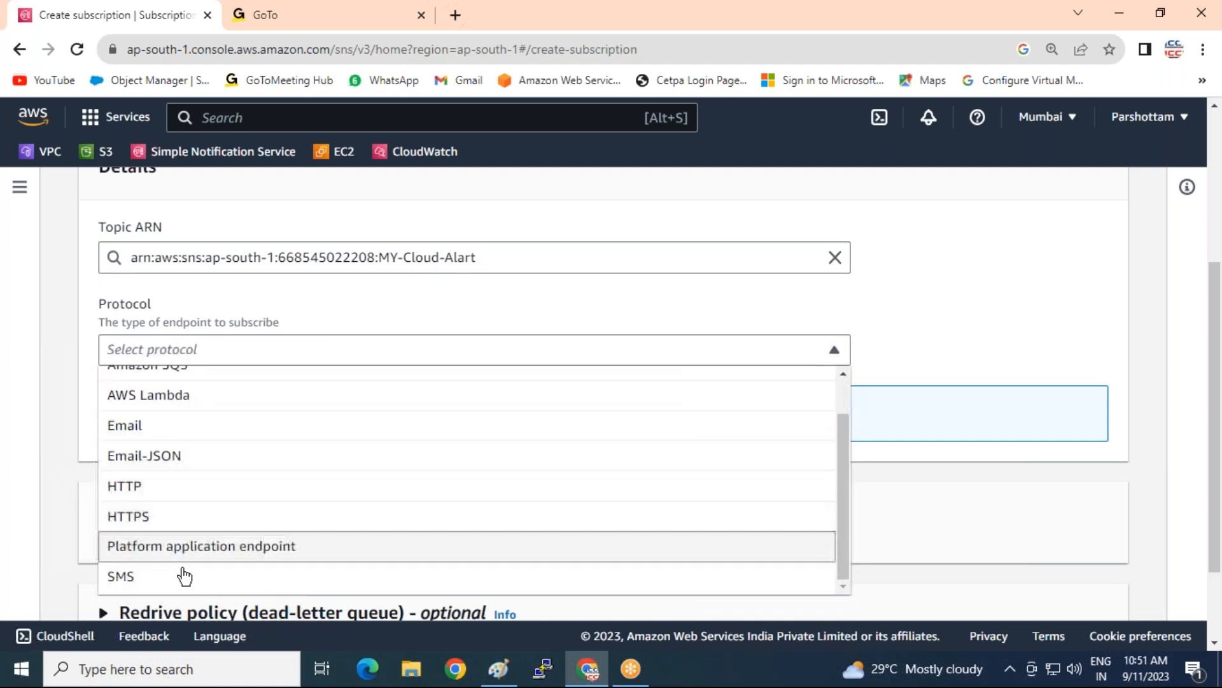
click(124, 426)
click(127, 443)
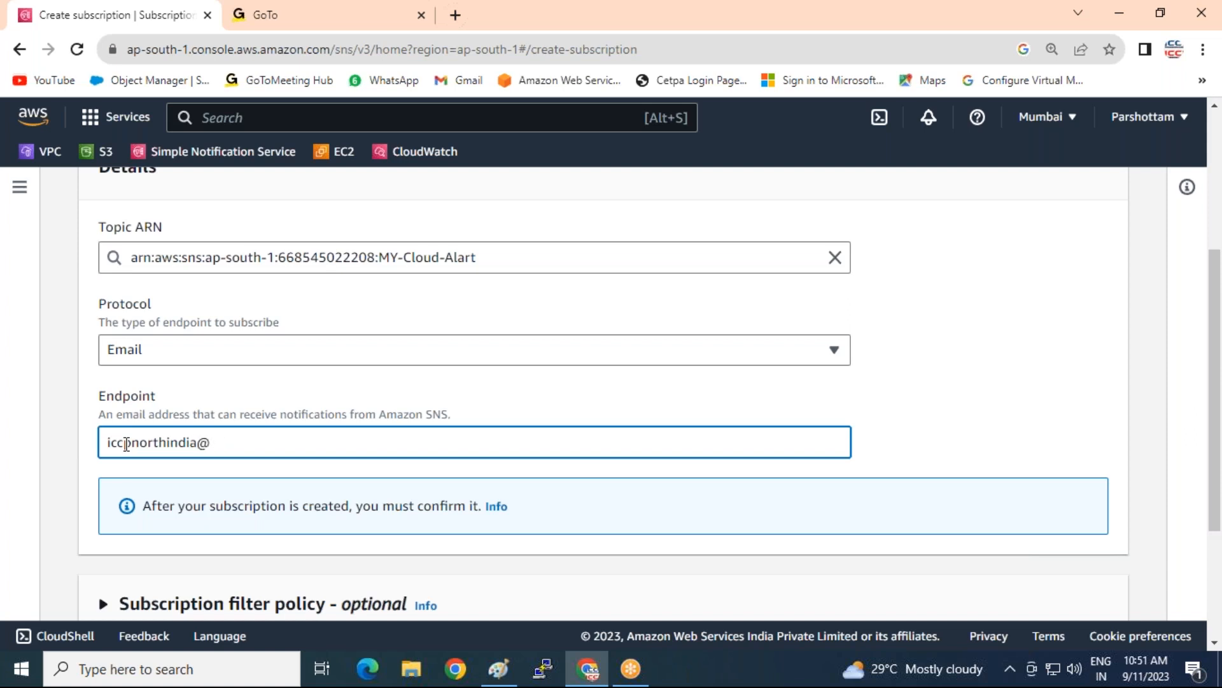
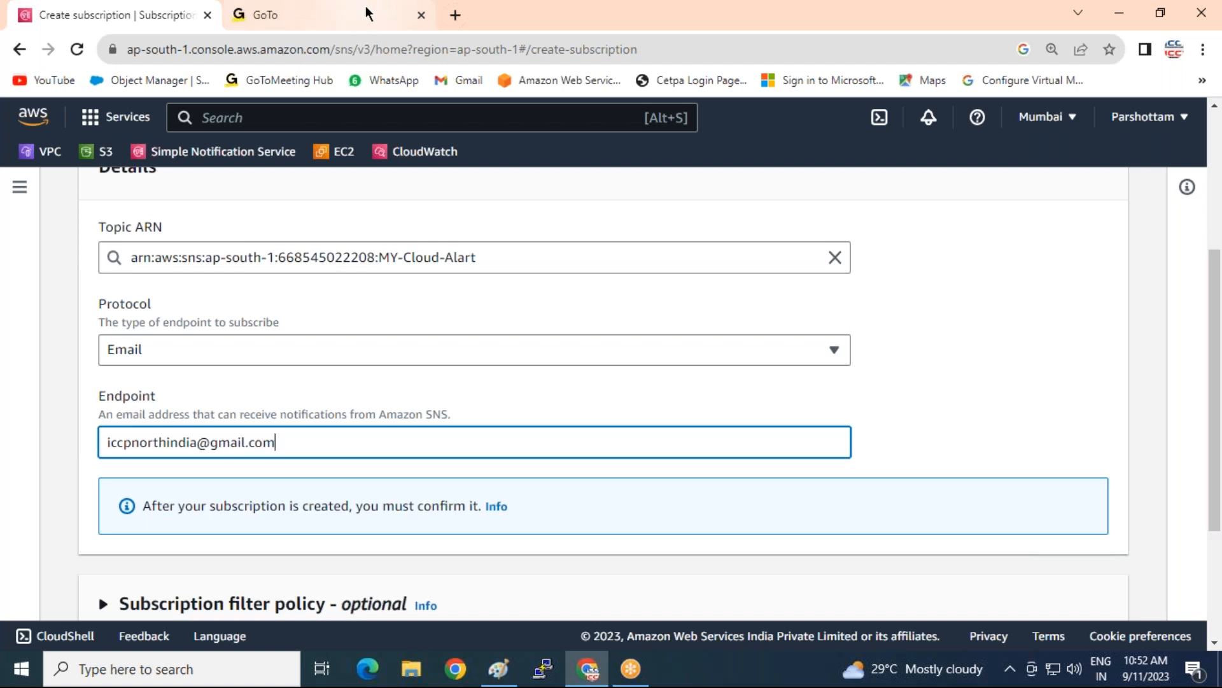
click(380, 16)
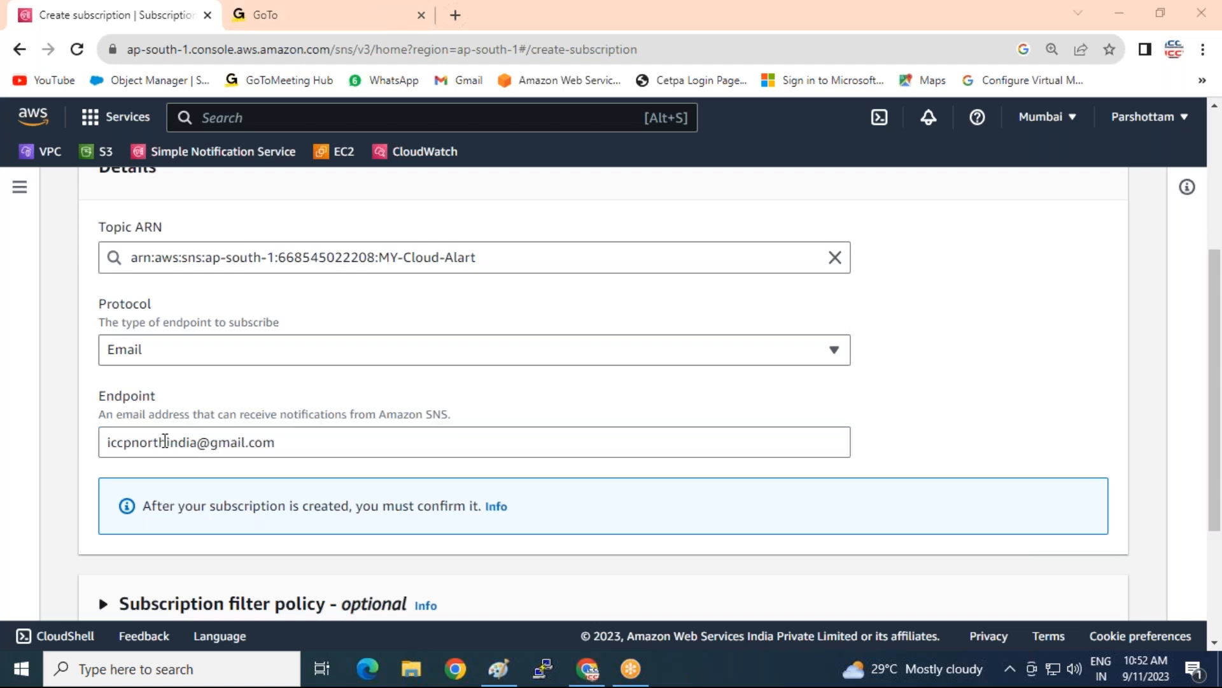
Open Gmail in the other tab and delete all messages in the Spam folder
click(377, 16)
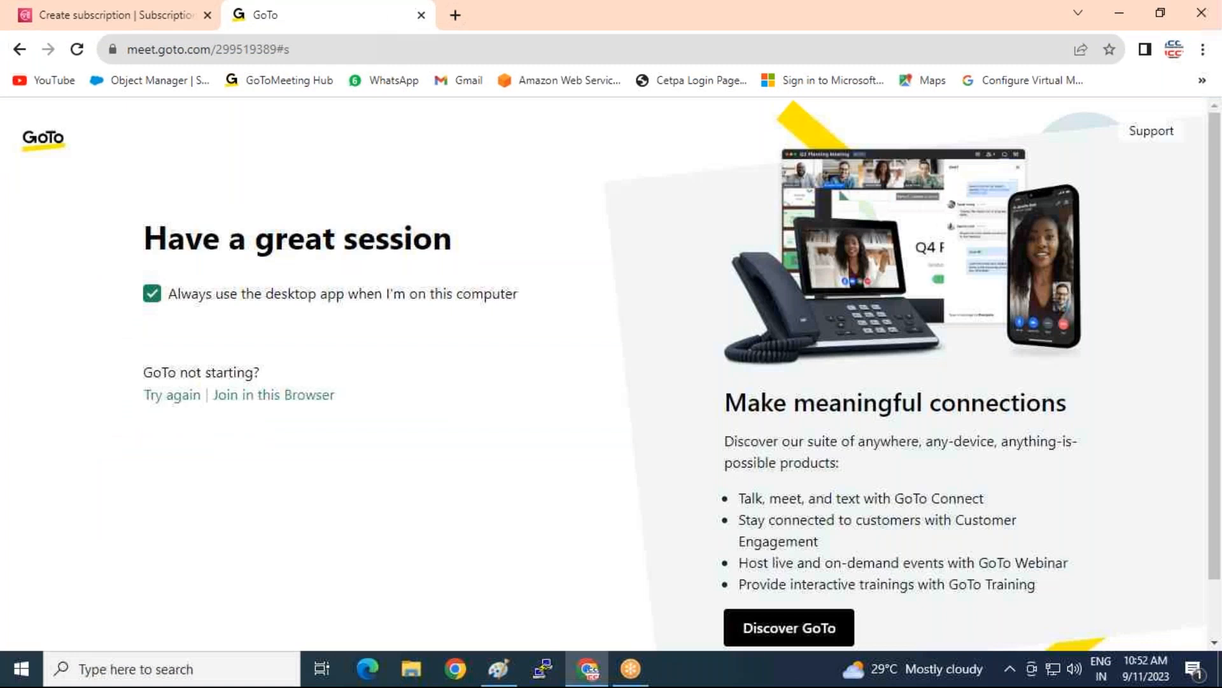
click(475, 82)
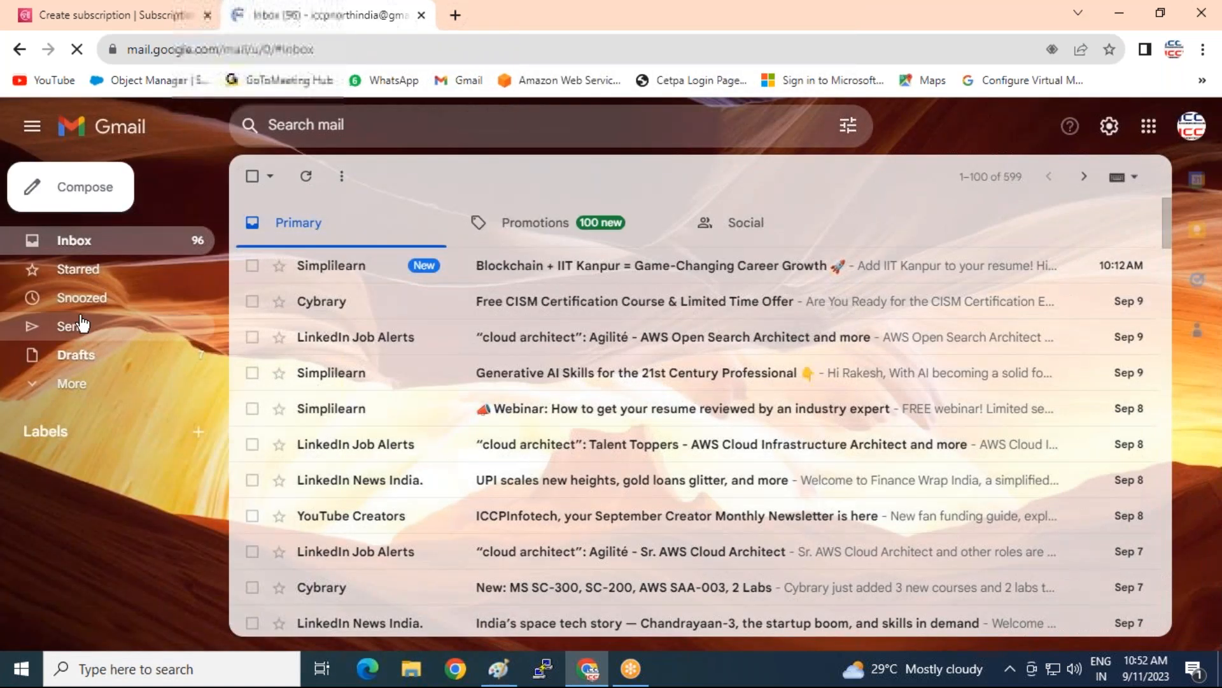
click(40, 395)
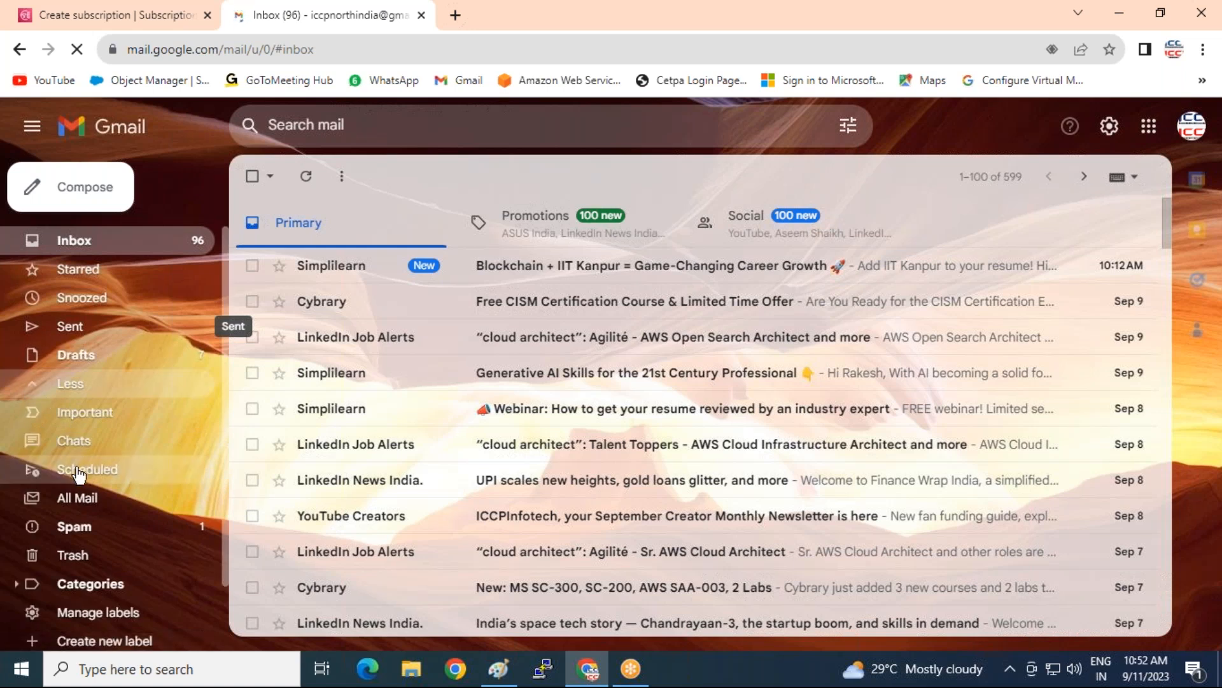
click(81, 528)
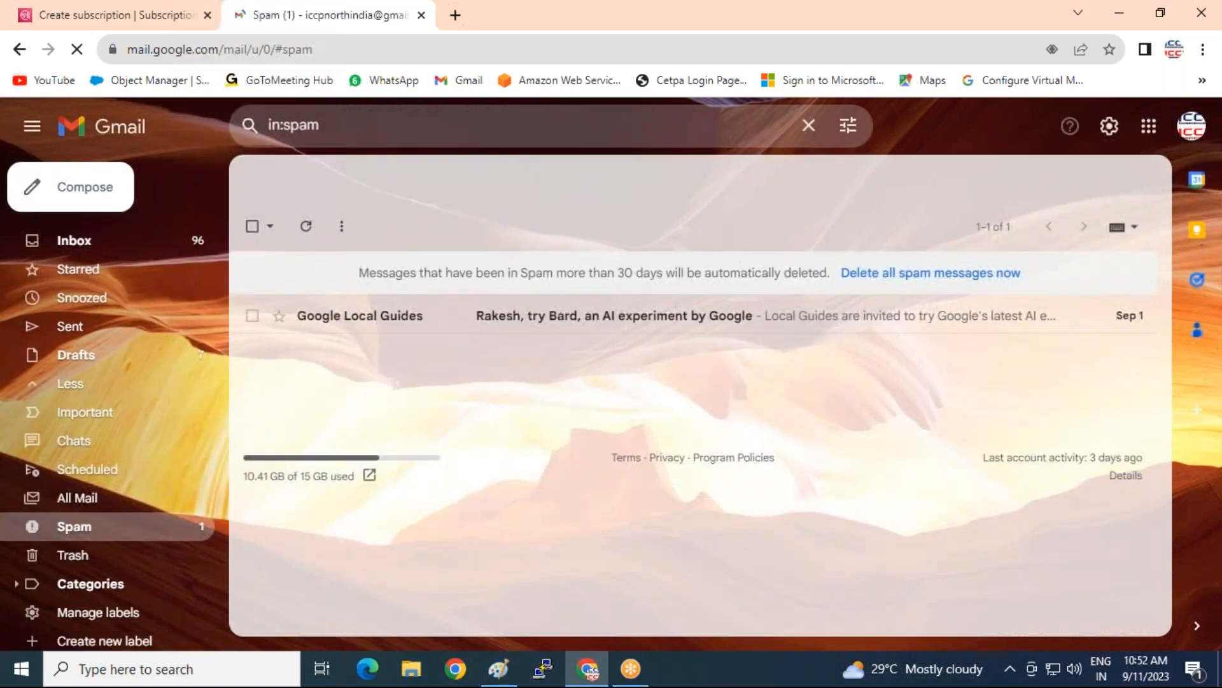
click(262, 317)
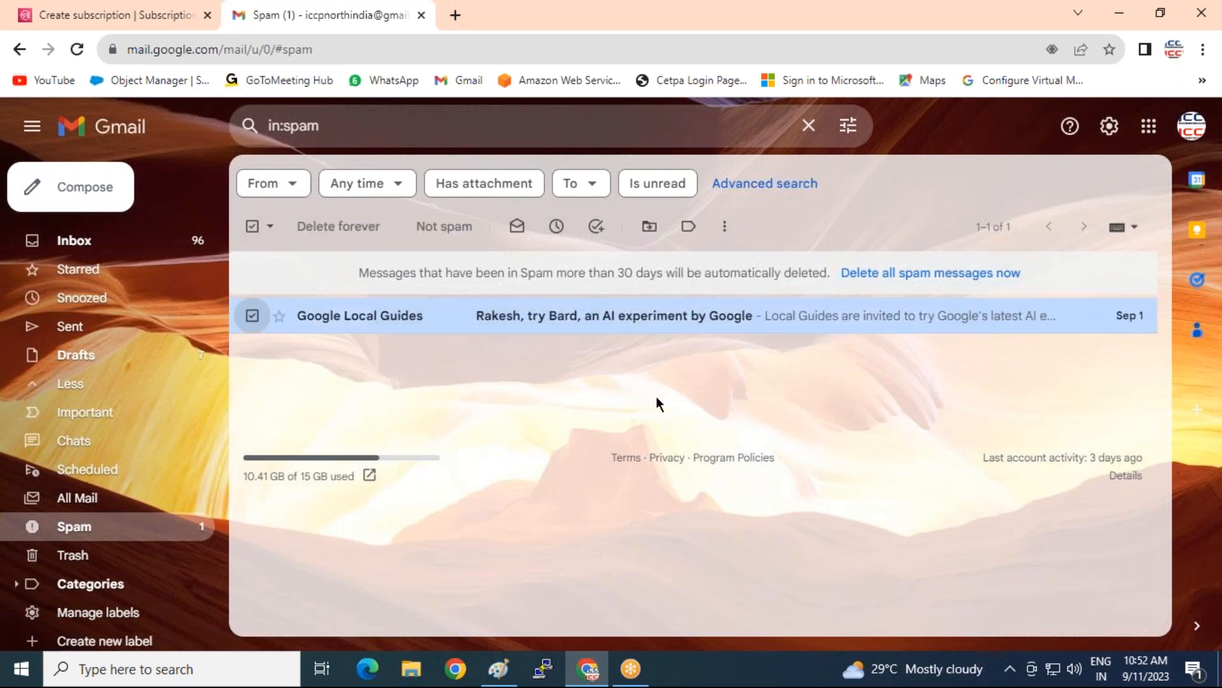
click(927, 274)
click(797, 424)
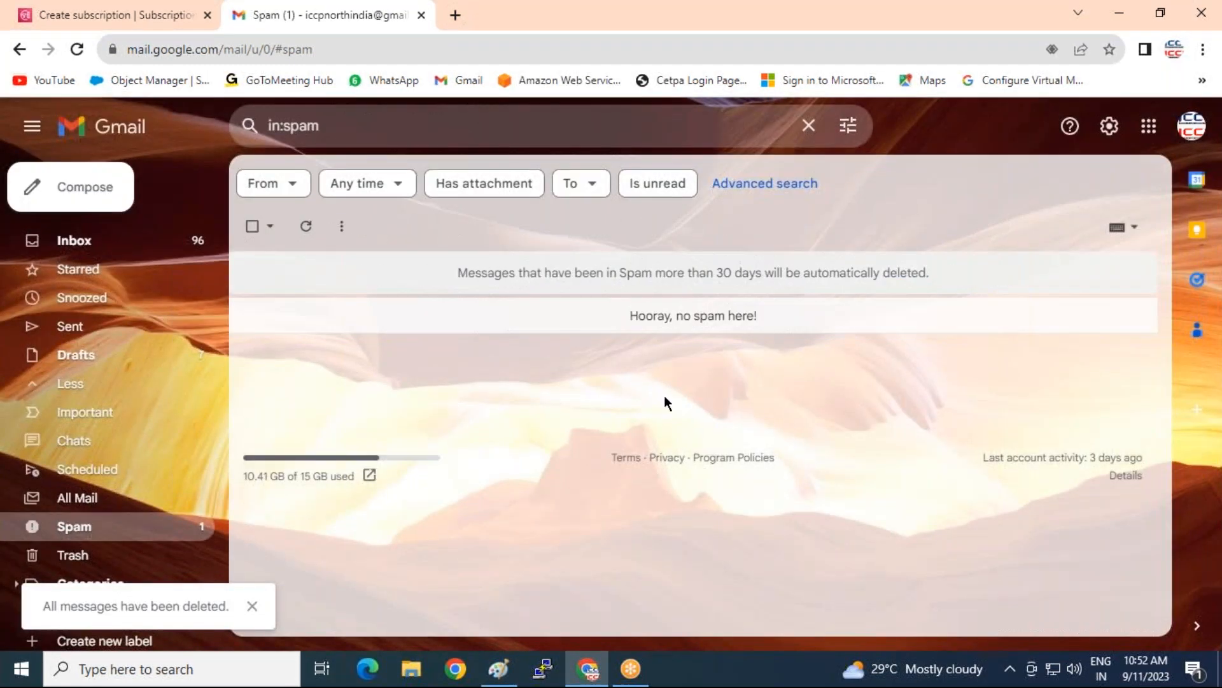
Back in the AWS tab, create the email subscription to the MY-Cloud-Alart topic
click(130, 17)
scroll(804, 479, down, 3)
click(1023, 584)
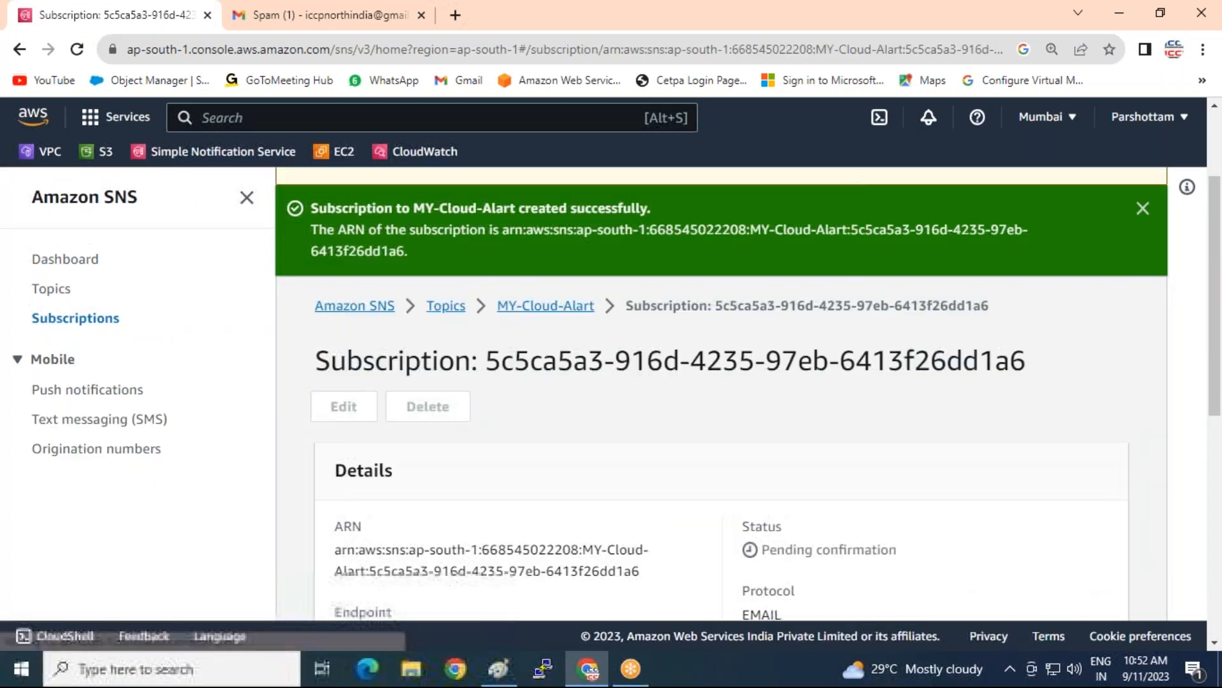
View the SNS Subscriptions list showing the pending MY-Cloud-Alart subscription, then return to Gmail
click(96, 325)
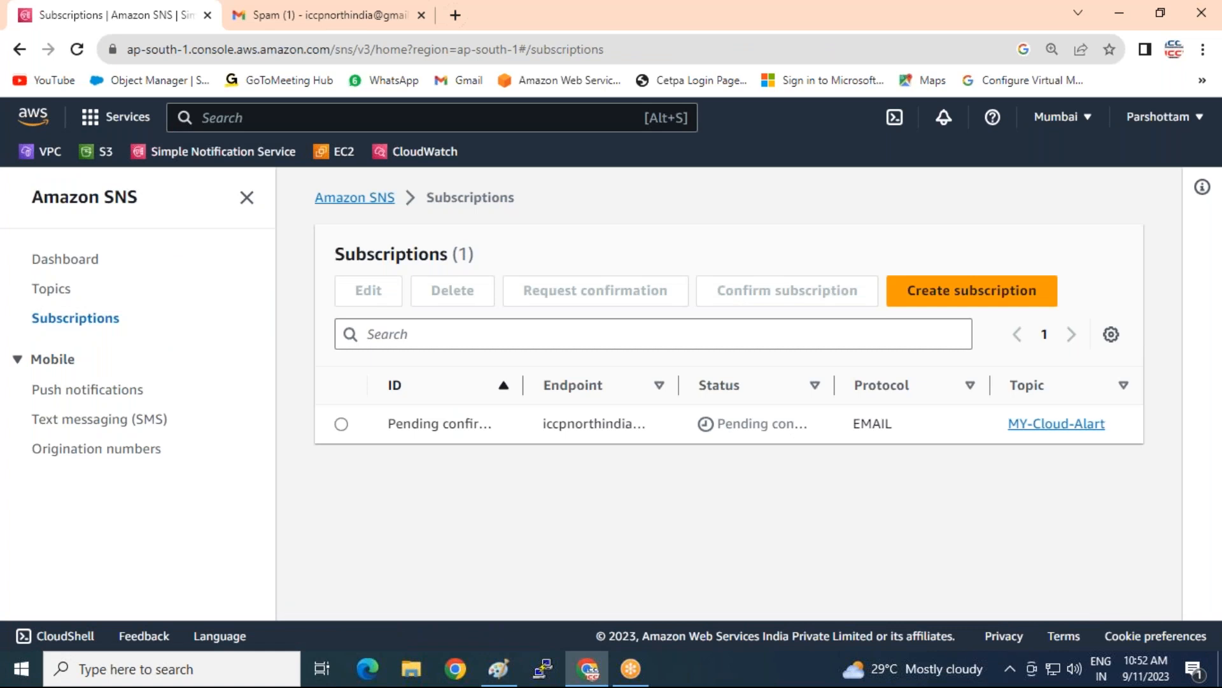
click(376, 18)
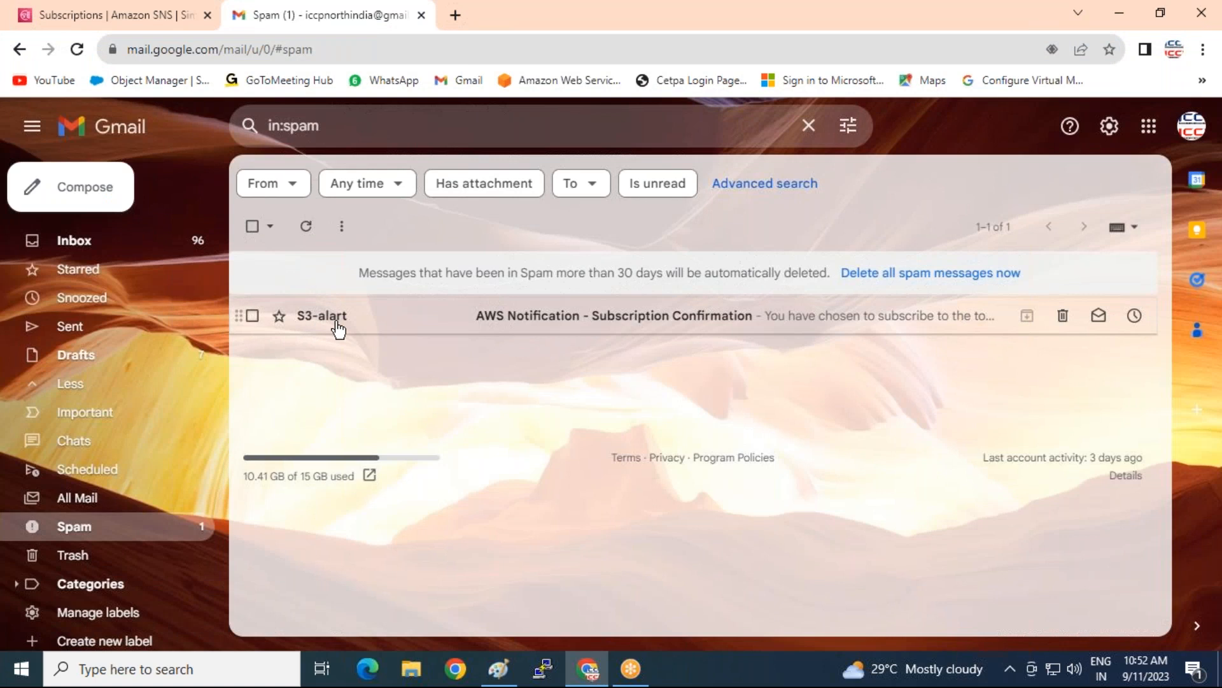
Confirm the MY-Cloud-Alart subscription from the S3-alart email, then delete that email forever
click(513, 318)
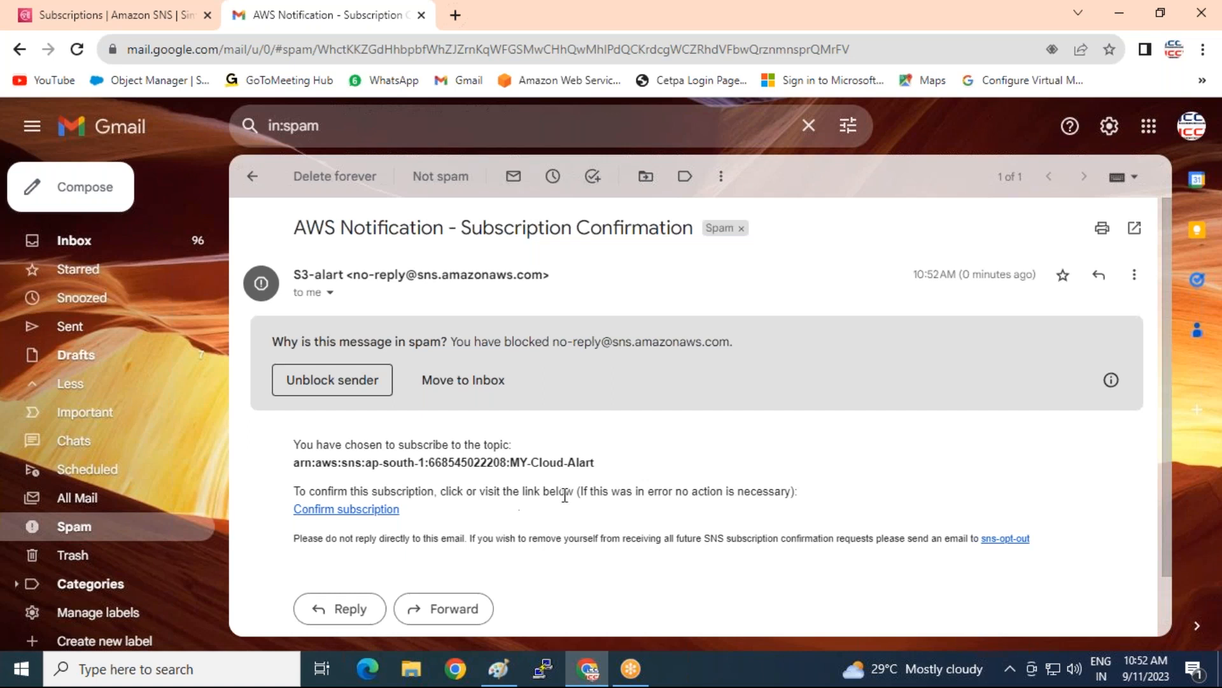
drag(506, 460, 610, 470)
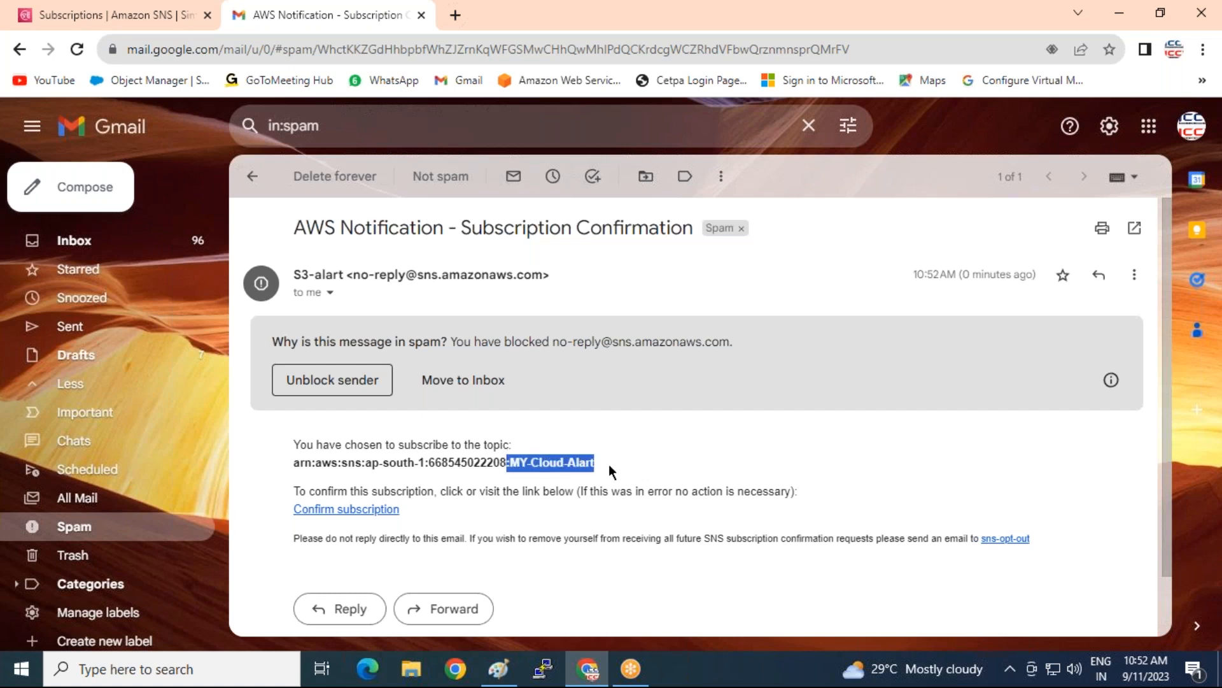
scroll(650, 446, down, 1)
click(347, 453)
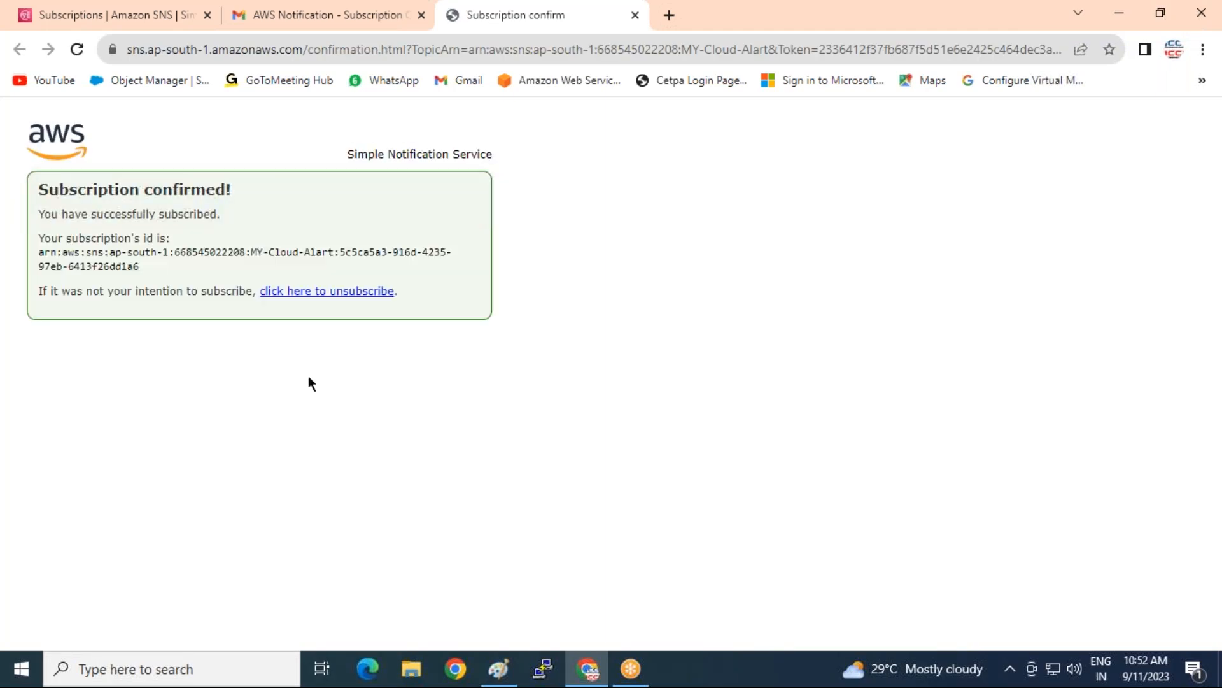
click(635, 15)
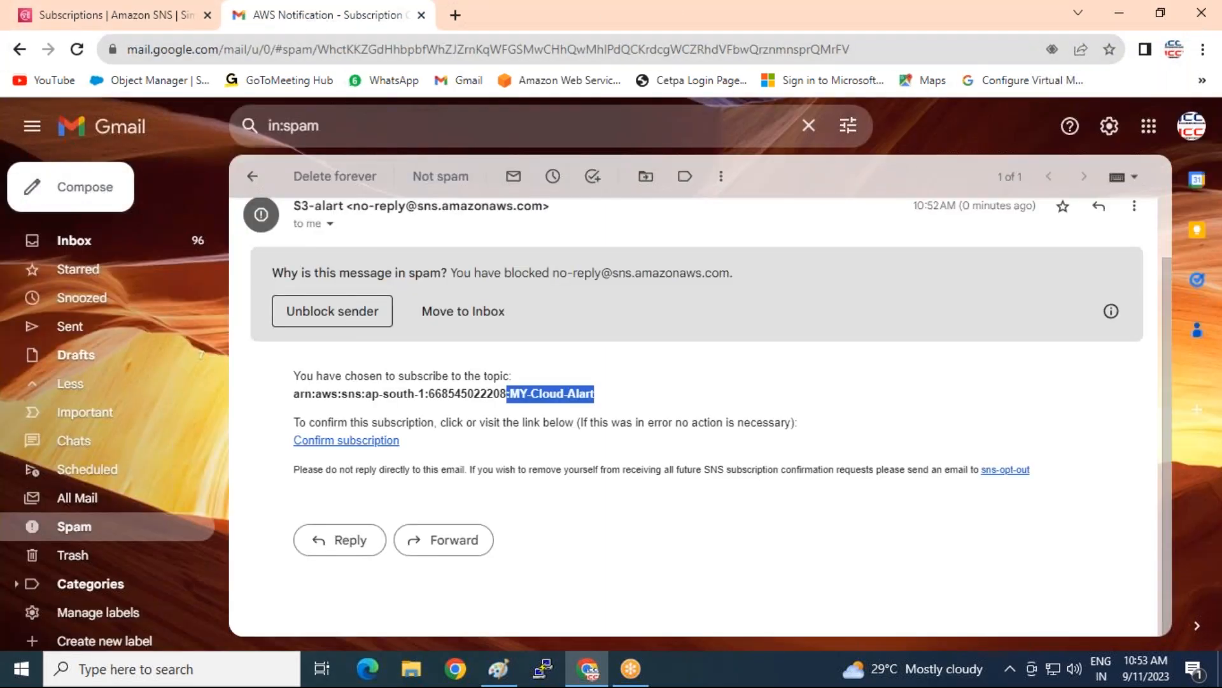
click(341, 179)
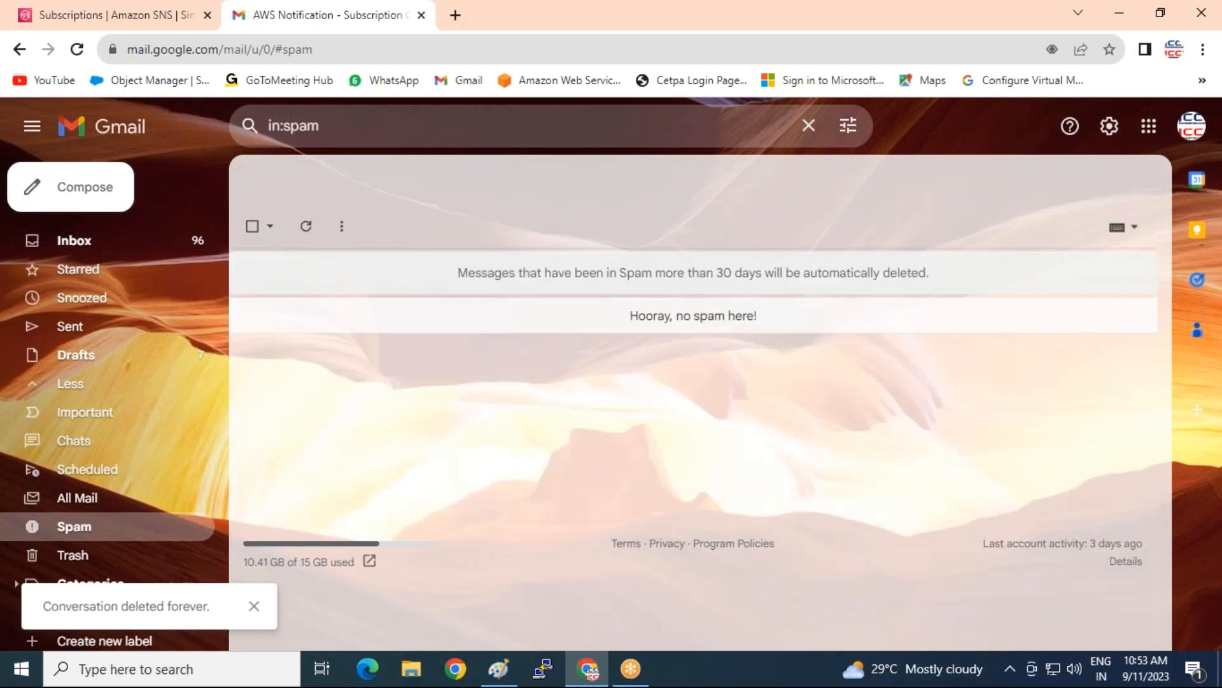
Reload SNS Subscriptions to show MY-Cloud-Alart as Confirmed, then bring Paint forward
click(72, 16)
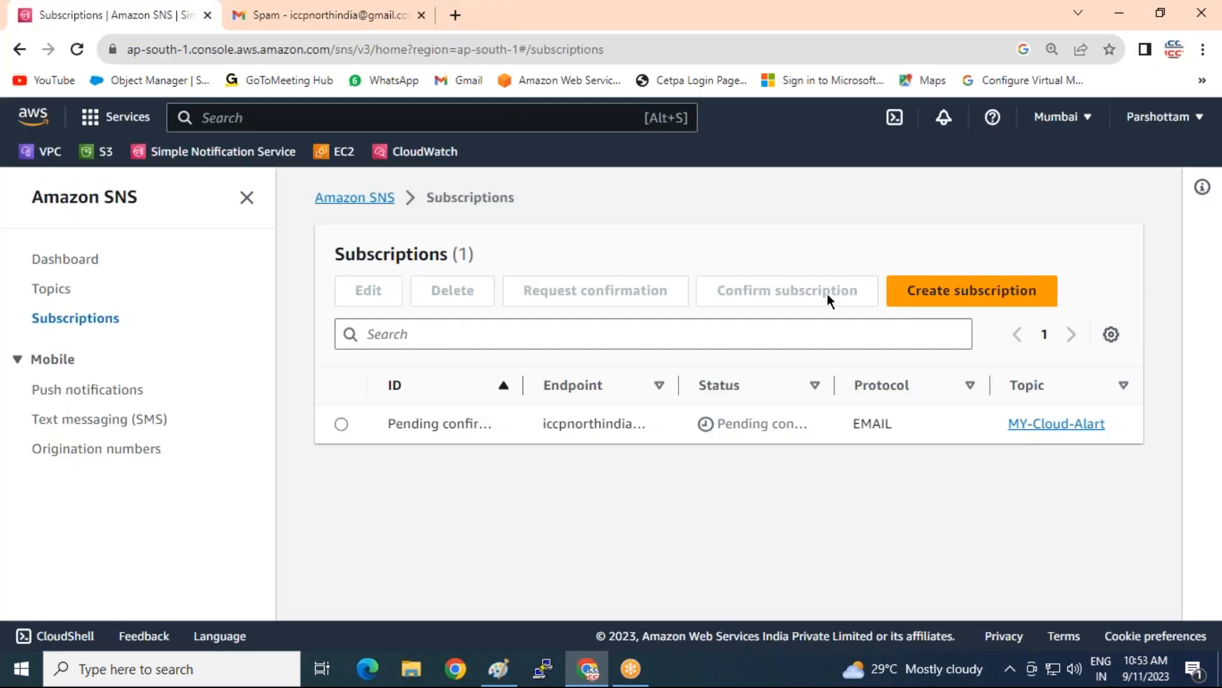
click(56, 294)
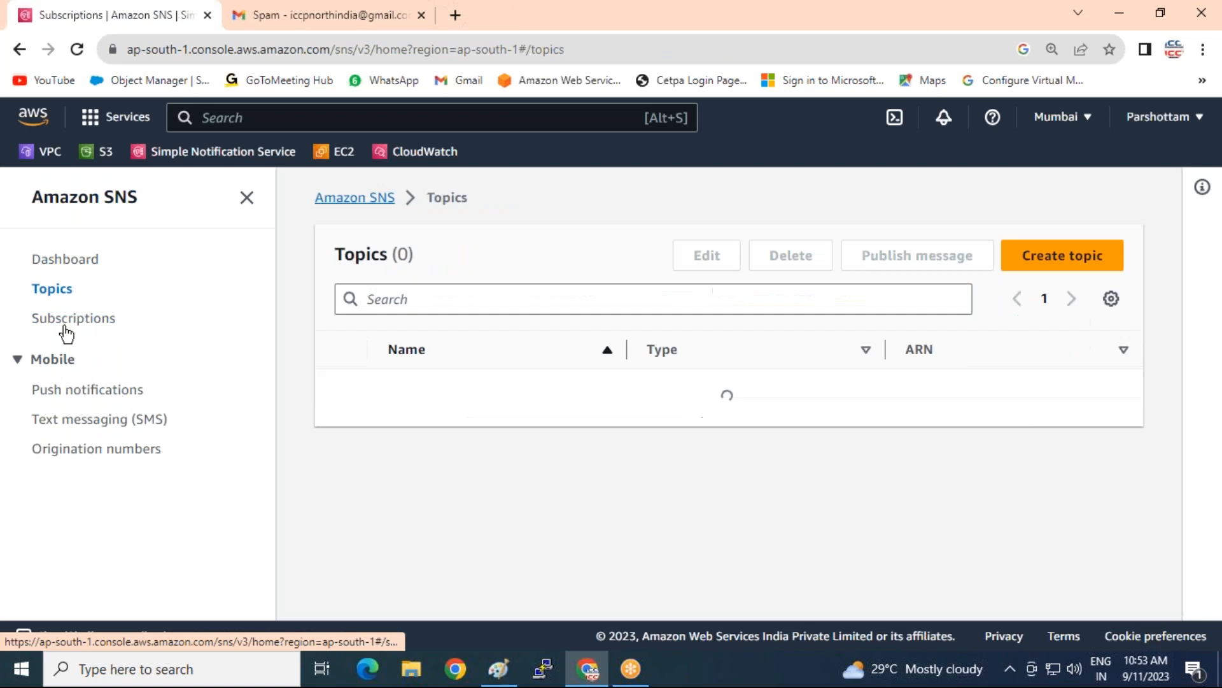
click(55, 318)
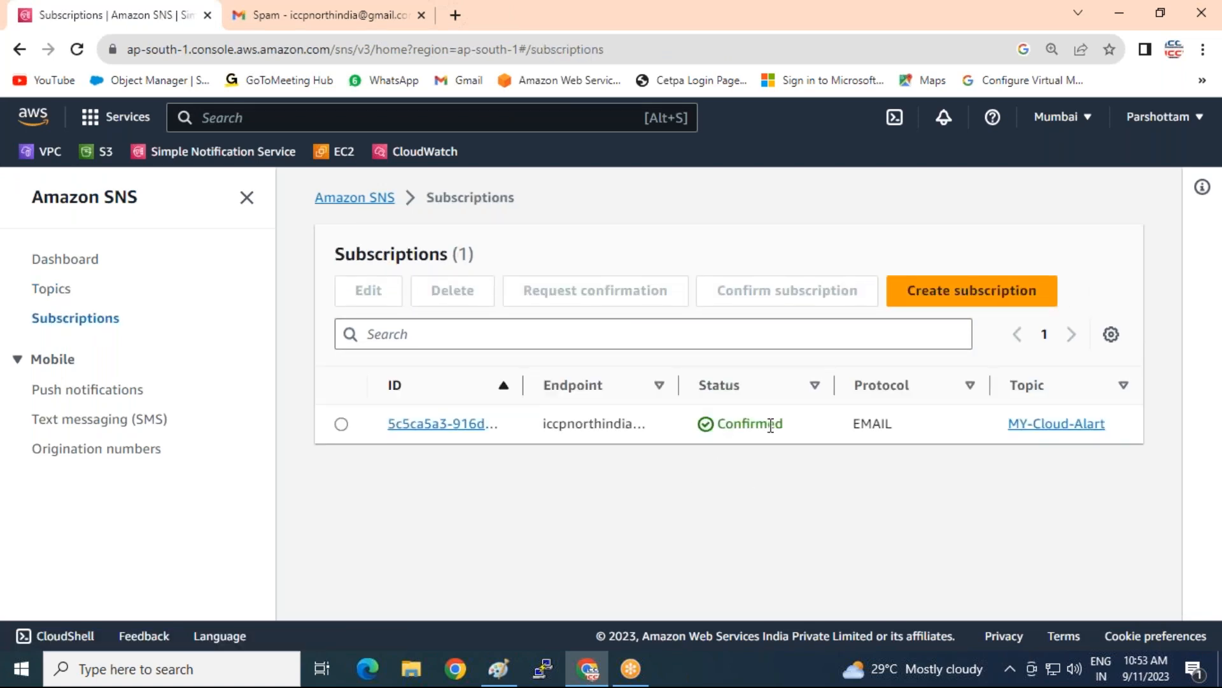
click(498, 669)
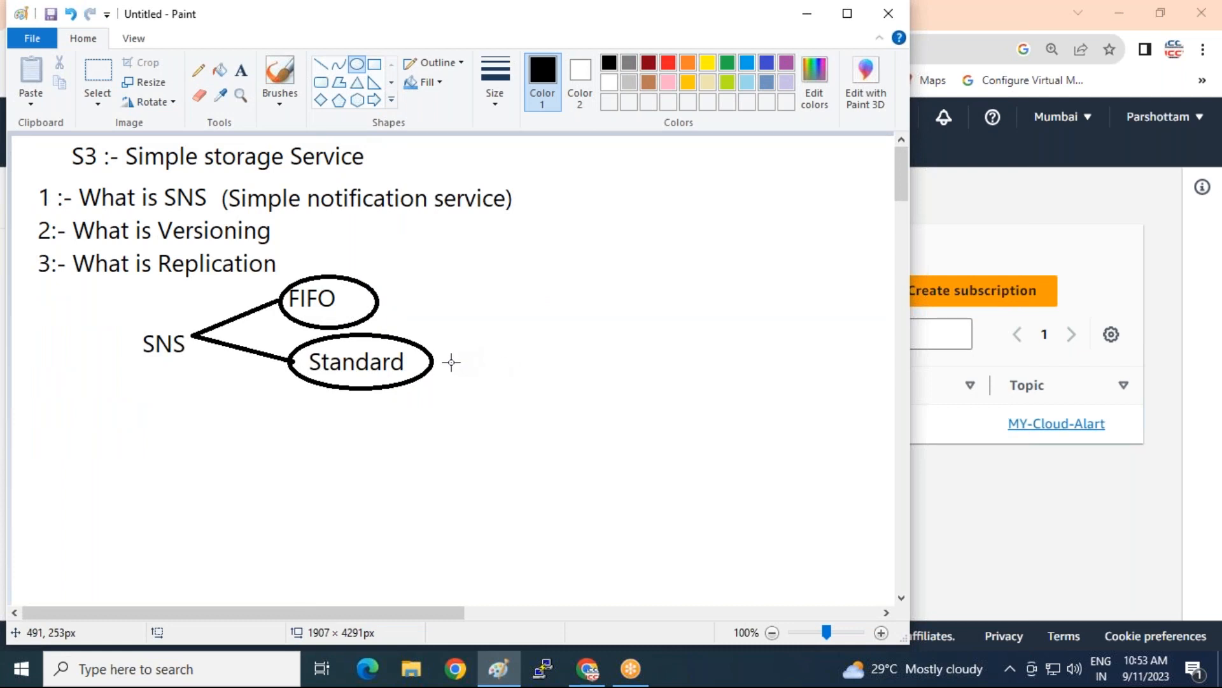
Maximize Paint and draw an orange rounded rectangle around '2:- What is Versioning'
double_click(416, 21)
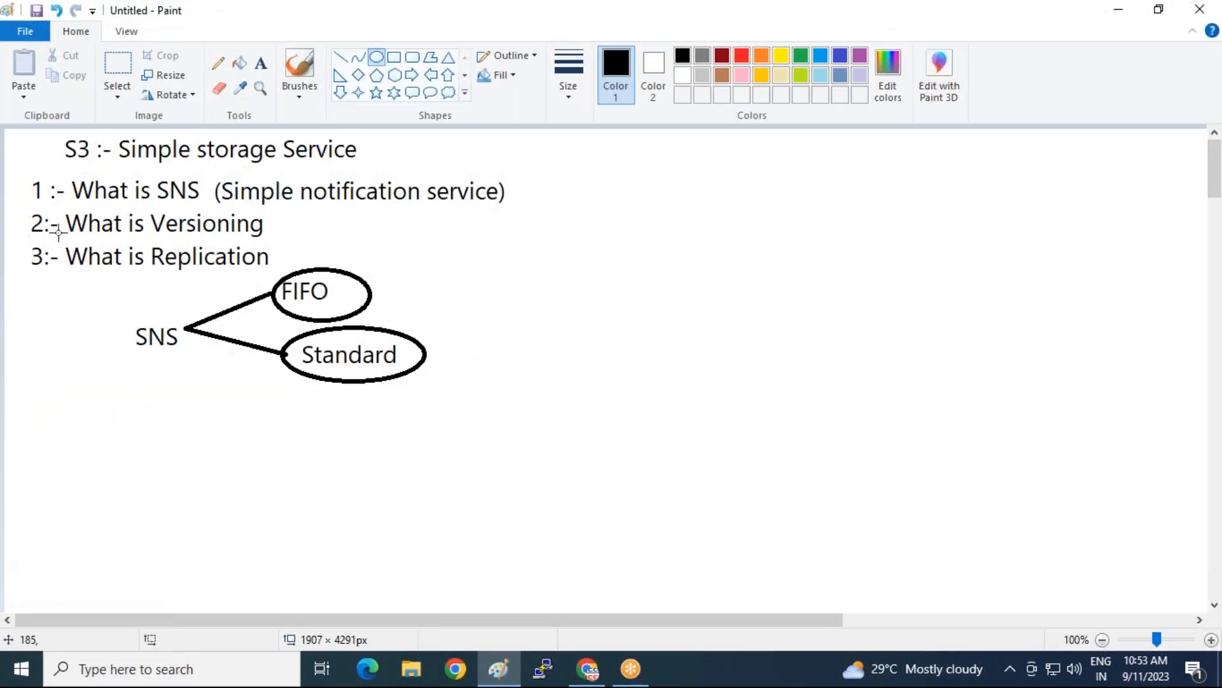
click(414, 57)
drag(21, 204, 291, 242)
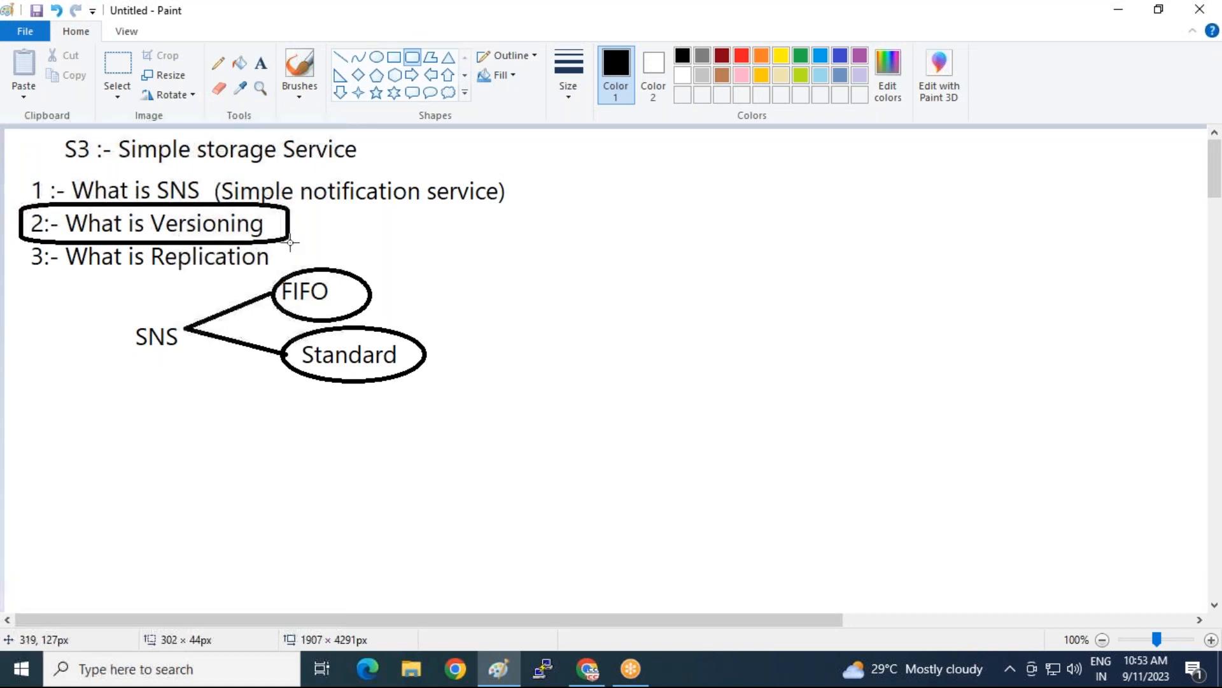
click(761, 56)
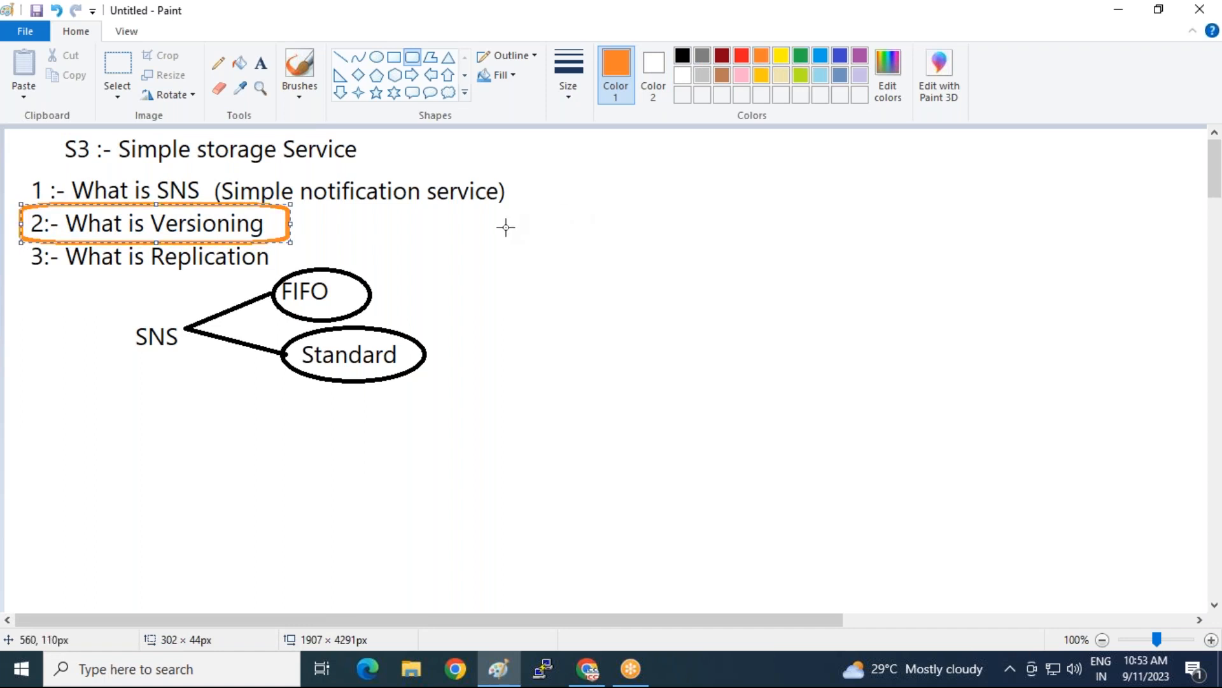
click(96, 320)
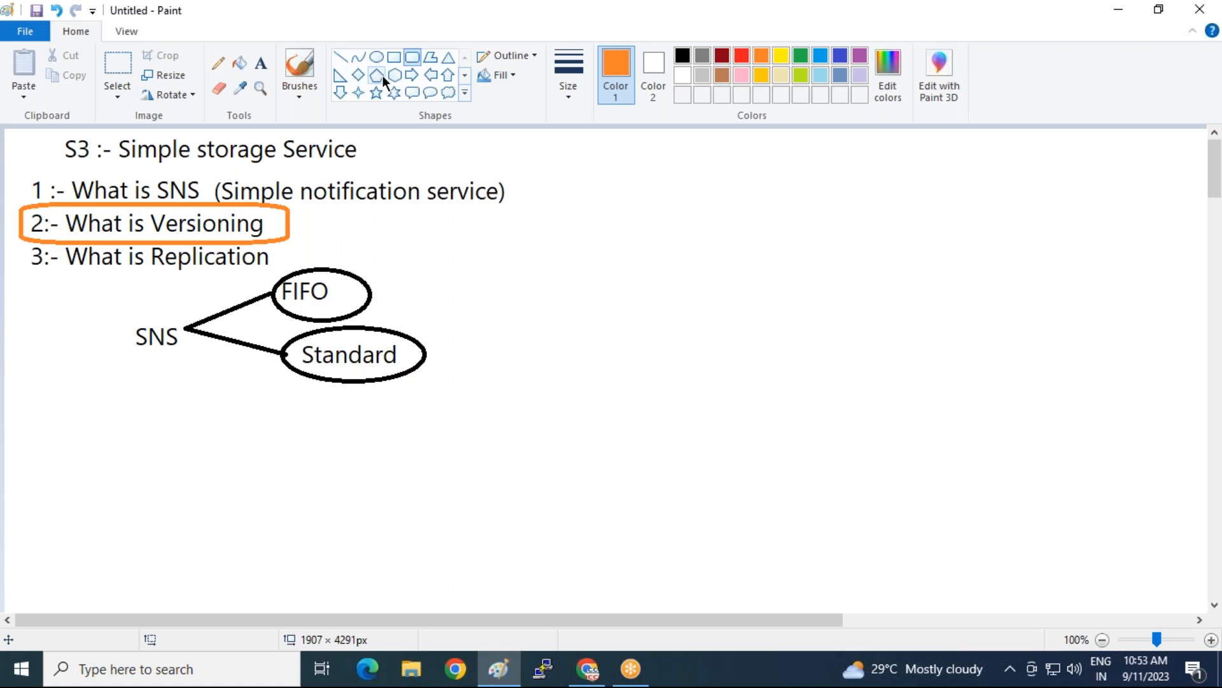
Draw an orange right arrow from the Versioning box to the text 'storage acativity'
click(411, 75)
drag(292, 220, 363, 229)
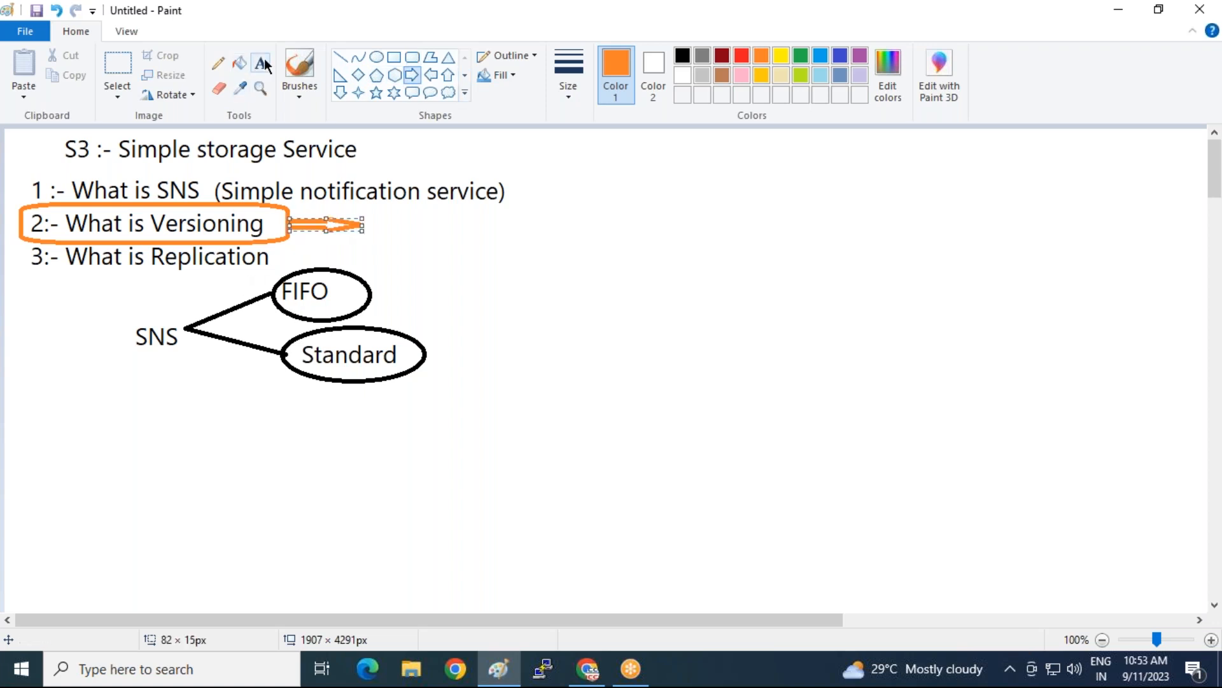
click(259, 65)
text(storage a)
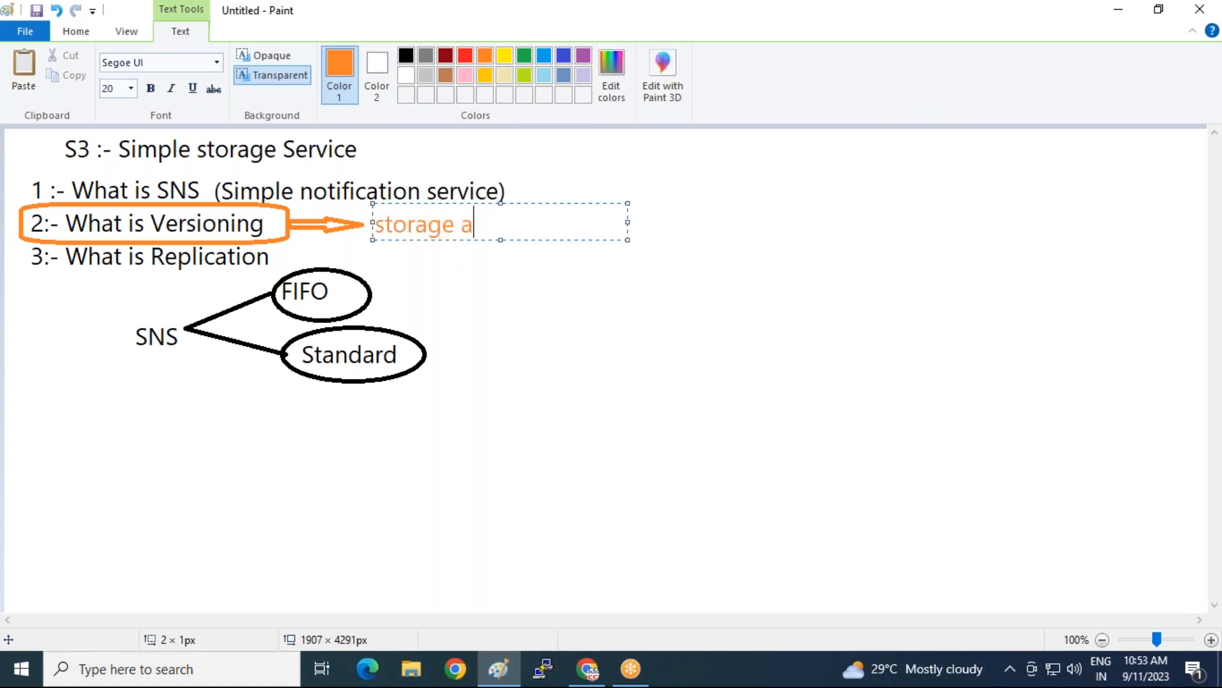
text(cativity)
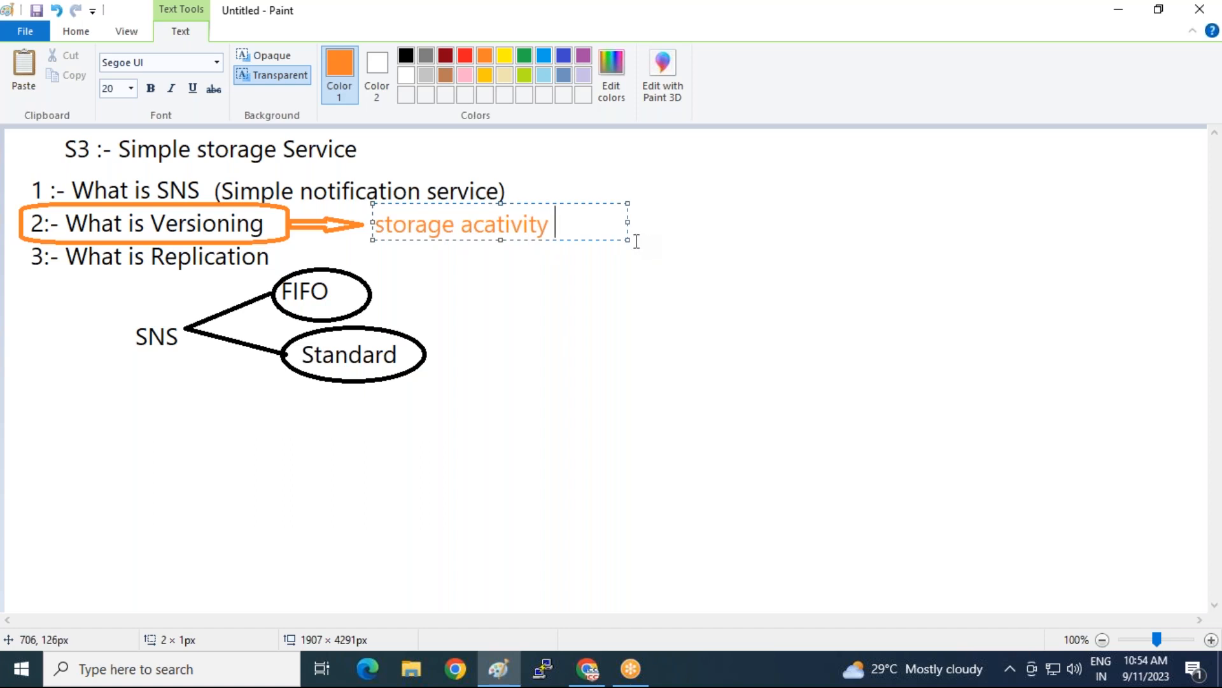
drag(628, 240, 1053, 265)
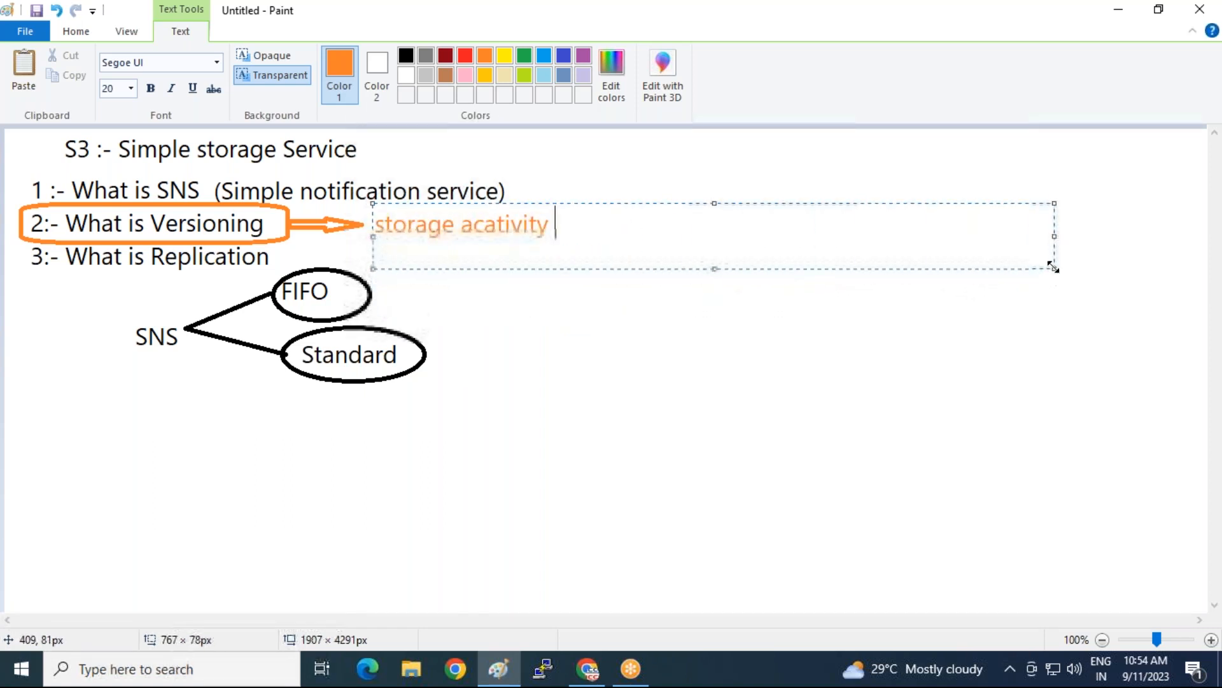
click(818, 388)
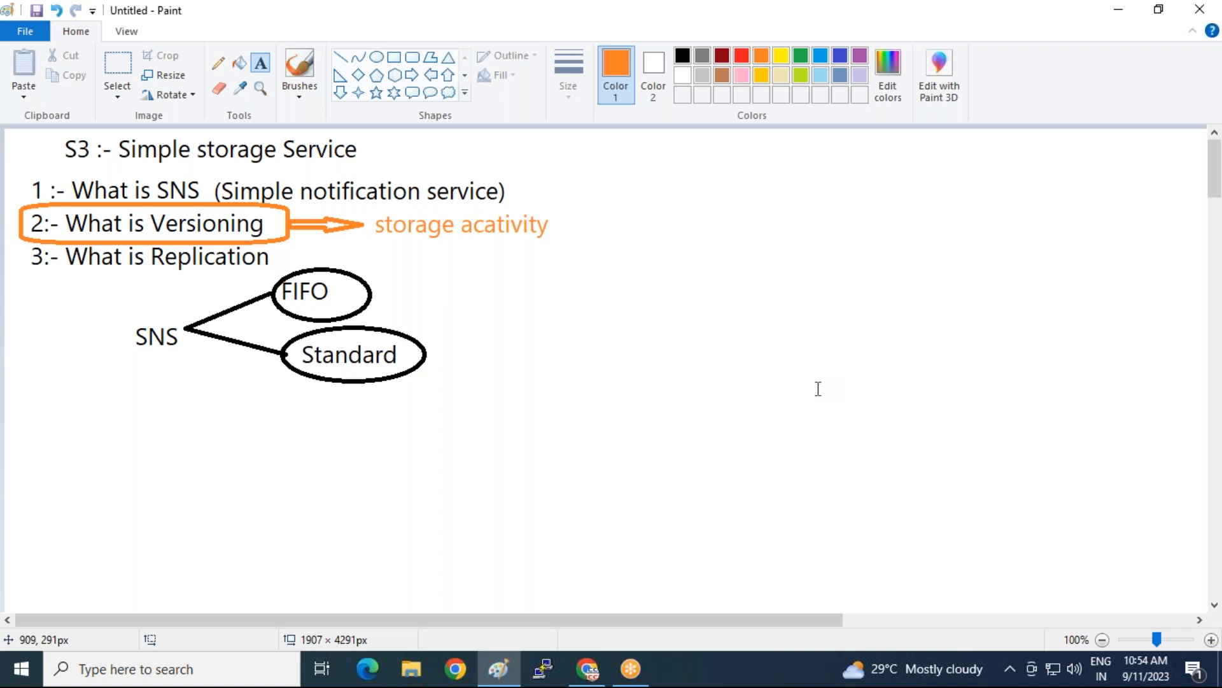
click(874, 20)
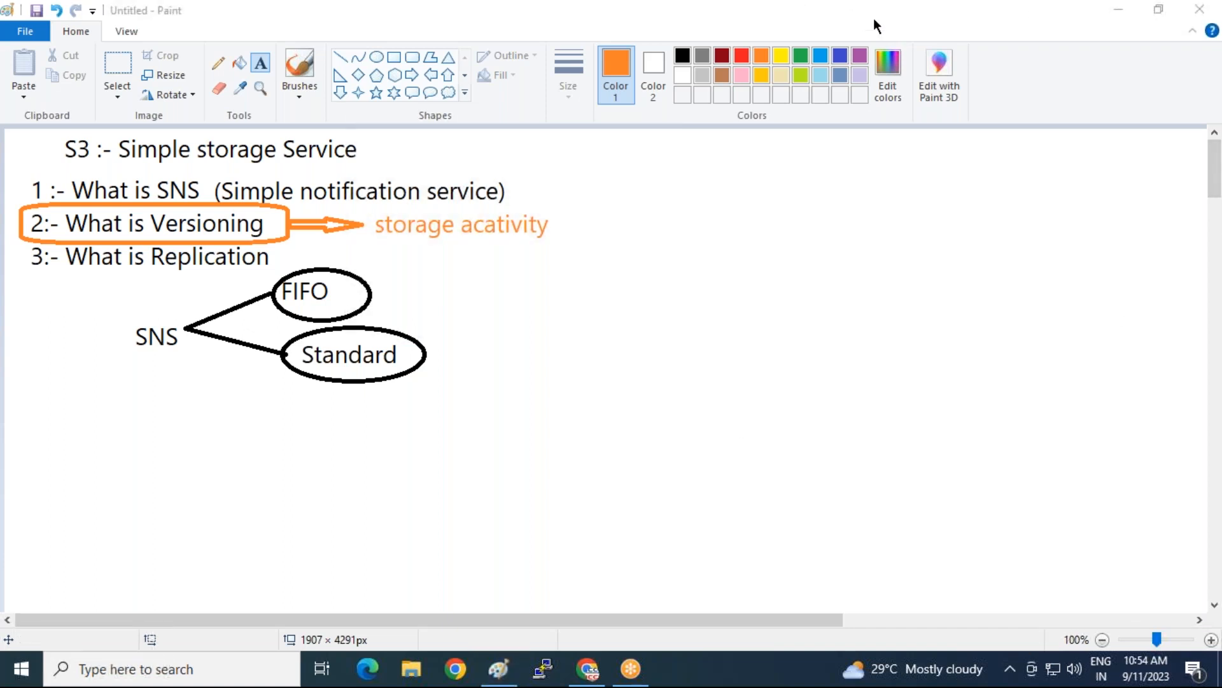
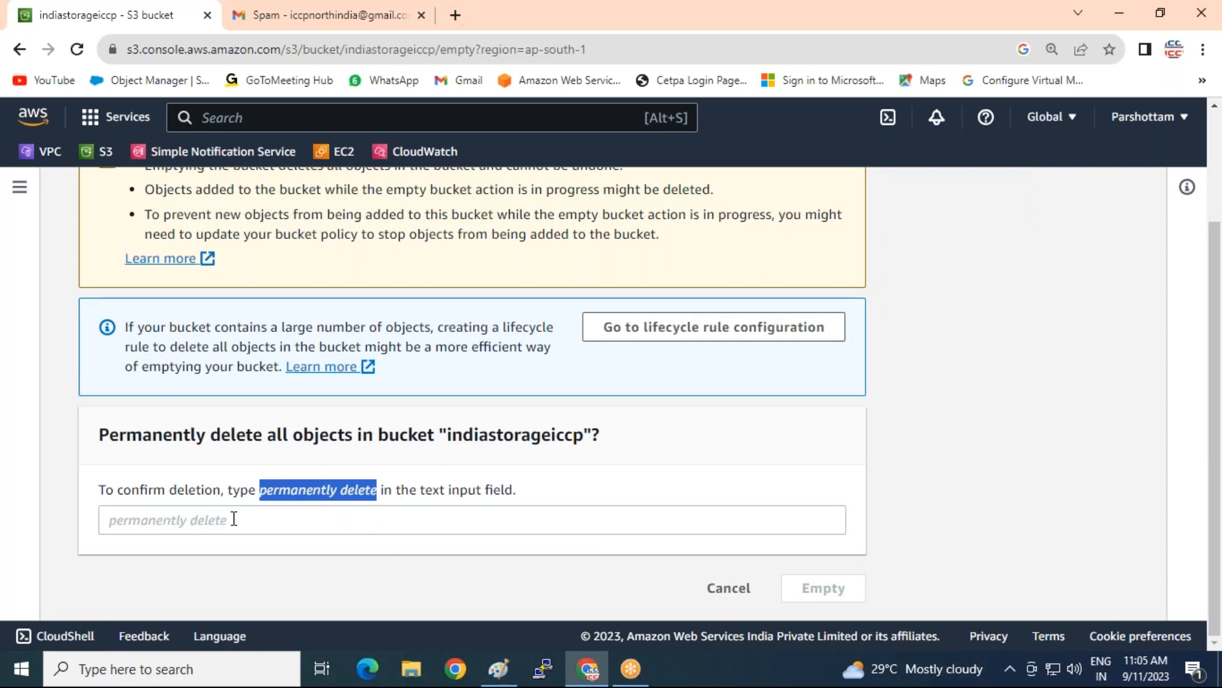
Empty the indiastorageiccp bucket by pasting 'permanently delete' into the confirmation field
right_click(234, 520)
click(275, 377)
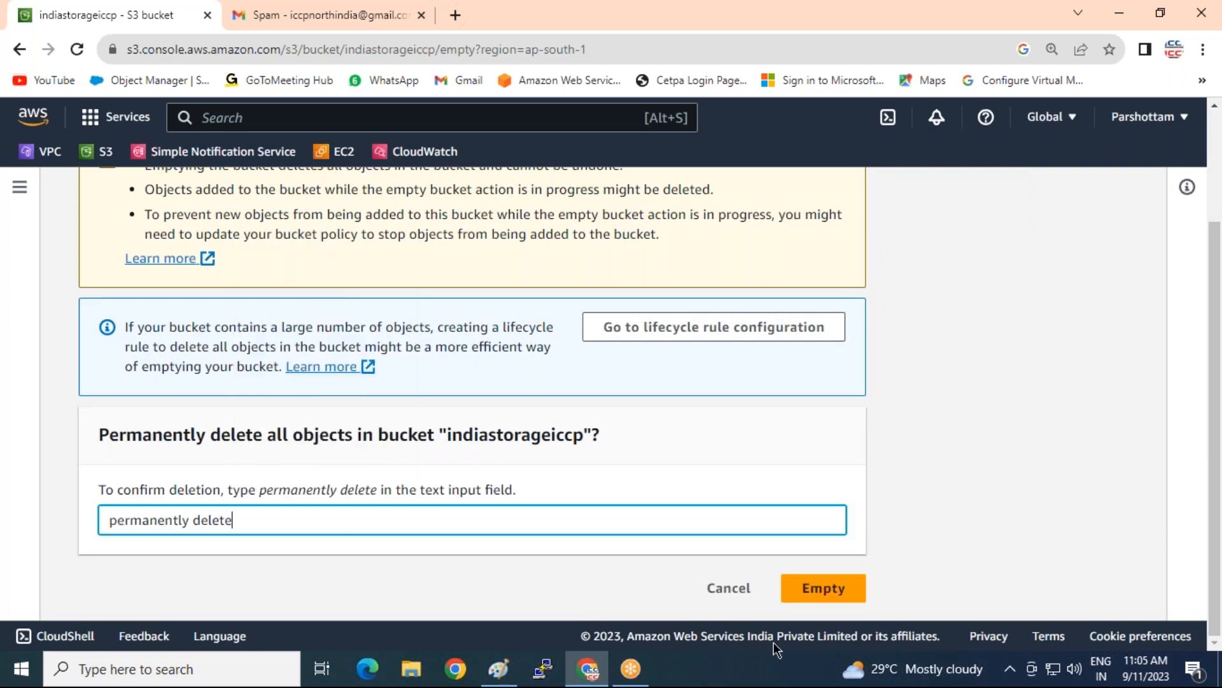
click(804, 586)
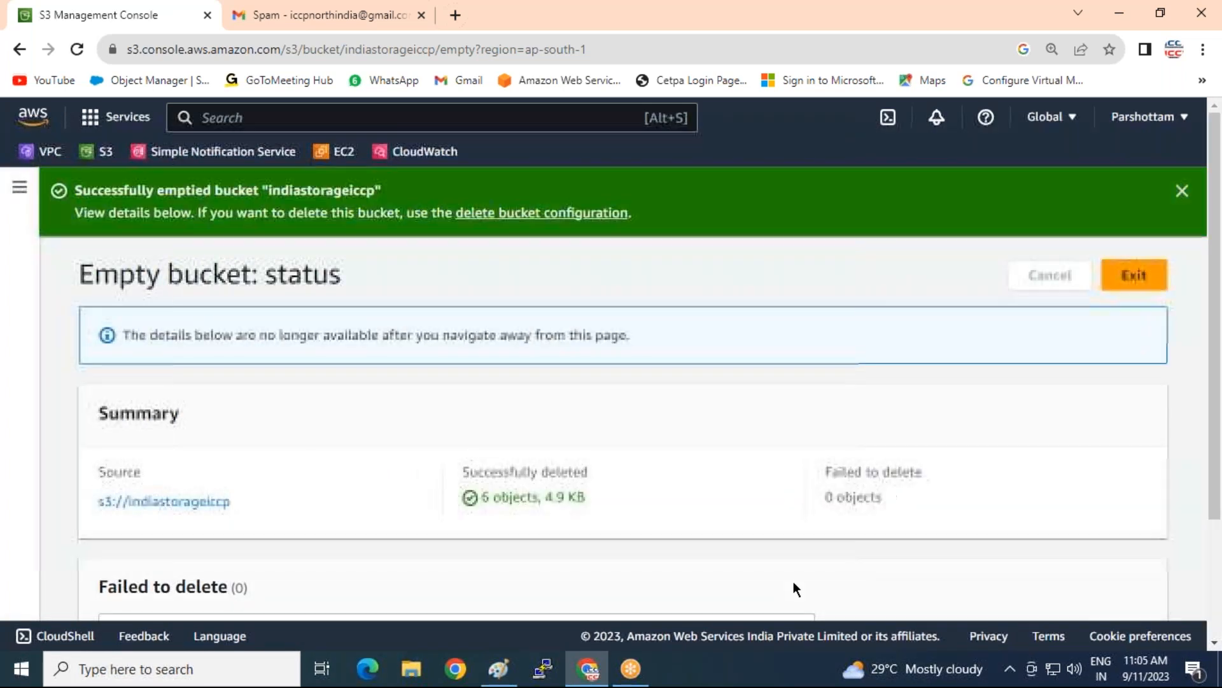
Empty the rajstorageindia bucket, confirming with 'permanently delete'
click(1116, 284)
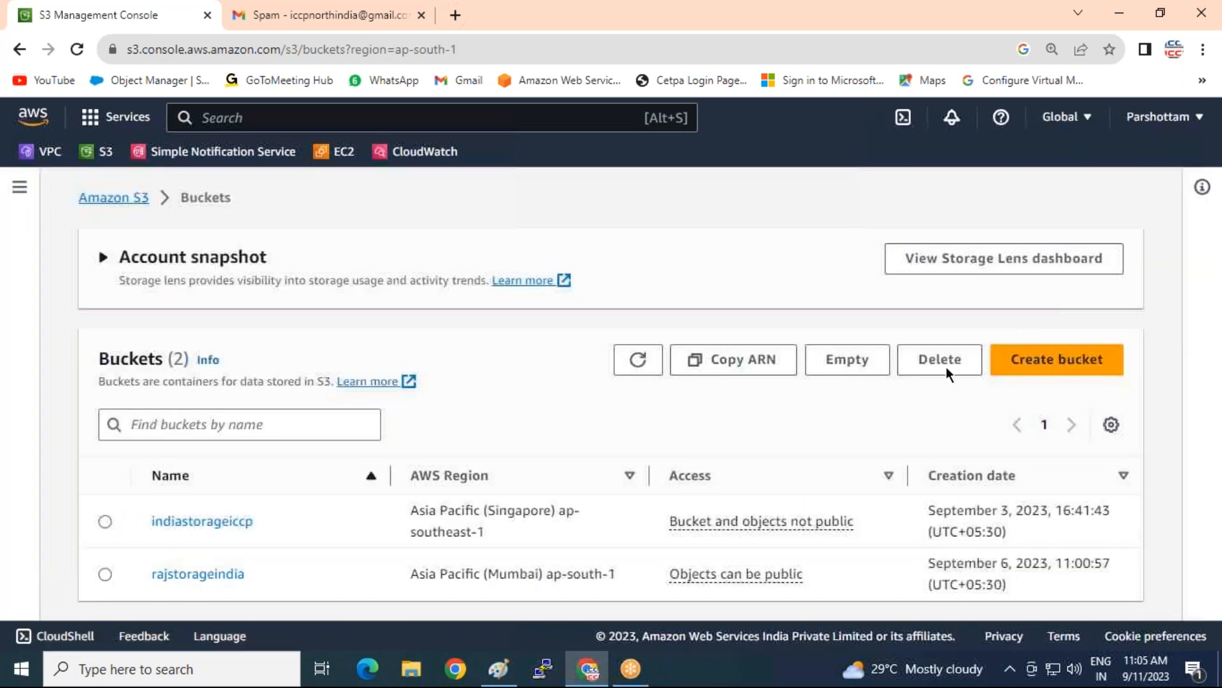
click(105, 574)
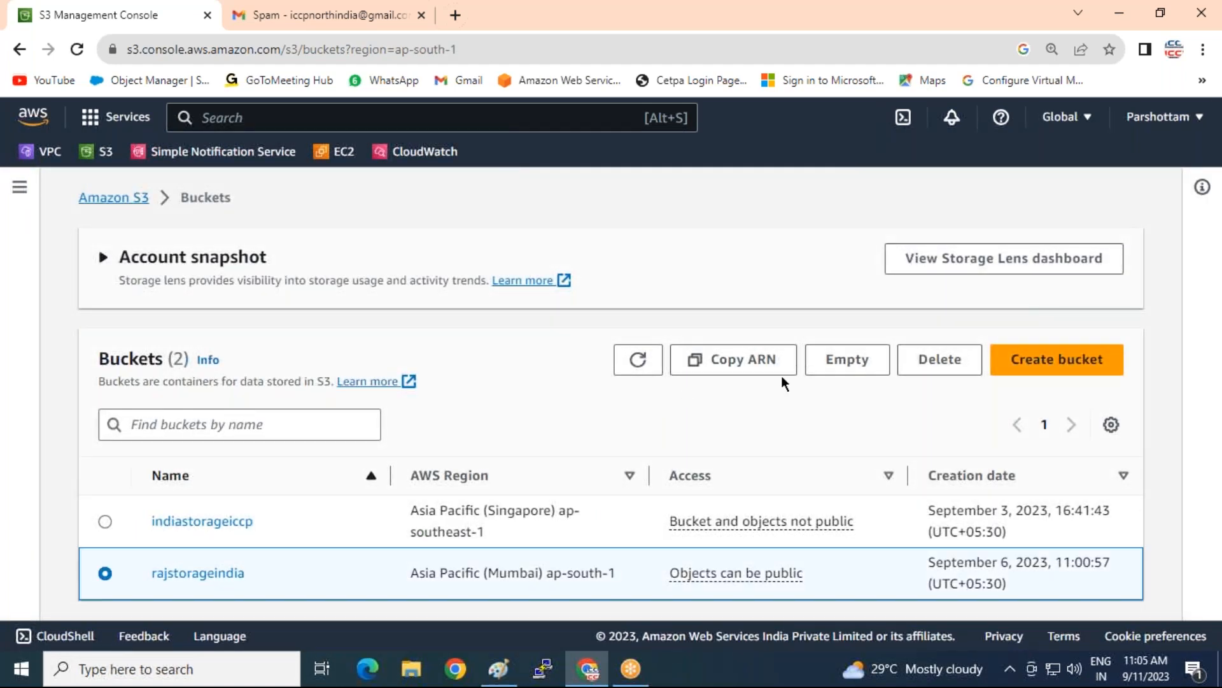
click(967, 368)
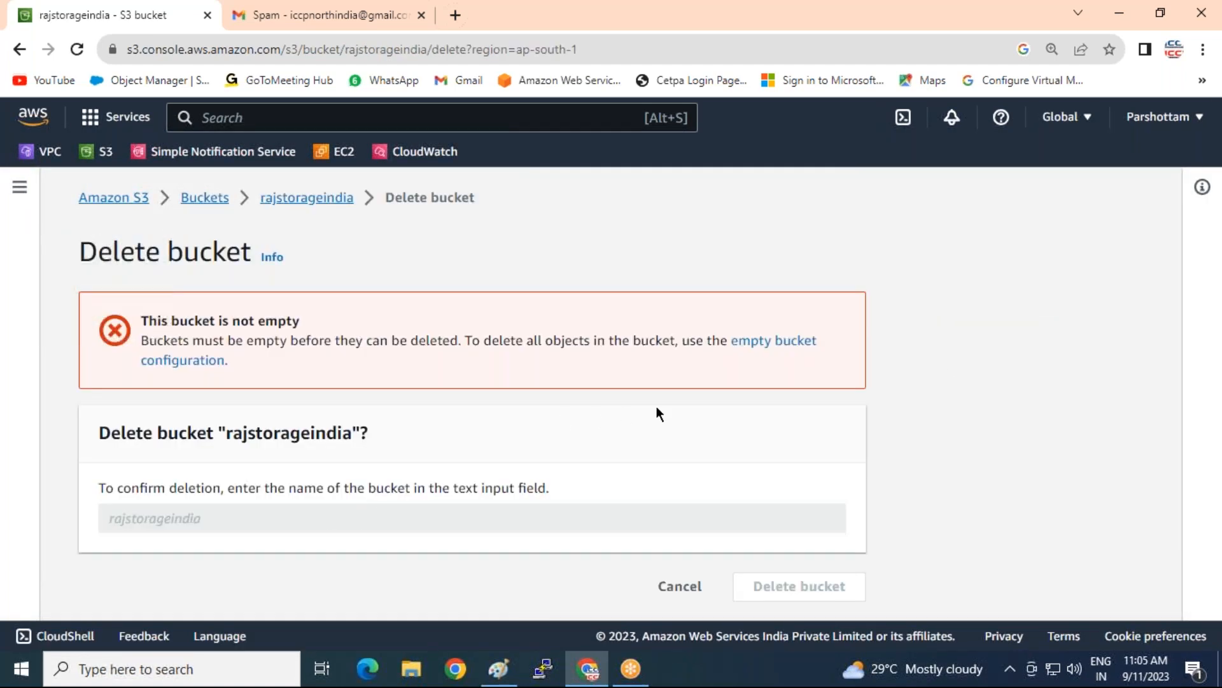
click(748, 342)
scroll(147, 559, down, 2)
right_click(102, 521)
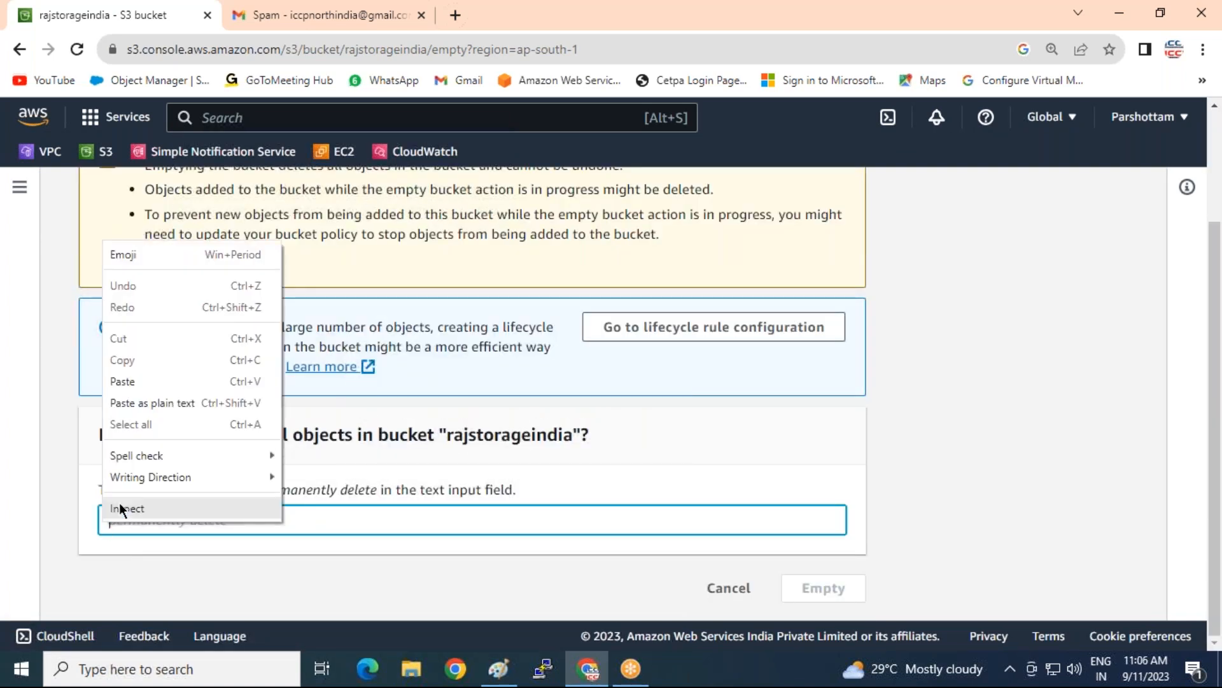
click(136, 400)
click(824, 588)
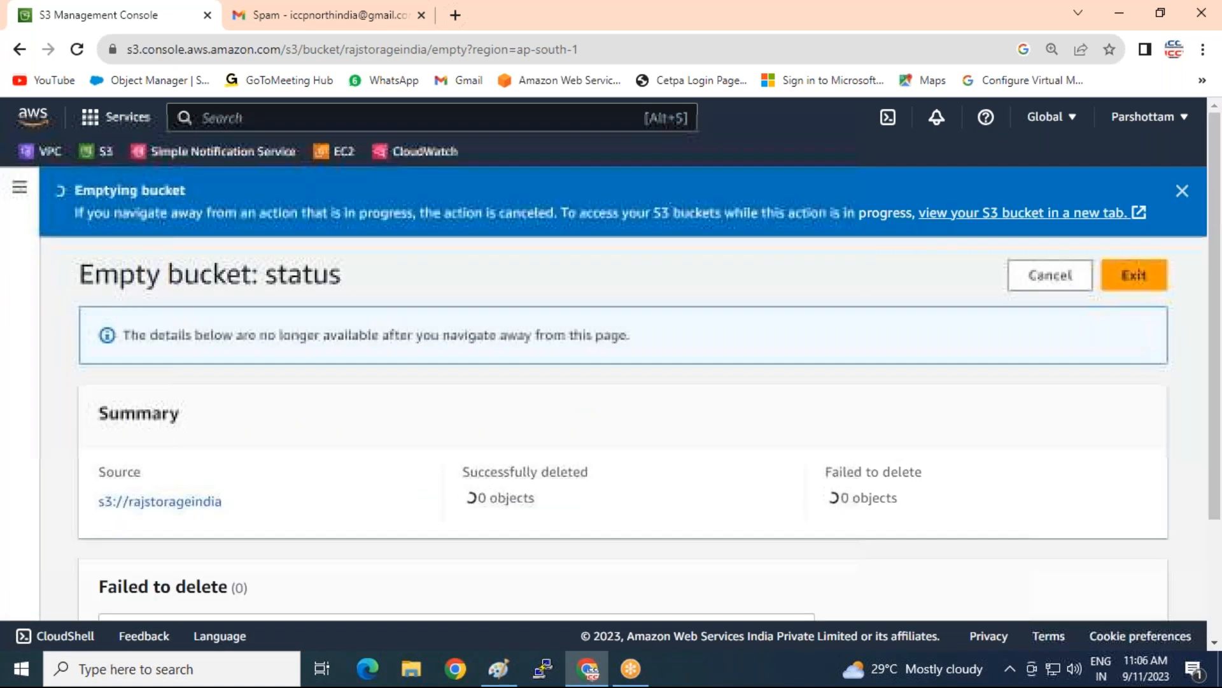
click(1143, 280)
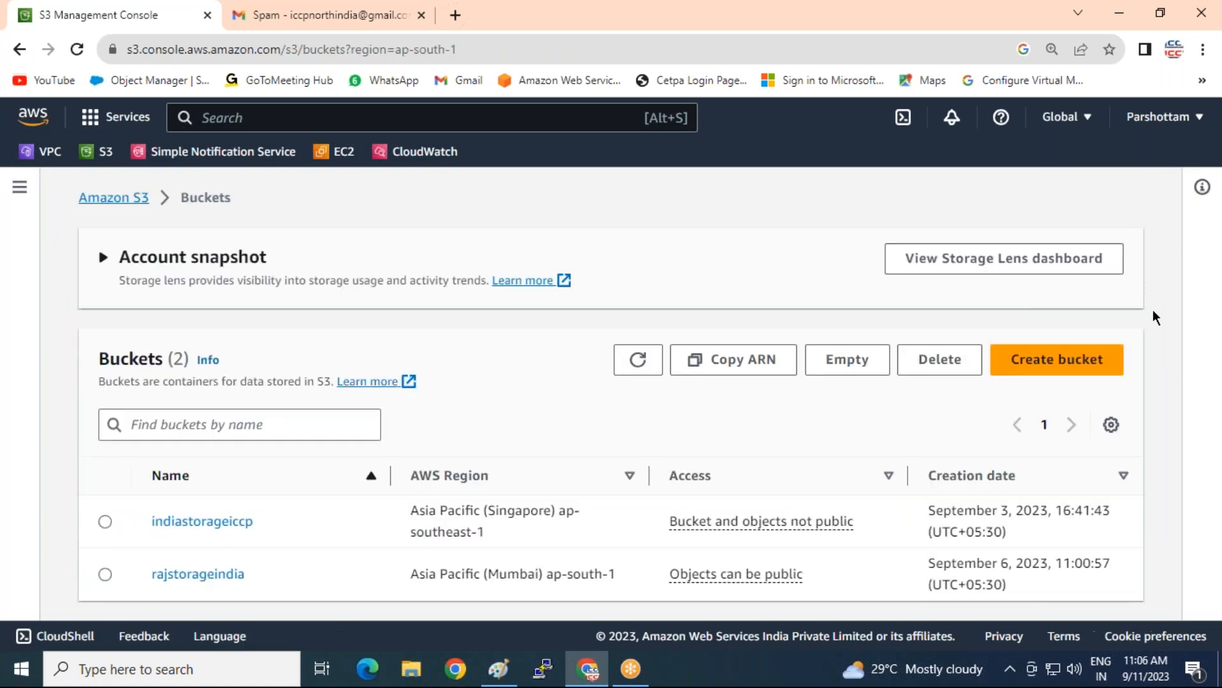
Delete the indiastorageiccp bucket, pasting its copied name into the confirmation field
click(103, 522)
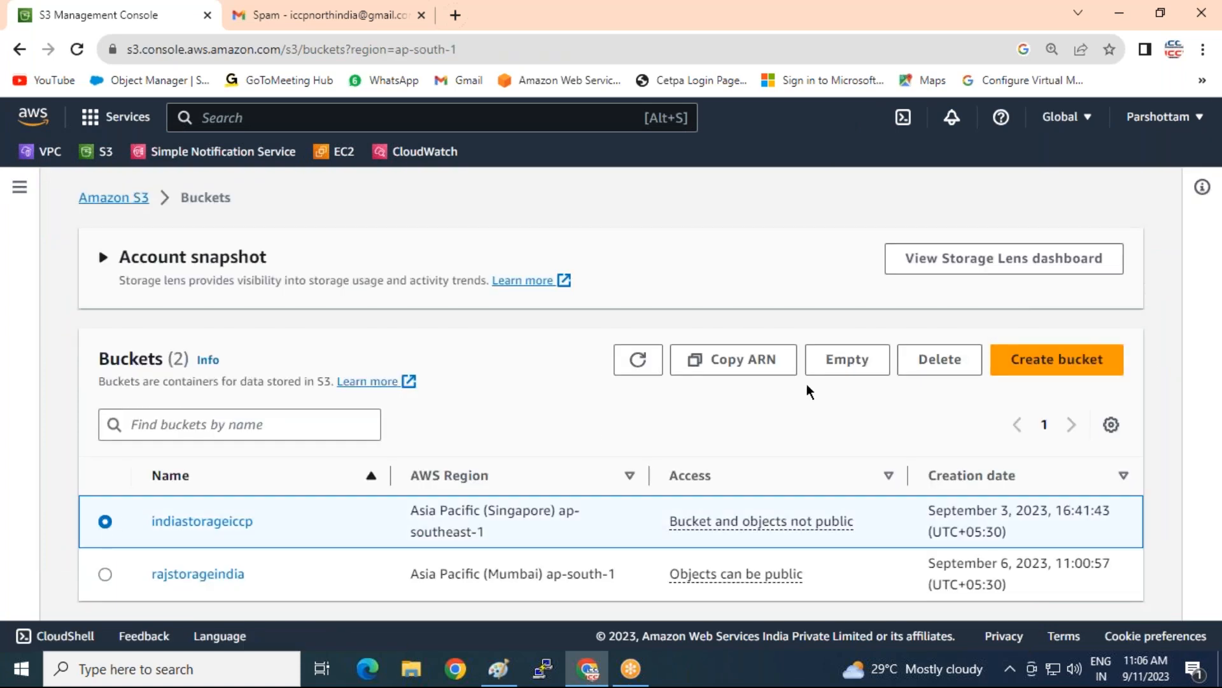
click(928, 368)
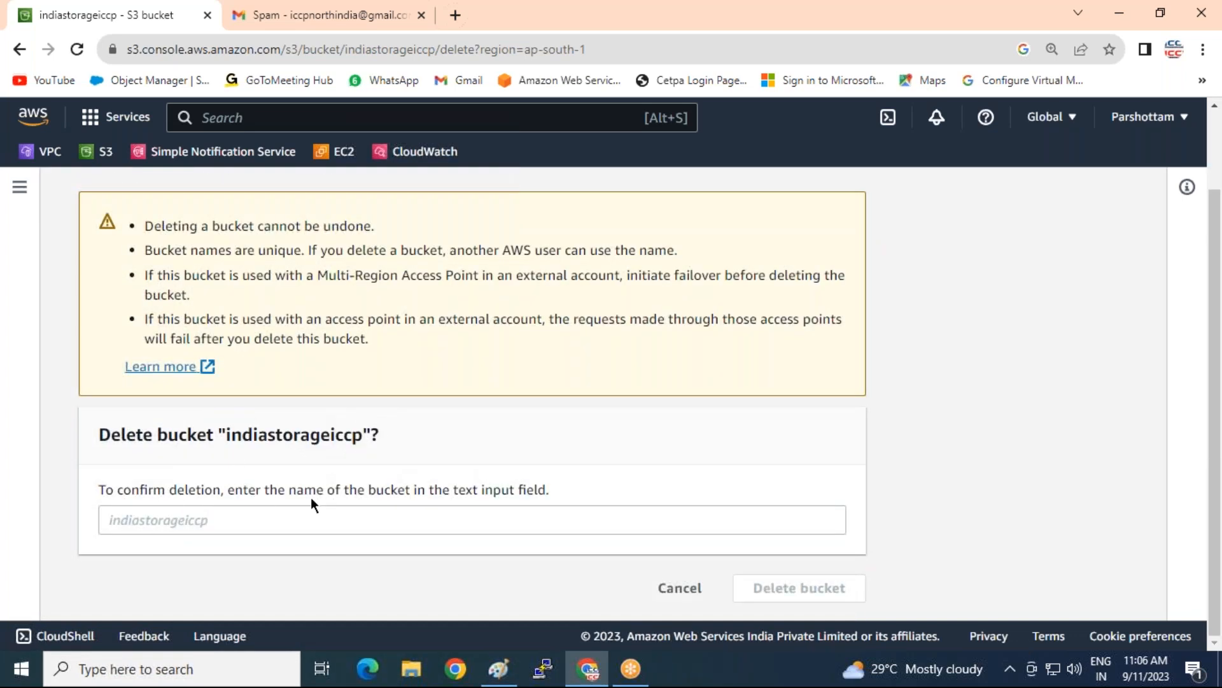
drag(226, 438, 355, 447)
right_click(316, 428)
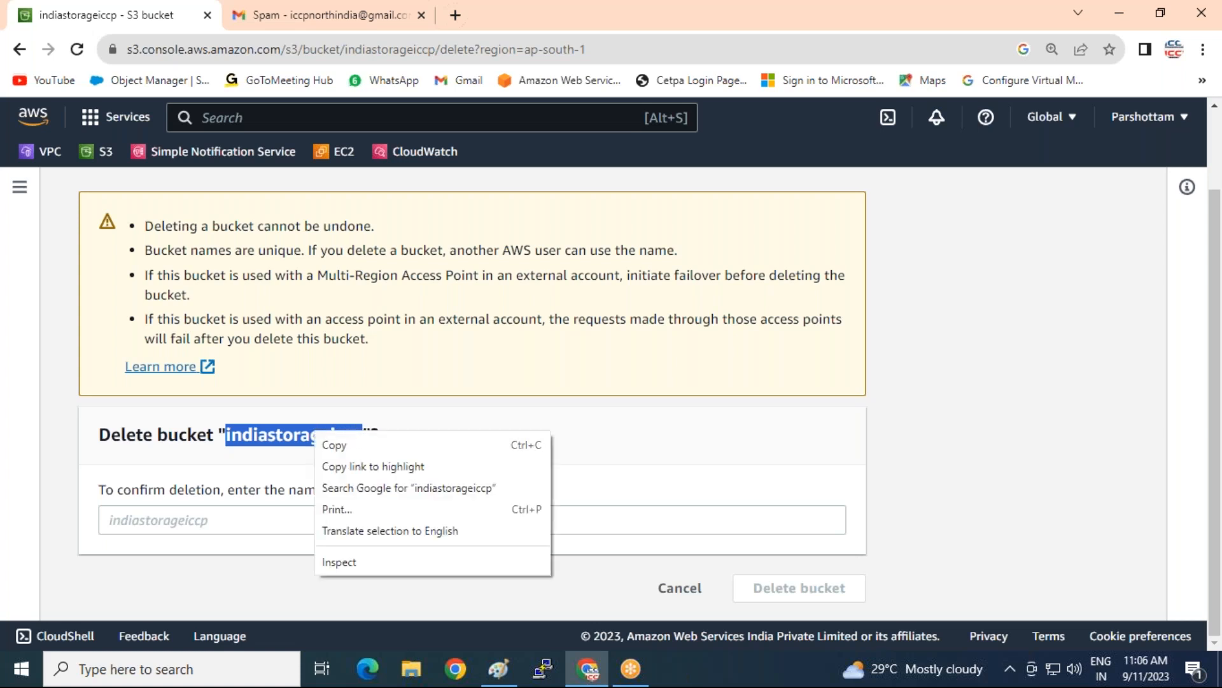
click(334, 444)
right_click(163, 517)
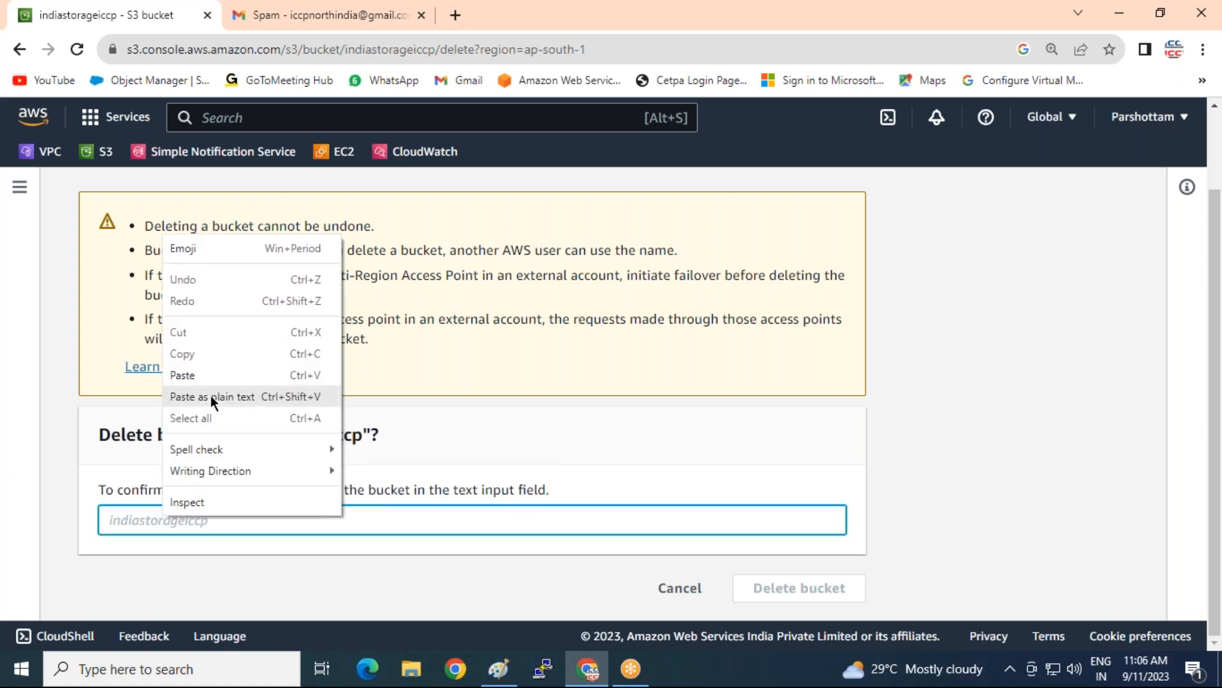
click(212, 373)
click(766, 589)
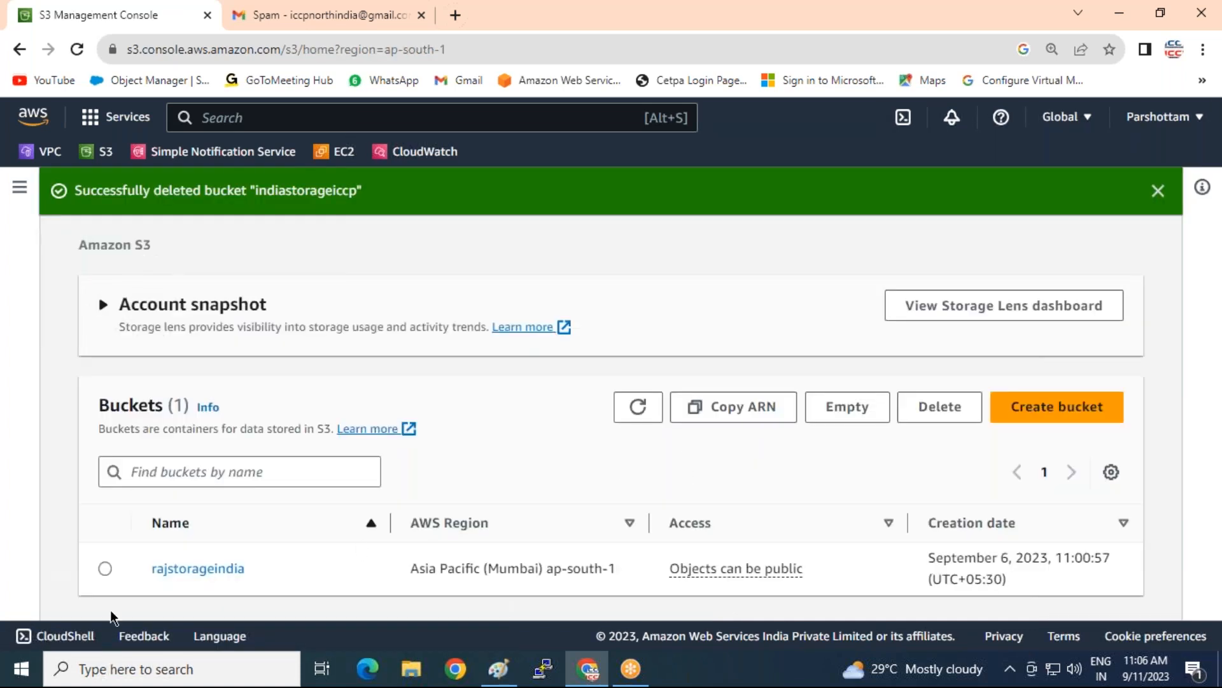
Delete the rajstorageindia bucket, pasting its copied name into the confirmation field
click(105, 568)
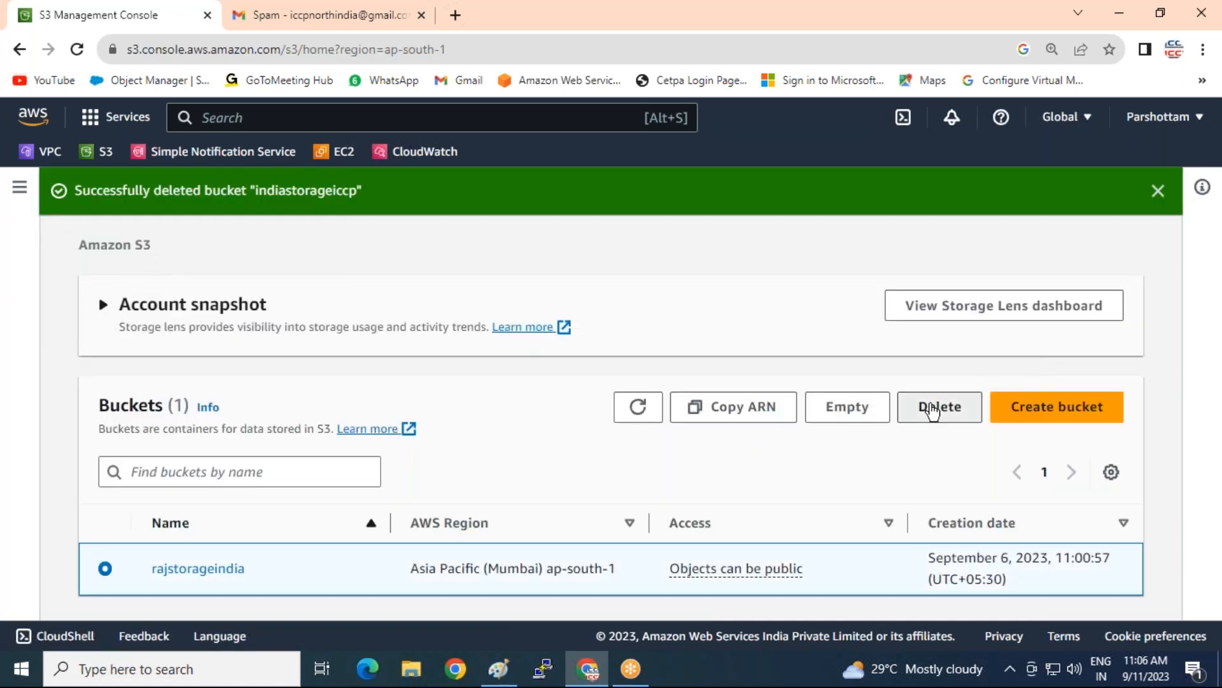
click(940, 406)
scroll(254, 490, down, 2)
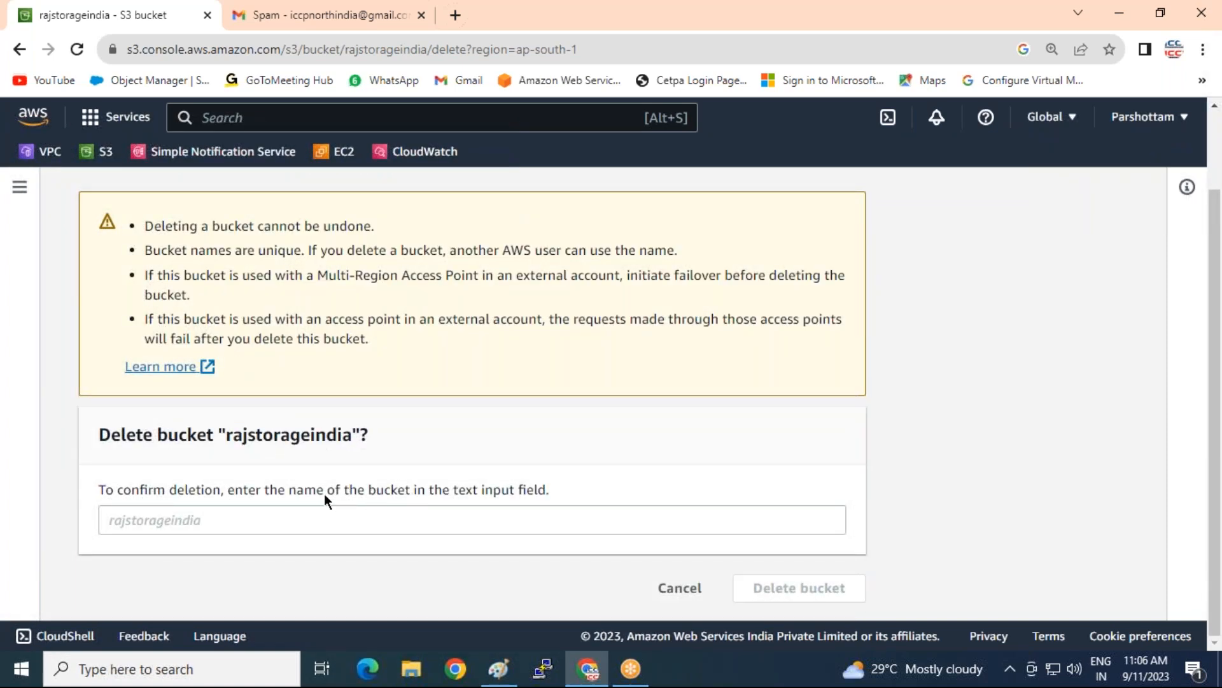
drag(226, 436, 356, 433)
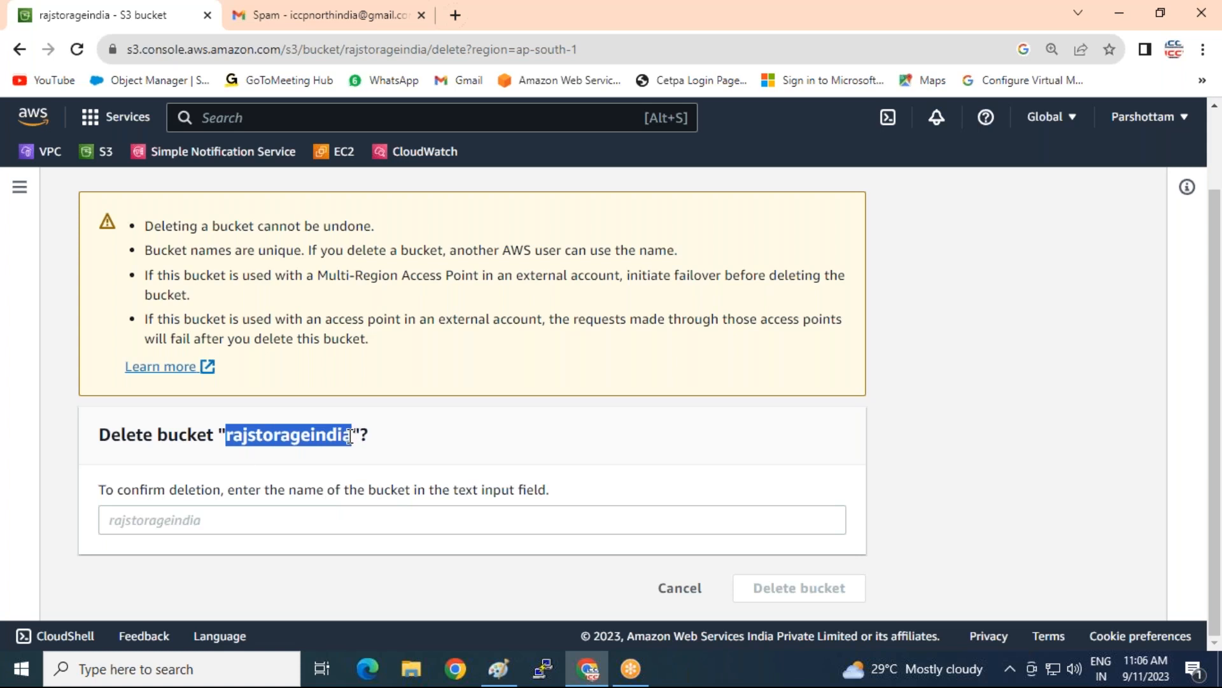
right_click(334, 438)
click(361, 453)
click(174, 523)
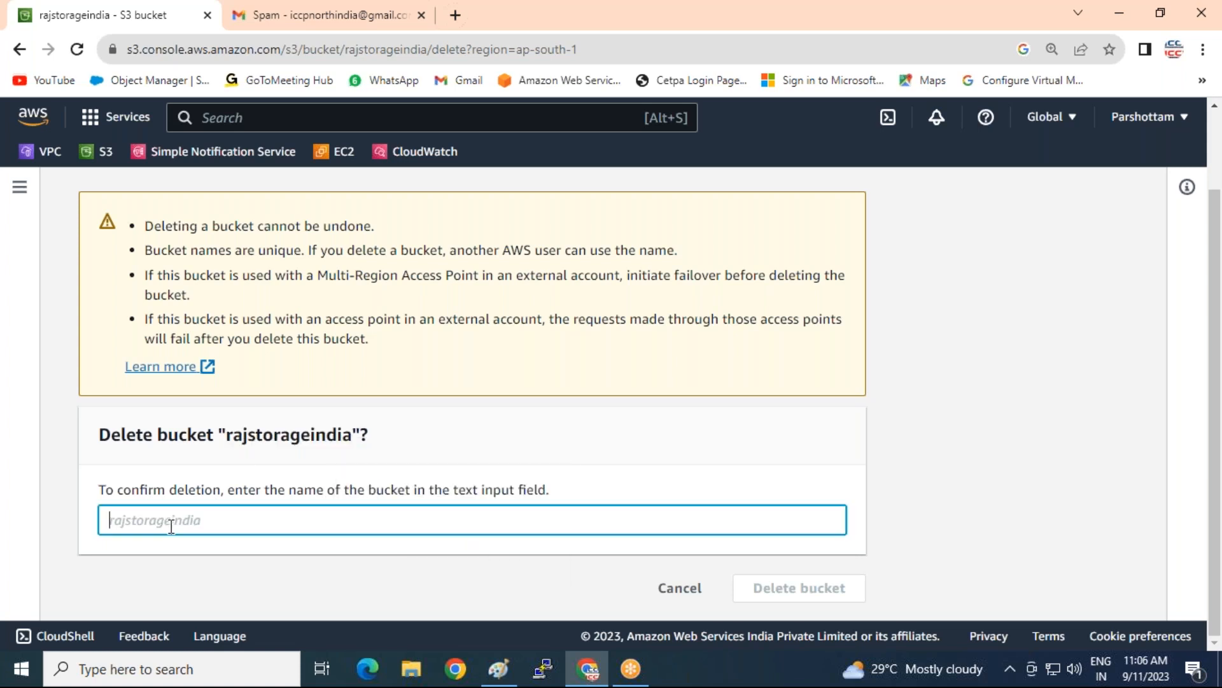
right_click(174, 521)
click(197, 387)
click(808, 584)
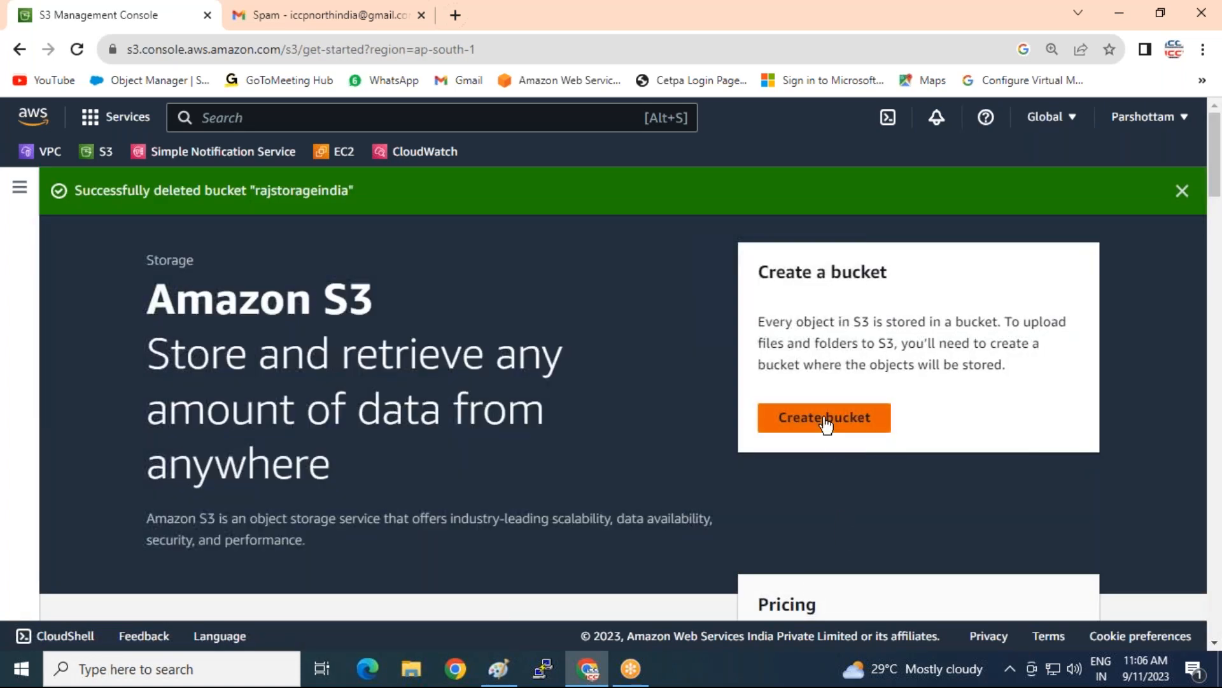
Start a new bucket and name it mumbai_storage1
click(825, 421)
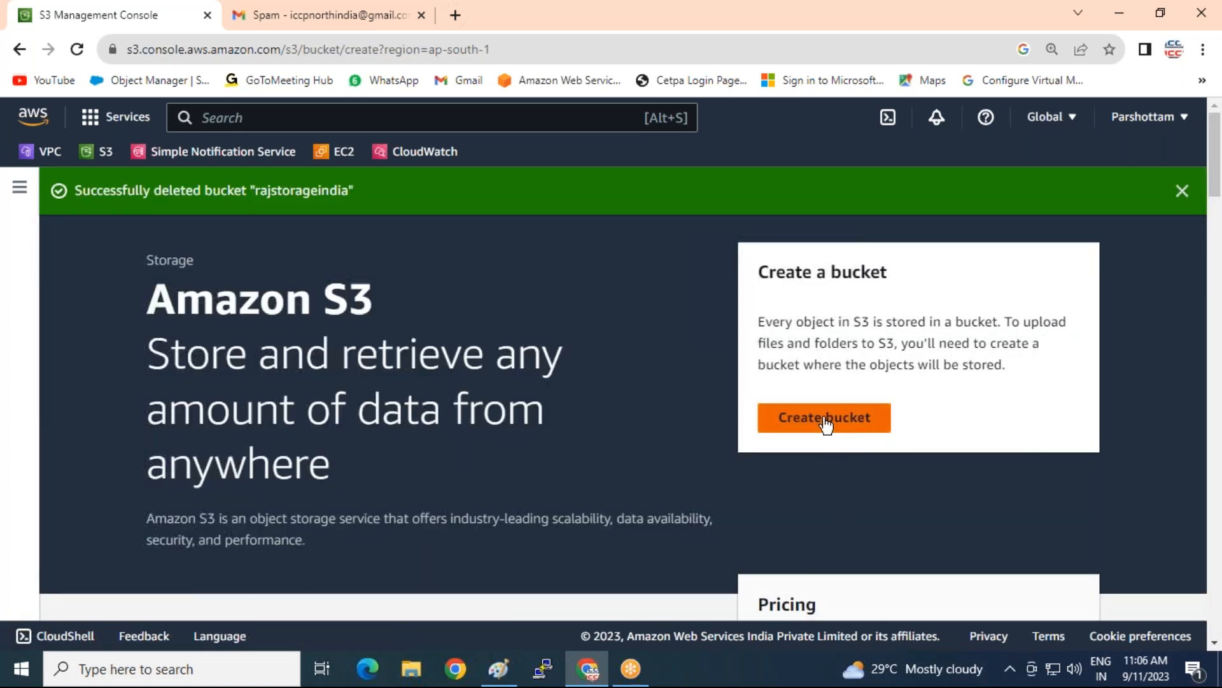
click(148, 426)
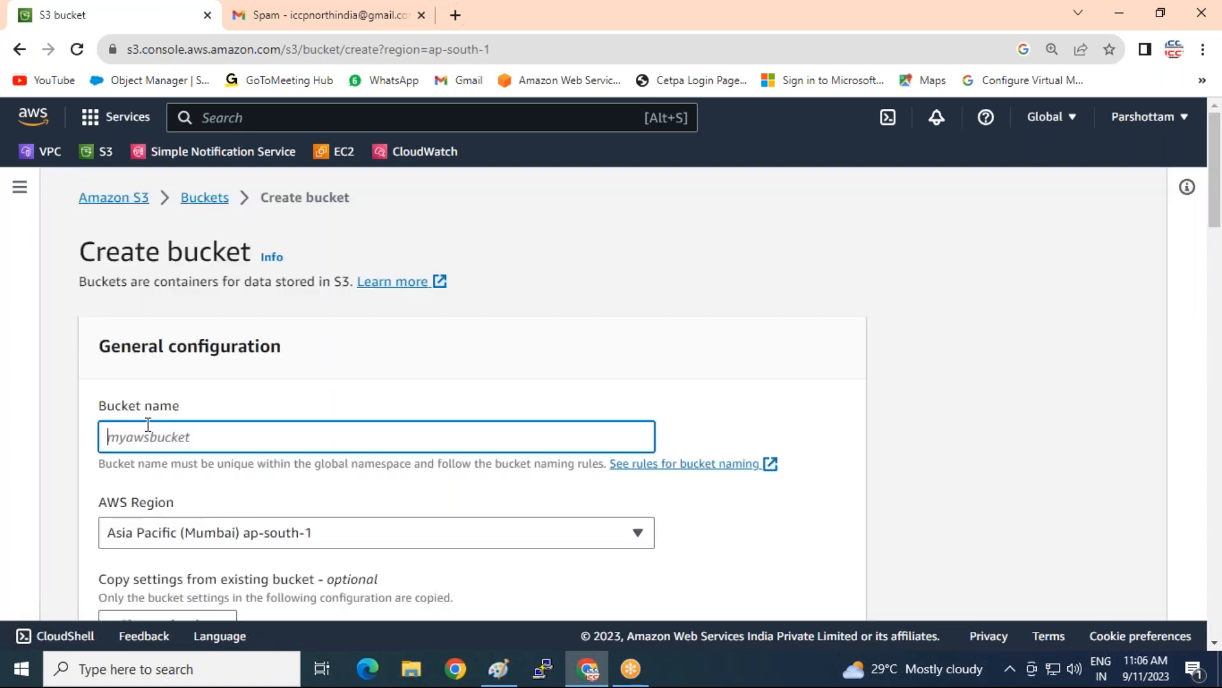
text(mumbai)
text(storage1)
key(Left)
key(Left)
key(Left)
key(Left)
text(_)
click(327, 478)
Enable ACLs with Object writer ownership and untick Block all public access
scroll(211, 520, down, 5)
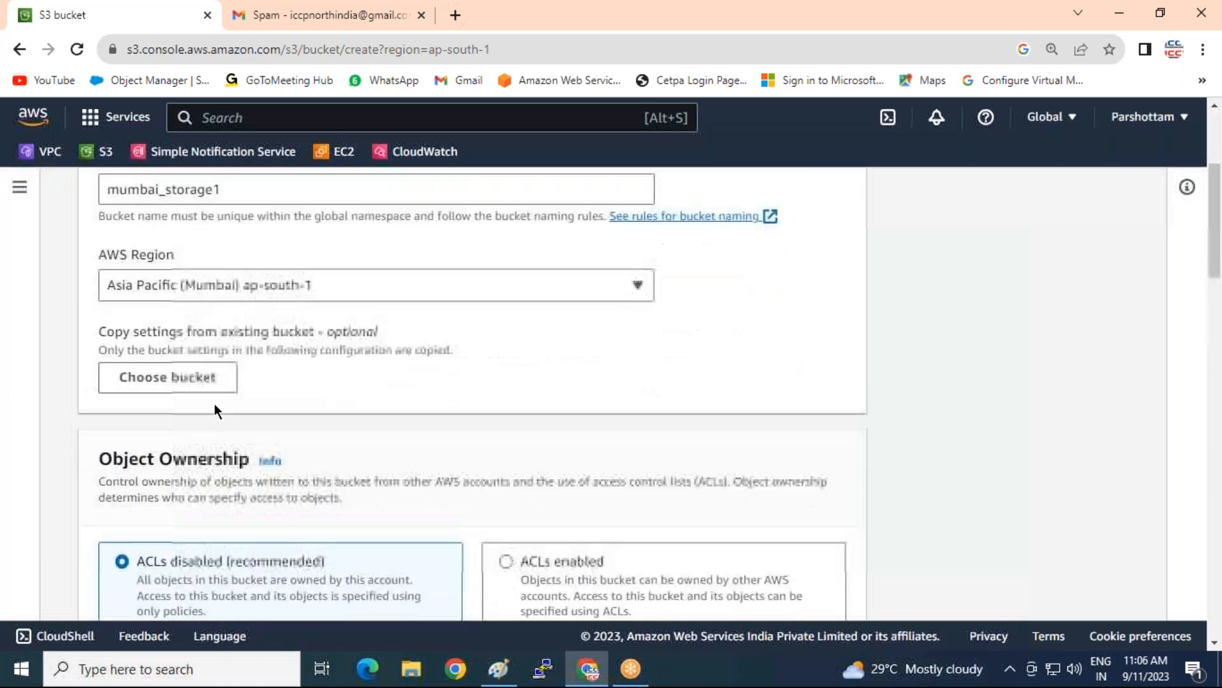
scroll(337, 452, down, 1)
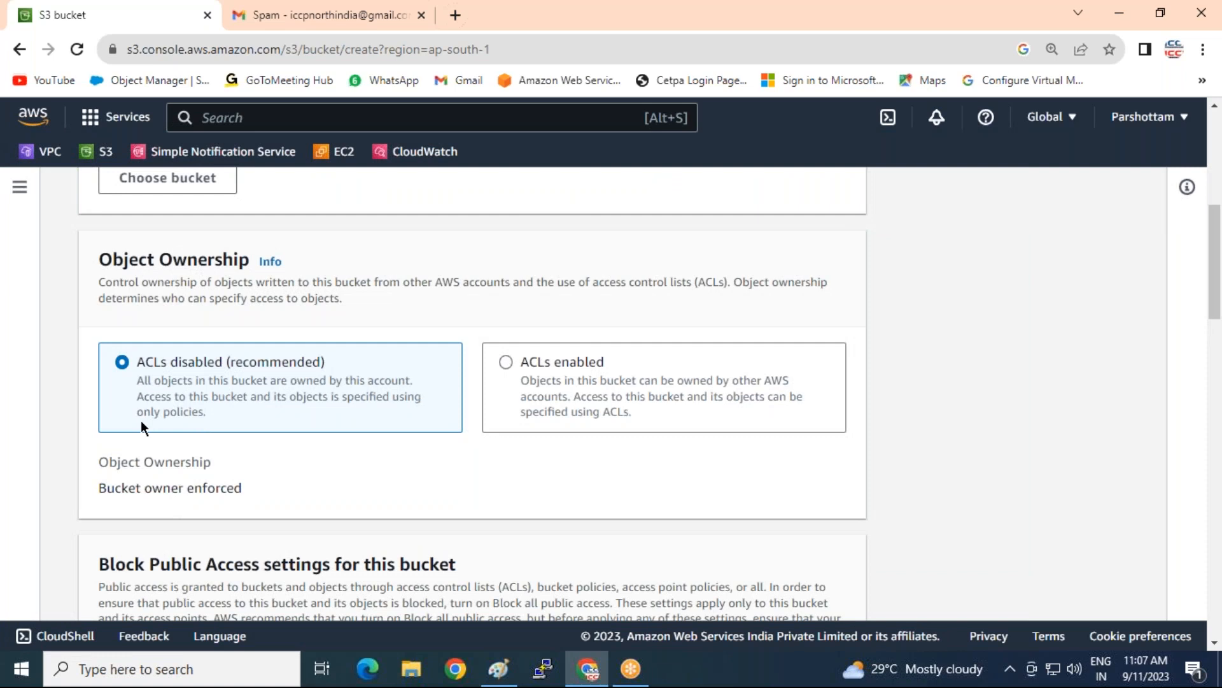
click(505, 363)
scroll(102, 482, down, 2)
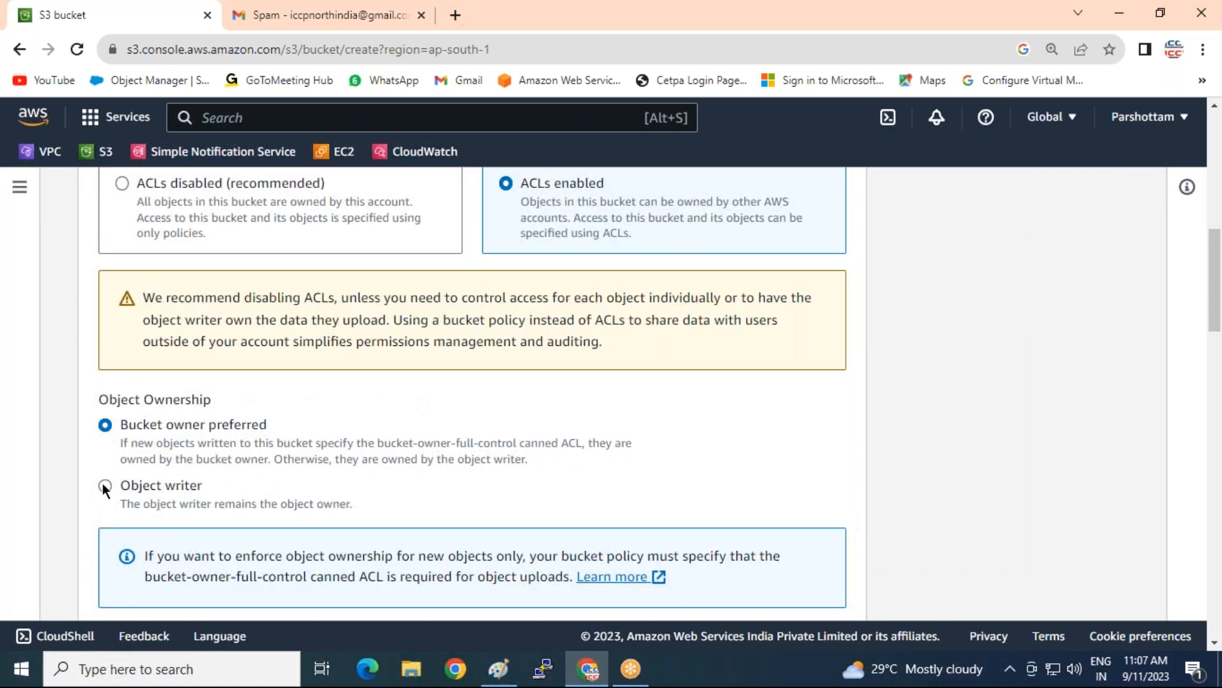
click(105, 486)
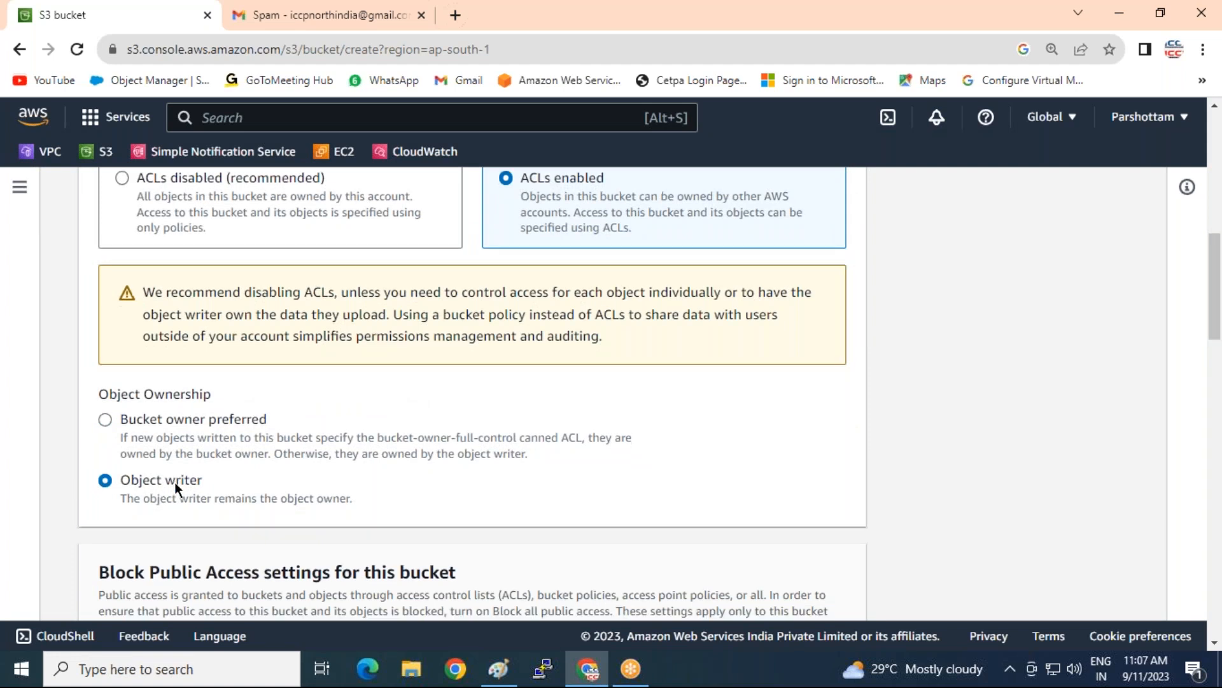
scroll(175, 482, down, 3)
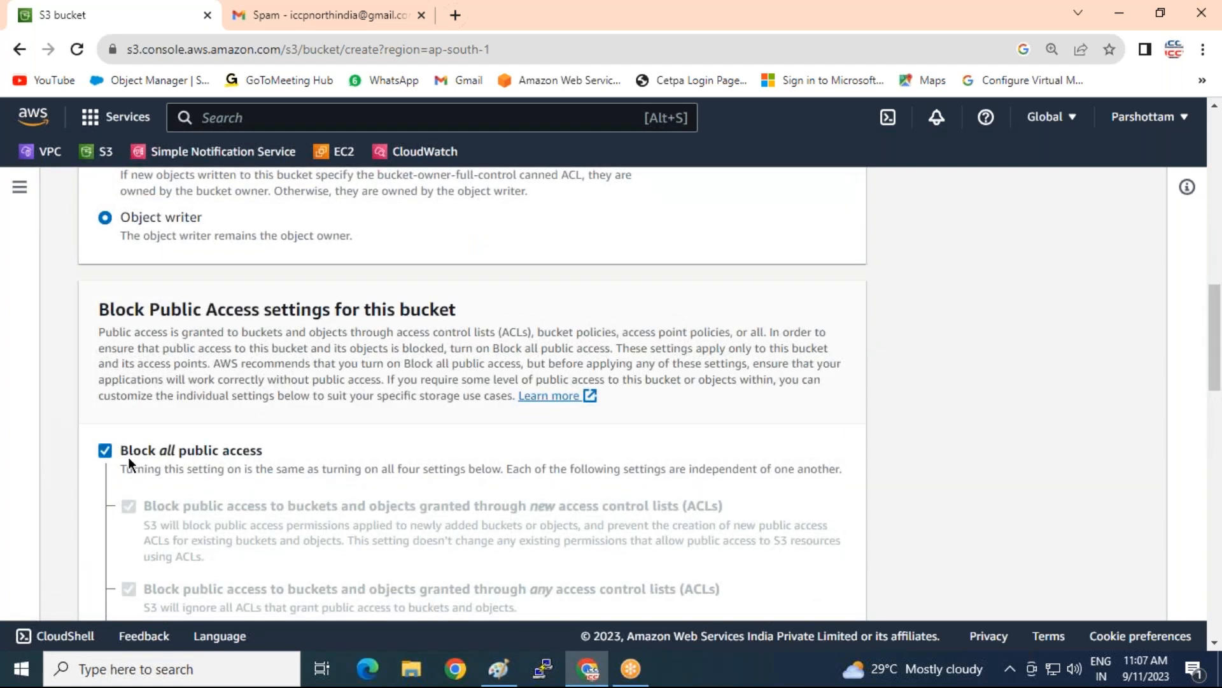
click(240, 464)
Submit the form, then return to the rejected bucket name field
scroll(235, 462, down, 5)
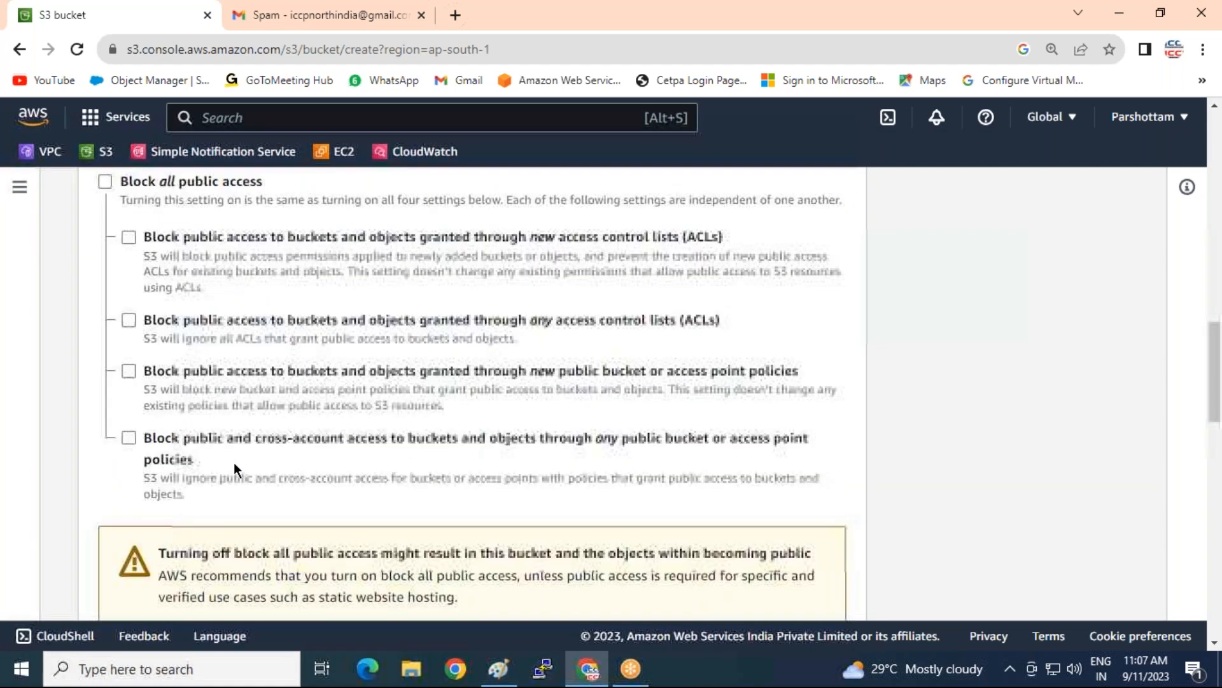
scroll(234, 463, down, 5)
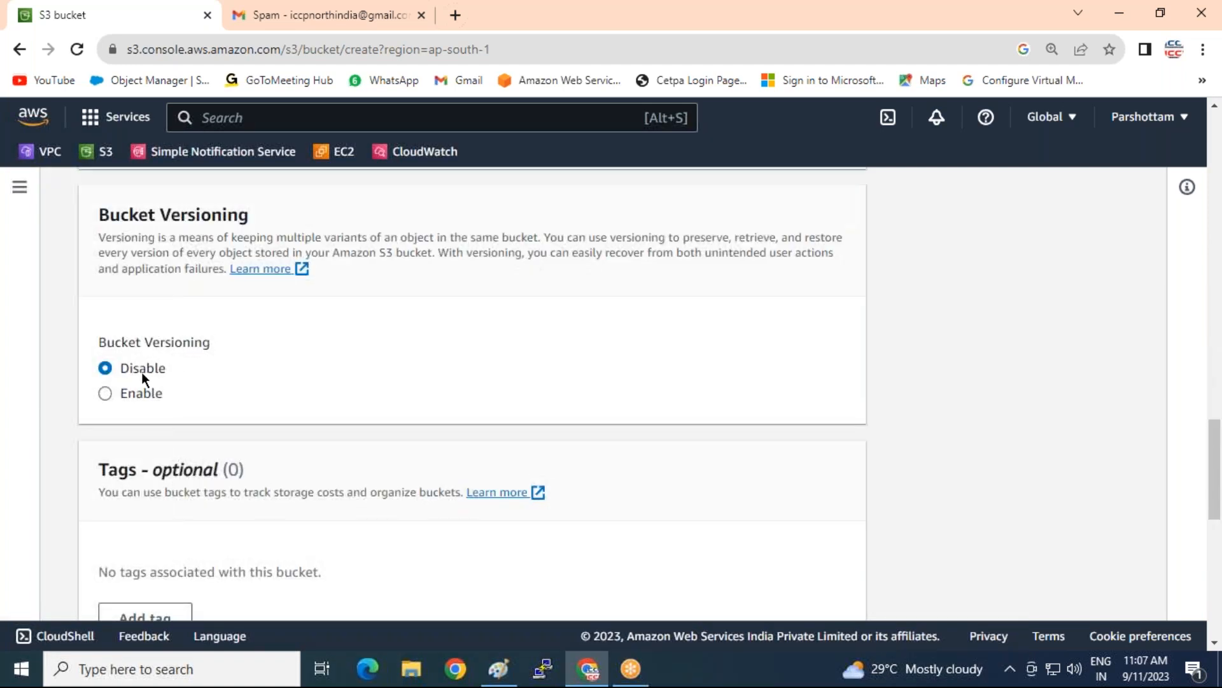
scroll(343, 425, down, 9)
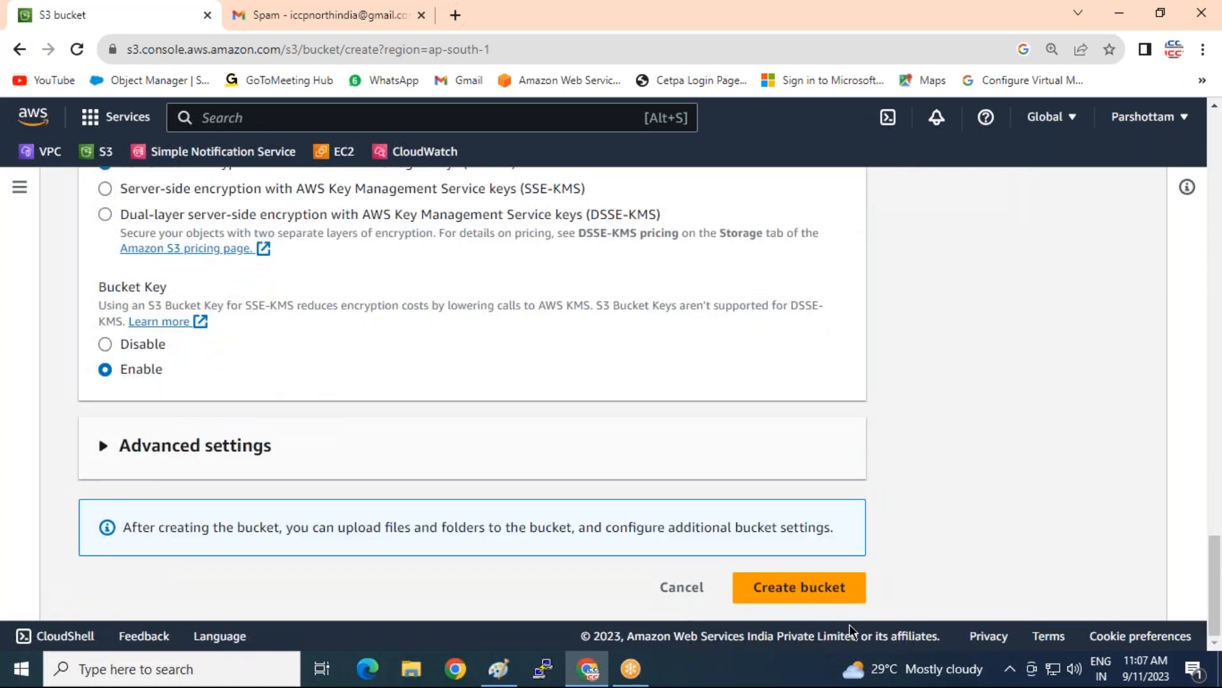
click(792, 586)
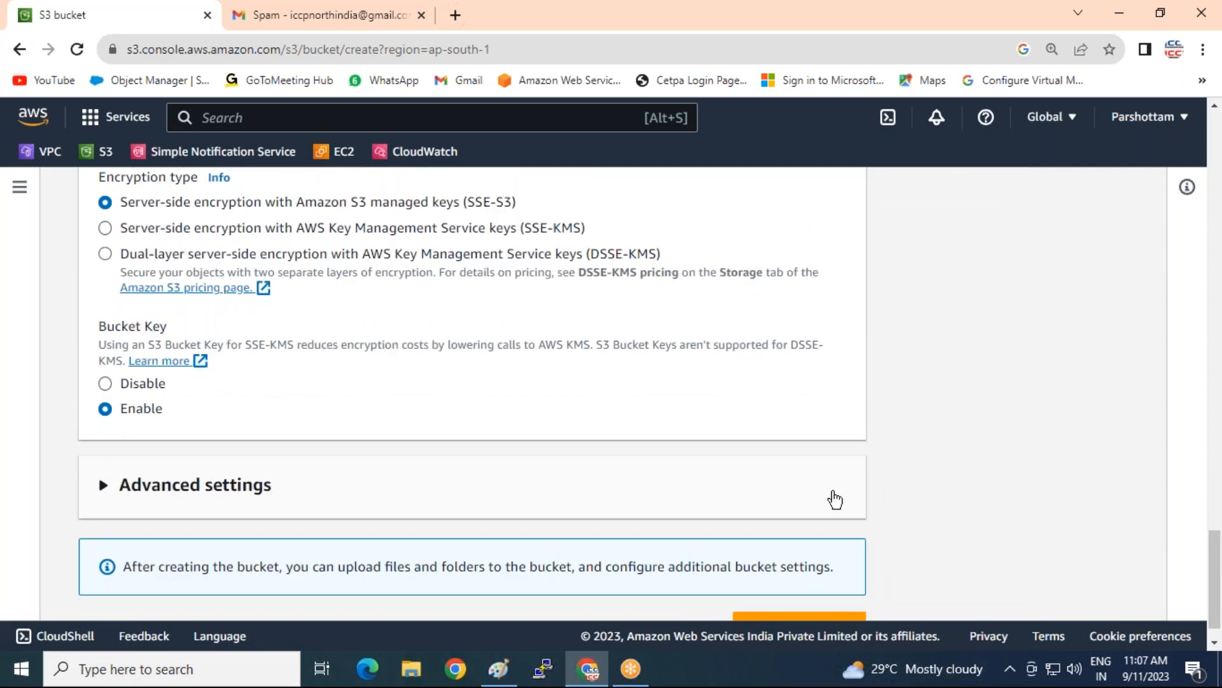
scroll(834, 491, up, 20)
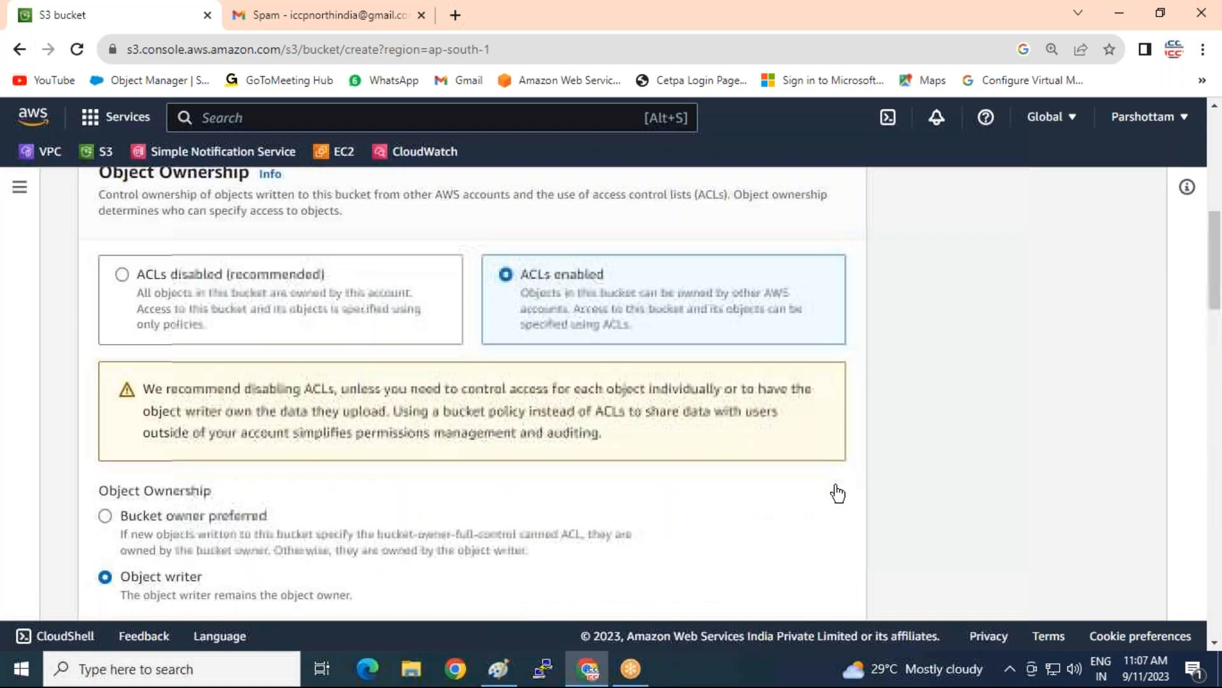
scroll(838, 493, up, 8)
click(224, 437)
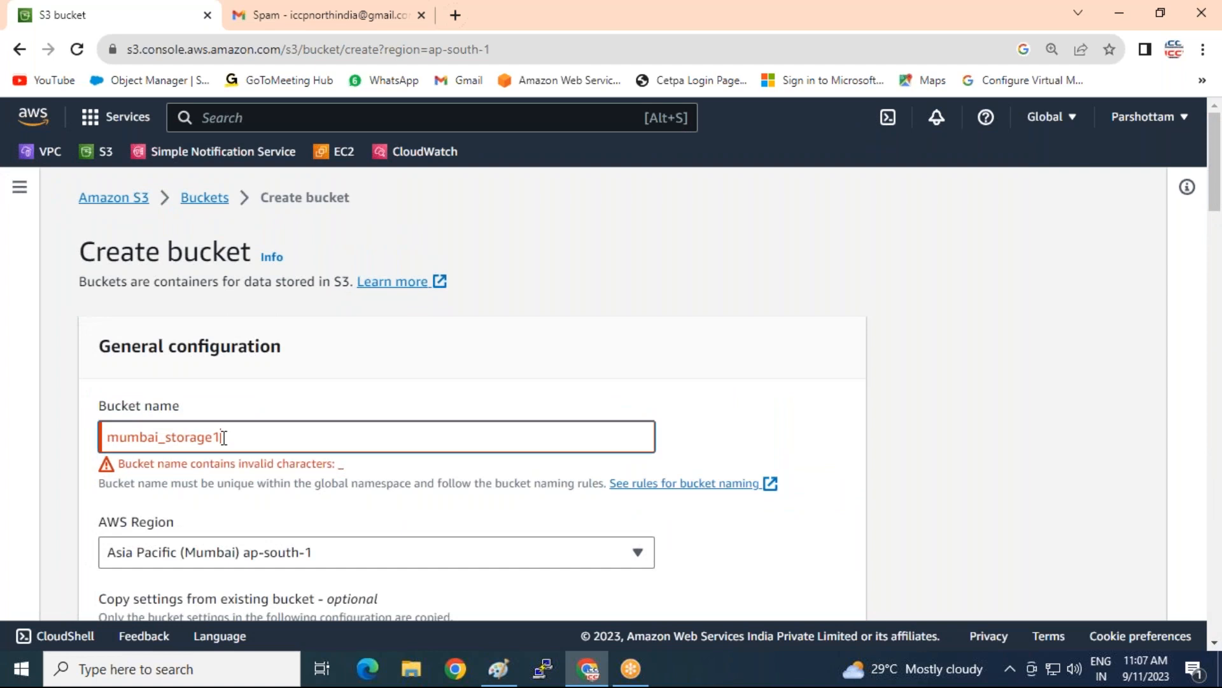
Add '23' to the bucket name and try creating the bucket
text(23)
scroll(659, 410, down, 10)
scroll(681, 407, down, 15)
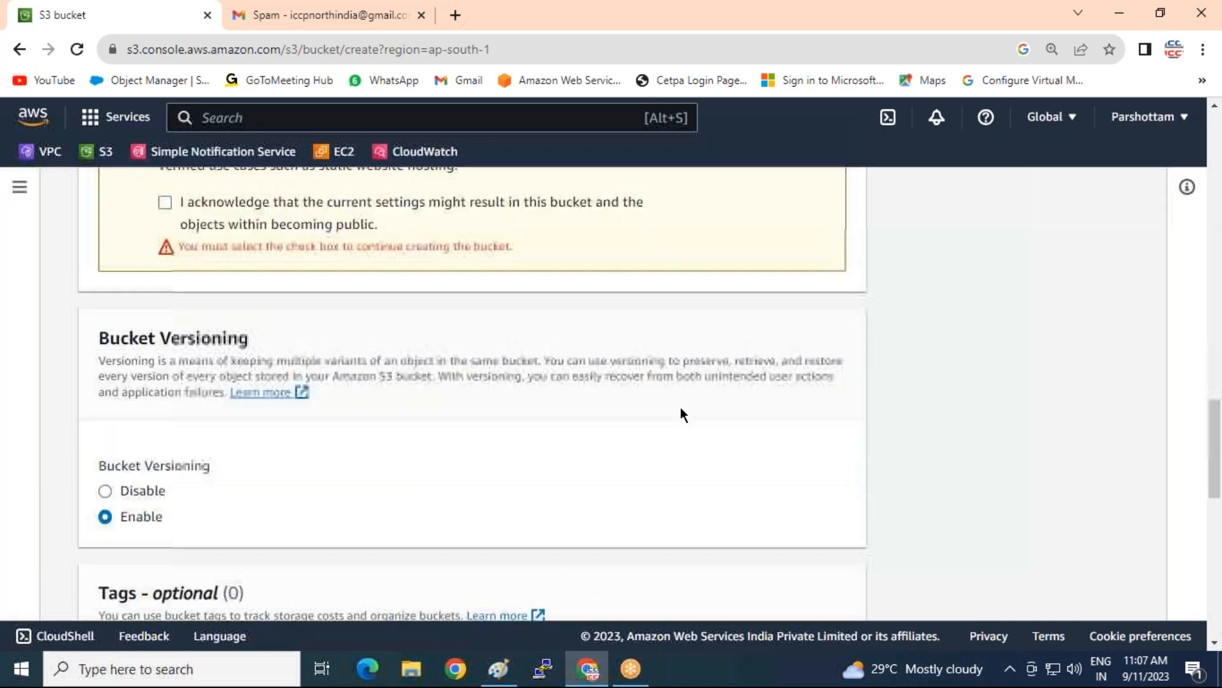
click(745, 589)
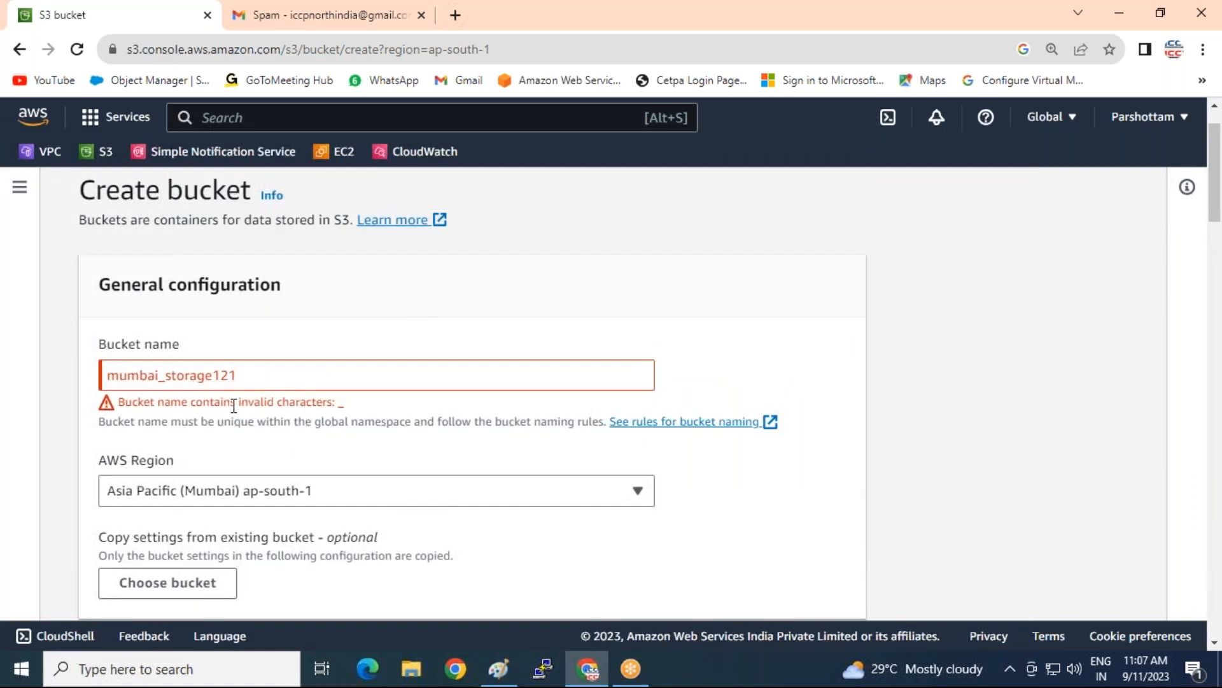
Remove the underscore, acknowledge public access, and create mumbaistorage121
click(170, 376)
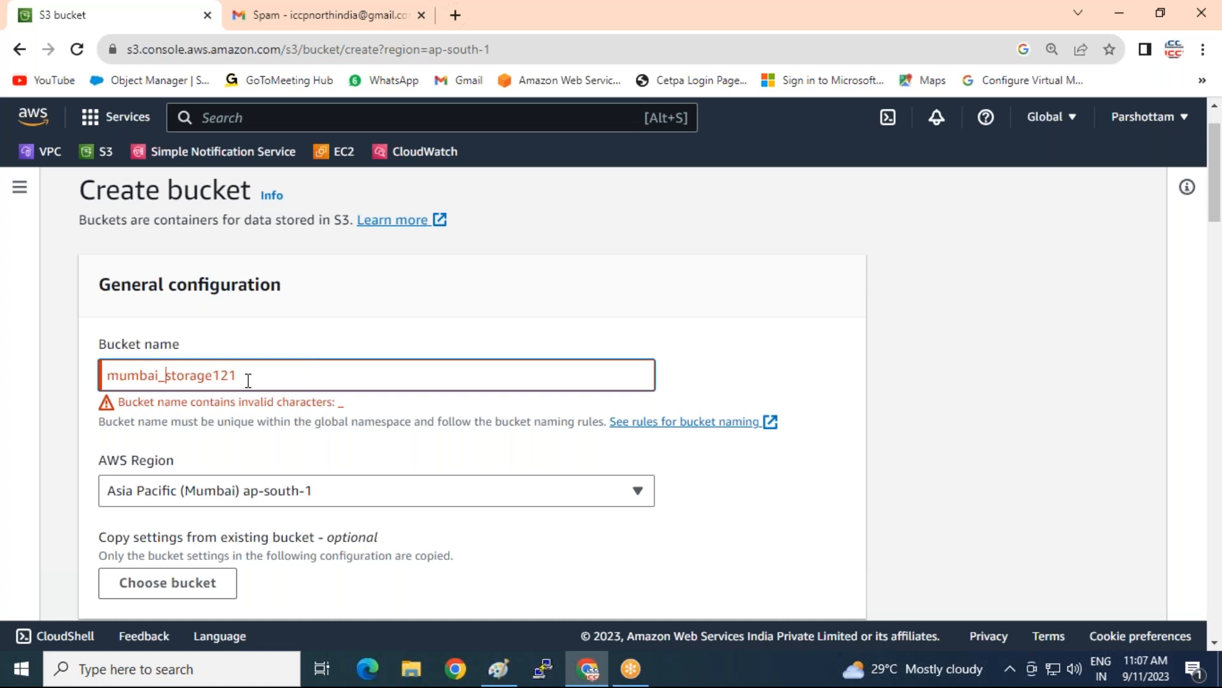
key(BackSpace)
scroll(552, 420, down, 10)
scroll(557, 418, down, 15)
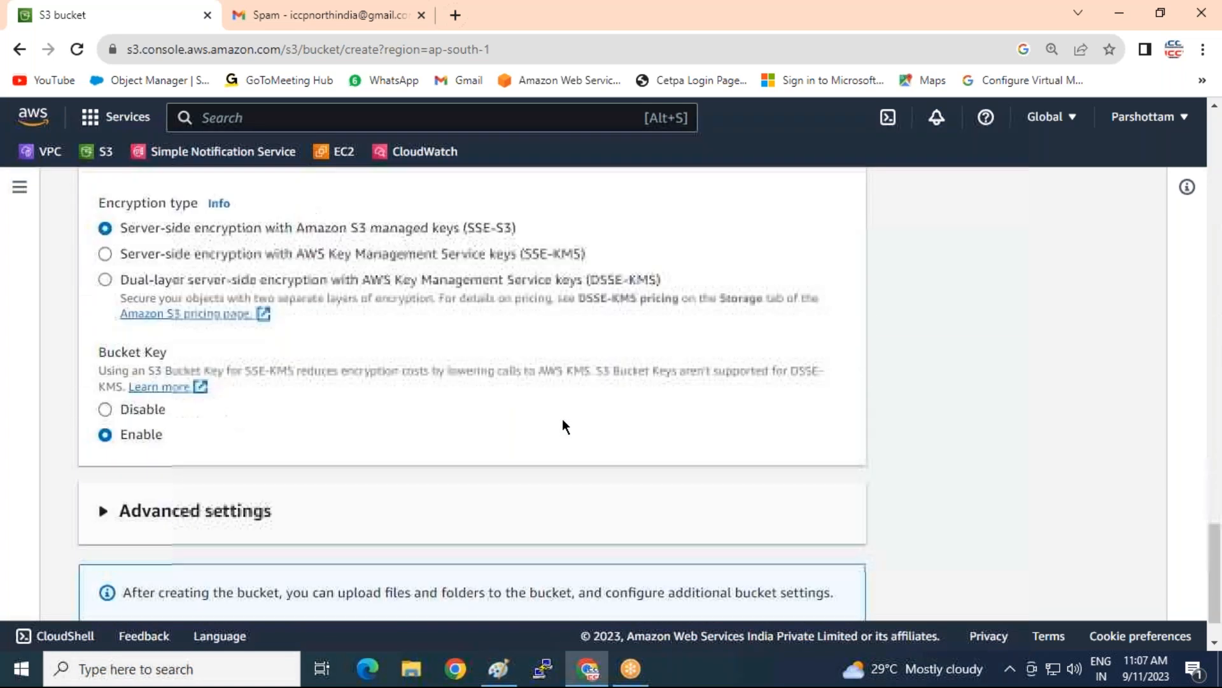
click(751, 600)
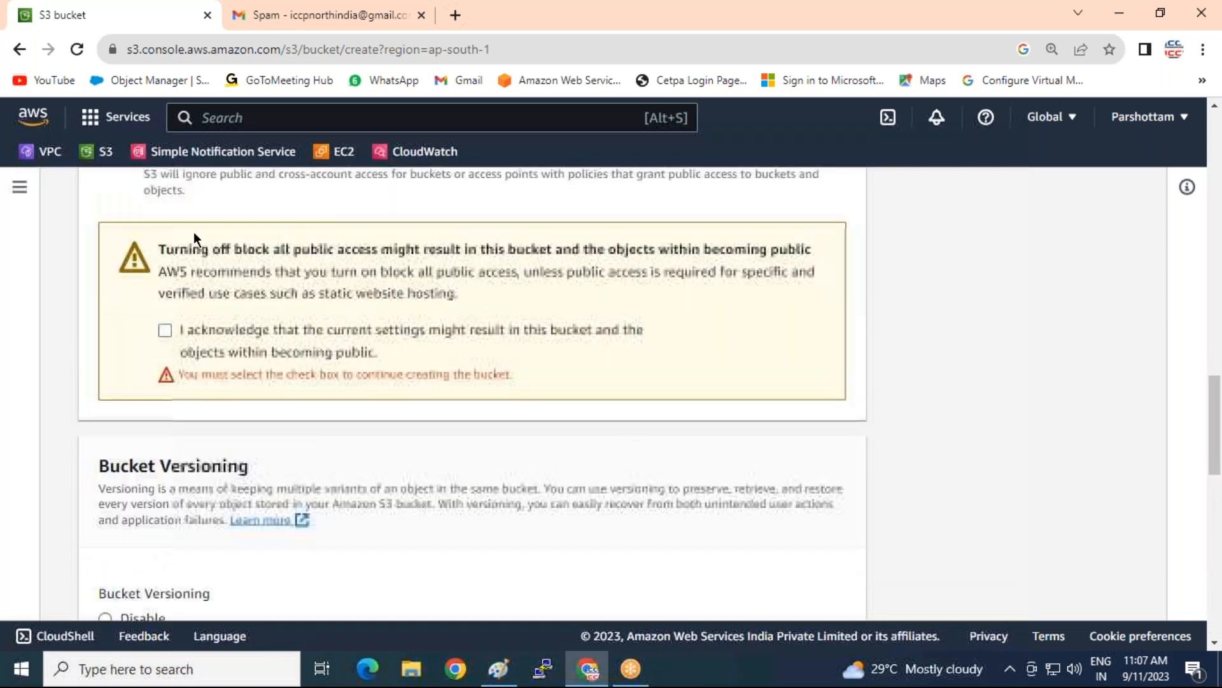
click(165, 330)
scroll(793, 491, down, 10)
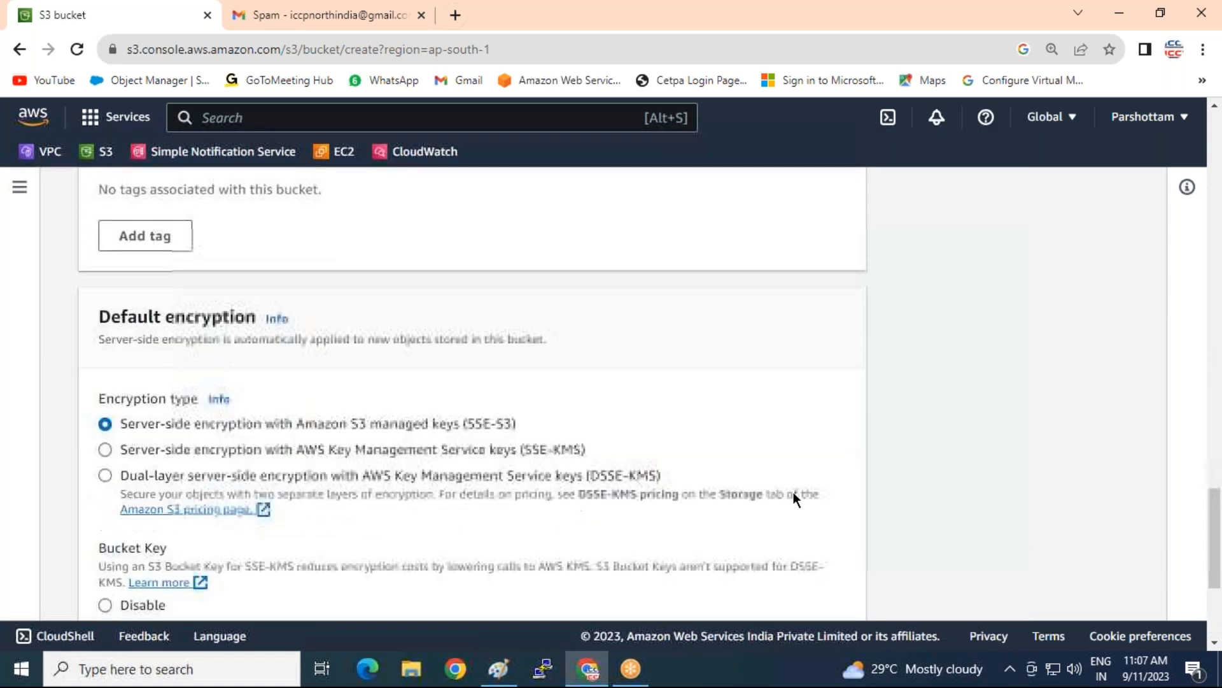
click(766, 593)
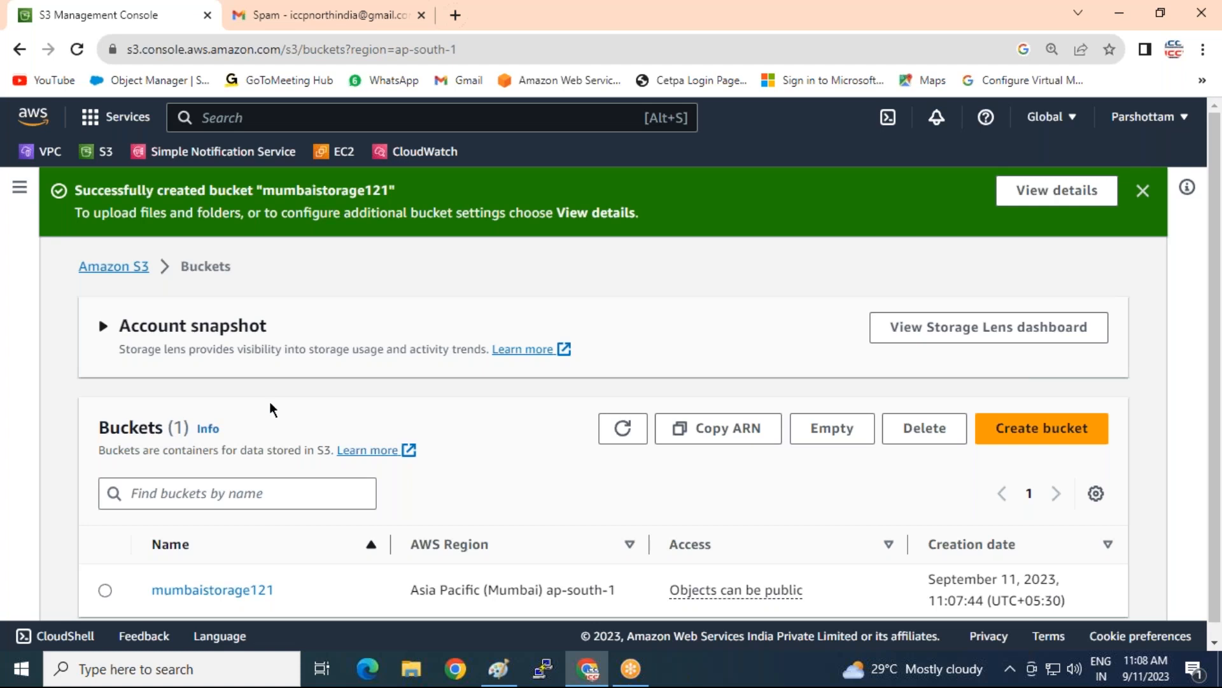
click(1018, 431)
Create bucket singaporestorage122 in Asia Pacific (Singapore) ap-southeast-1, then return to the S3 home page
click(209, 433)
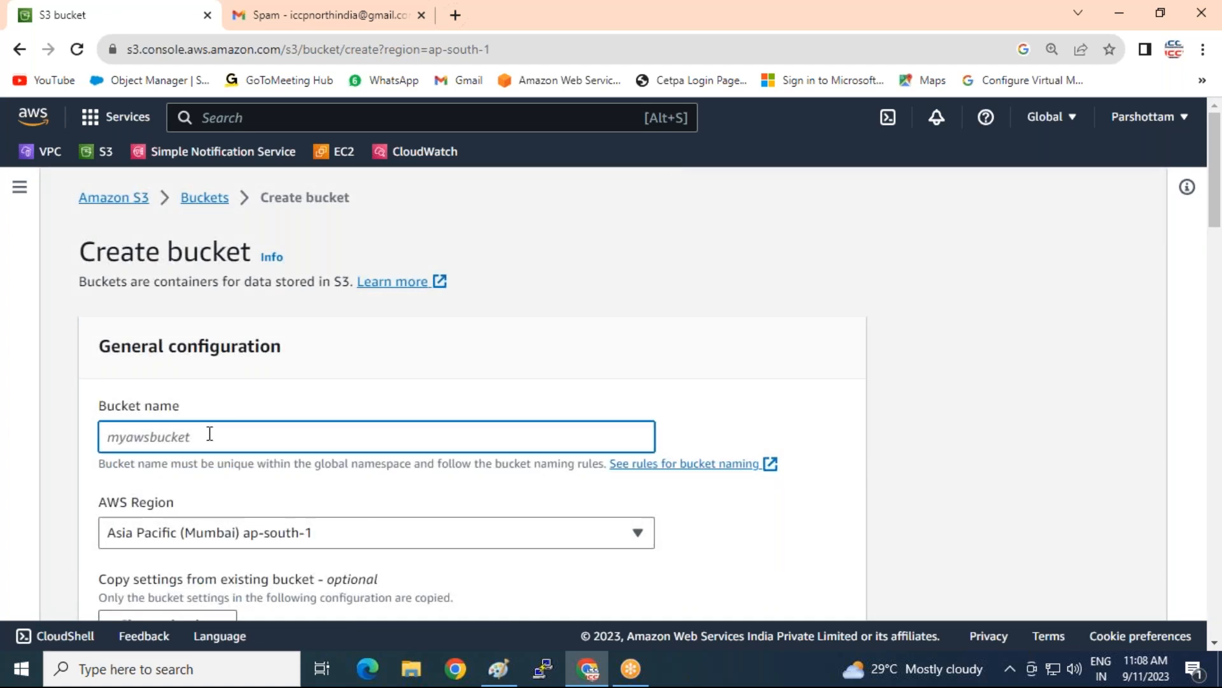
text(singapore-storage122)
click(258, 531)
scroll(248, 313, down, 4)
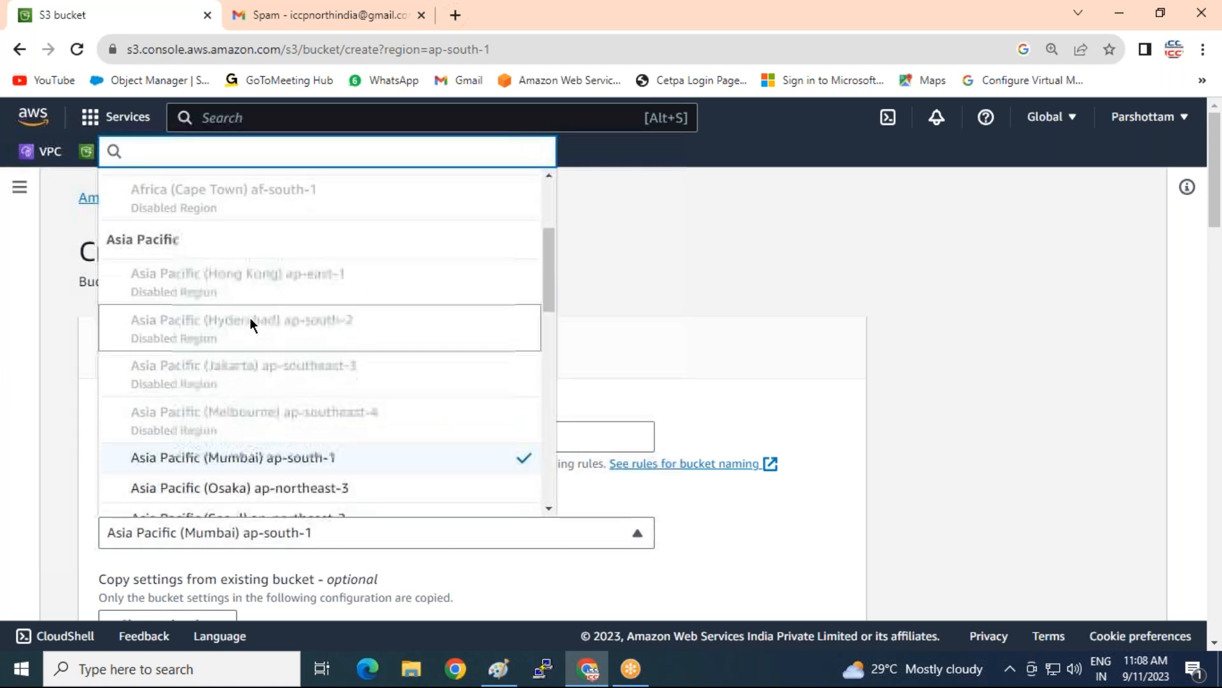
scroll(250, 317, down, 3)
click(281, 384)
scroll(538, 424, down, 8)
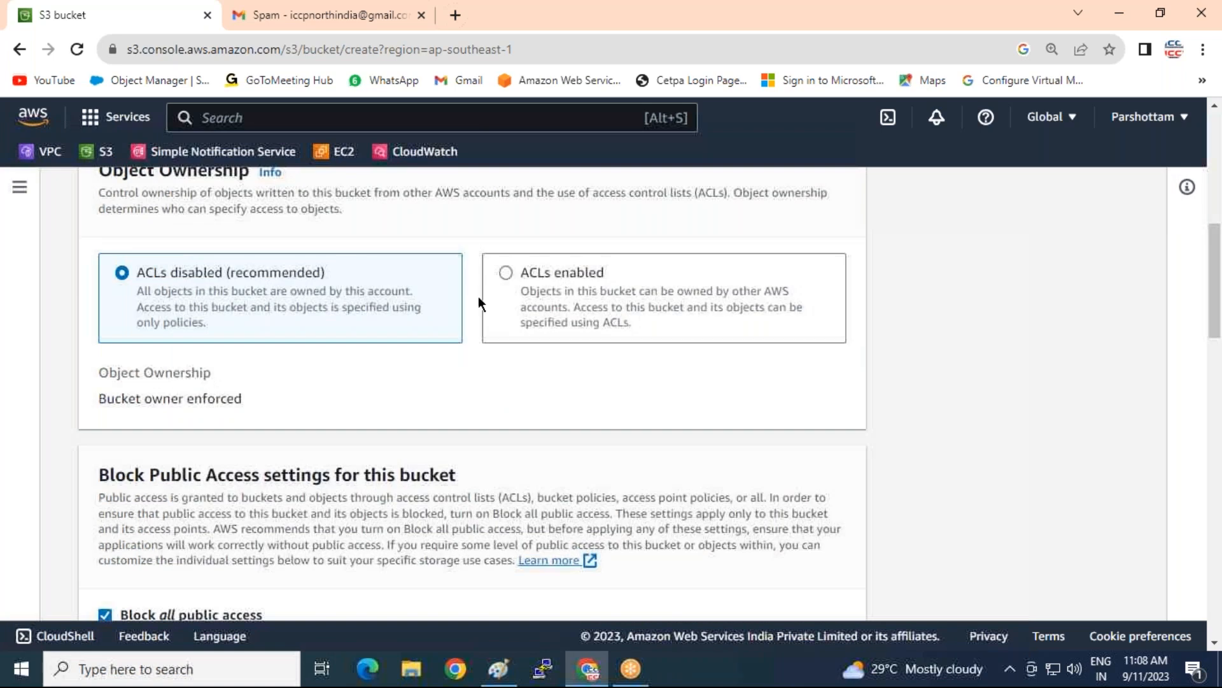
scroll(269, 292, down, 4)
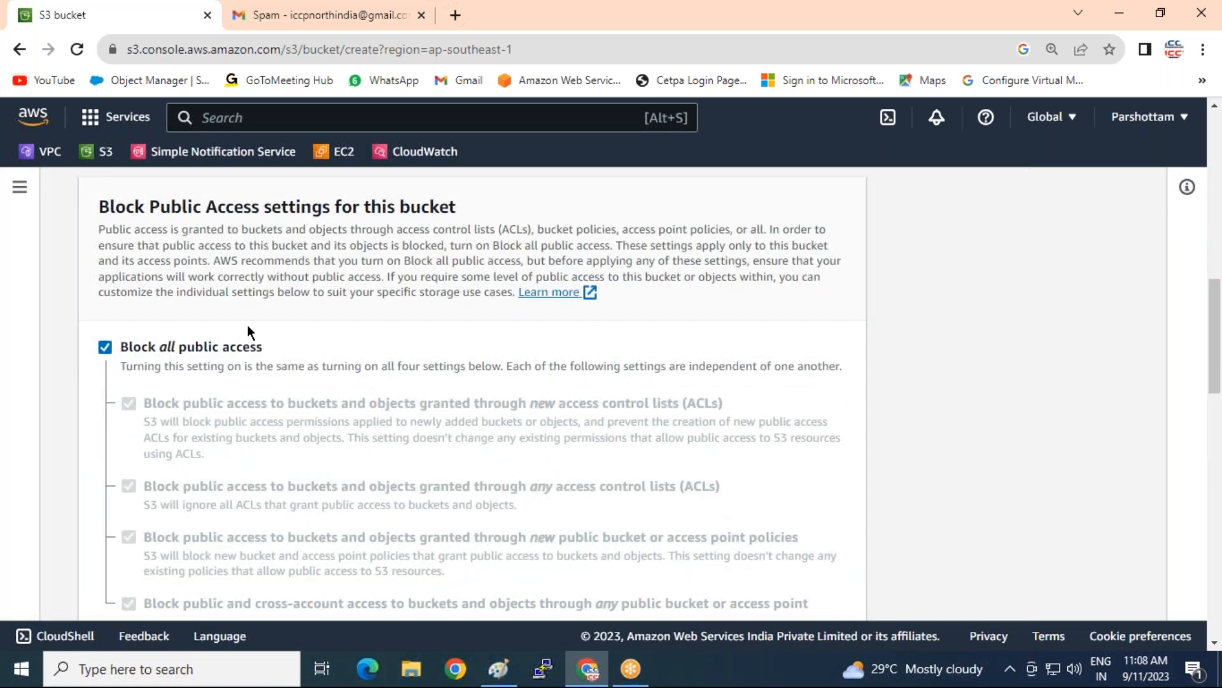
scroll(247, 325, down, 8)
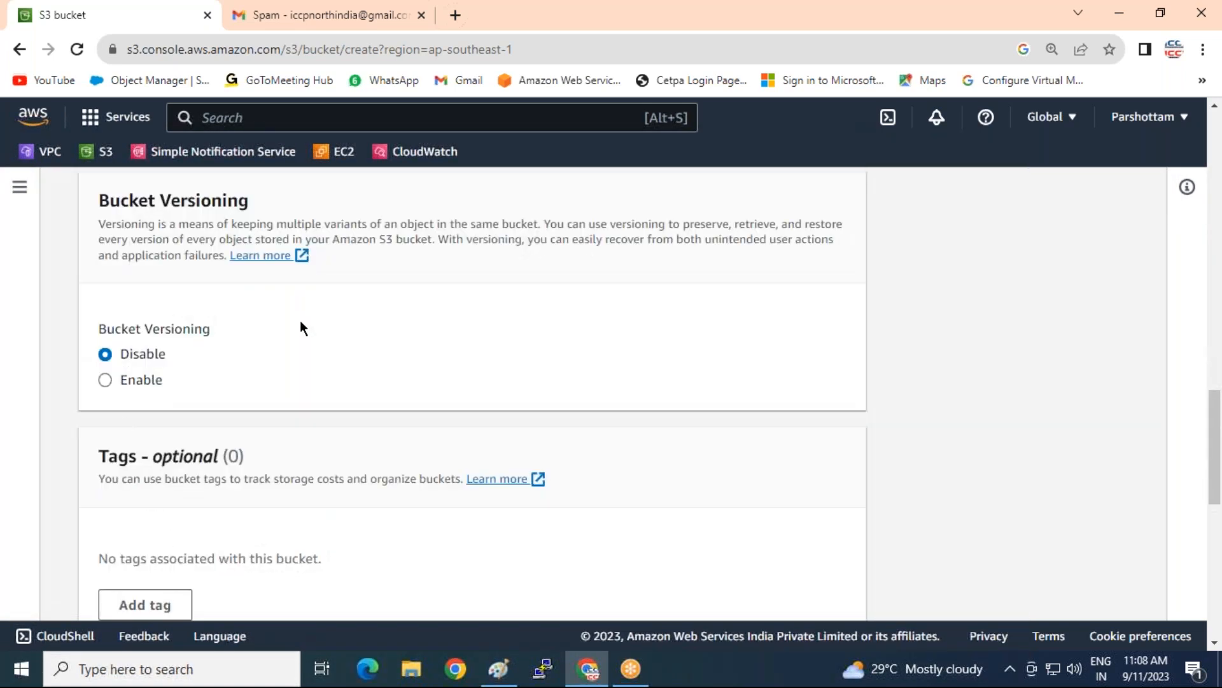
scroll(301, 326, down, 10)
click(799, 587)
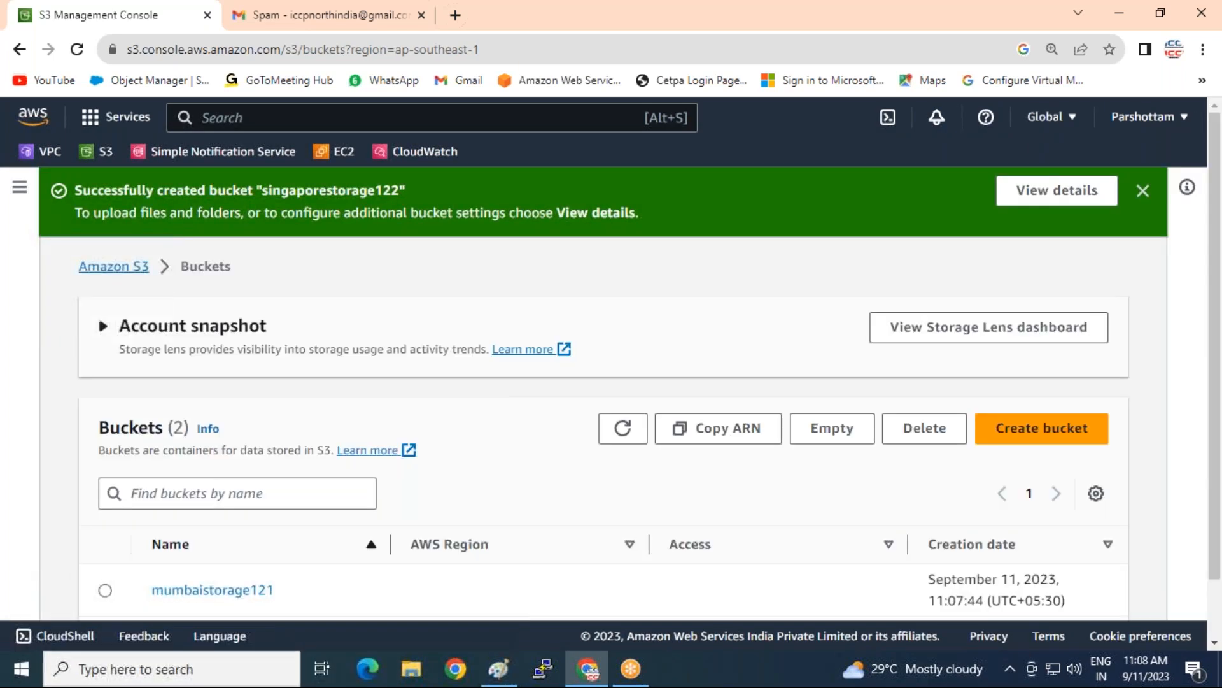
click(114, 268)
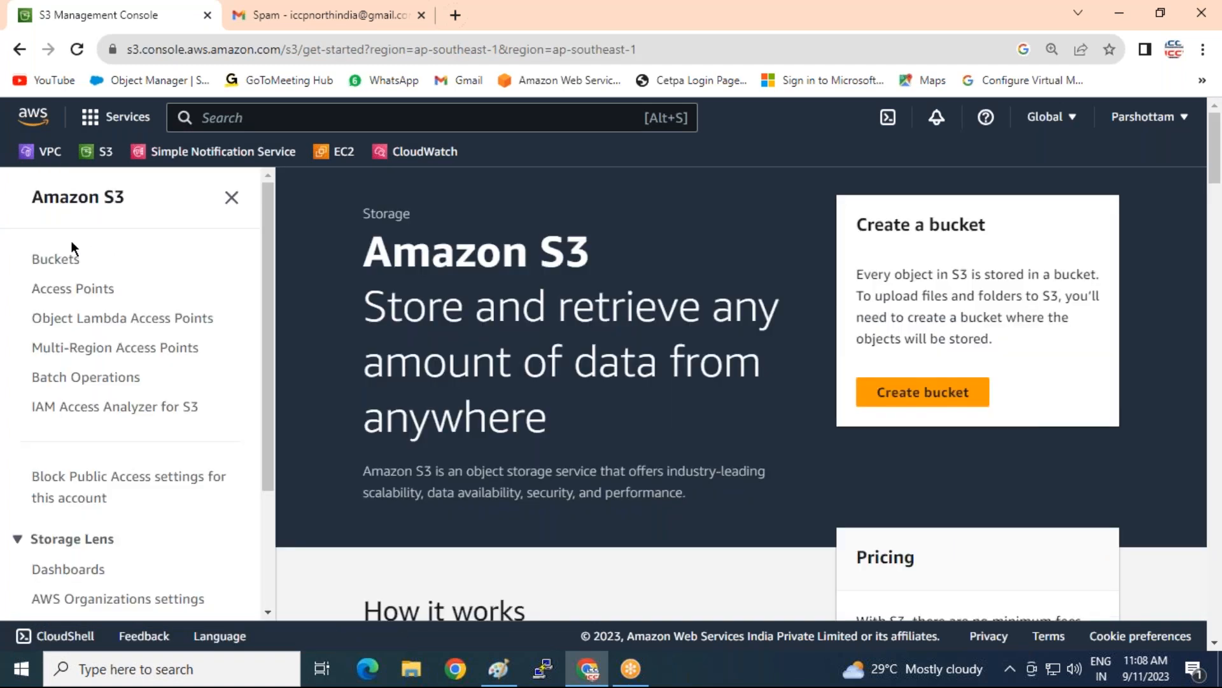
Open the bucket list, look inside mumbaistorage121, and go back
click(64, 258)
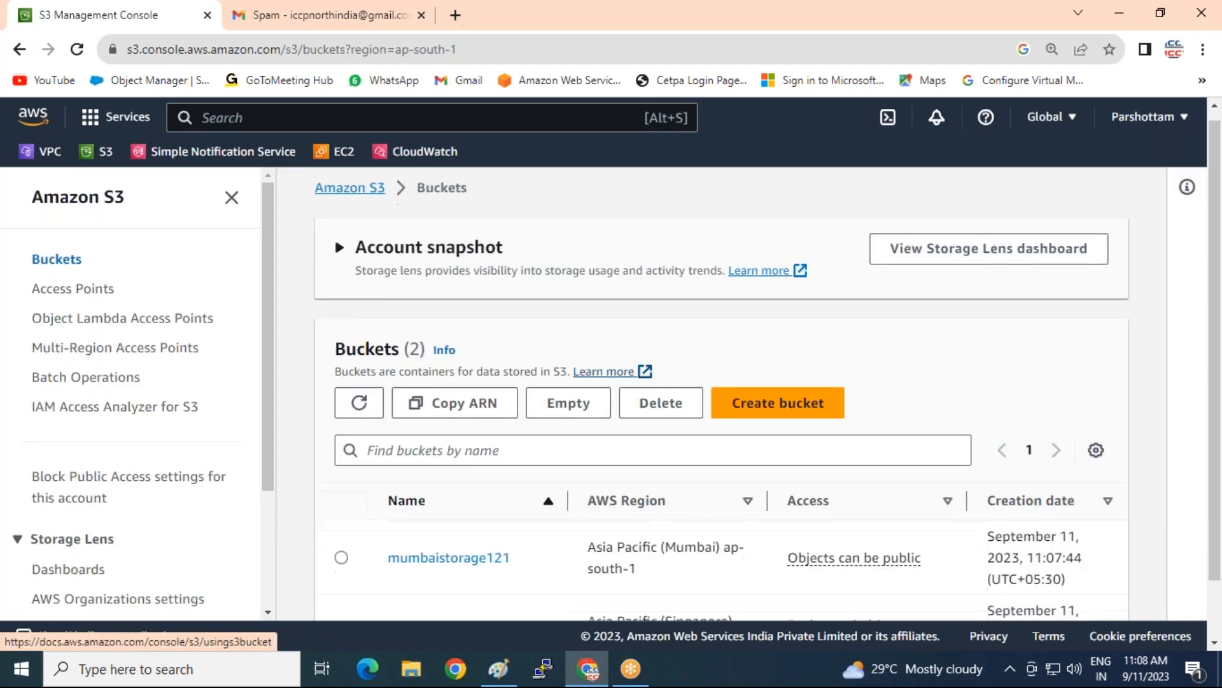
scroll(581, 336, down, 1)
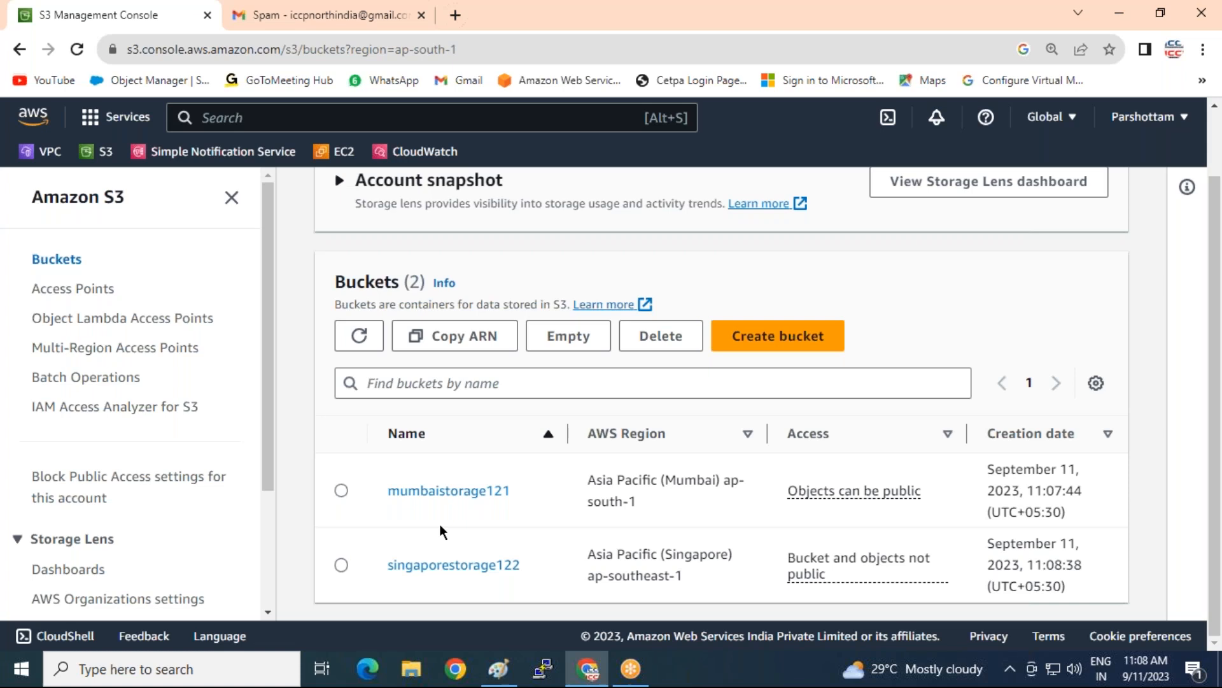
click(439, 498)
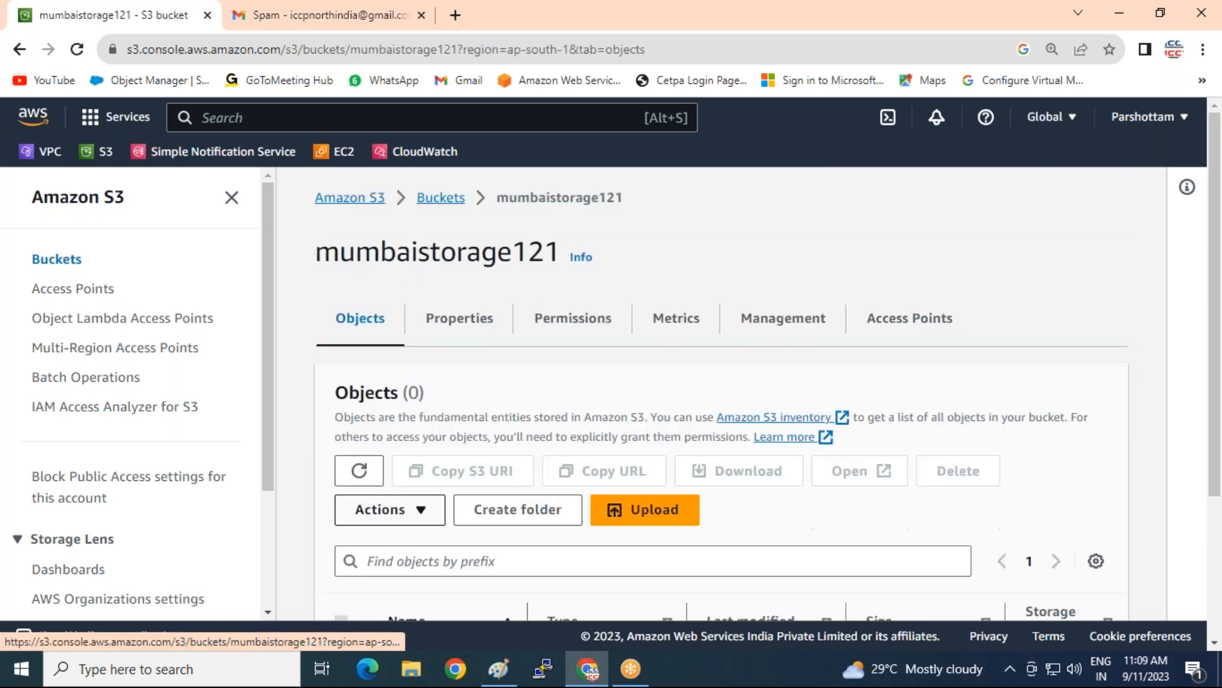
scroll(704, 454, down, 3)
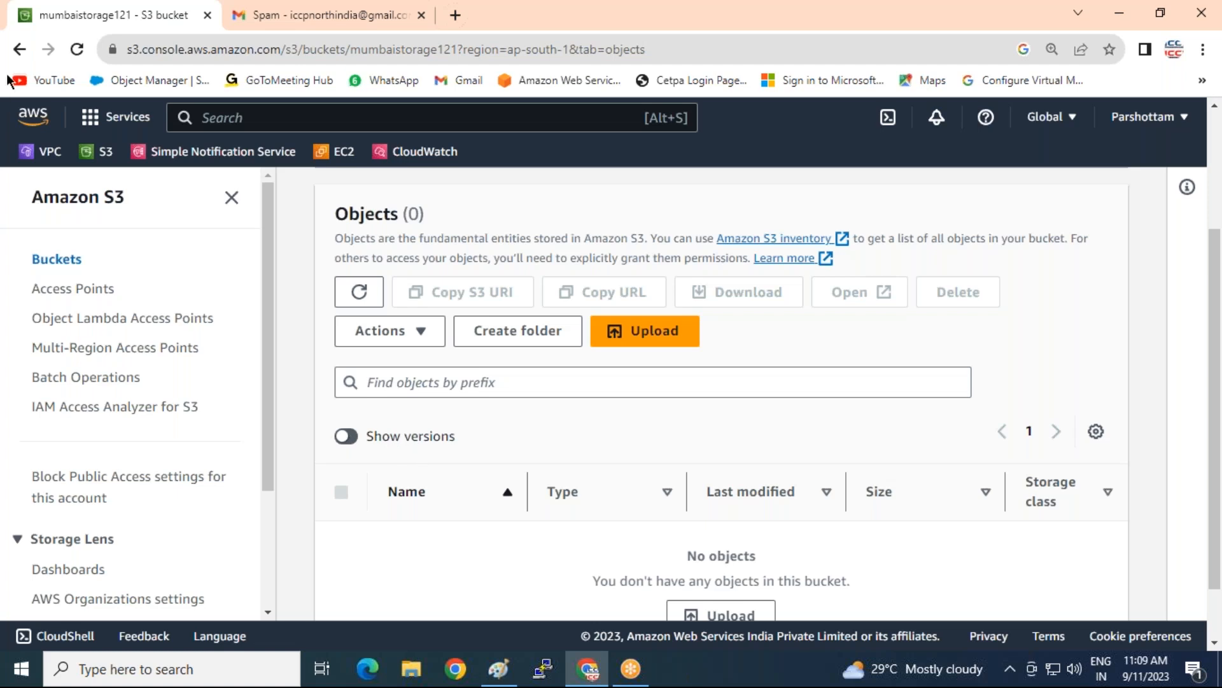
click(19, 49)
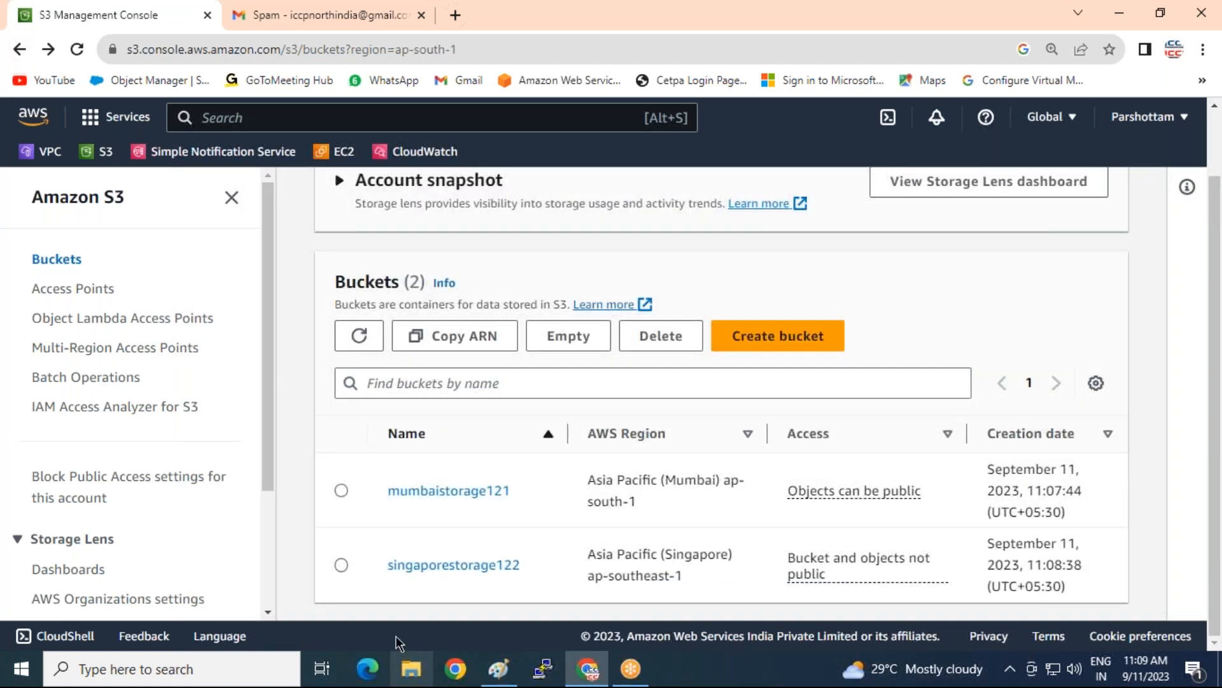
Open singaporestorage122, reset the page zoom, and view its Properties tab
click(415, 566)
scroll(694, 444, down, 3)
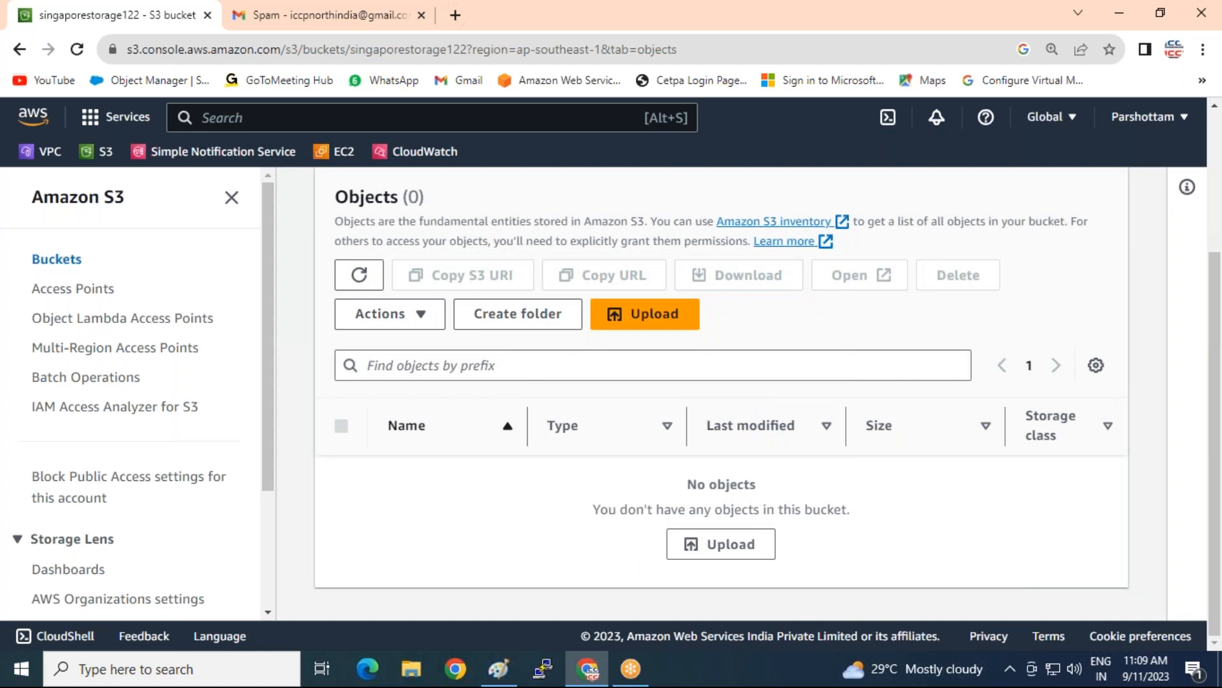
key(ctrl+minus)
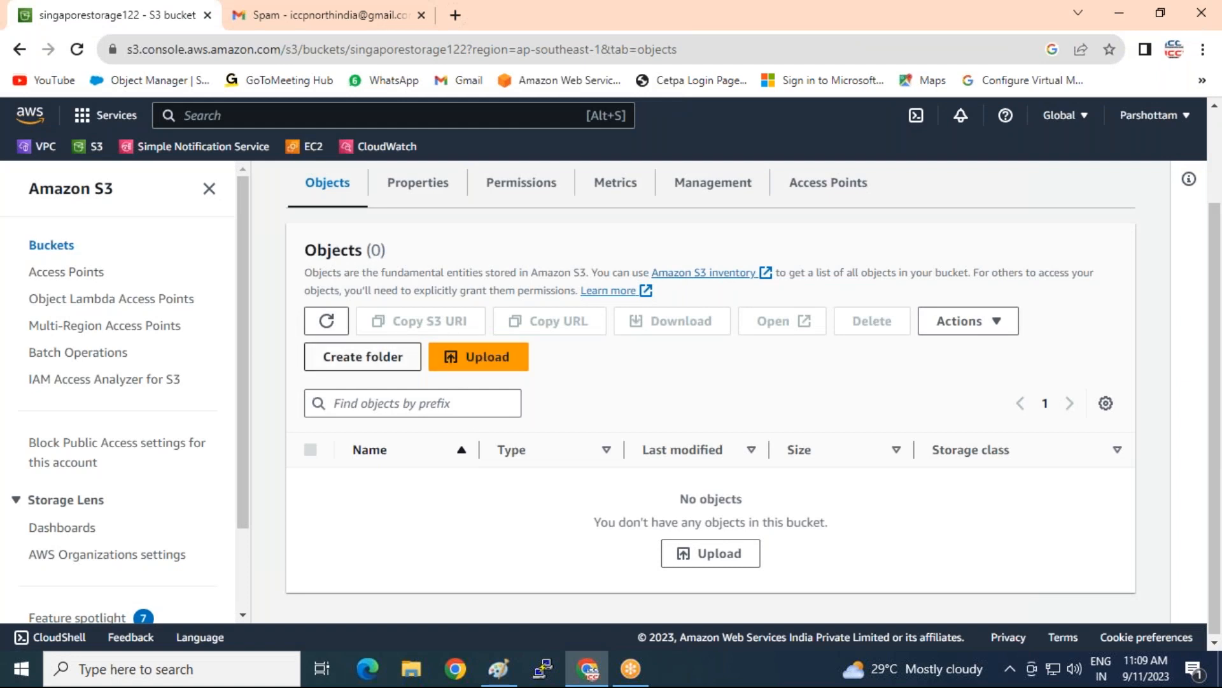
scroll(416, 433, up, 2)
scroll(416, 433, down, 2)
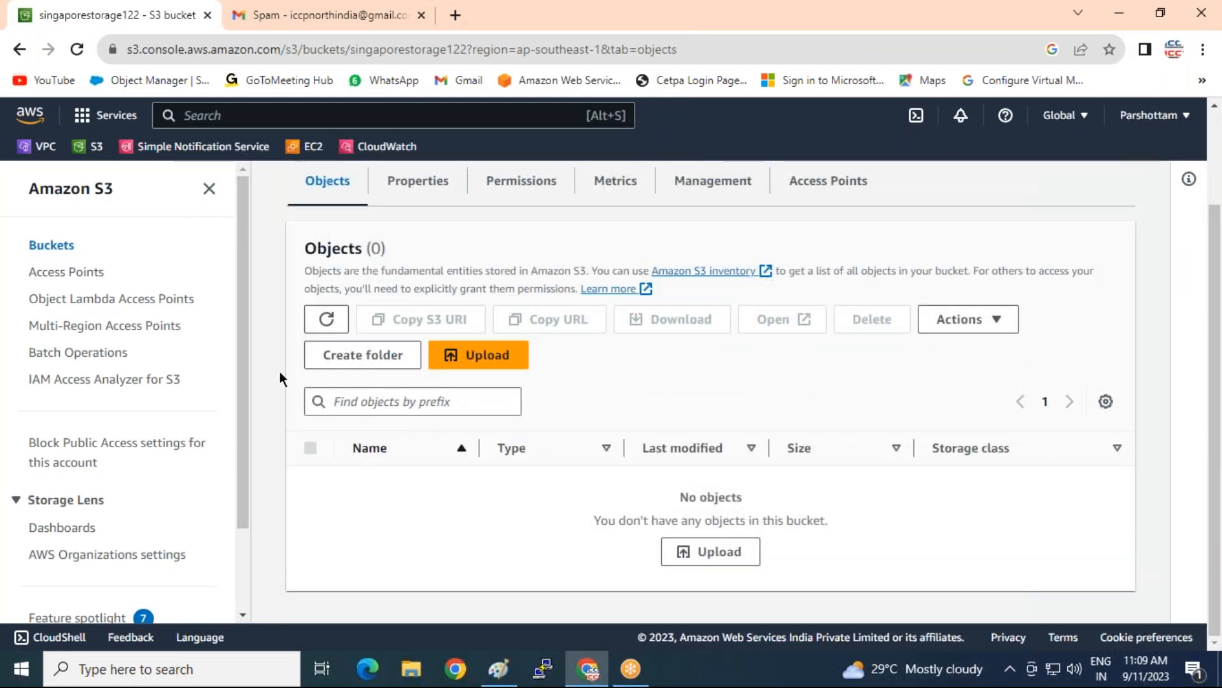
scroll(243, 378, up, 2)
click(428, 284)
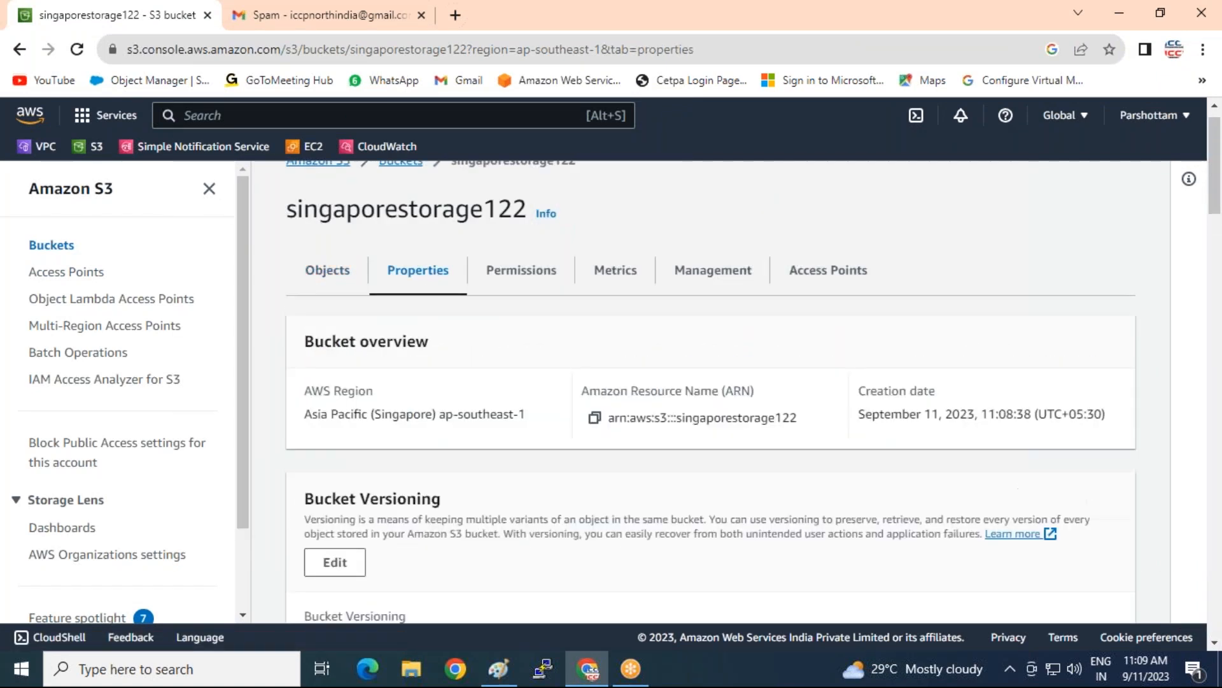
Set Bucket Versioning on singaporestorage122 to Enable and save the change
scroll(328, 437, down, 3)
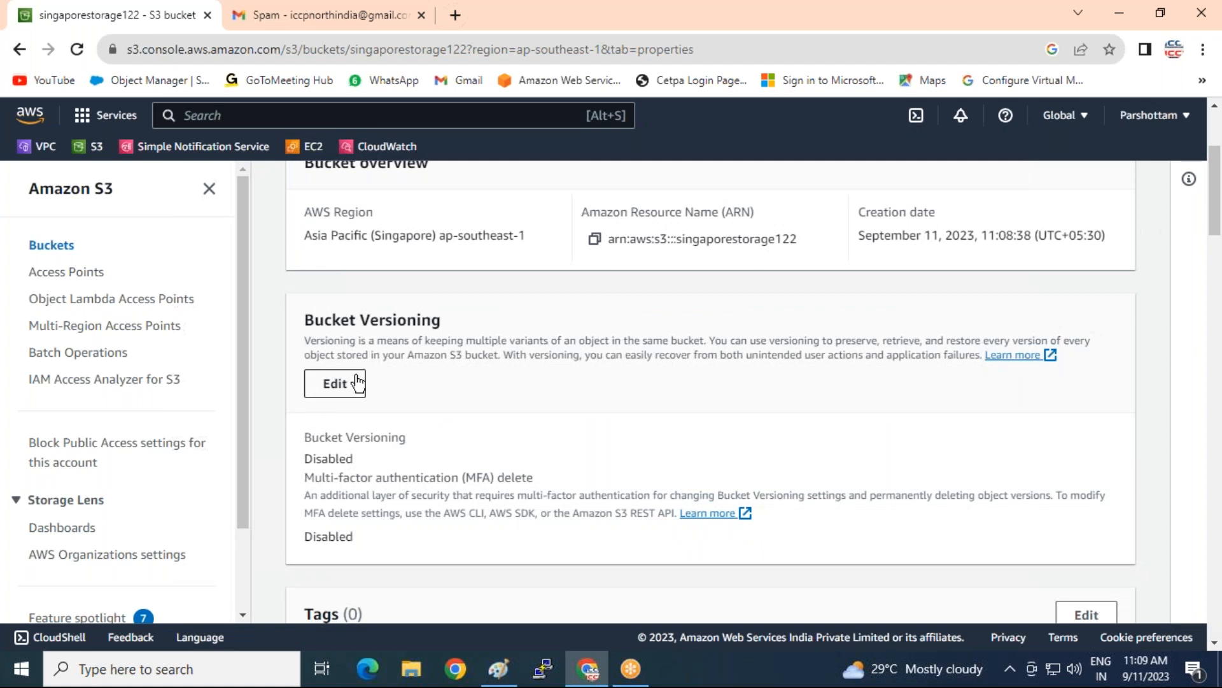
click(334, 383)
scroll(732, 421, down, 1)
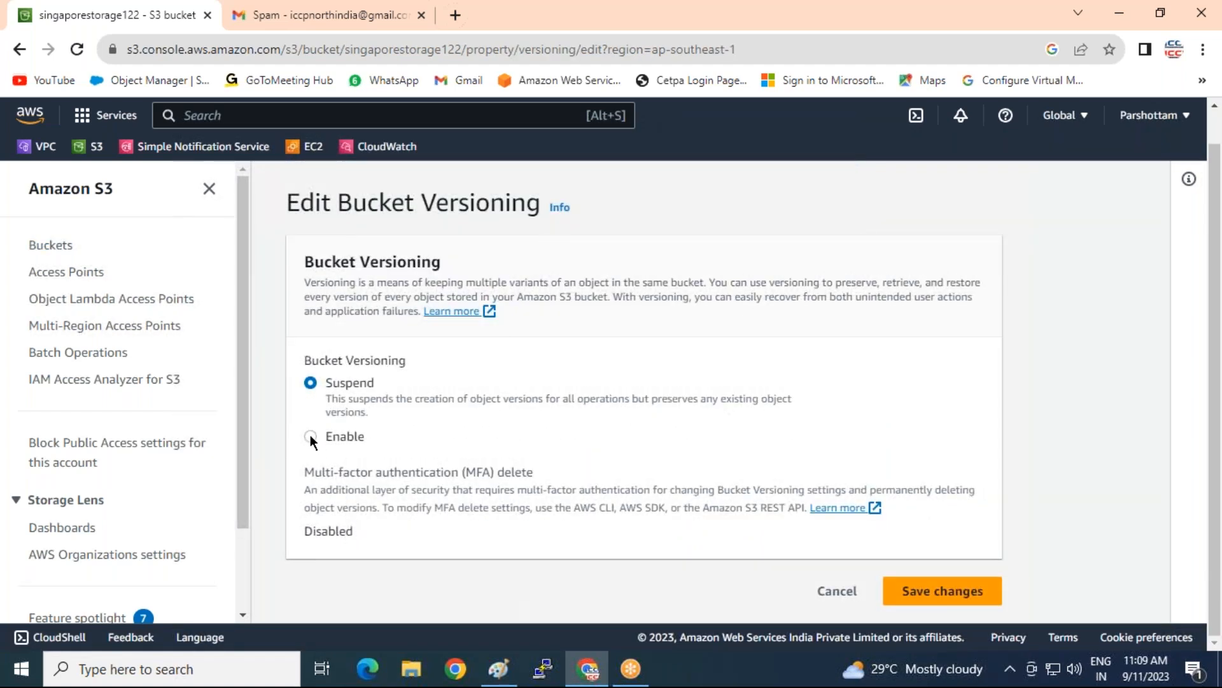
click(318, 436)
scroll(1111, 573, down, 2)
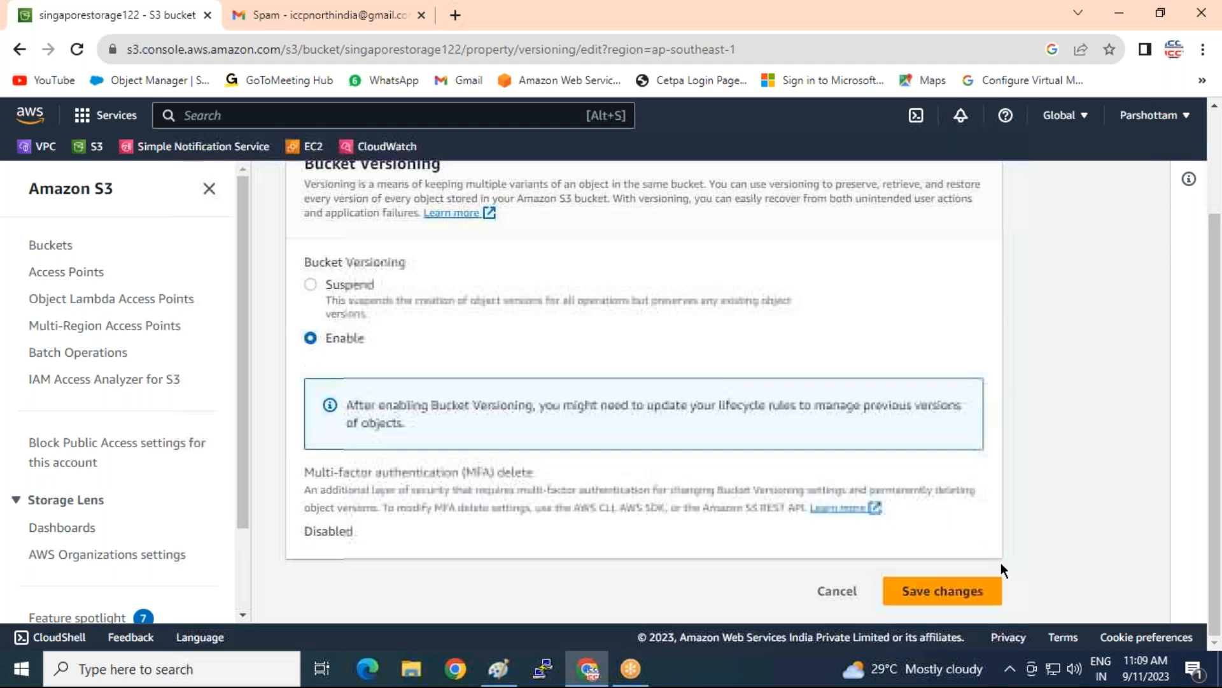
click(974, 592)
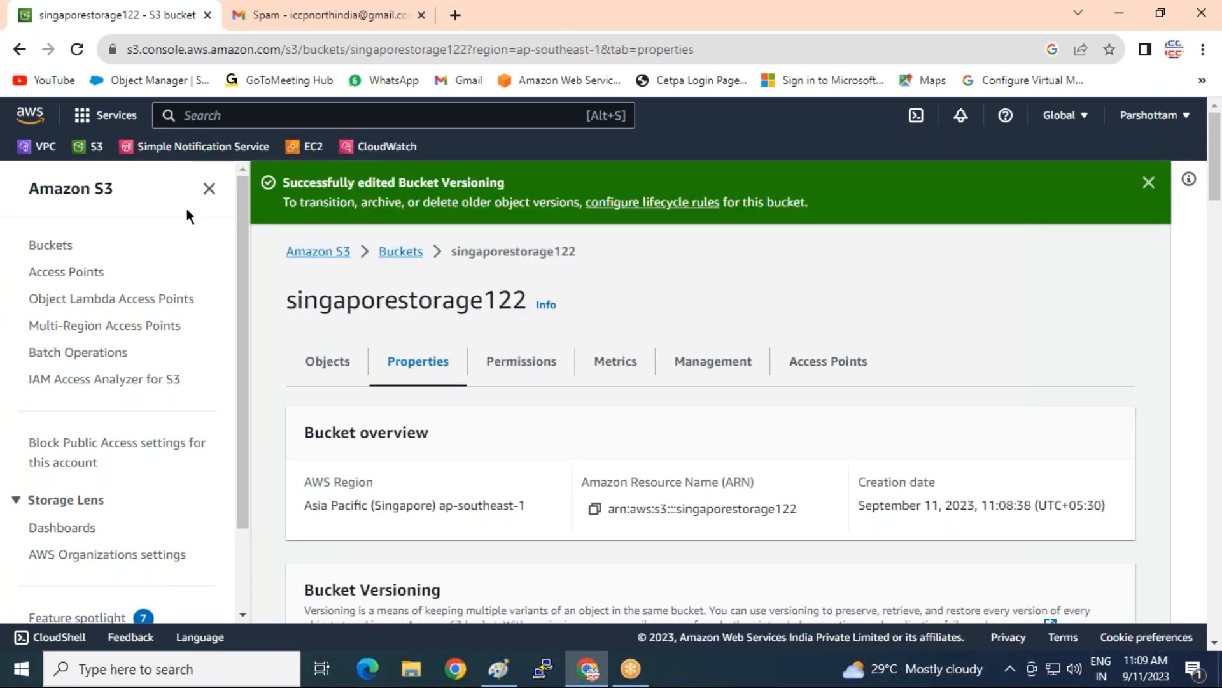
Open mumbaistorage121 and add the raj_accessKeys.csv file from Downloads to an upload
click(50, 248)
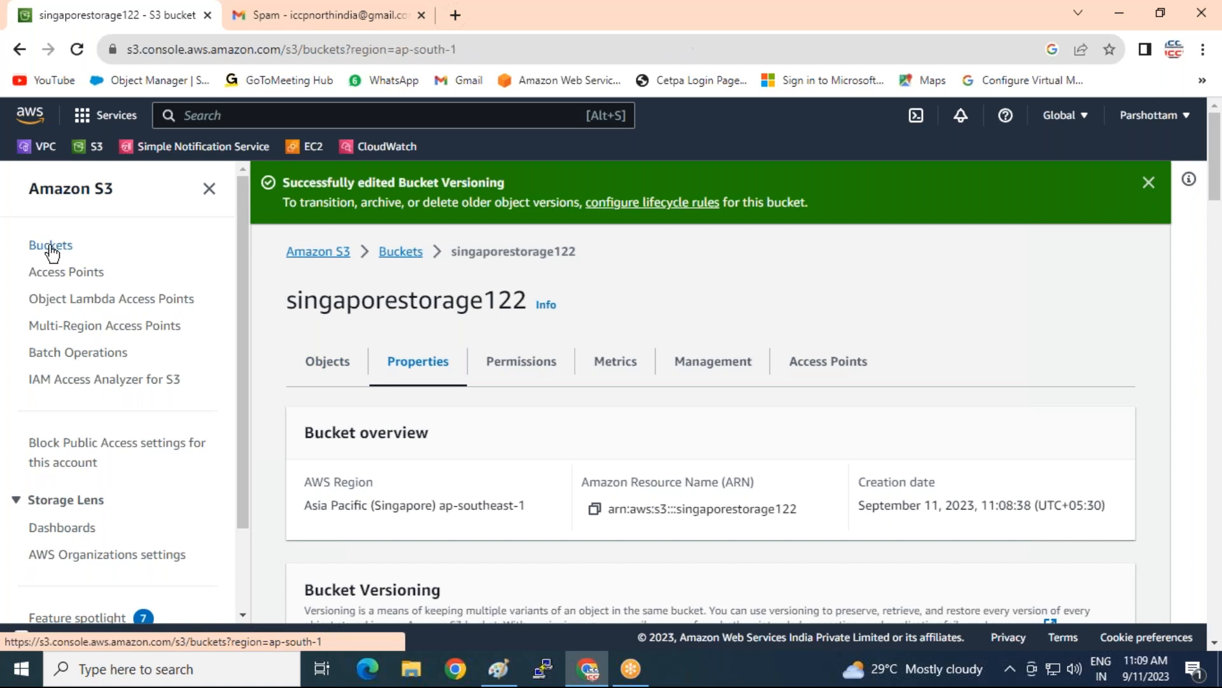
click(382, 487)
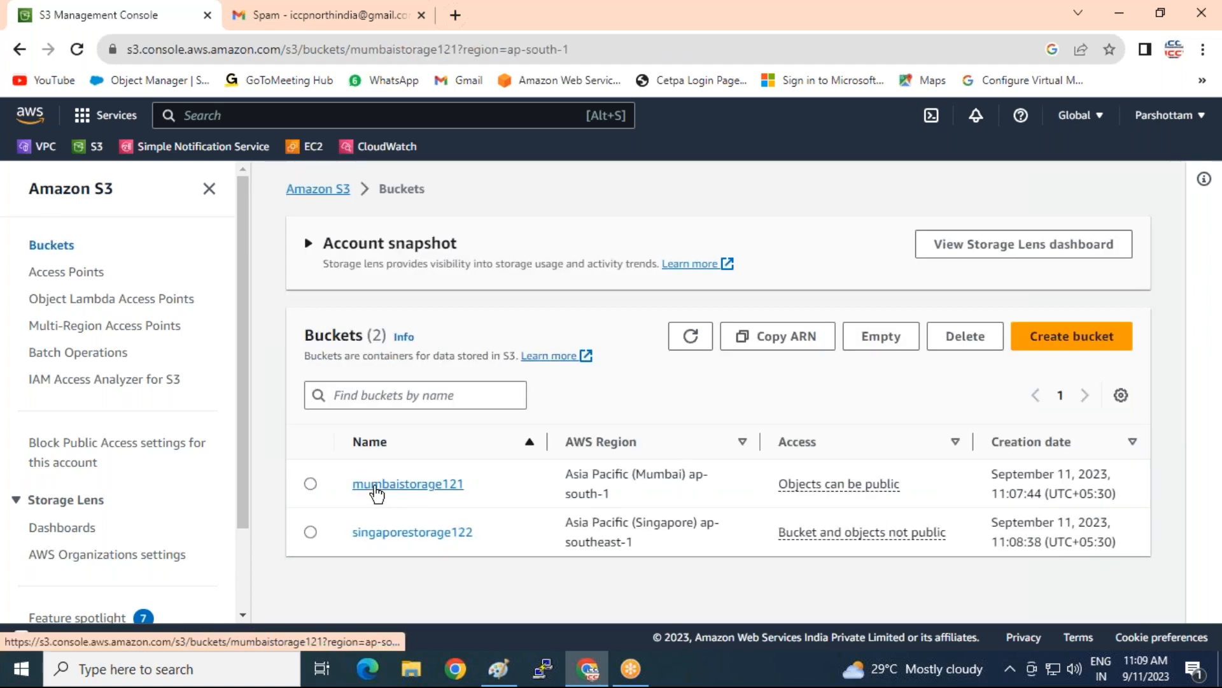
click(478, 473)
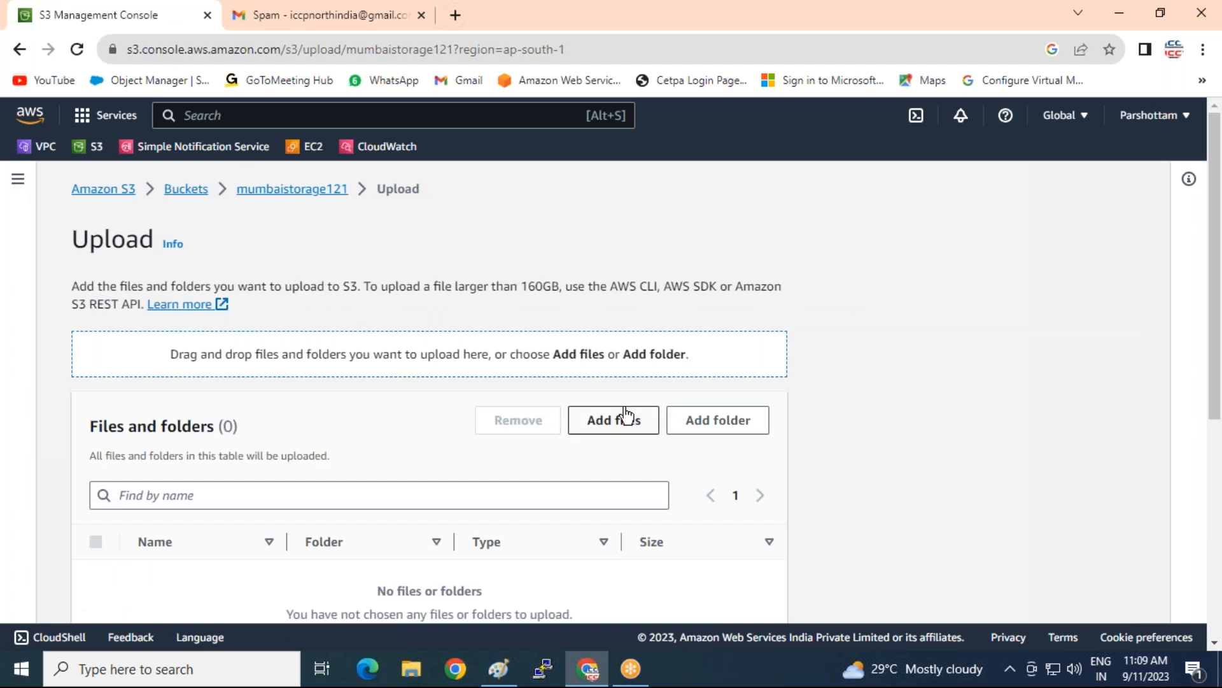
click(614, 420)
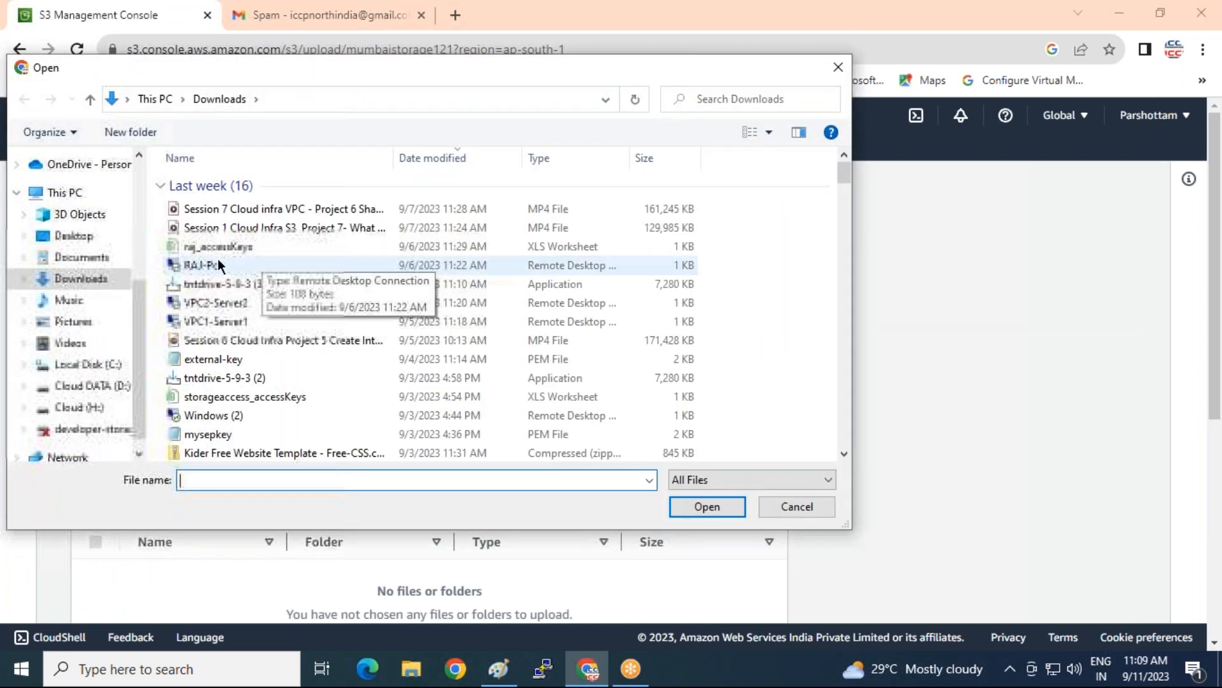
click(224, 245)
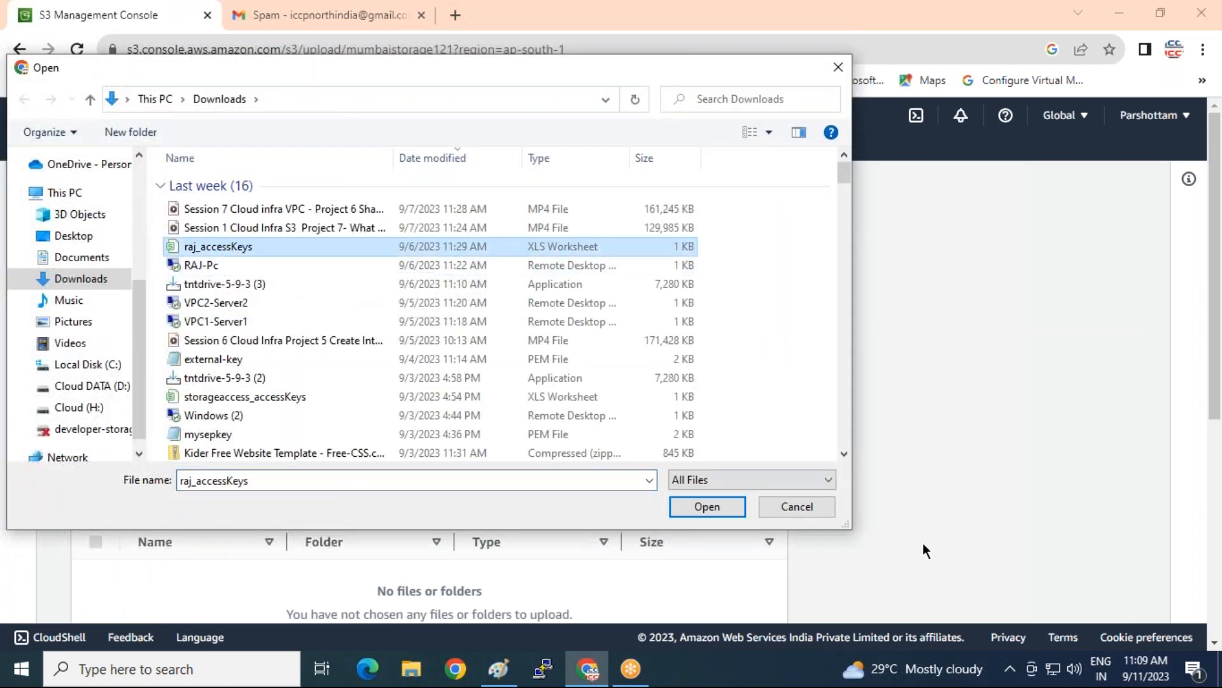
click(687, 503)
Upload the file, close the status page, and select raj_accessKeys.csv in the bucket
scroll(429, 382, down, 3)
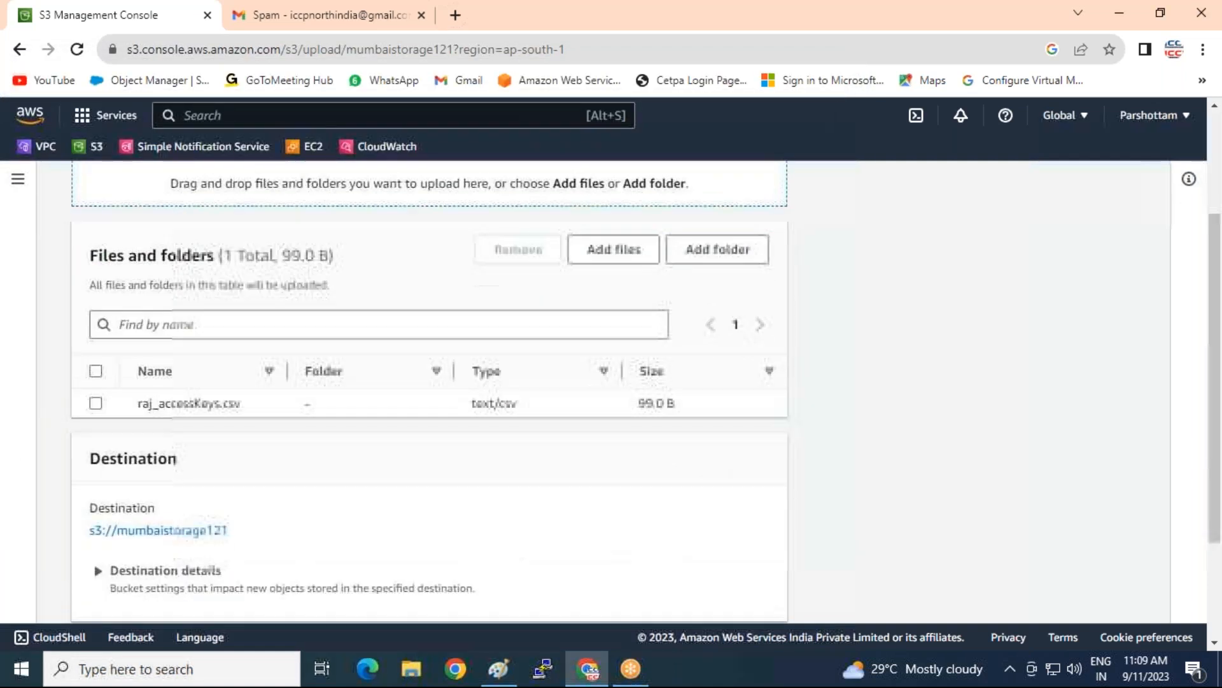
scroll(731, 586, down, 1)
click(732, 587)
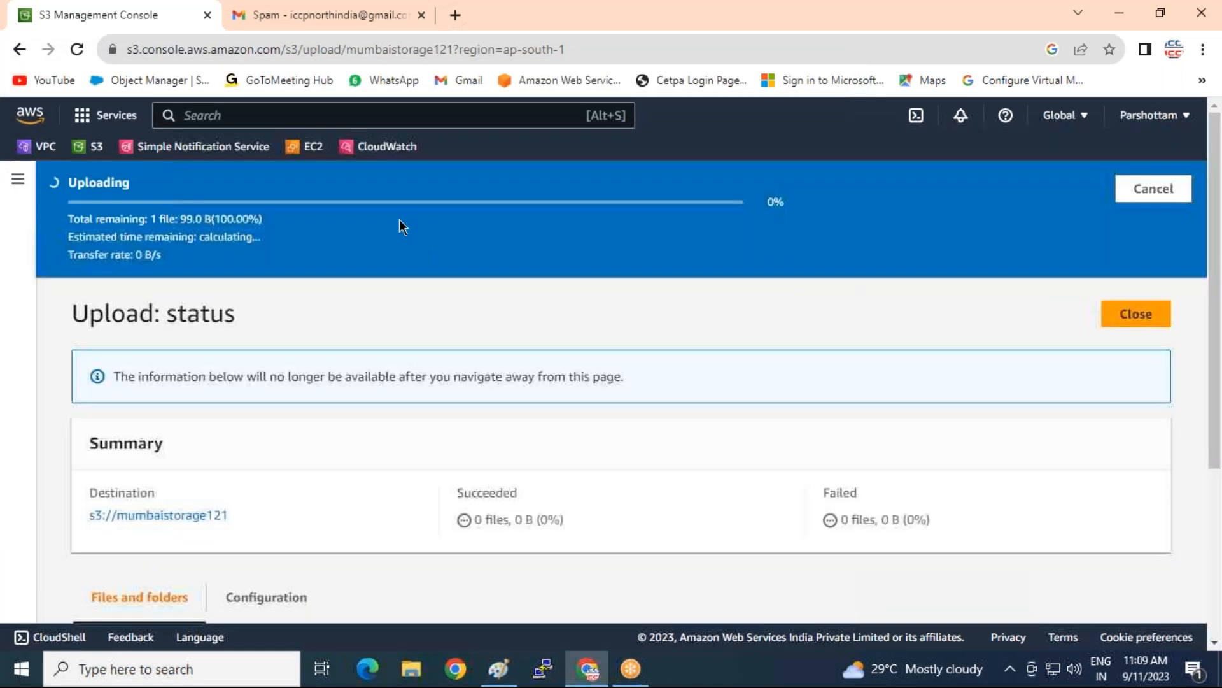
click(1135, 262)
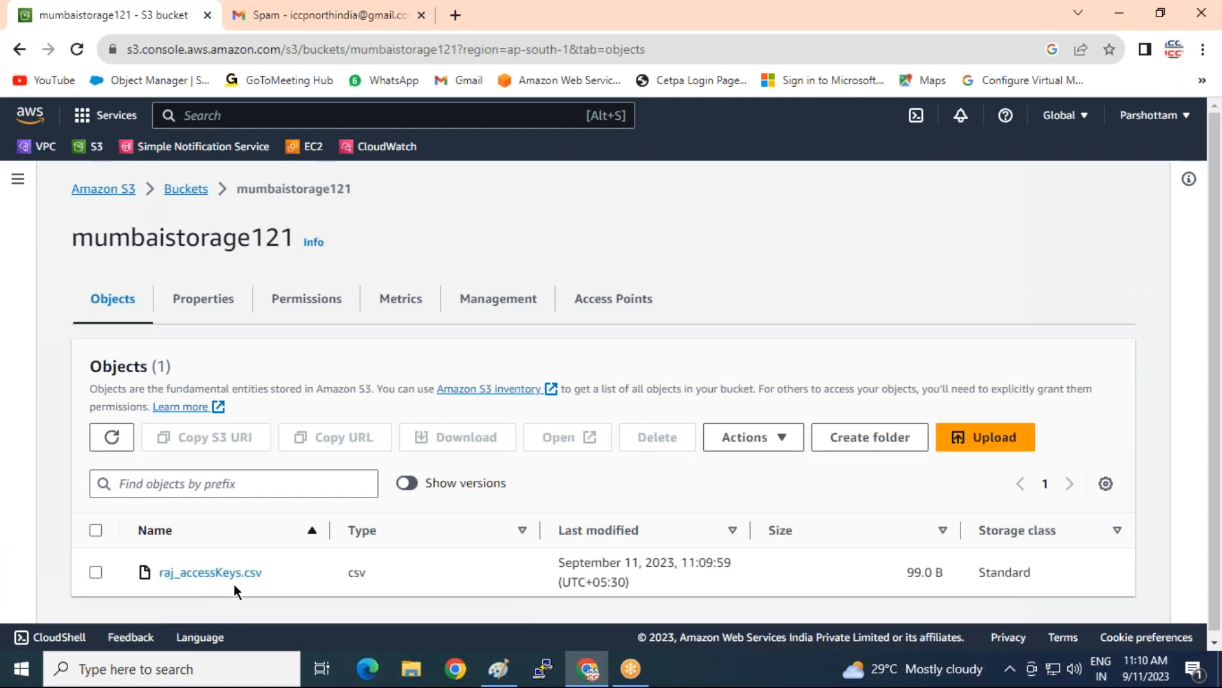
click(93, 574)
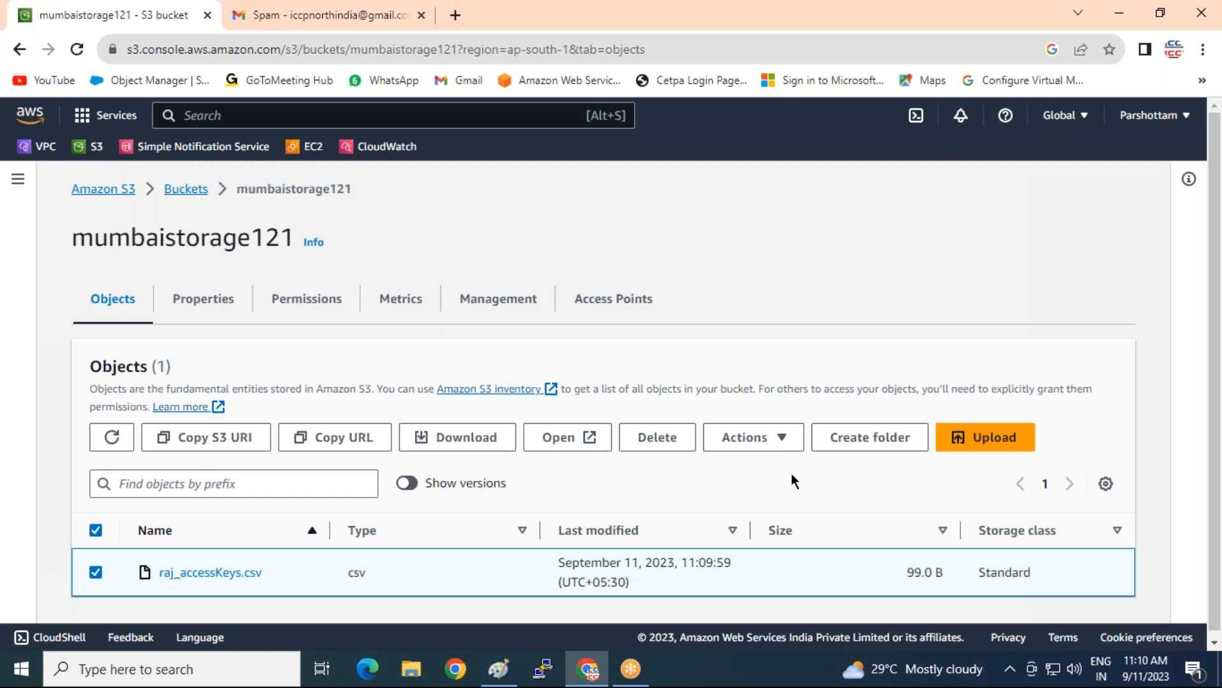
click(782, 438)
scroll(843, 314, down, 3)
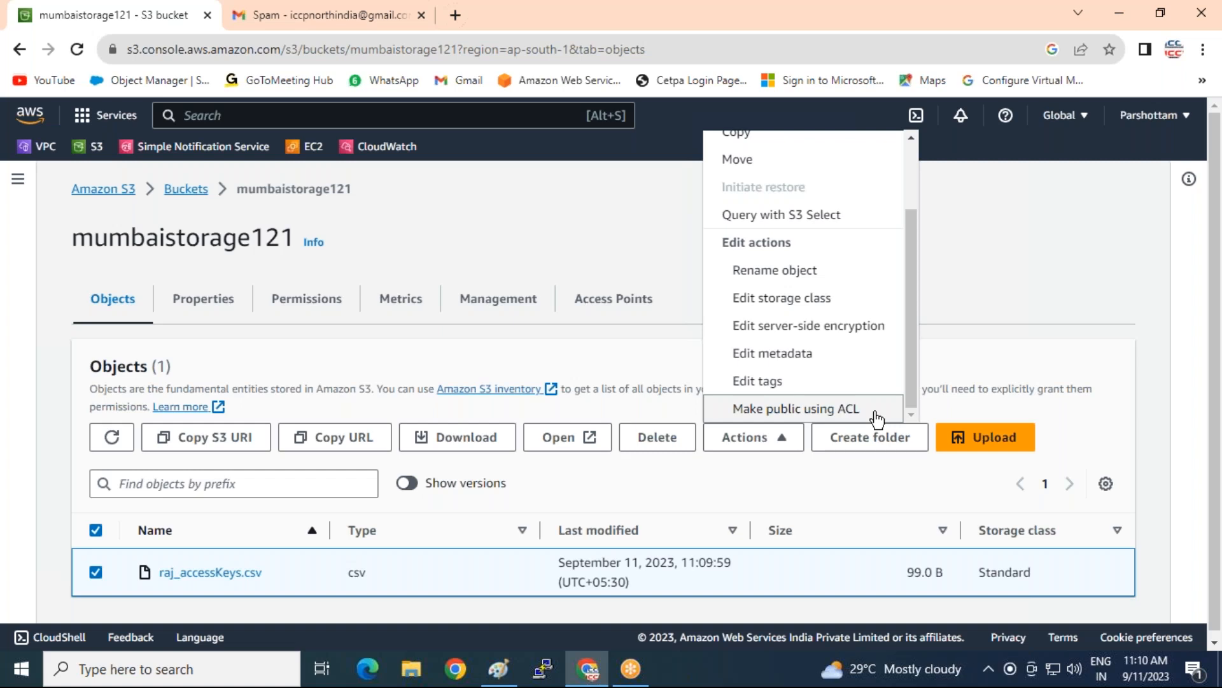
Cancel Make public using ACL for raj_accessKeys.csv and return to the Buckets list
click(785, 411)
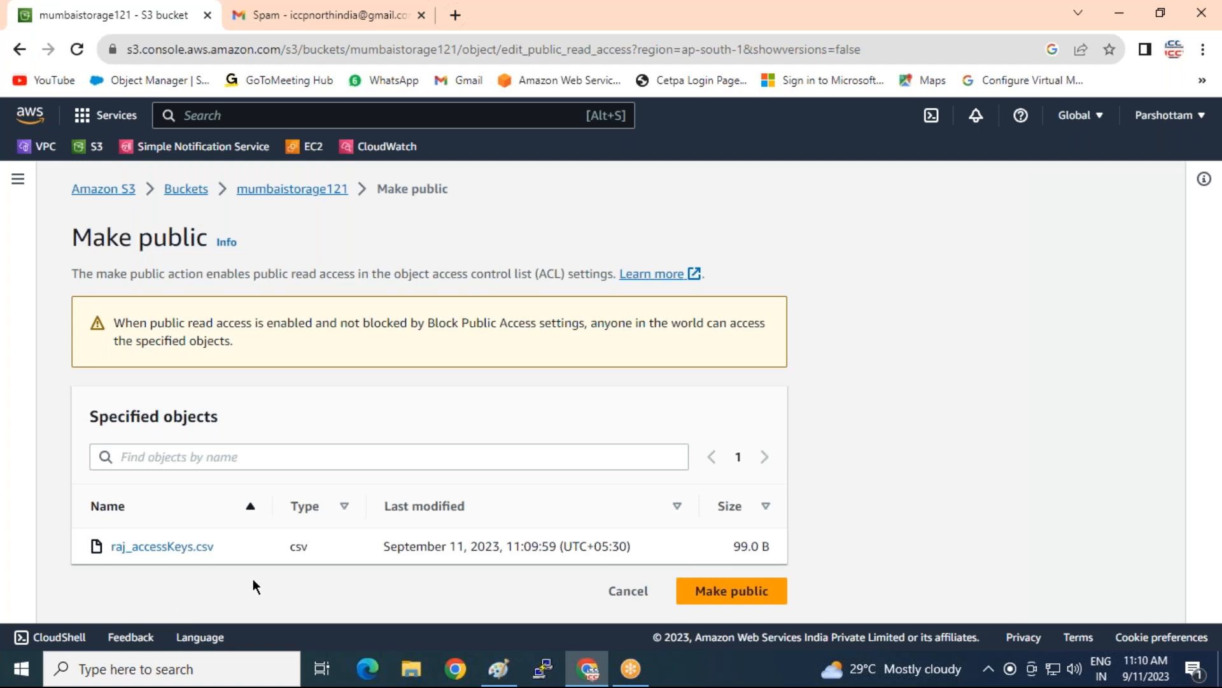
click(628, 591)
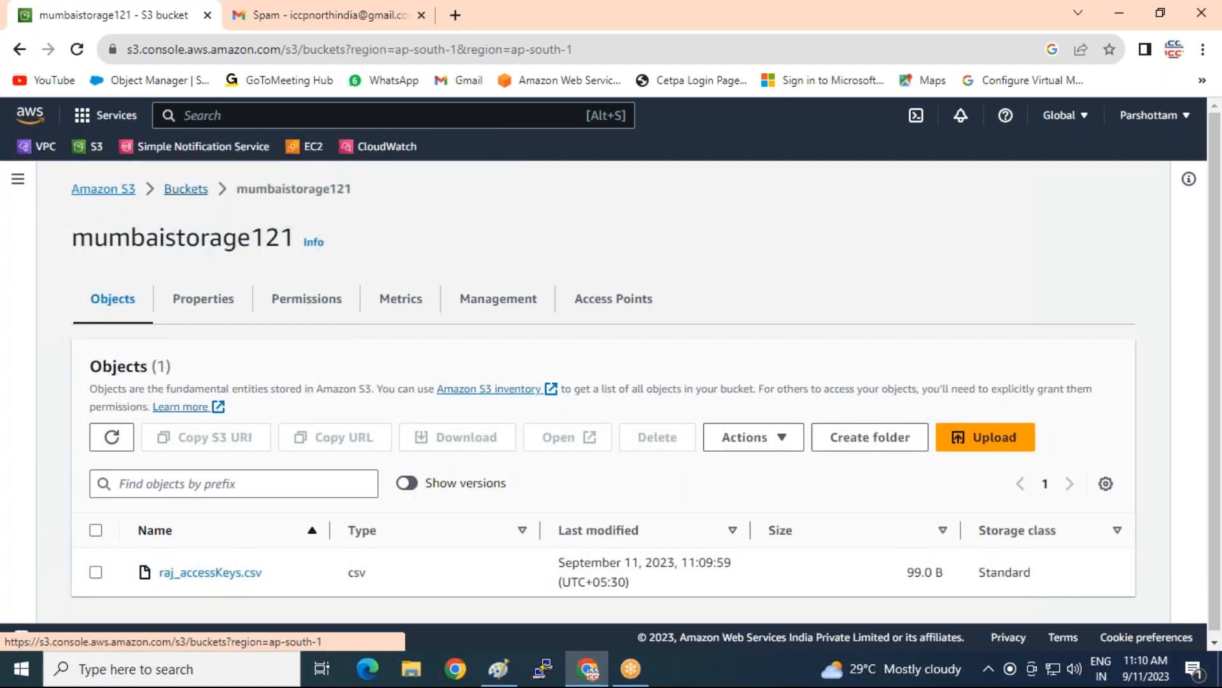
click(168, 192)
Upload raj_accessKeys.csv from Downloads into singaporestorage122 and select it in the object list
click(167, 533)
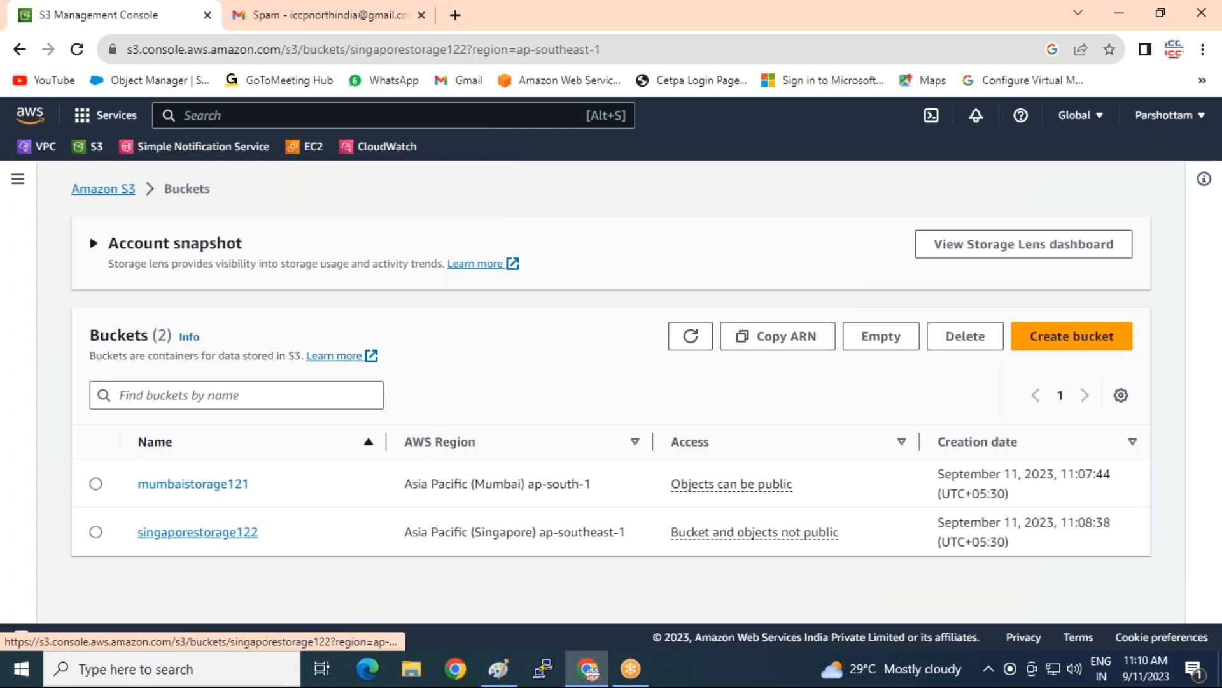
click(1018, 447)
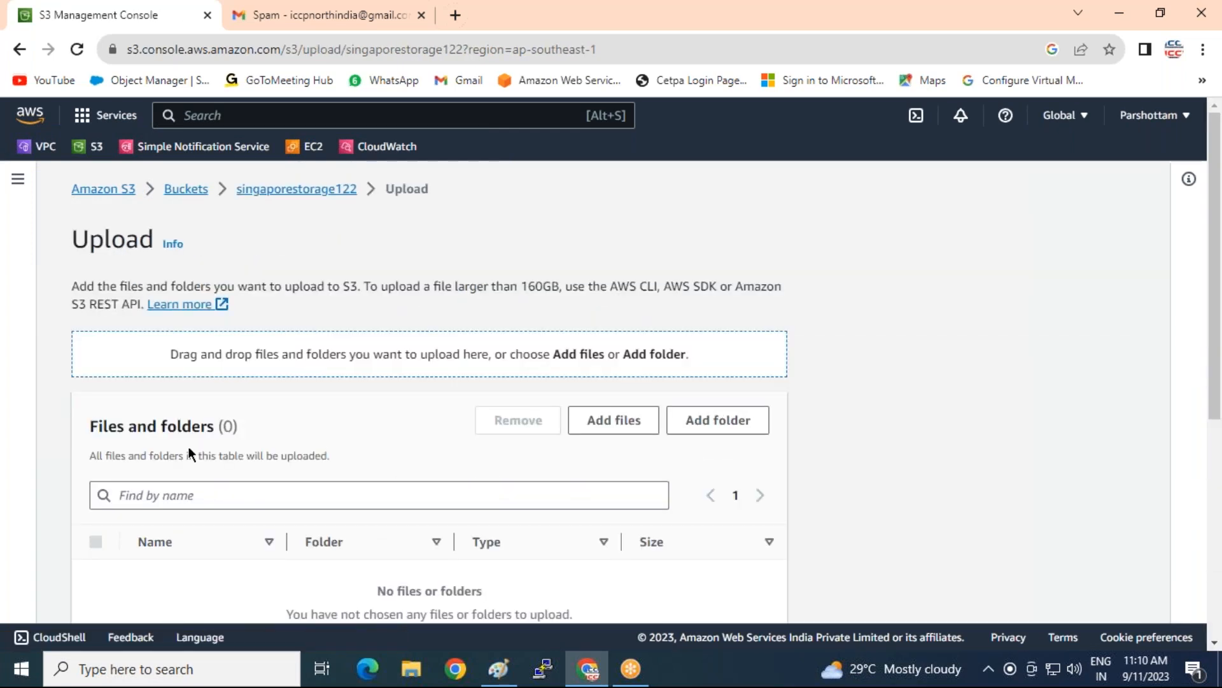
click(628, 423)
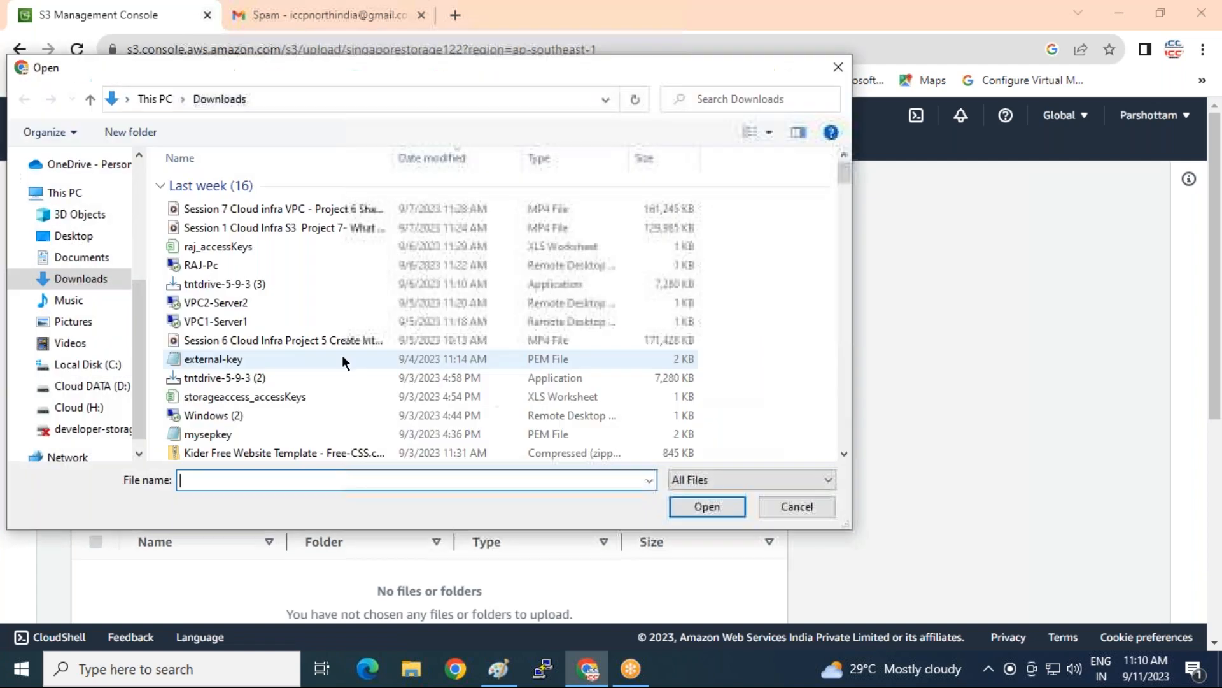
double_click(224, 247)
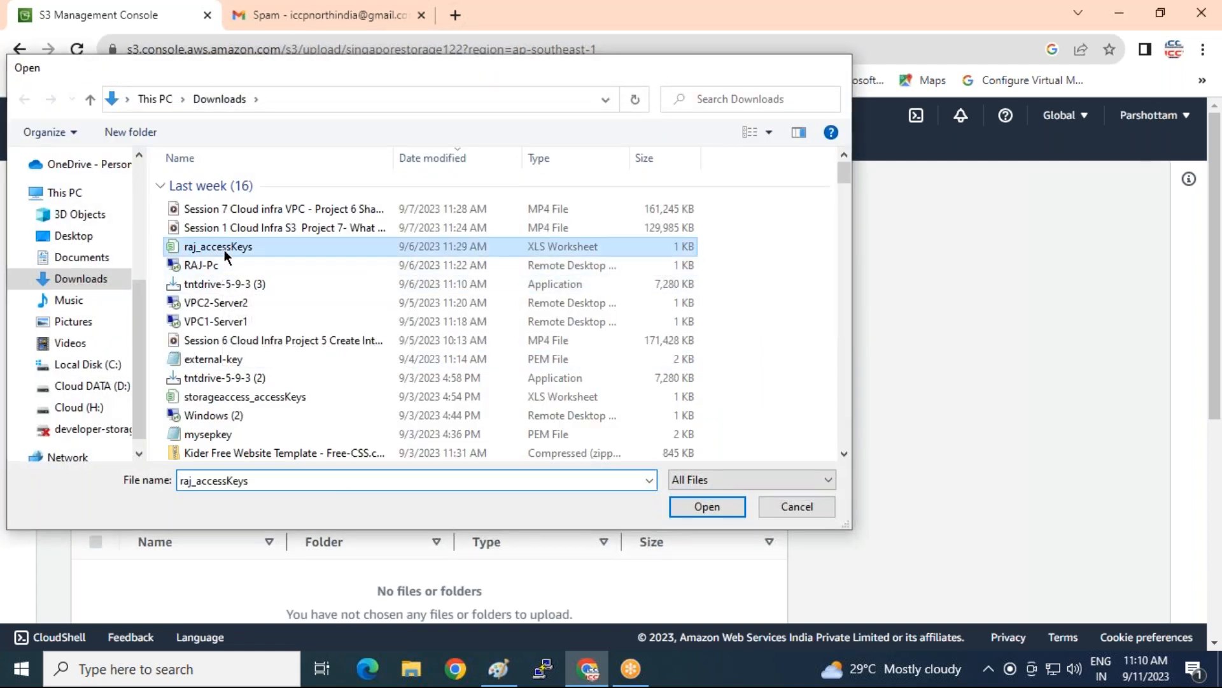
scroll(662, 522, down, 3)
scroll(680, 527, up, 2)
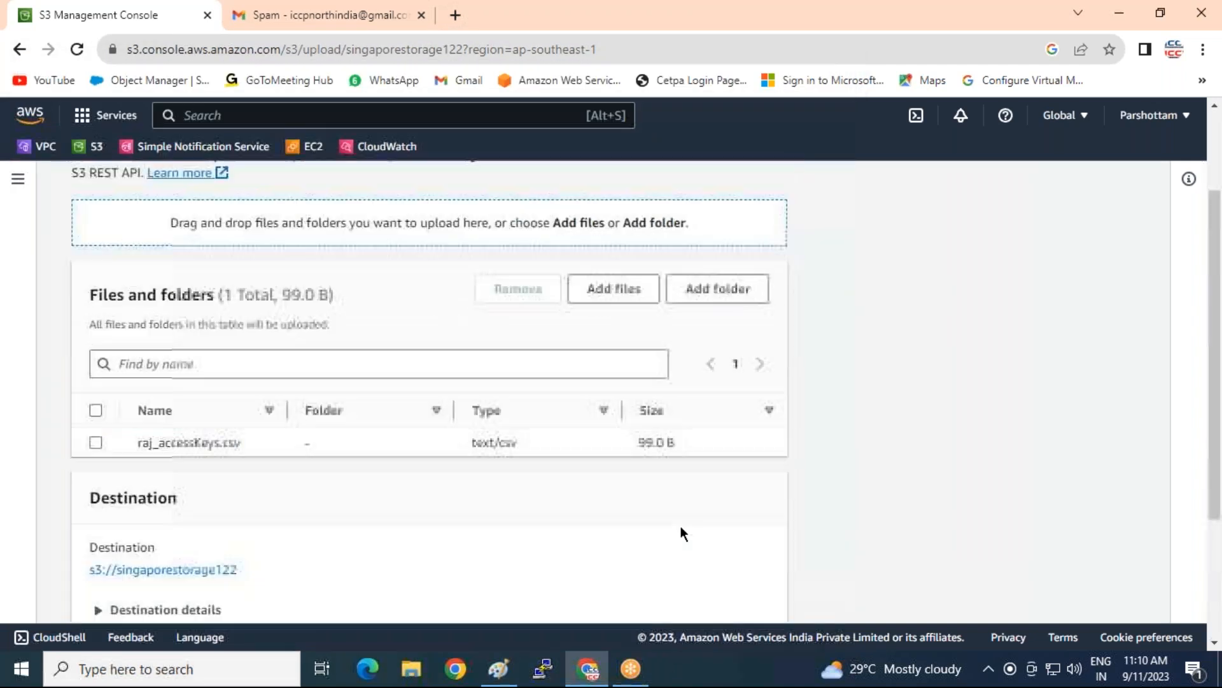
scroll(681, 527, down, 3)
click(739, 606)
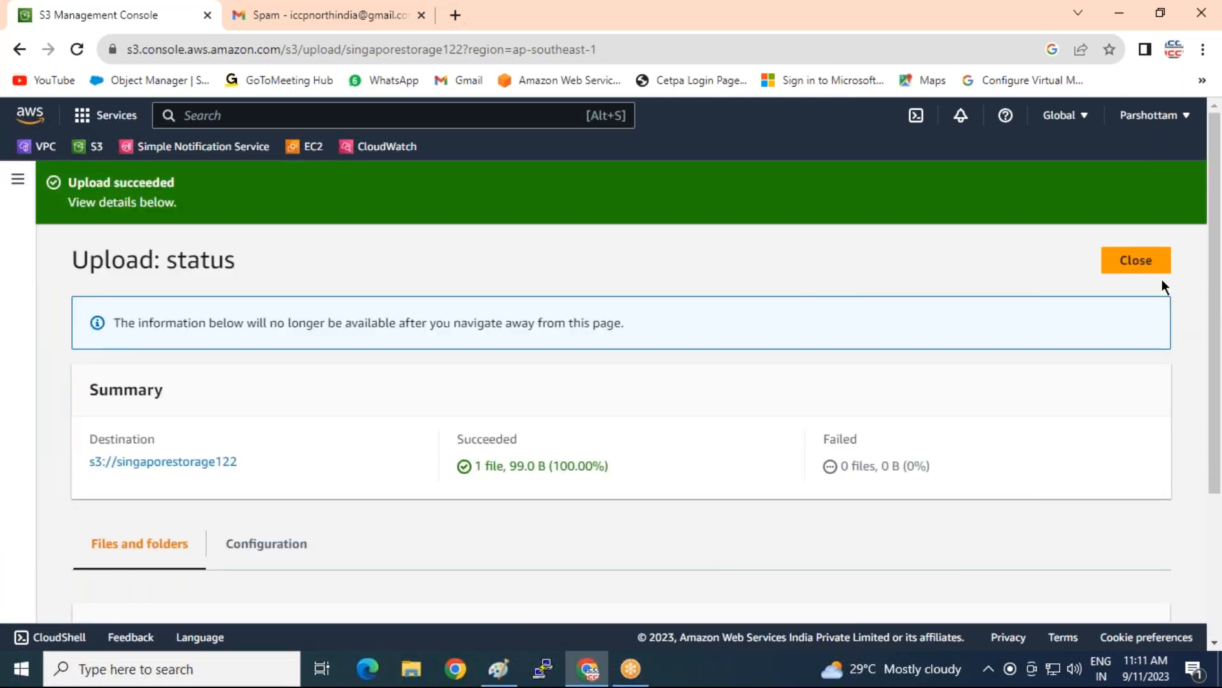
click(1145, 267)
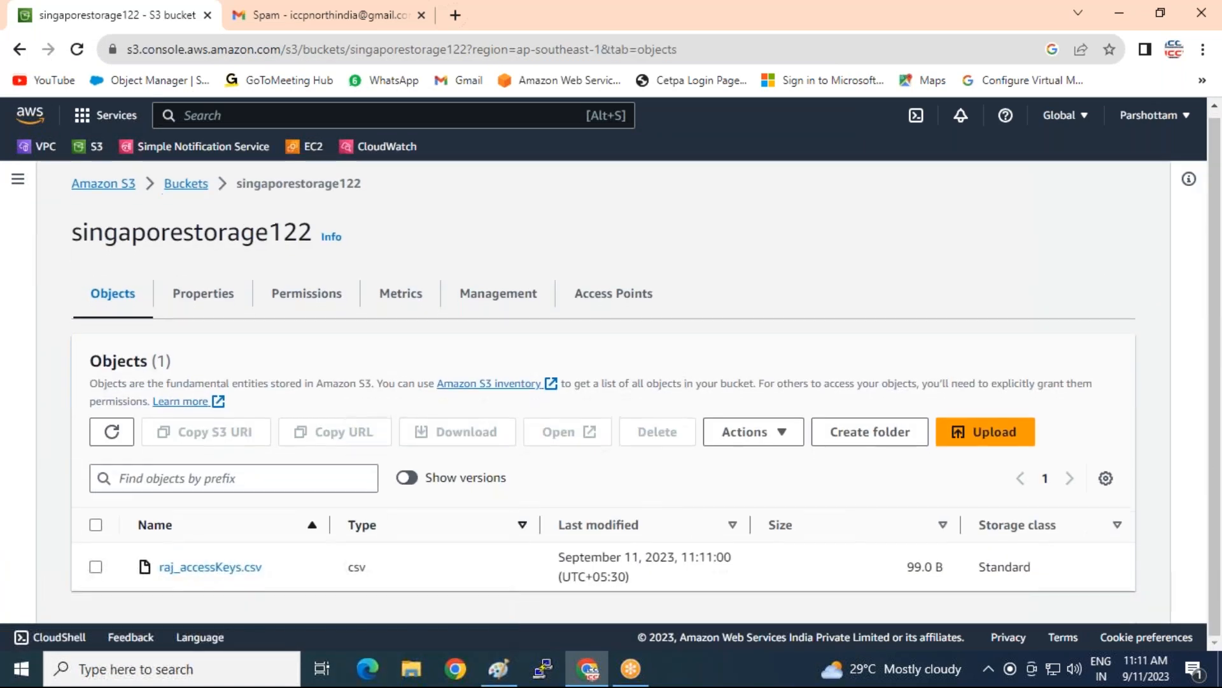
click(97, 570)
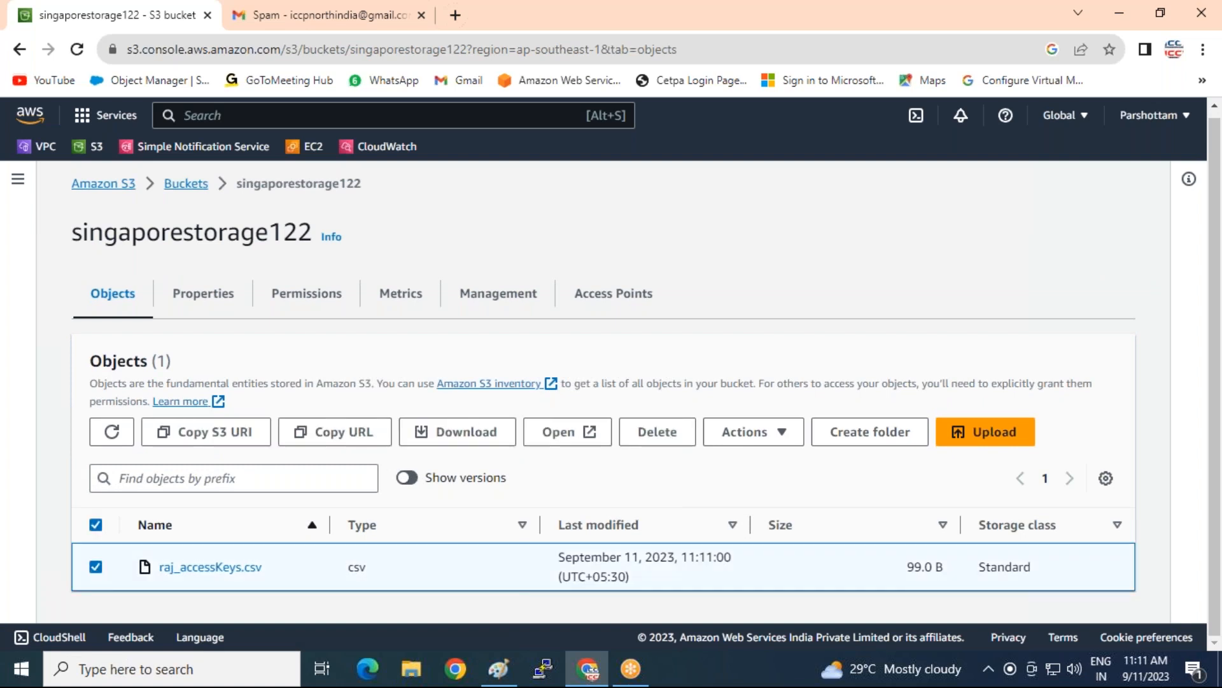
Dismiss the file's Actions menu and switch to singaporestorage122's Permissions tab
click(776, 433)
scroll(803, 296, down, 3)
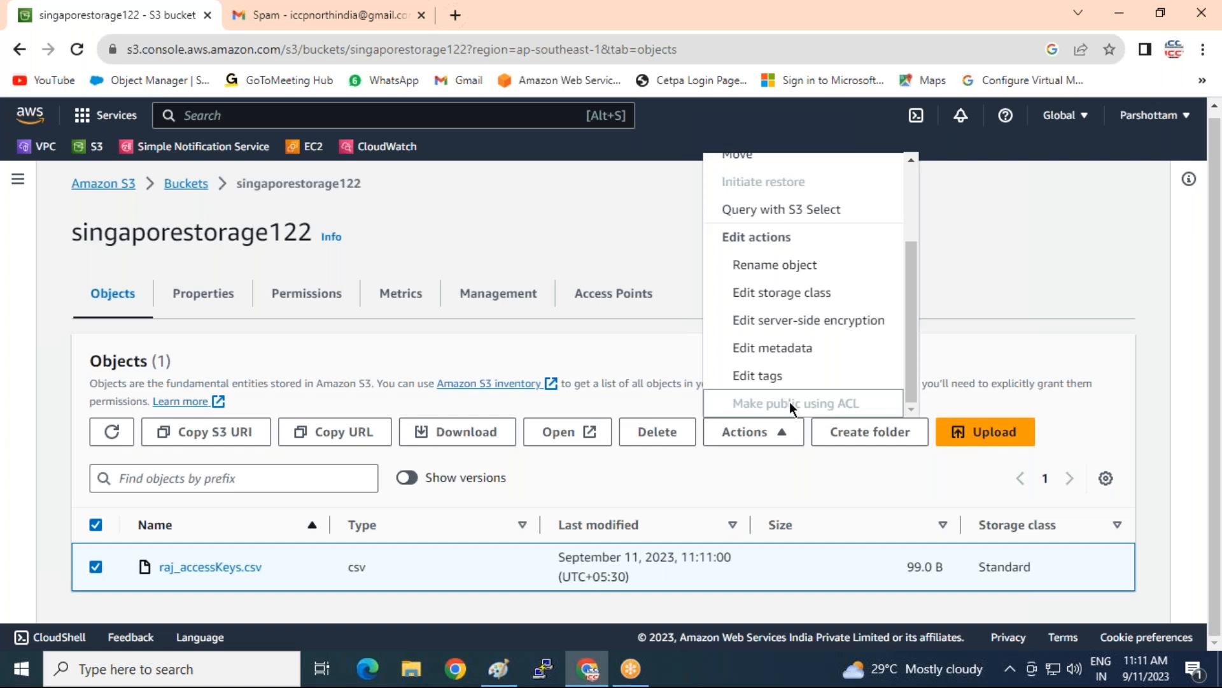
click(994, 238)
click(281, 294)
scroll(424, 370, down, 1)
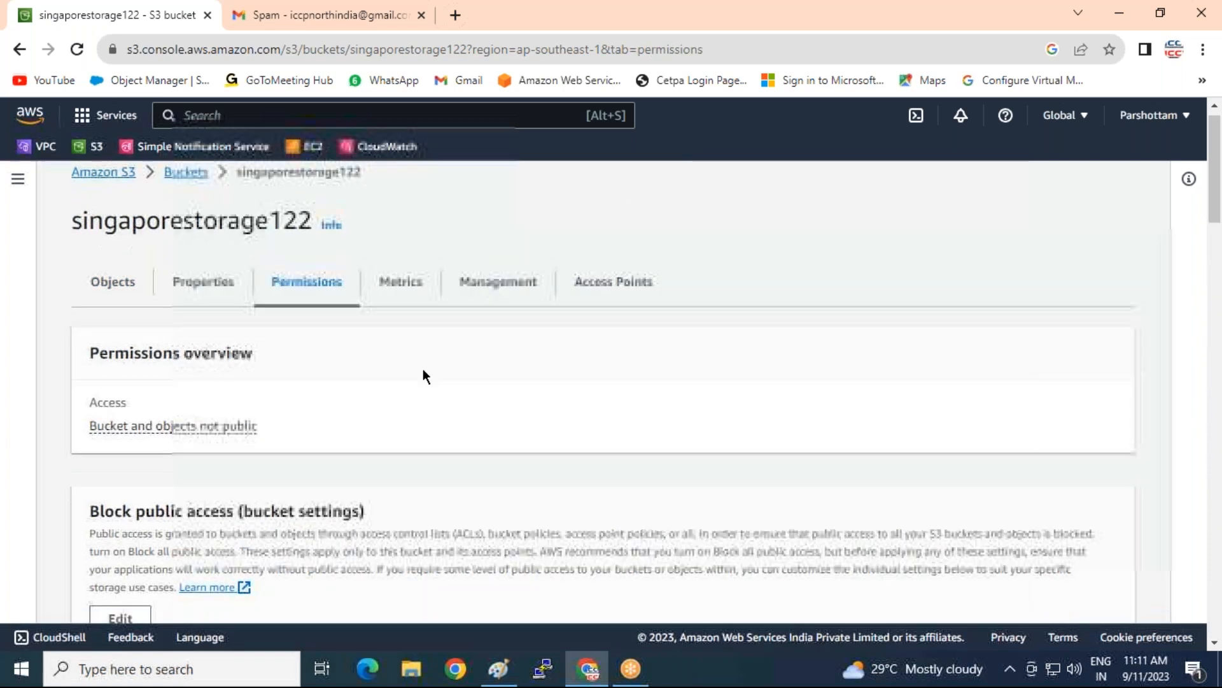
scroll(423, 370, down, 3)
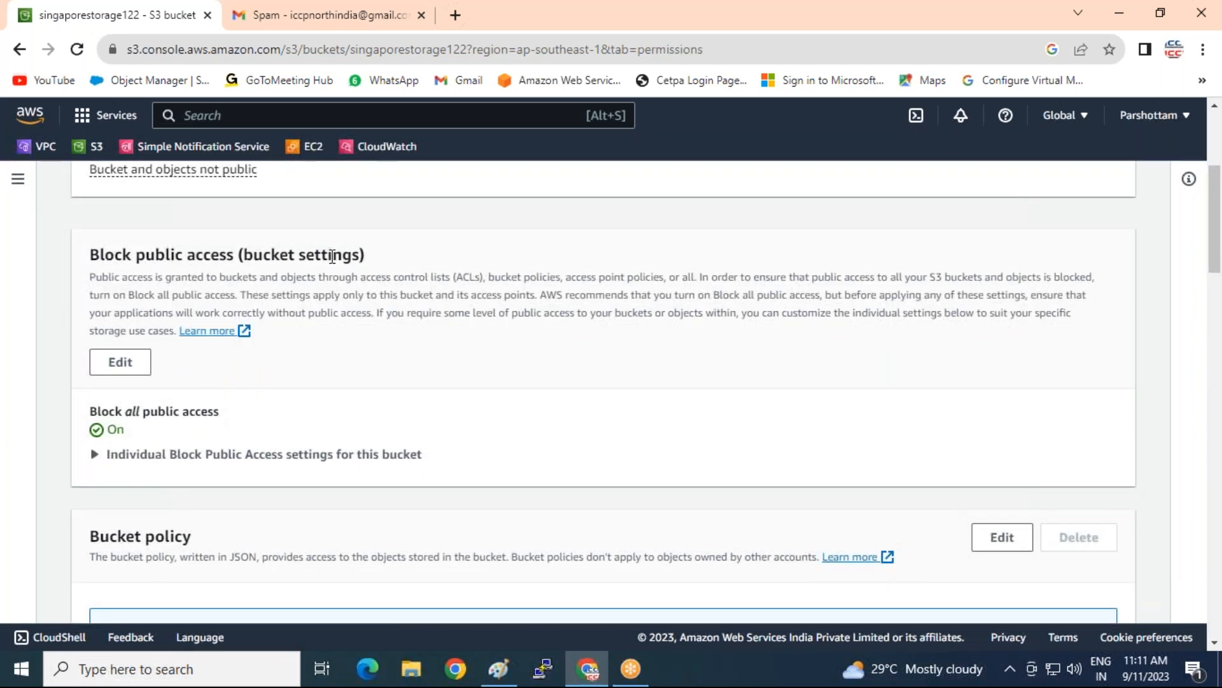
Untick Block all public access, save, and confirm the change by typing 'confirm'
click(121, 361)
scroll(131, 351, down, 4)
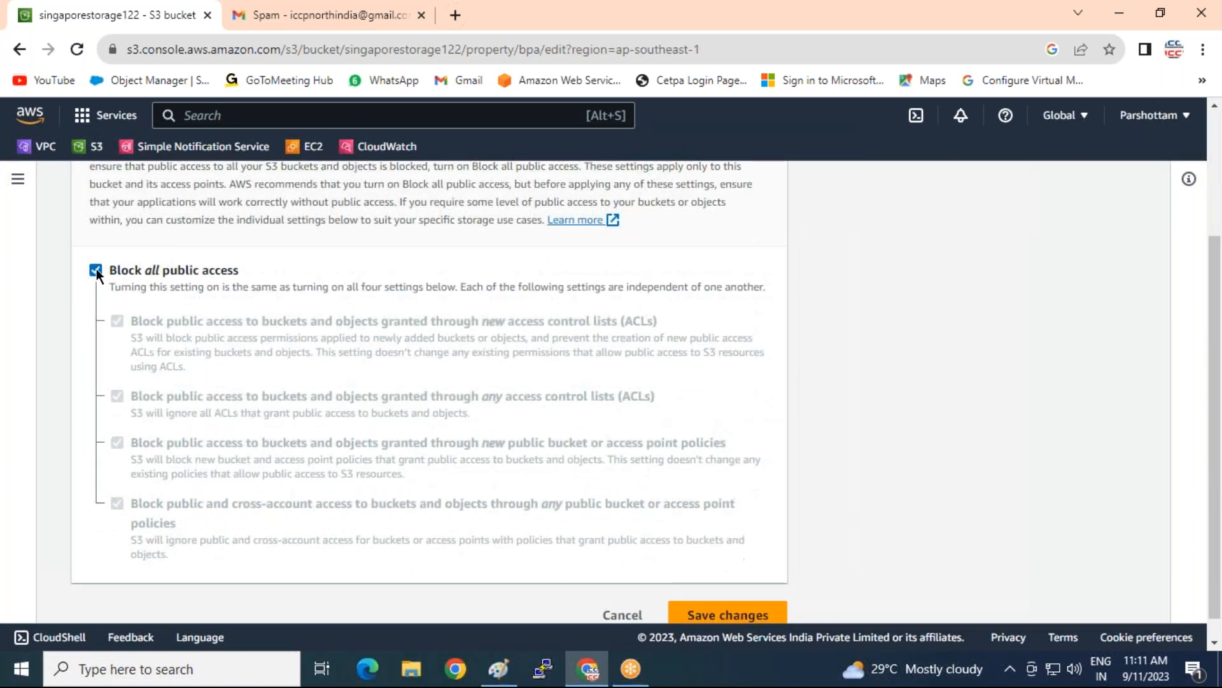
click(95, 270)
scroll(302, 343, down, 1)
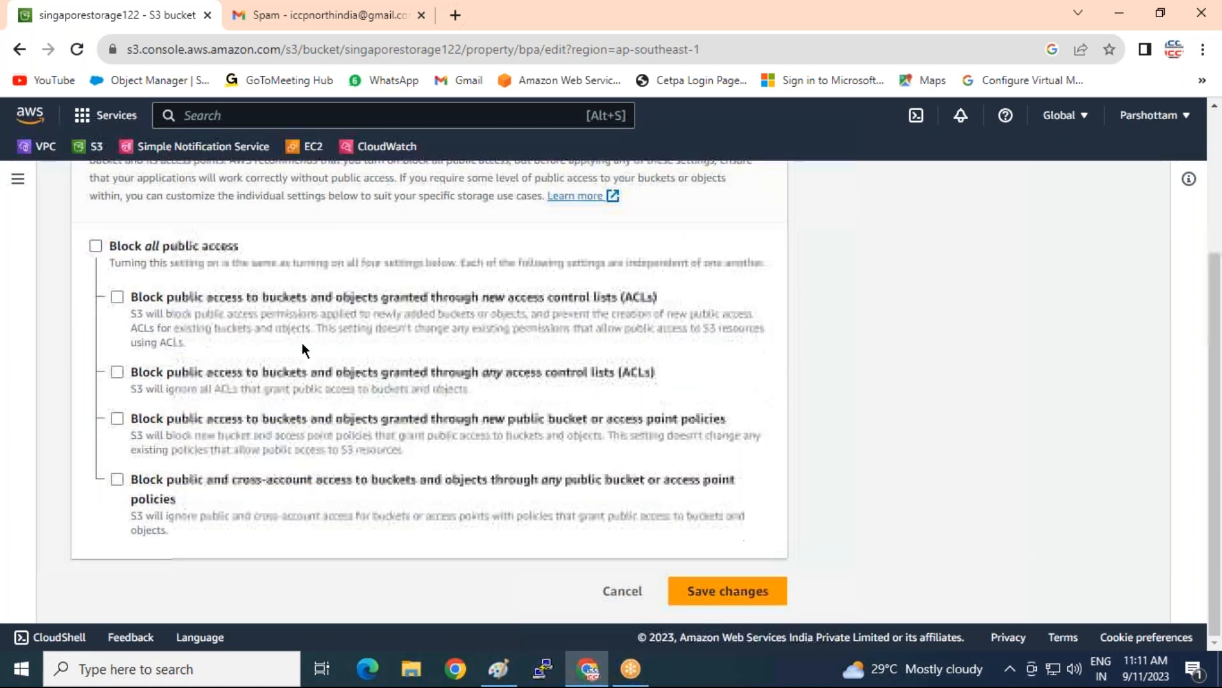
click(702, 589)
click(564, 435)
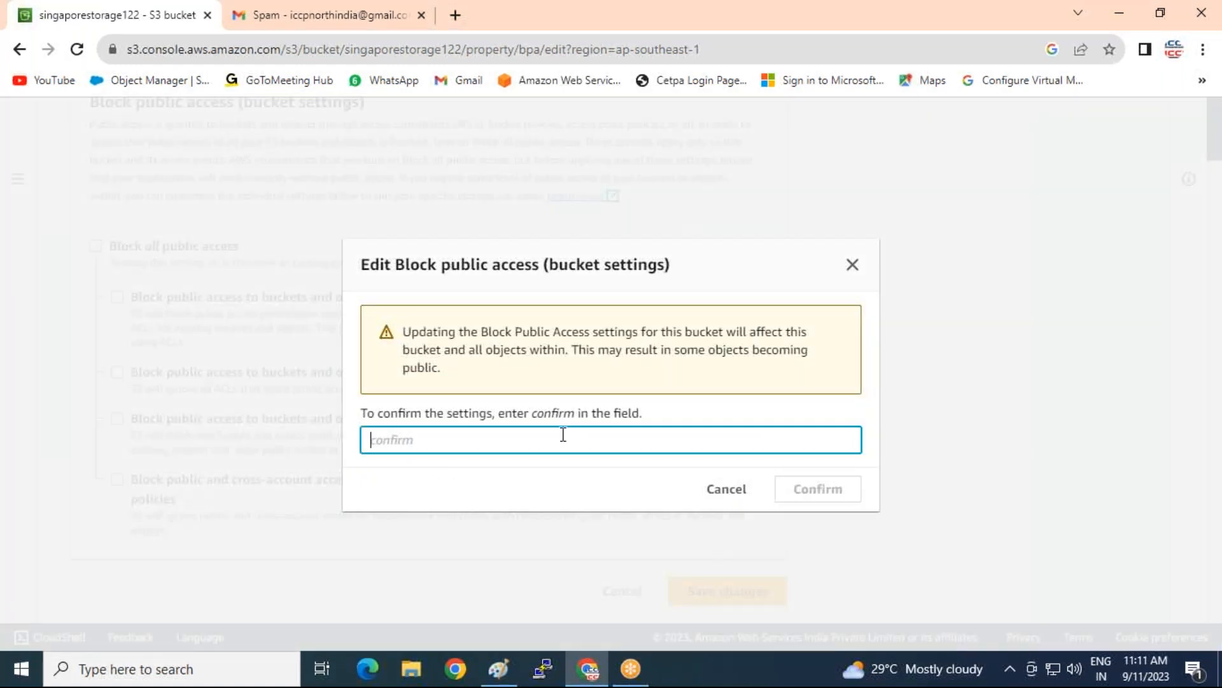
text(confirm)
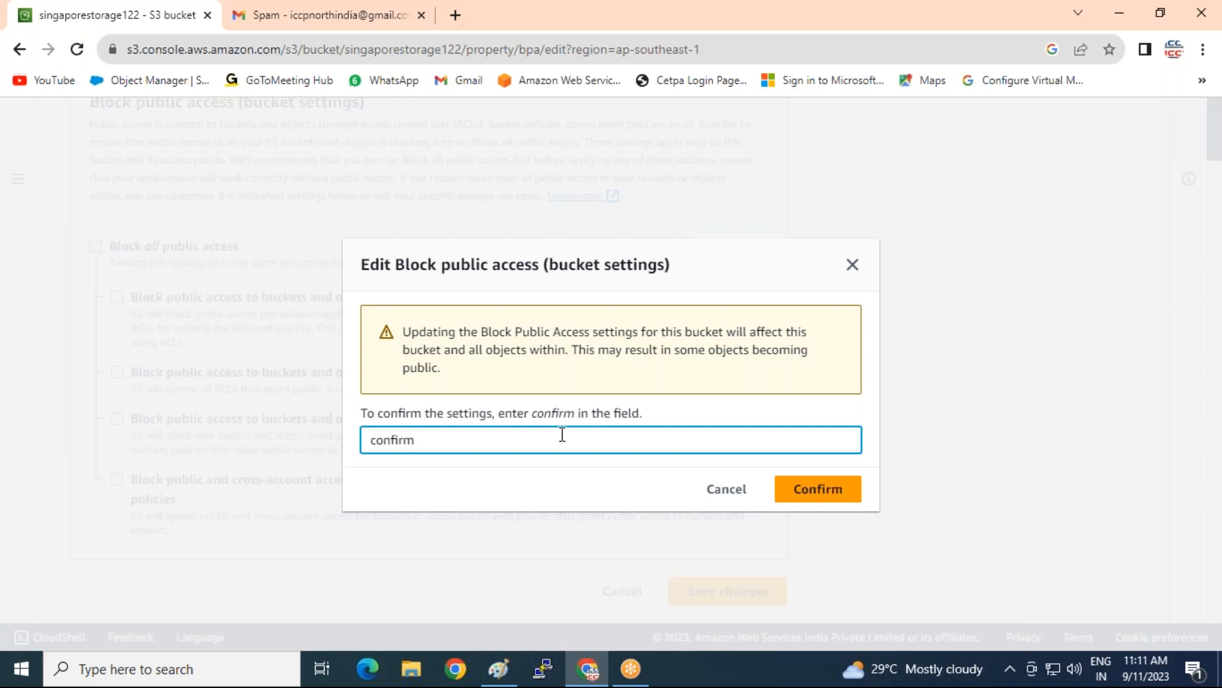
click(786, 489)
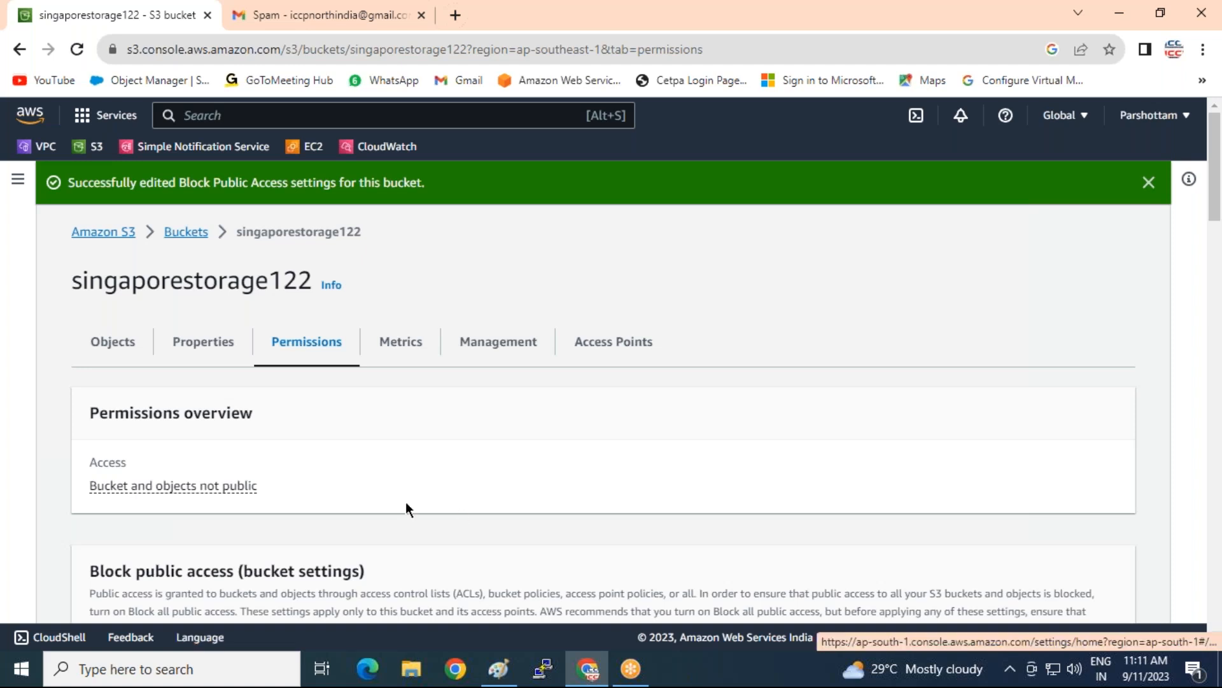
scroll(436, 486, down, 6)
scroll(505, 395, up, 5)
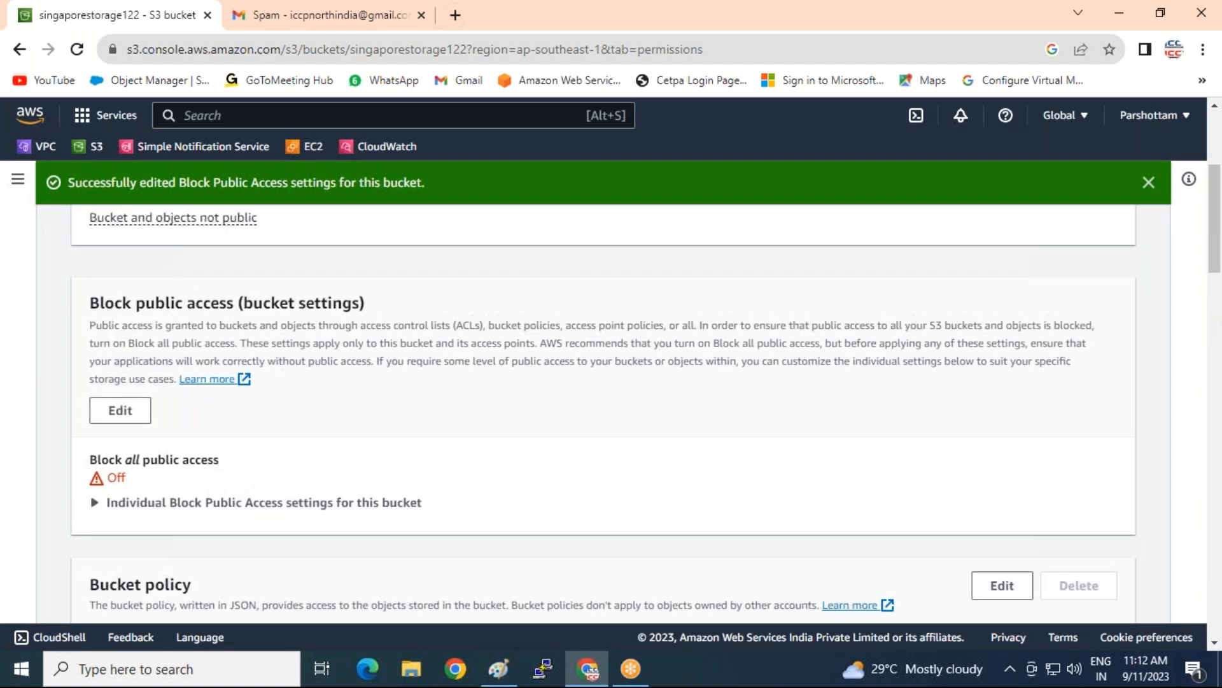
scroll(316, 379, down, 5)
scroll(374, 372, down, 5)
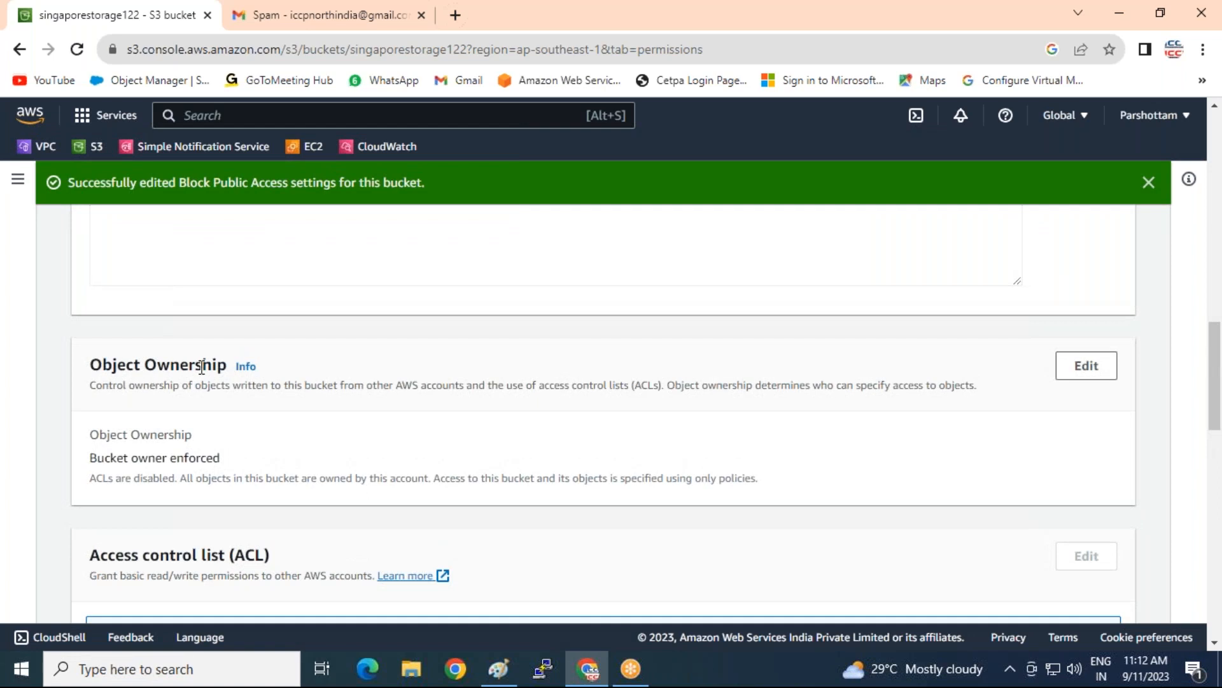
Switch singaporestorage122's Object Ownership to ACLs enabled with Object writer, acknowledging the warning, and save
click(1088, 368)
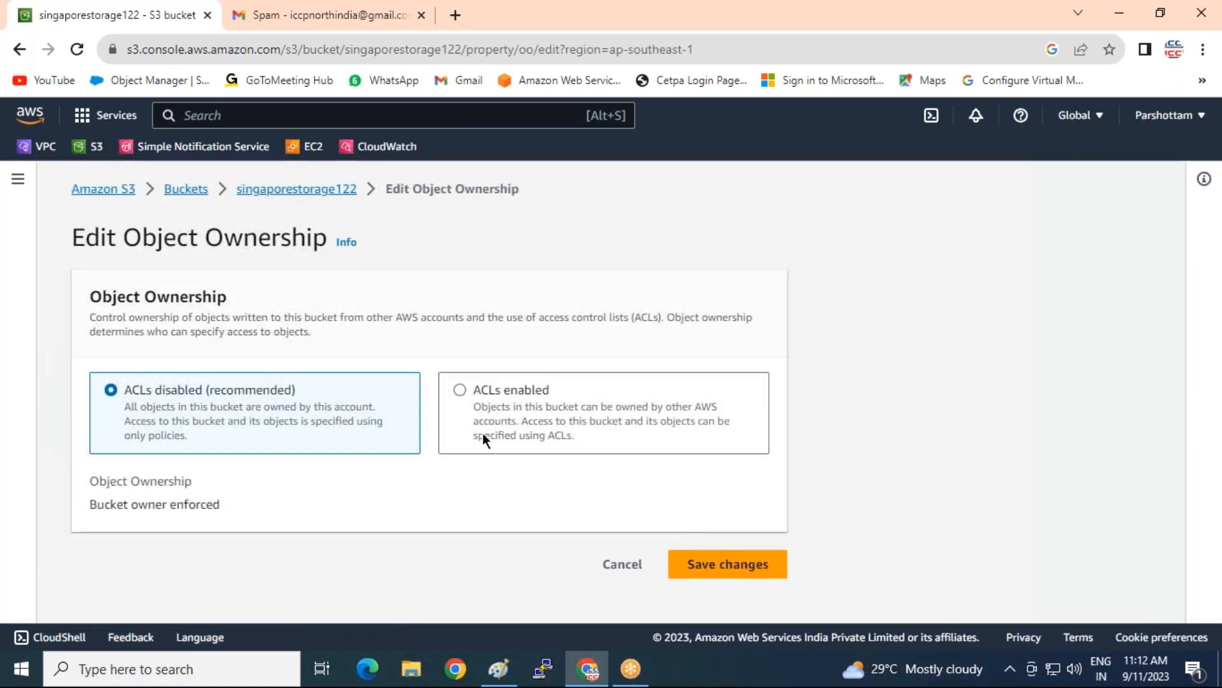
click(458, 386)
scroll(456, 383, down, 4)
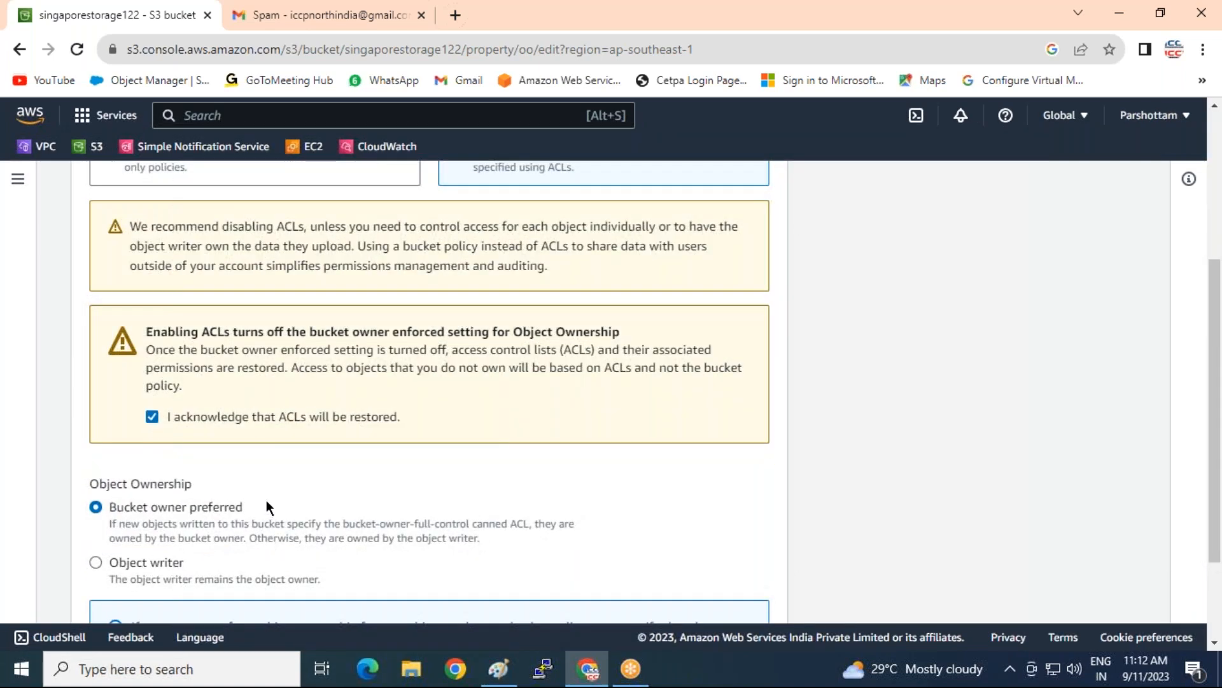
click(97, 561)
click(171, 418)
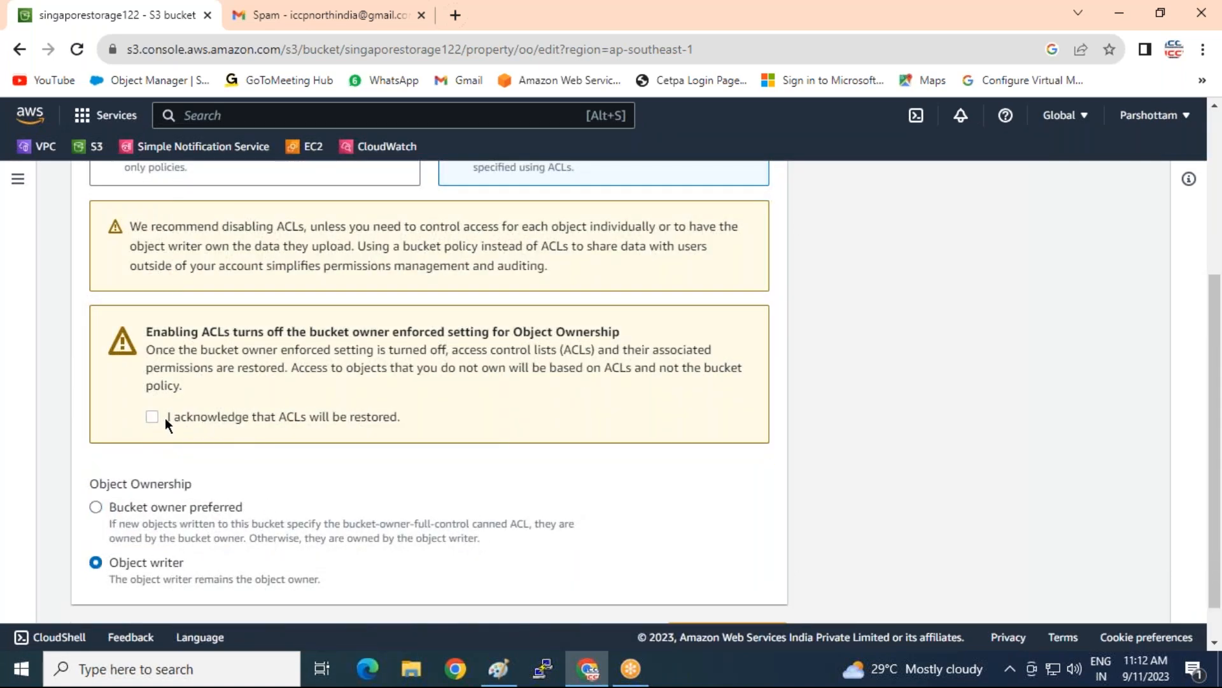
click(152, 417)
scroll(354, 485, down, 1)
click(756, 589)
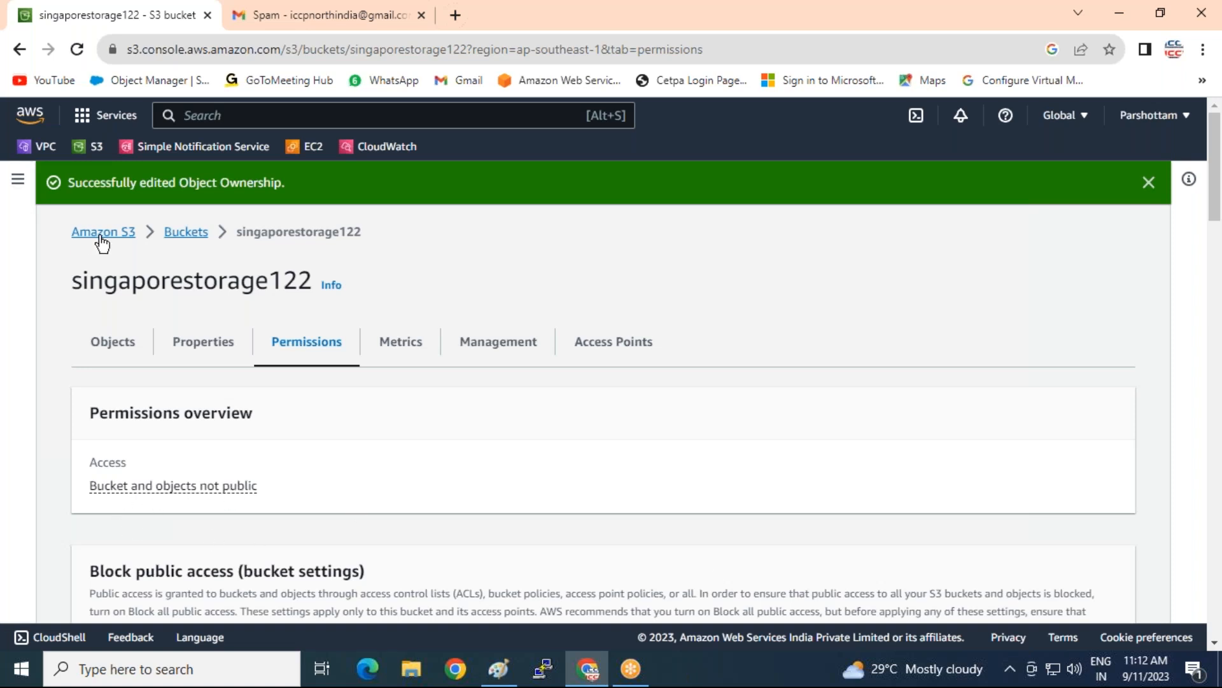
Refresh the bucket list, open singaporestorage122 and select its access-keys CSV file
click(181, 233)
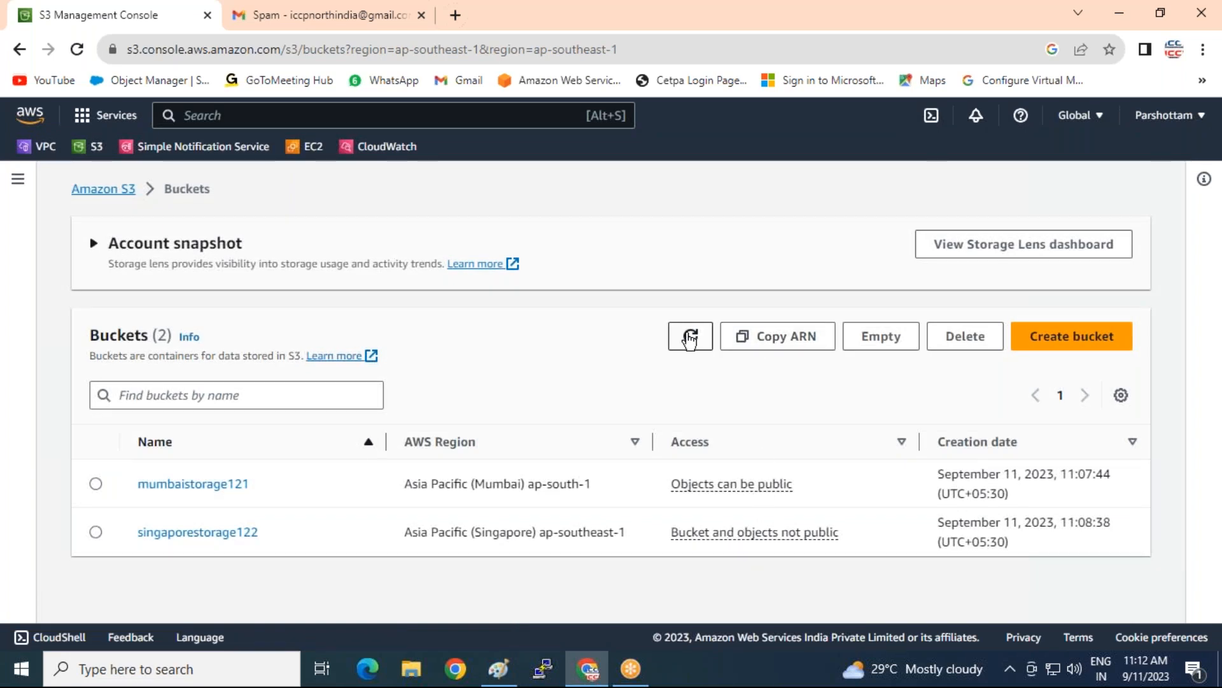
click(692, 336)
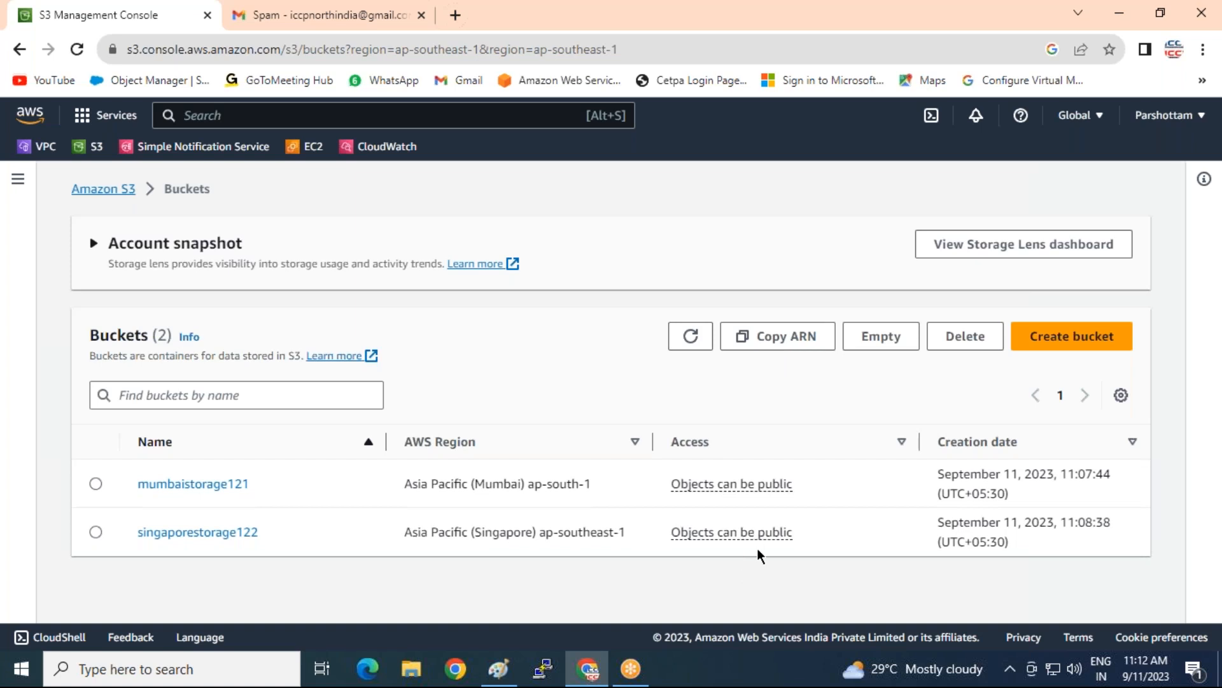
click(191, 533)
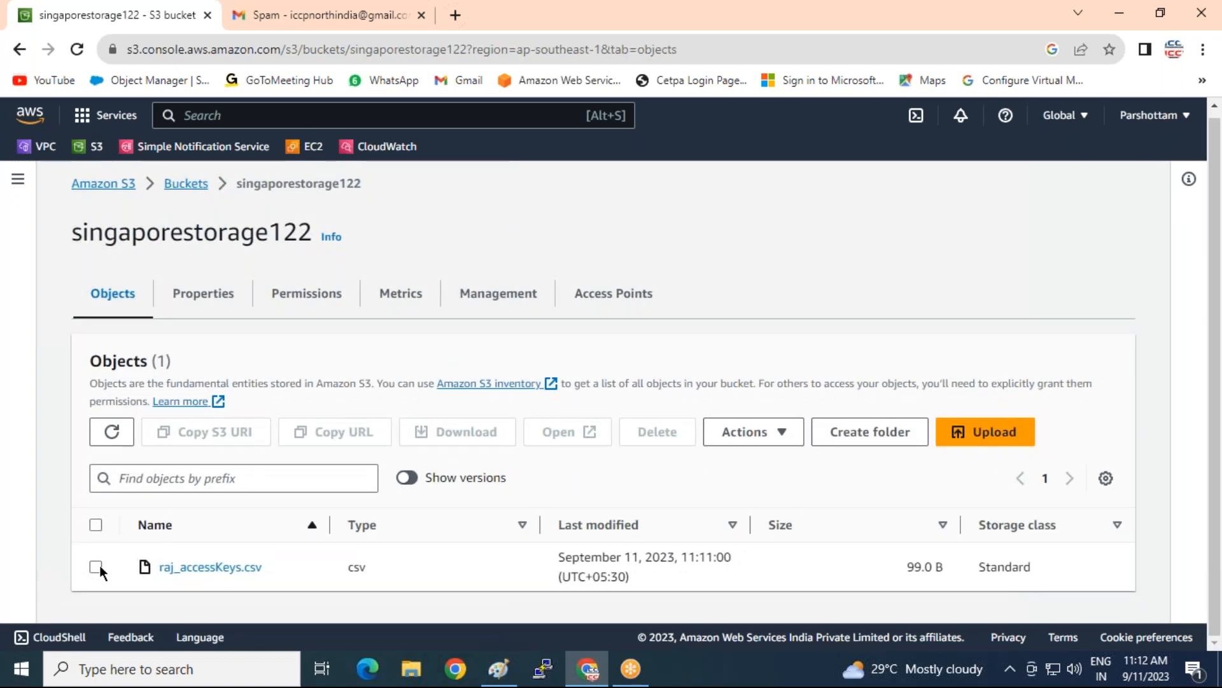
click(97, 566)
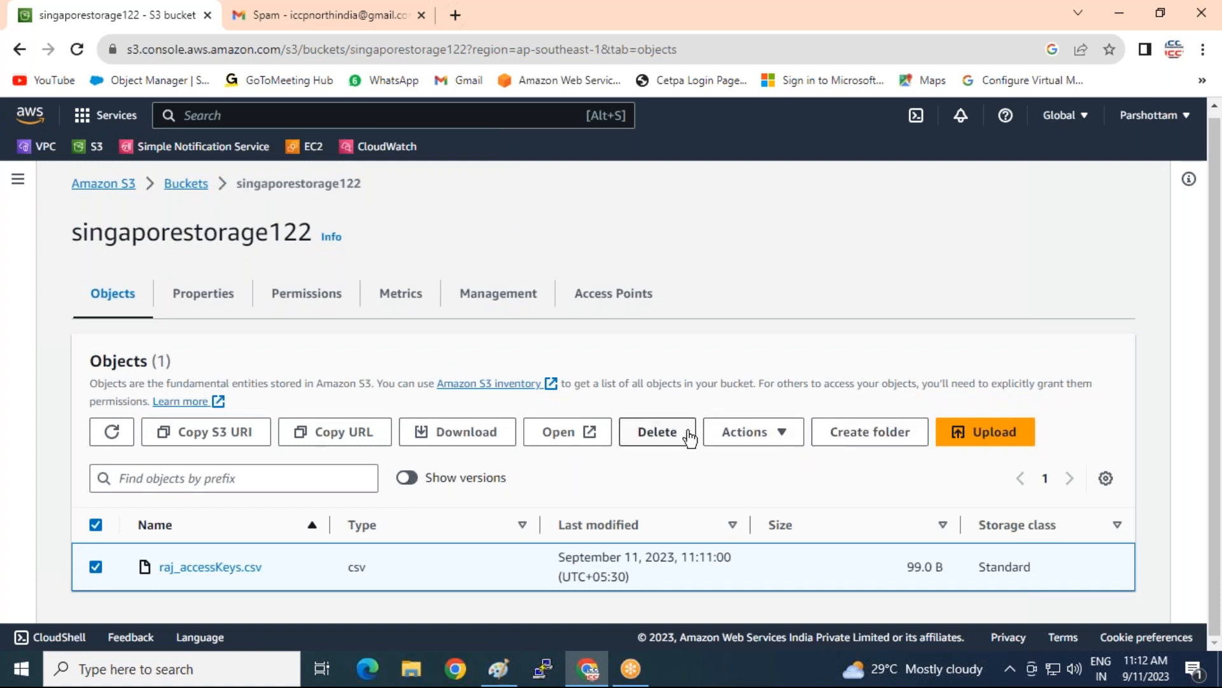
click(785, 436)
scroll(802, 408, down, 2)
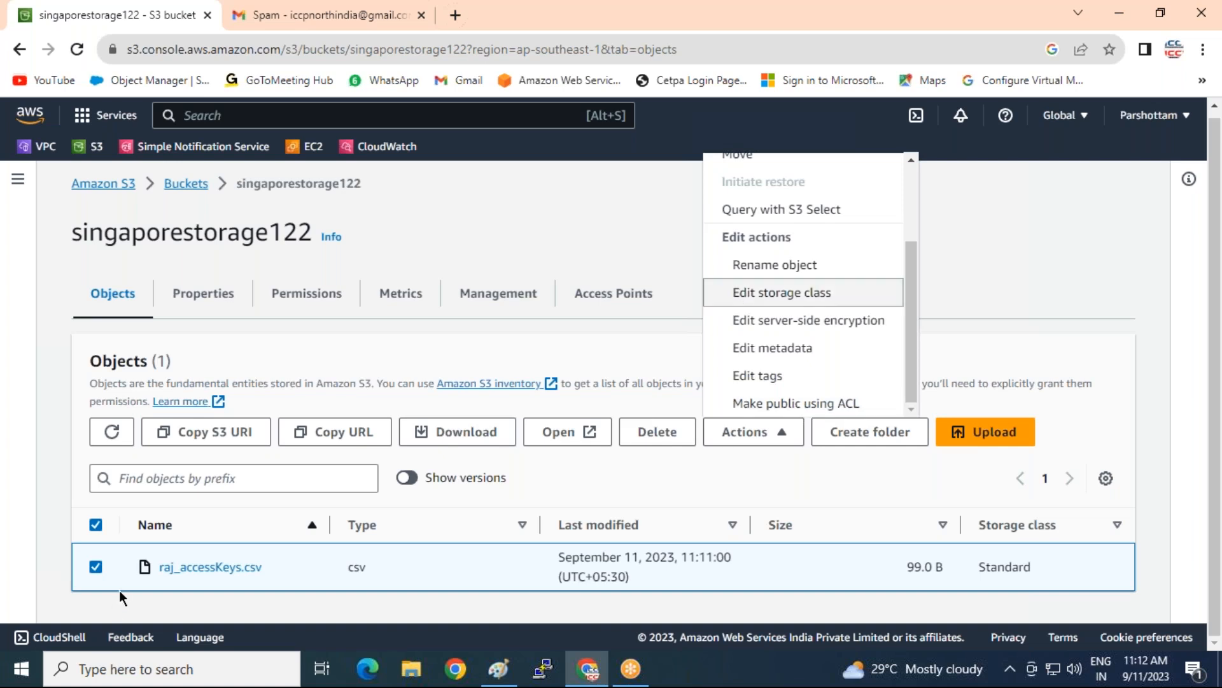
click(180, 594)
Delete the access-keys CSV by confirming with 'delete', then bring the Paint diagram forward
click(657, 431)
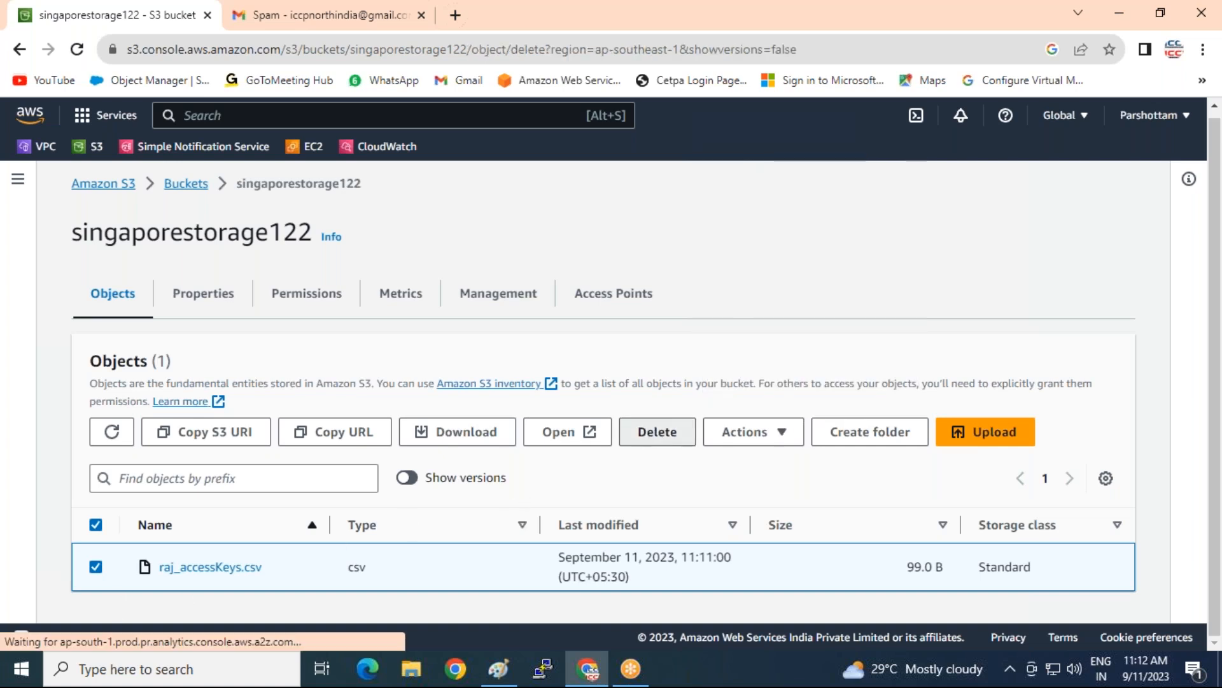
scroll(543, 459, down, 2)
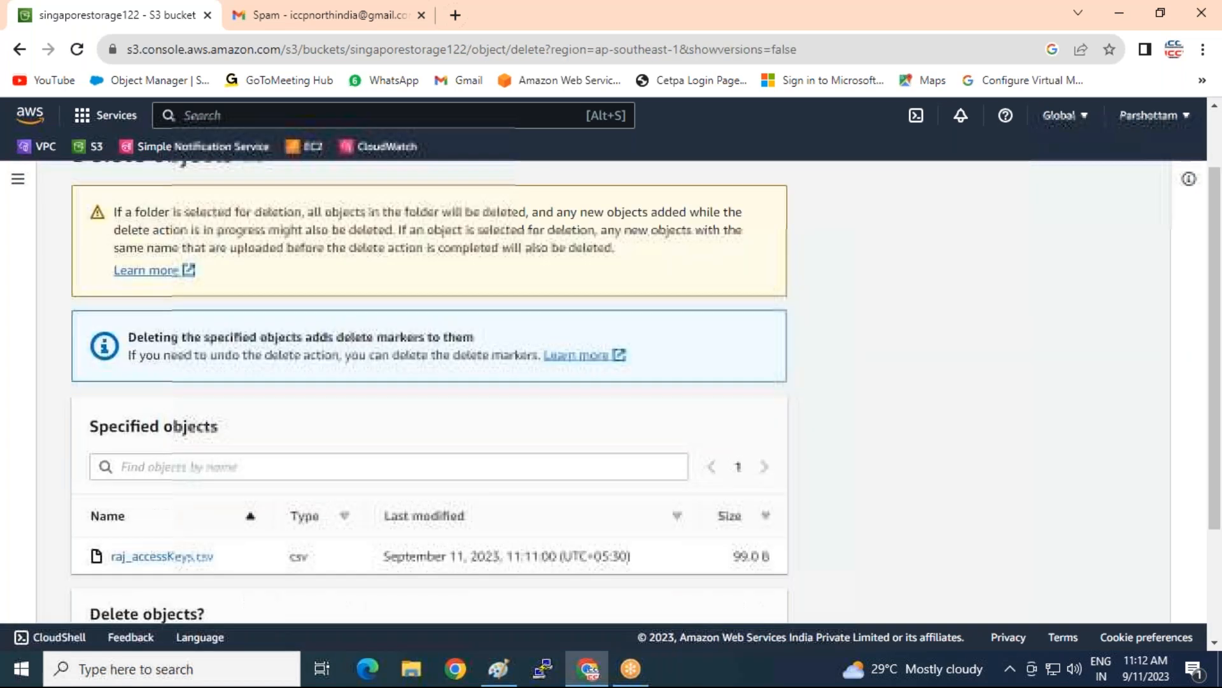
scroll(104, 427, down, 3)
click(140, 521)
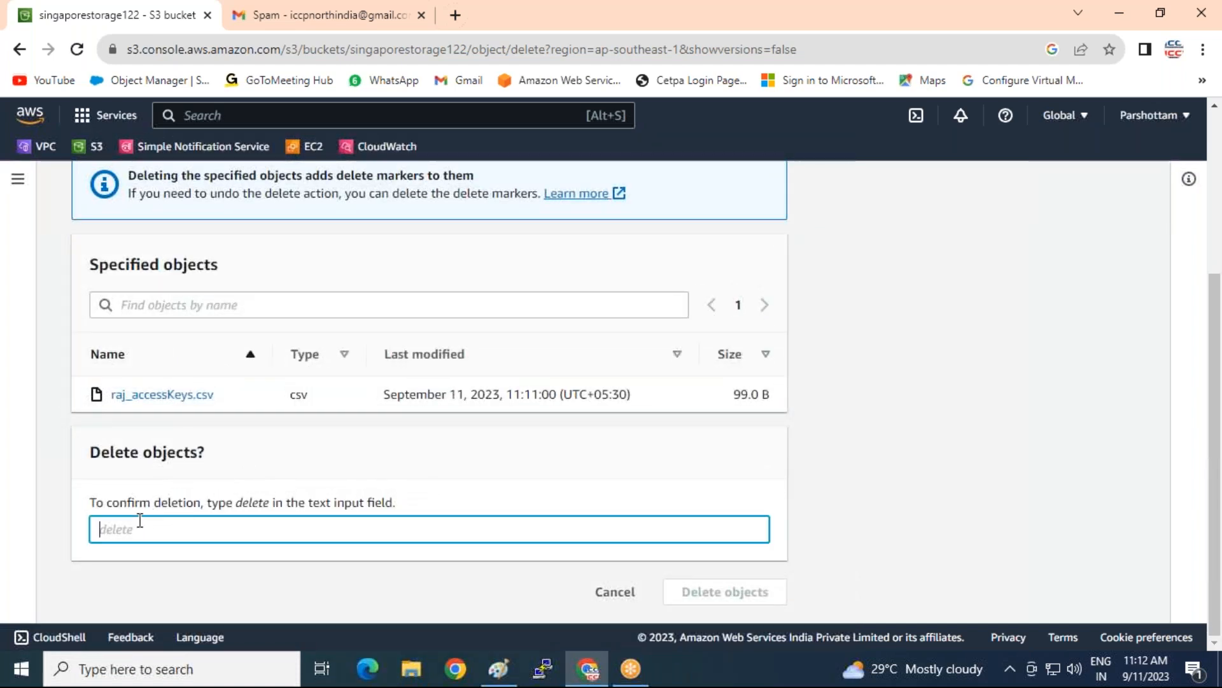
text(delete)
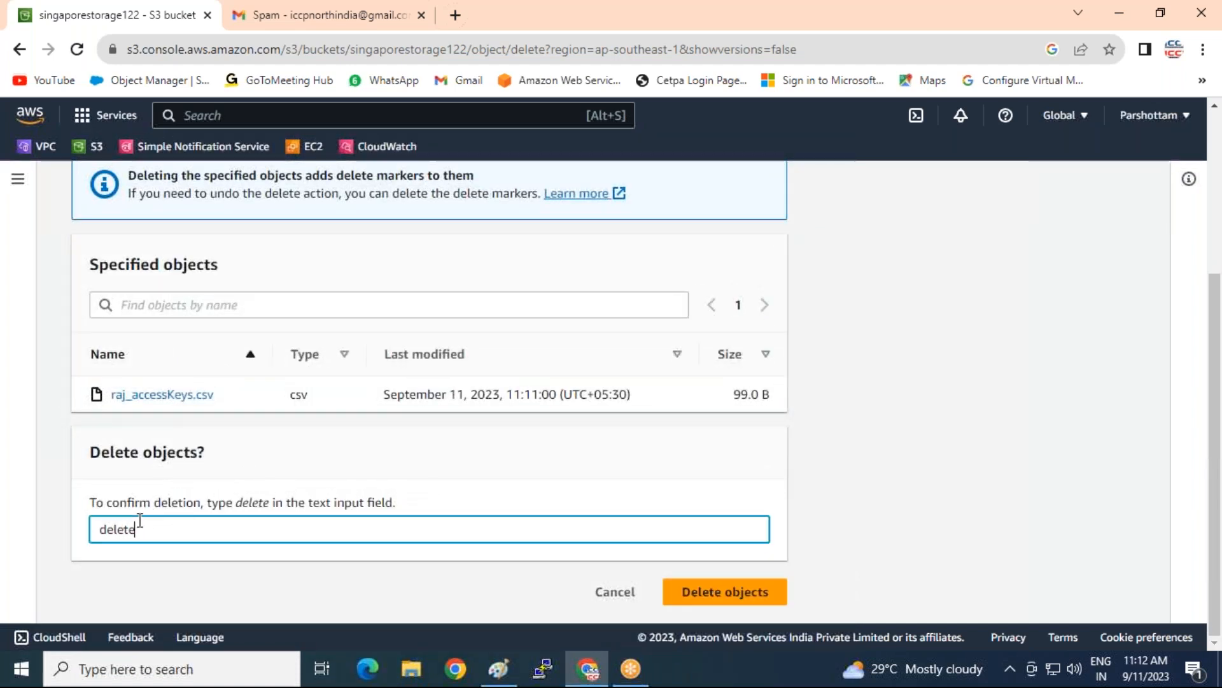
click(680, 590)
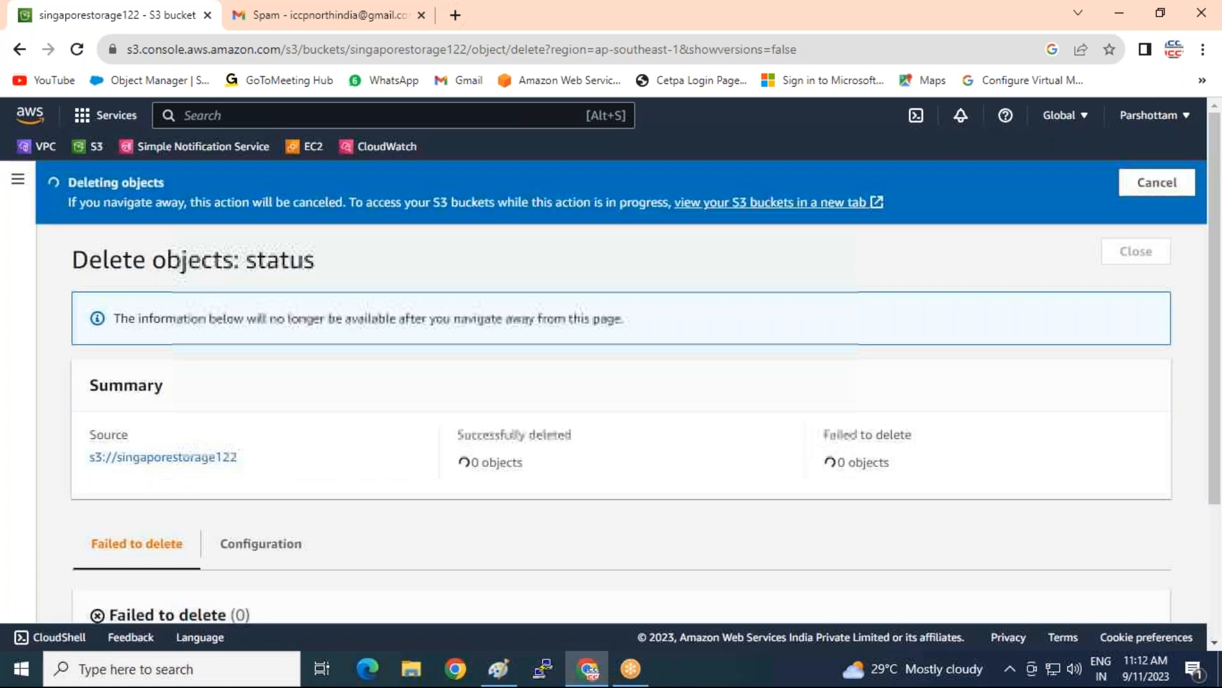
click(1136, 251)
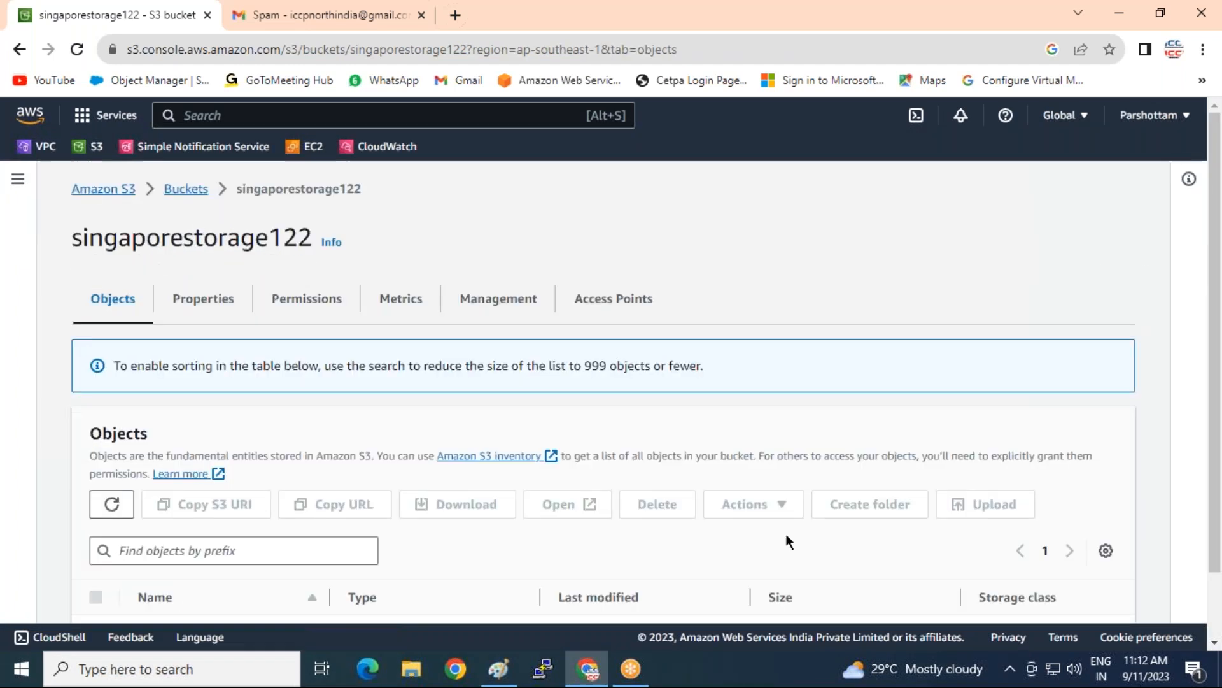
click(500, 670)
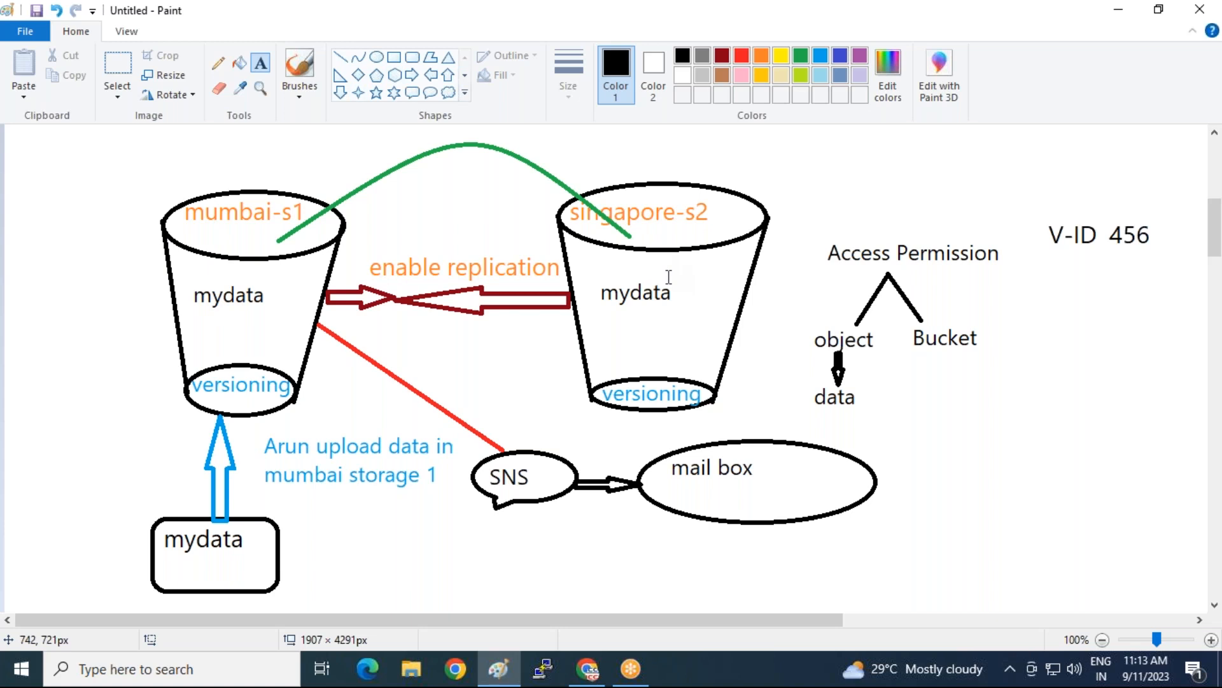
From mumbaistorage121's Management settings, start a new replication rule
click(579, 674)
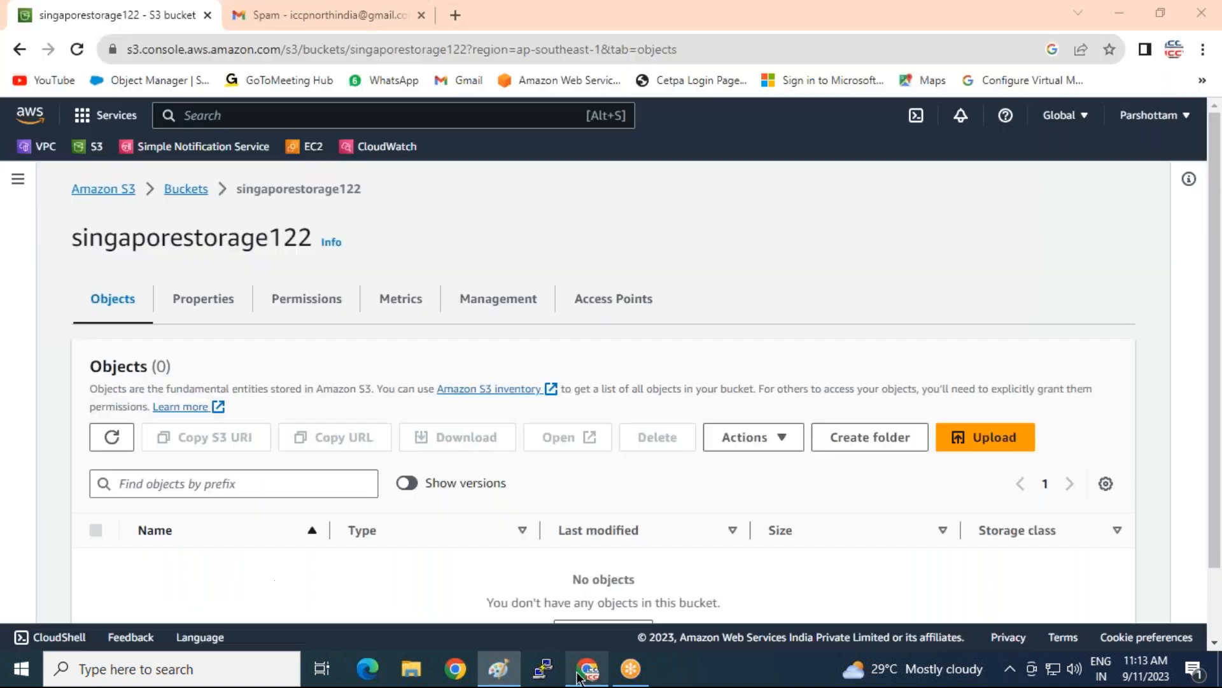
click(202, 190)
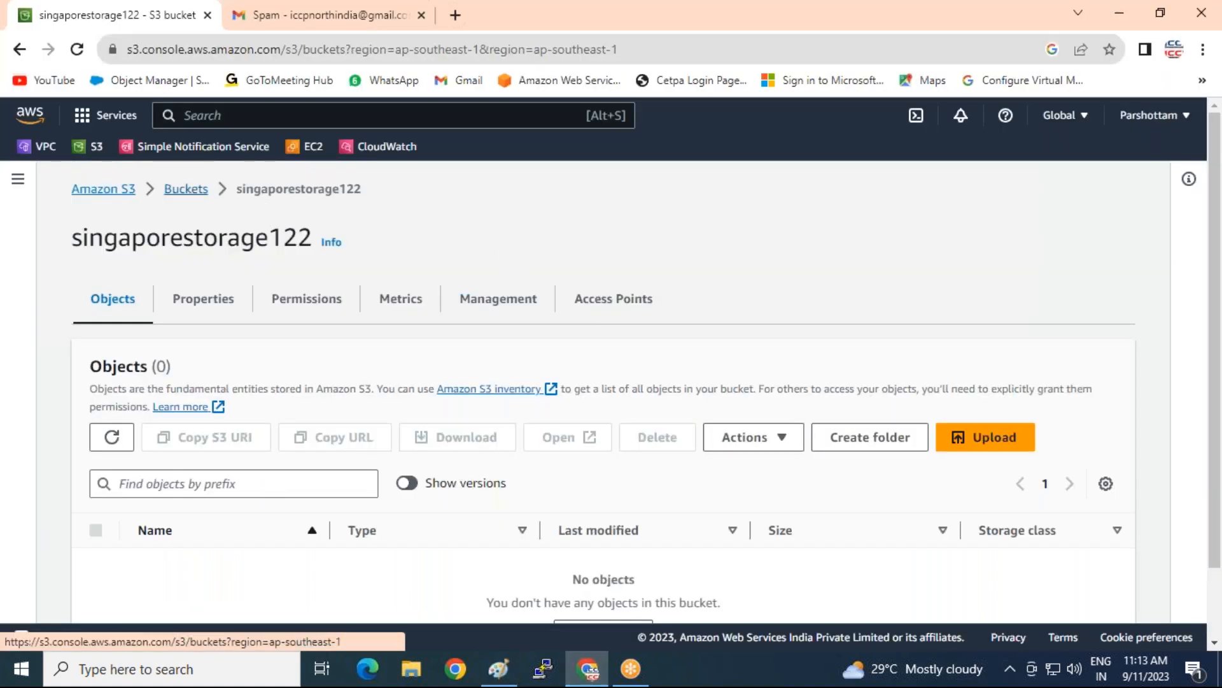
click(208, 485)
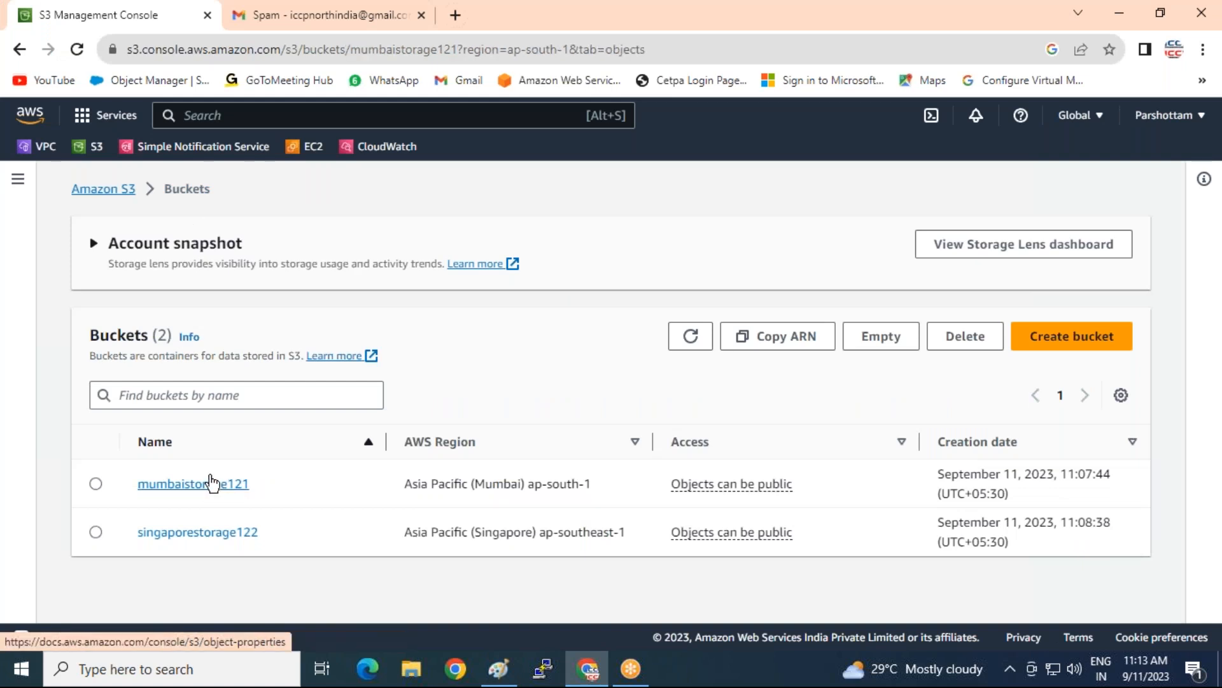
click(516, 297)
scroll(510, 300, down, 2)
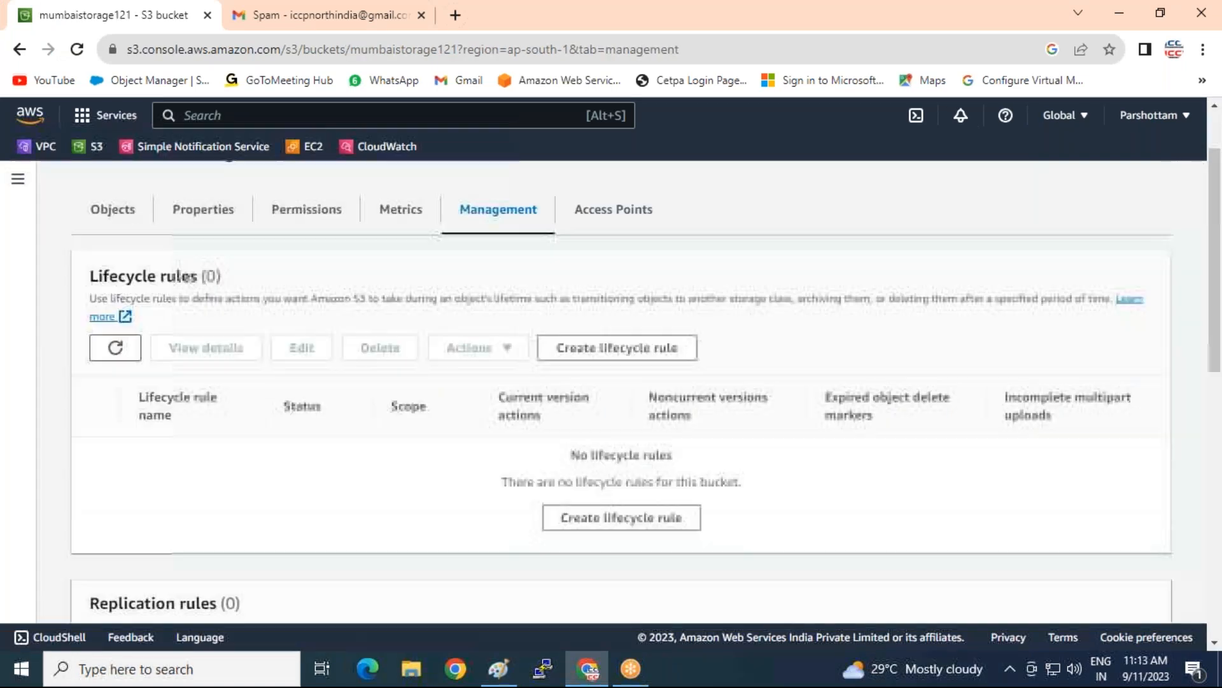
scroll(128, 257, down, 5)
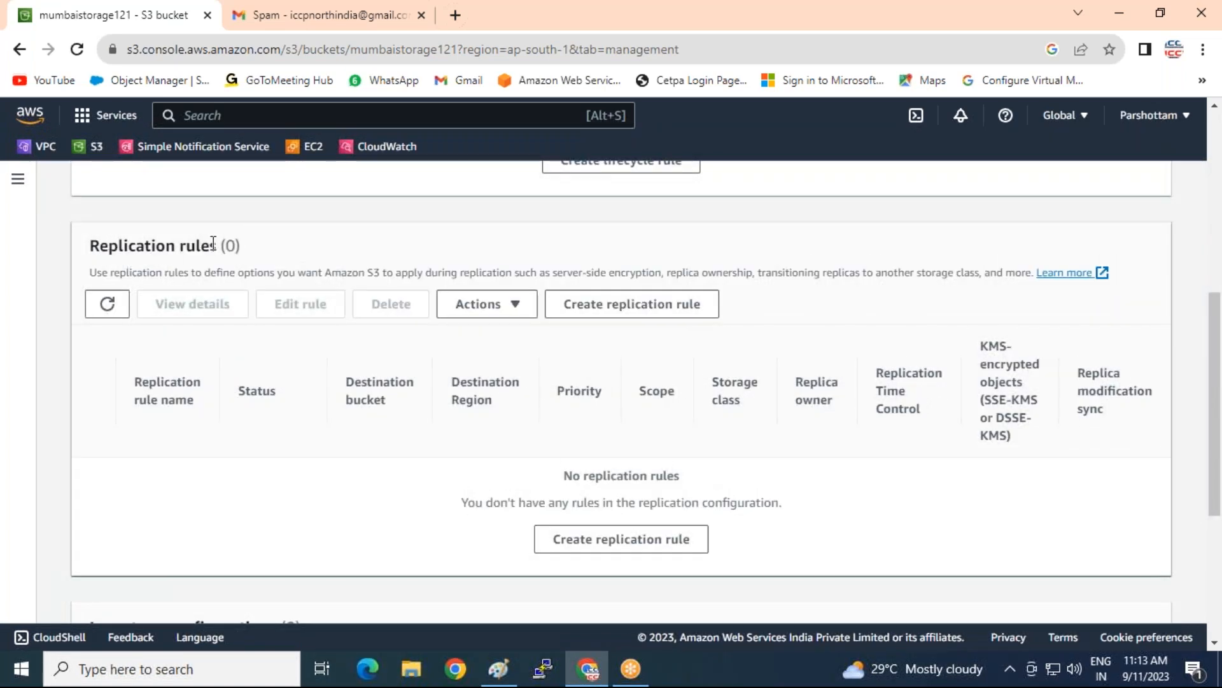
click(613, 312)
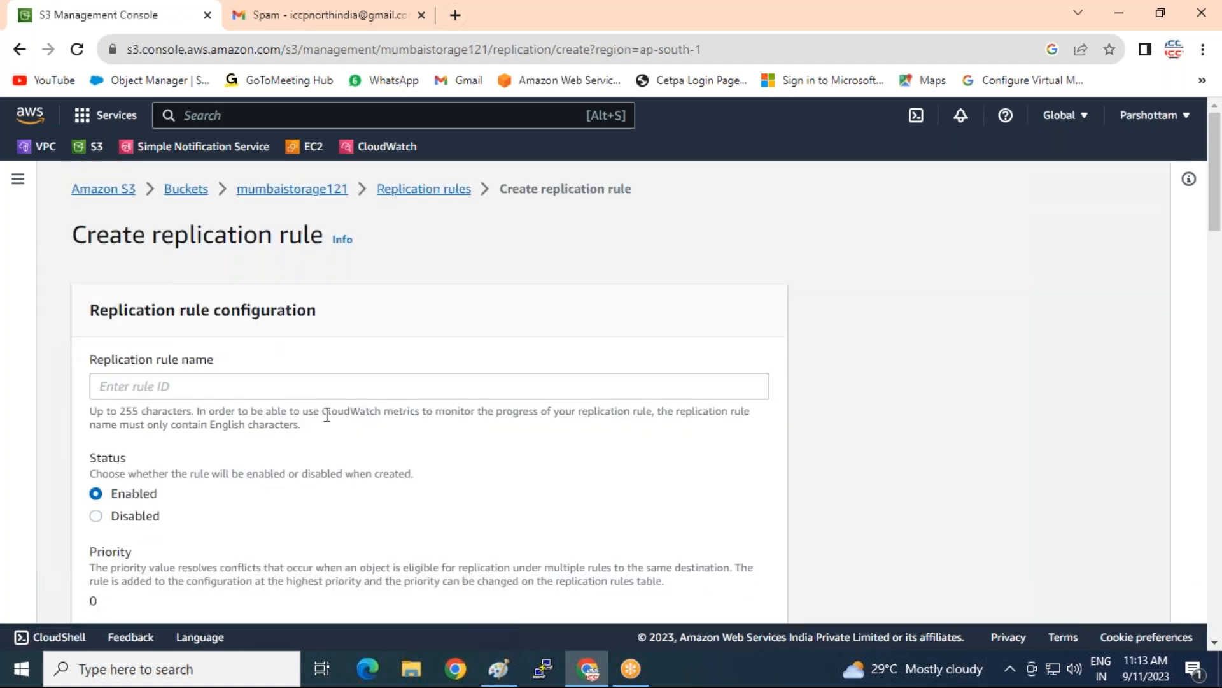
click(313, 373)
Name the replication rule mumbai-to-singapore and scope it to all objects in the bucket
text(mum)
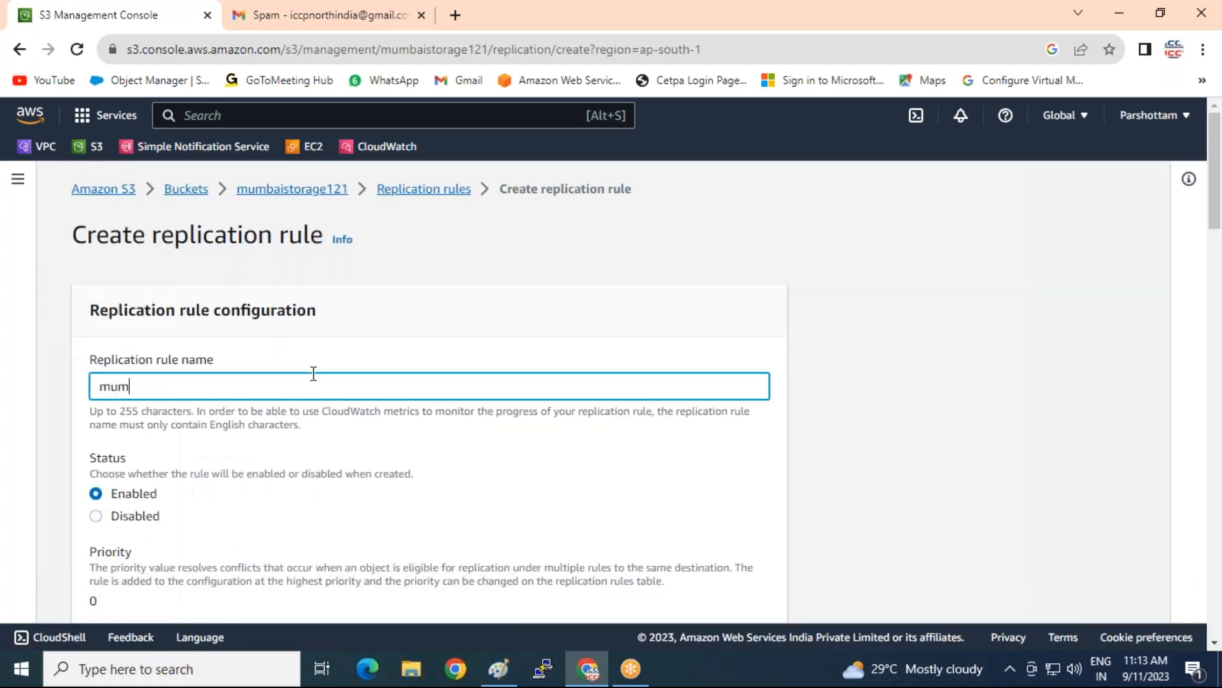
text(bai-to-singapore)
scroll(274, 388, down, 7)
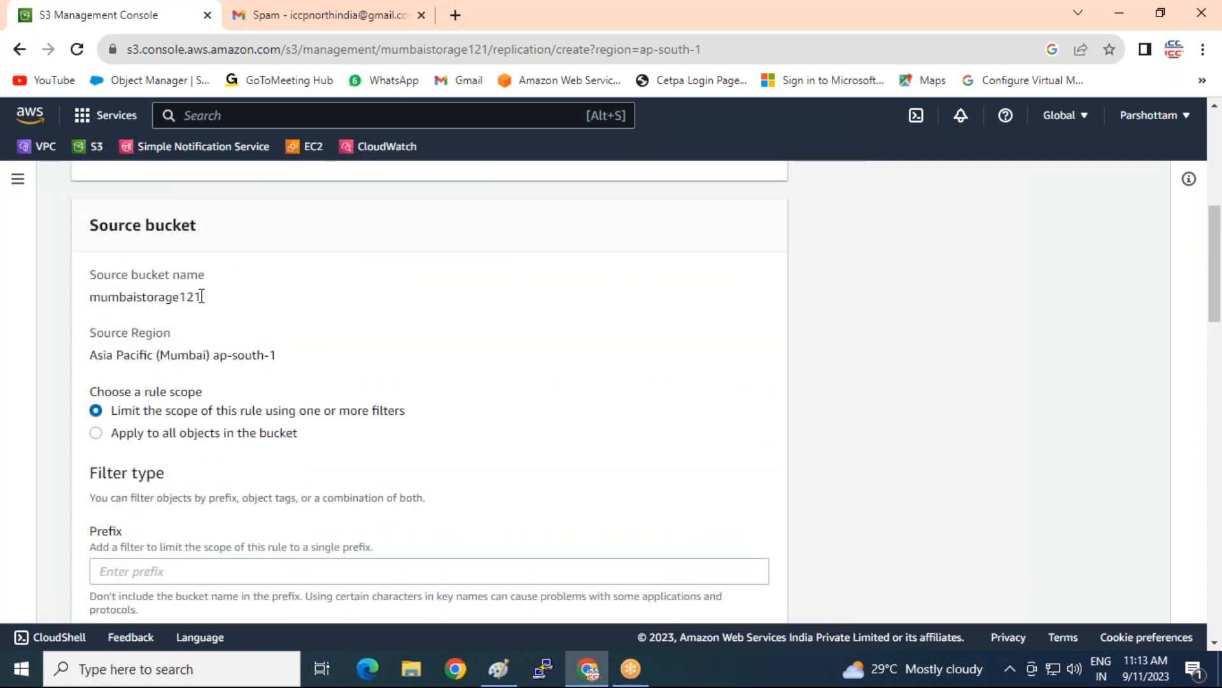
scroll(152, 349, down, 2)
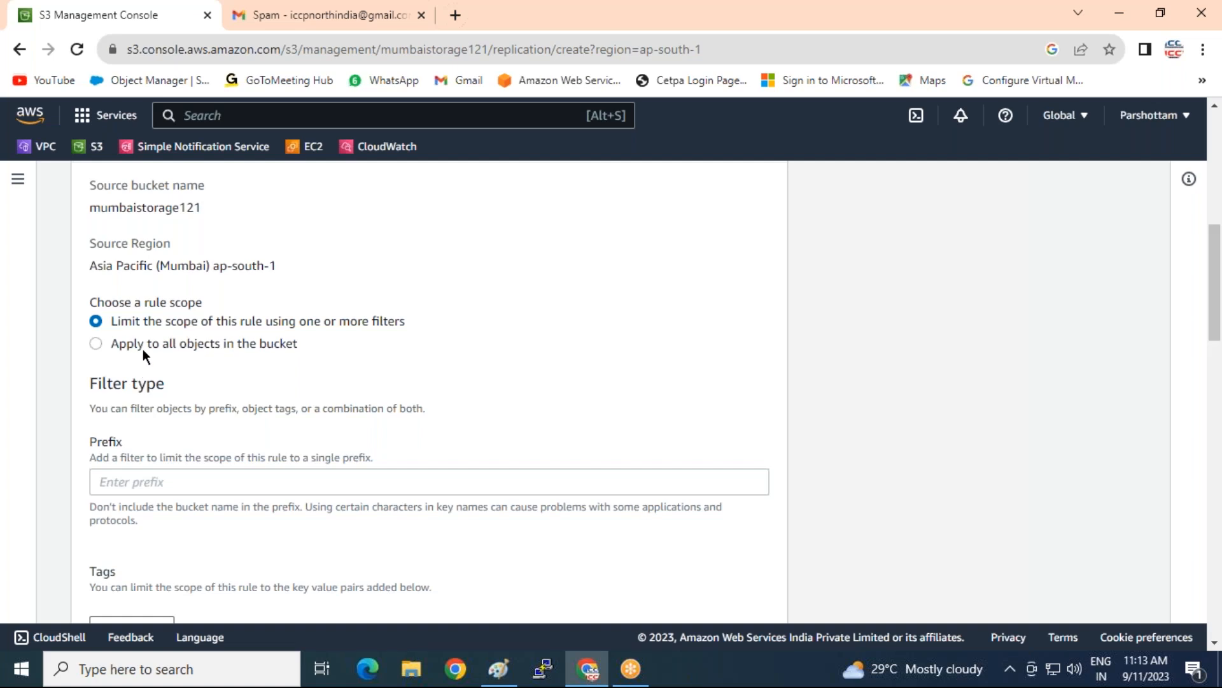
click(148, 343)
scroll(359, 337, down, 4)
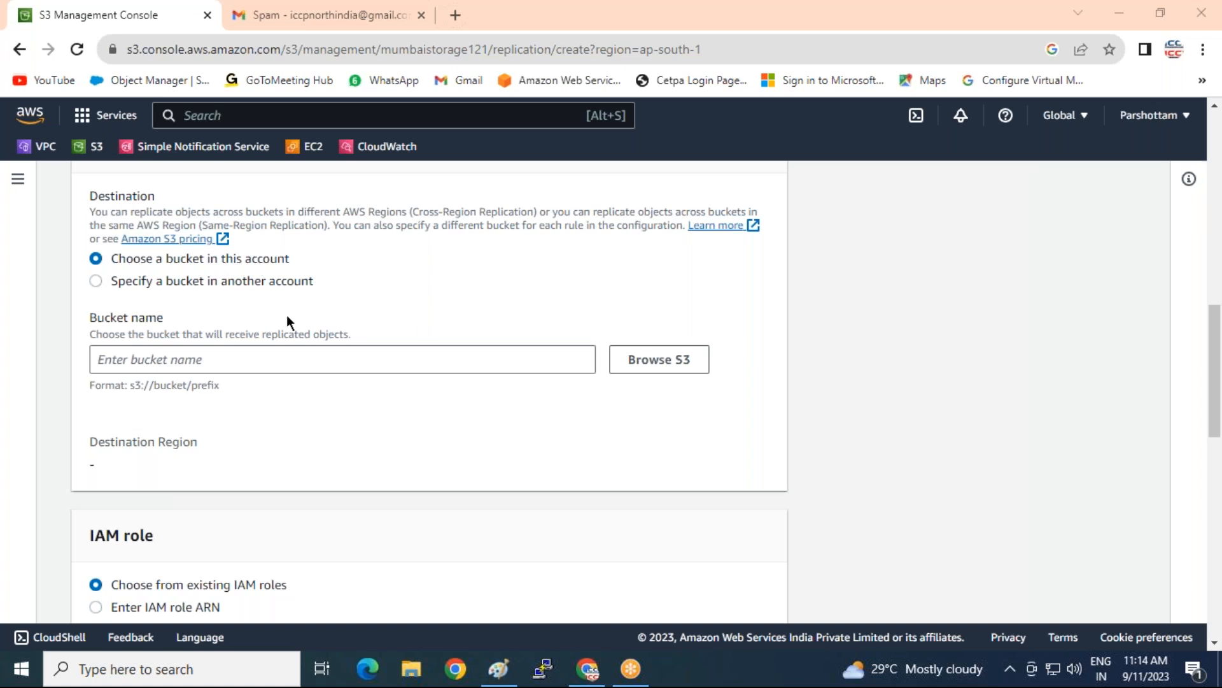
Set the destination bucket to singaporestorage122 in Asia Pacific (Singapore) ap-southeast-1
click(639, 371)
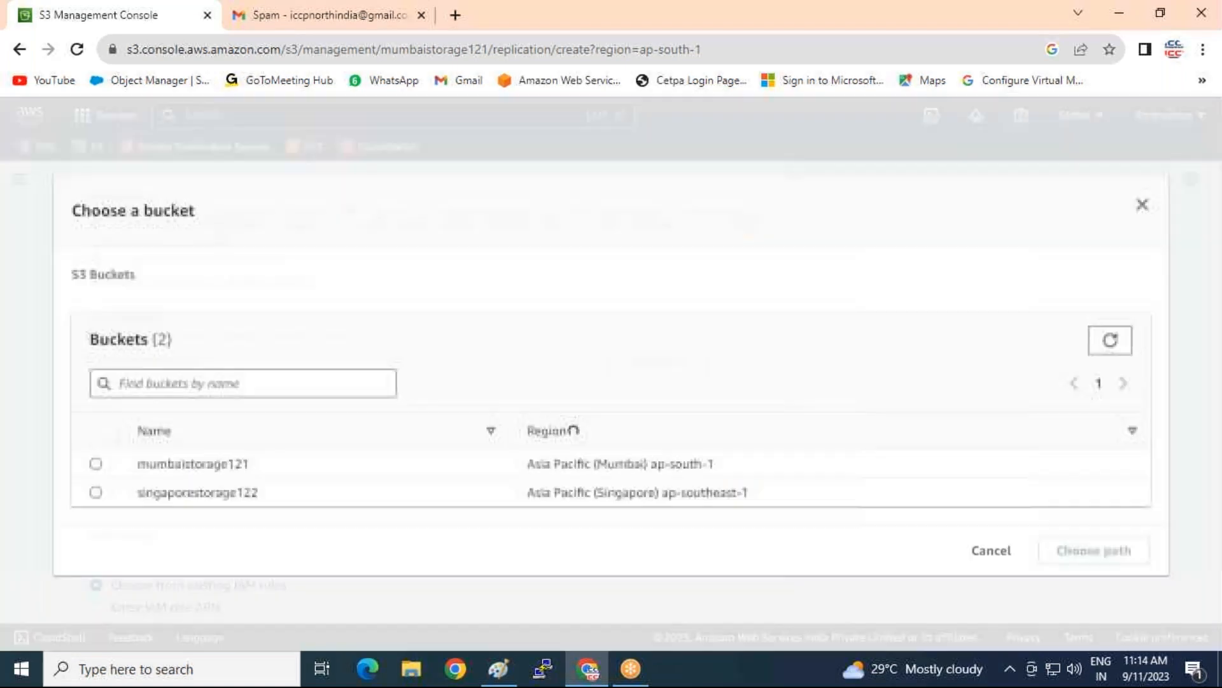
click(92, 485)
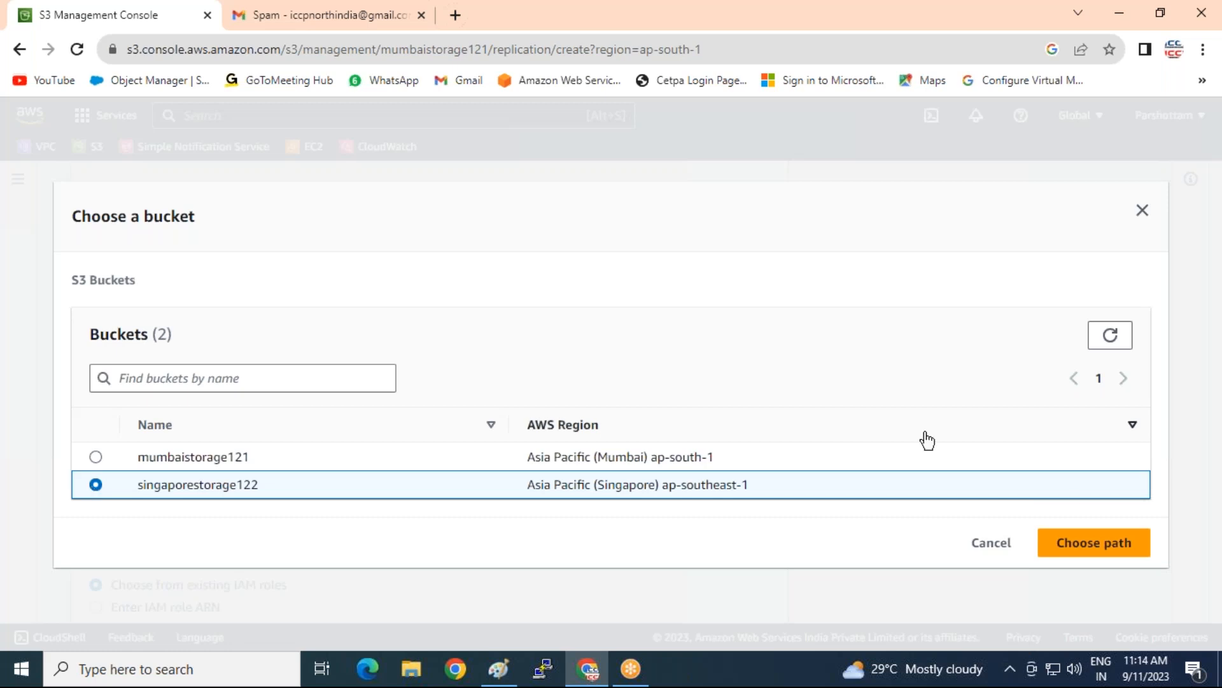
click(1065, 542)
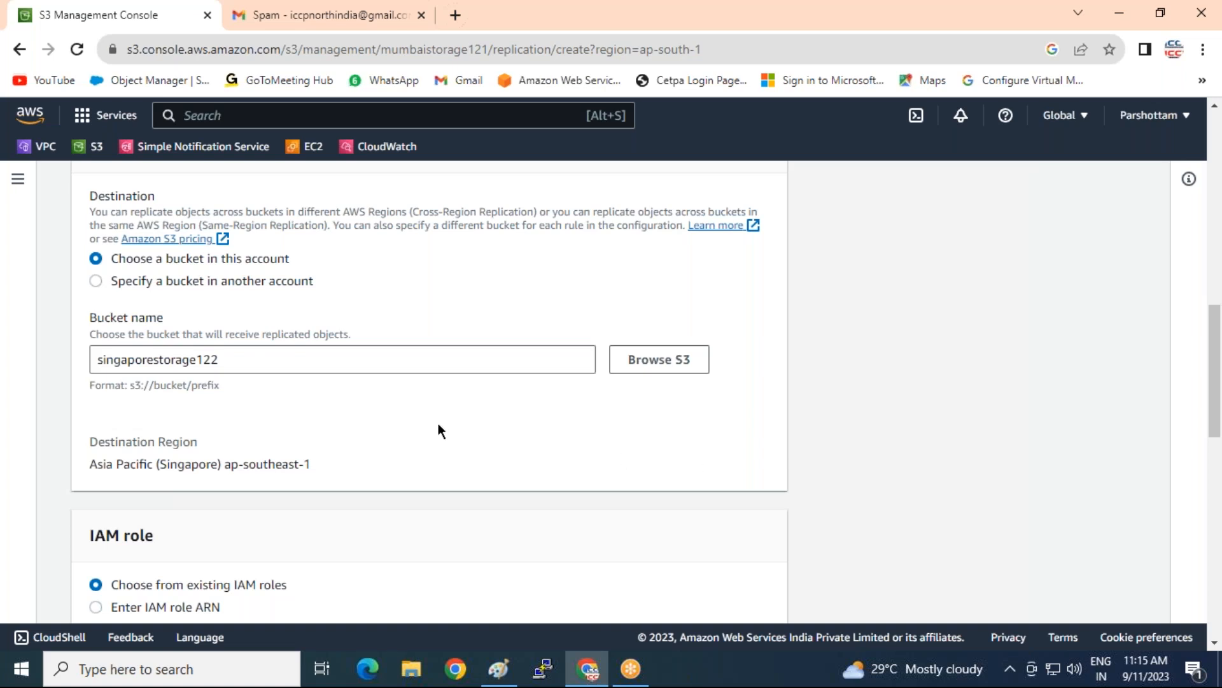
scroll(438, 423, down, 3)
Choose 'Create new role' as the replication rule's IAM role
scroll(322, 229, down, 4)
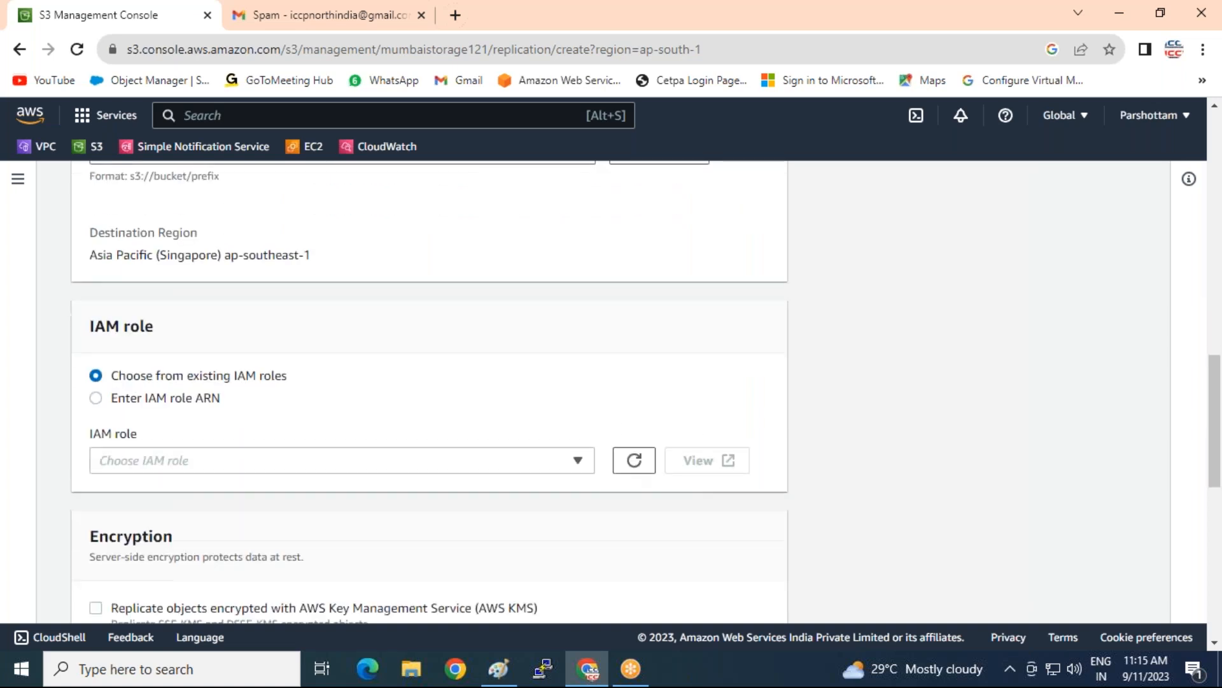
click(327, 224)
scroll(191, 306, up, 1)
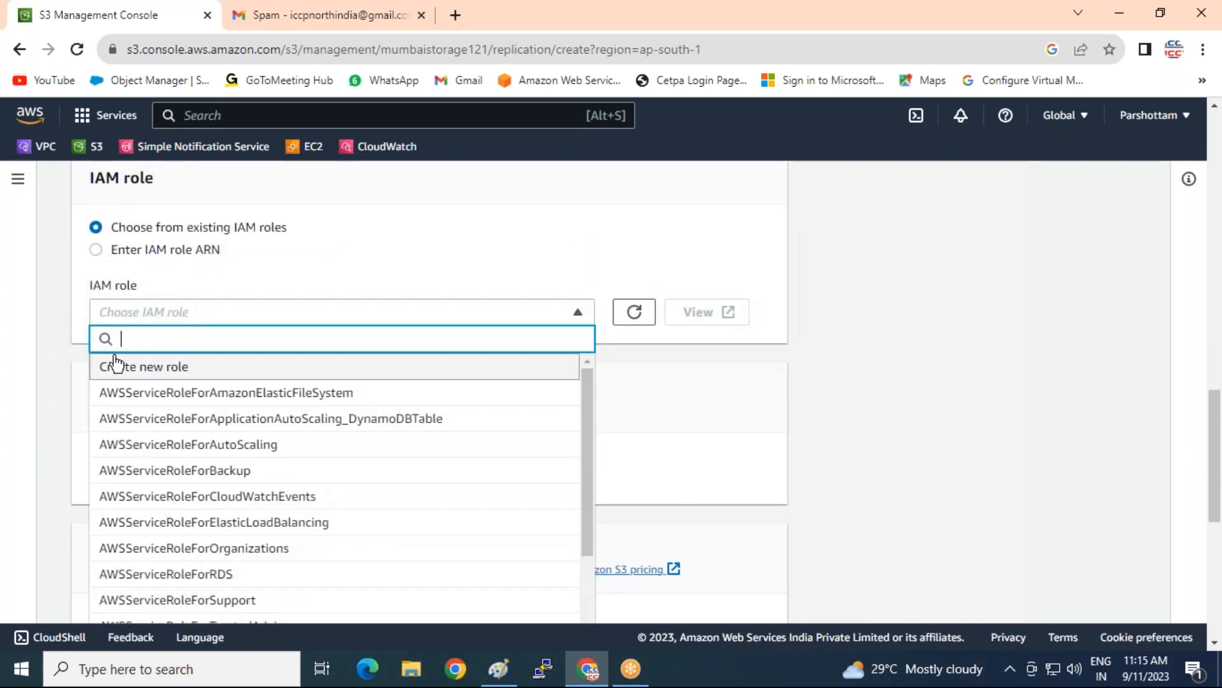
click(127, 369)
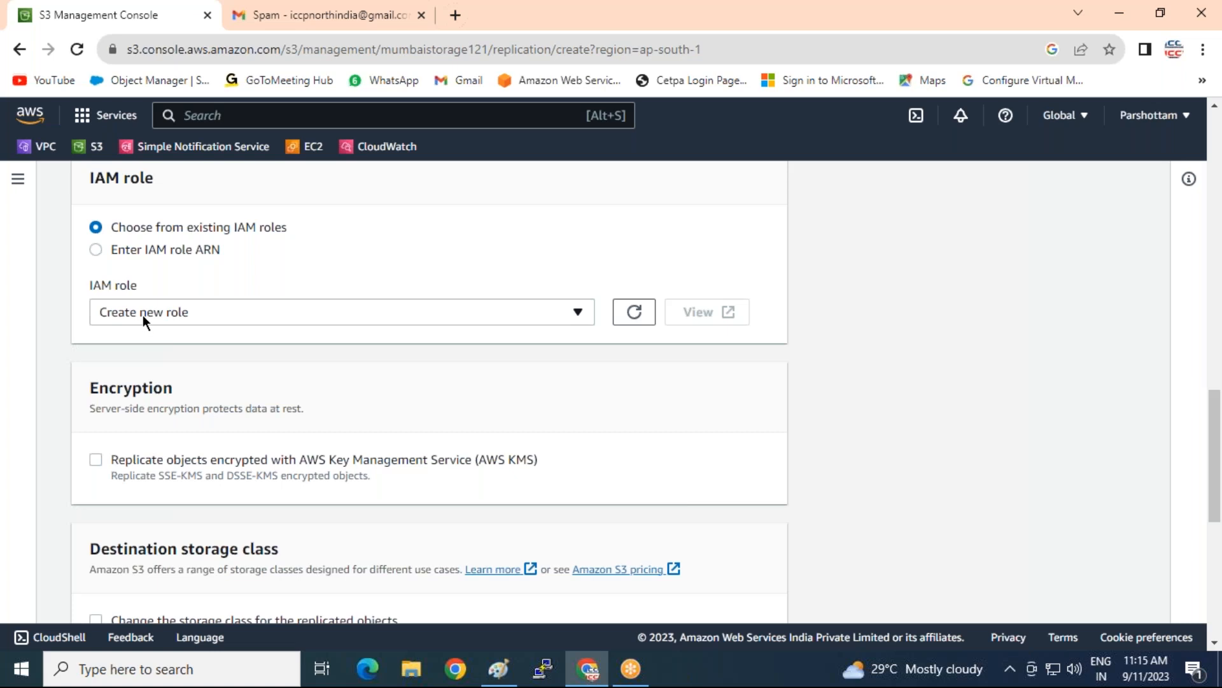
scroll(400, 338, down, 7)
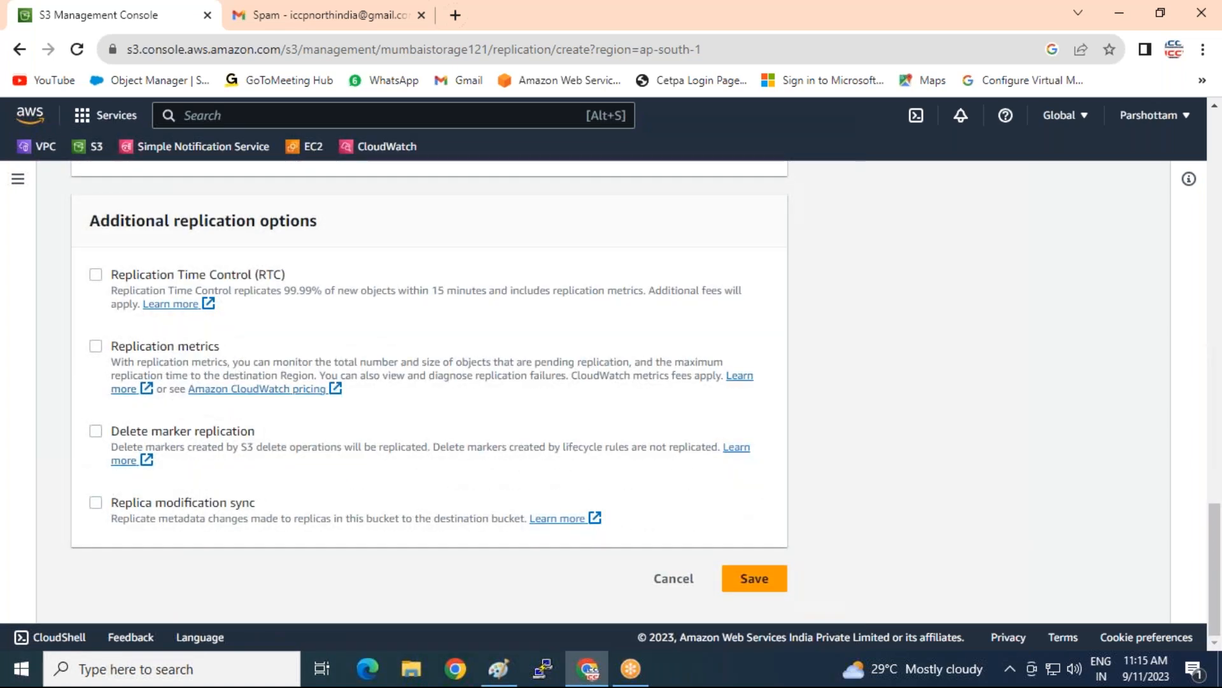
Save and submit the mumbai-to-singapore rule without replicating existing objects, then return to the Paint diagram
click(741, 581)
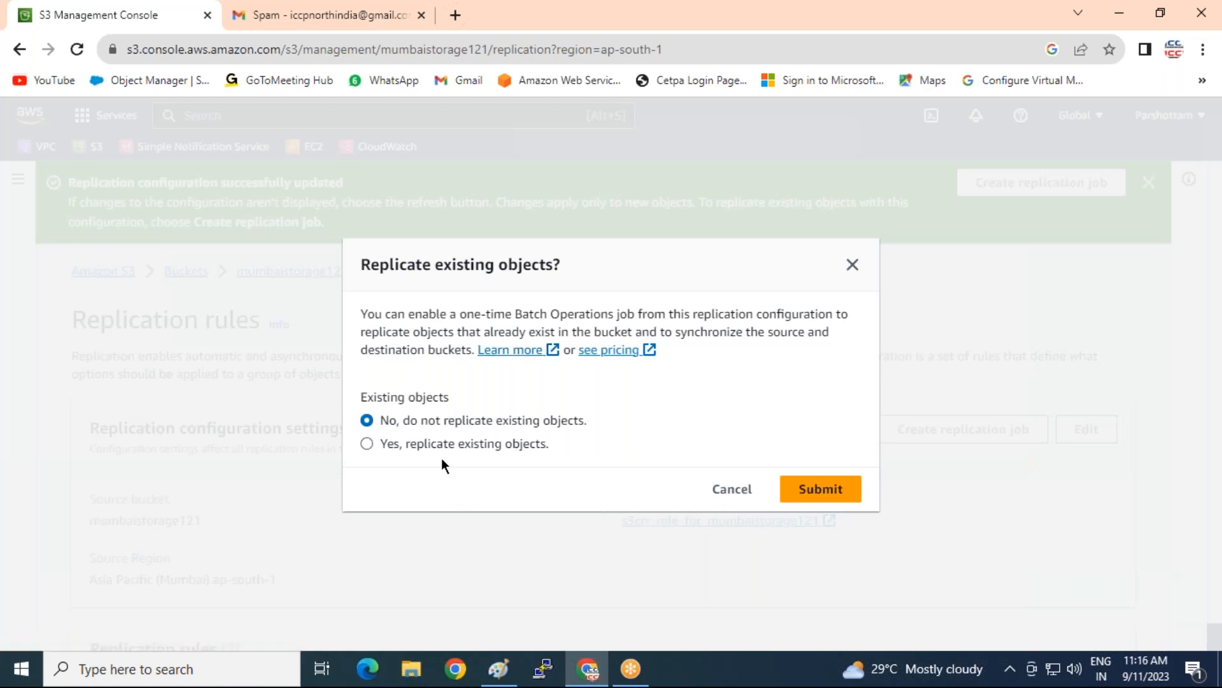
click(829, 495)
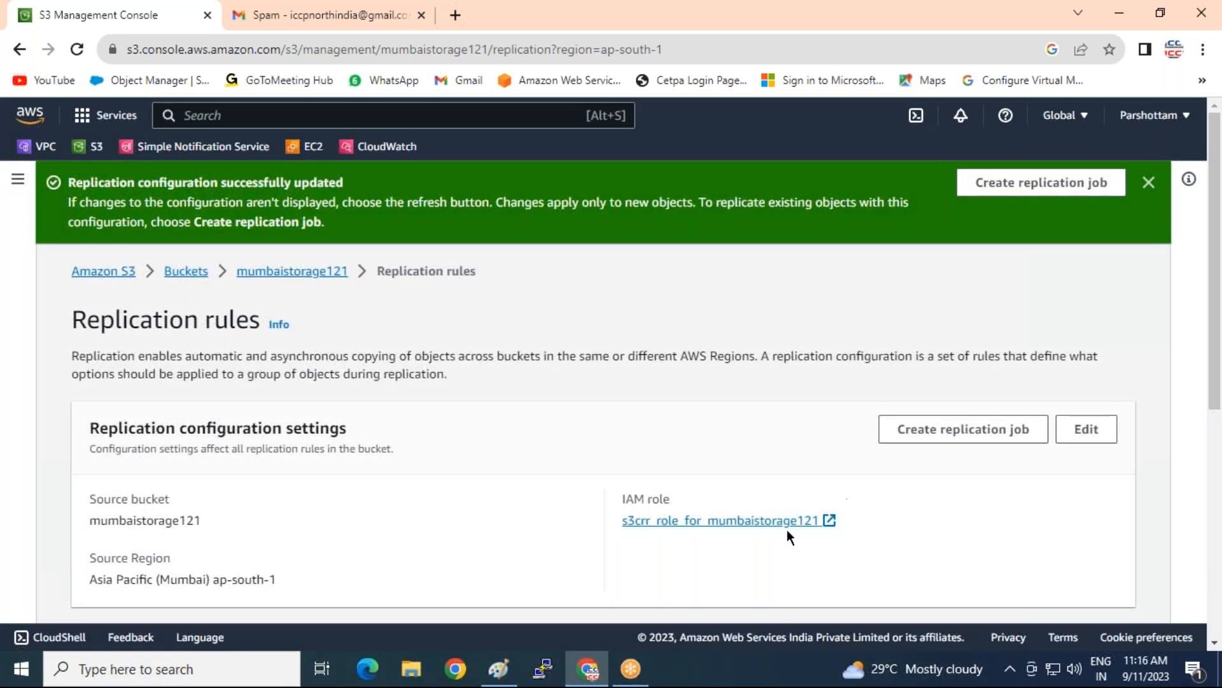
scroll(471, 429, down, 5)
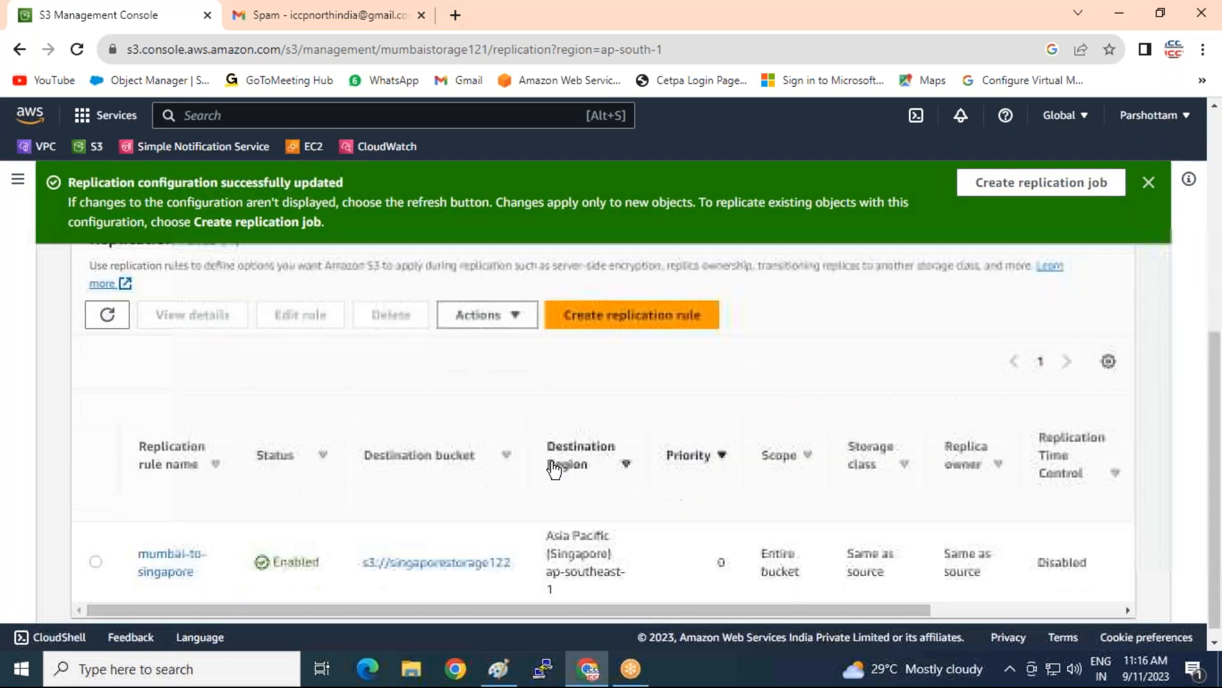
click(499, 668)
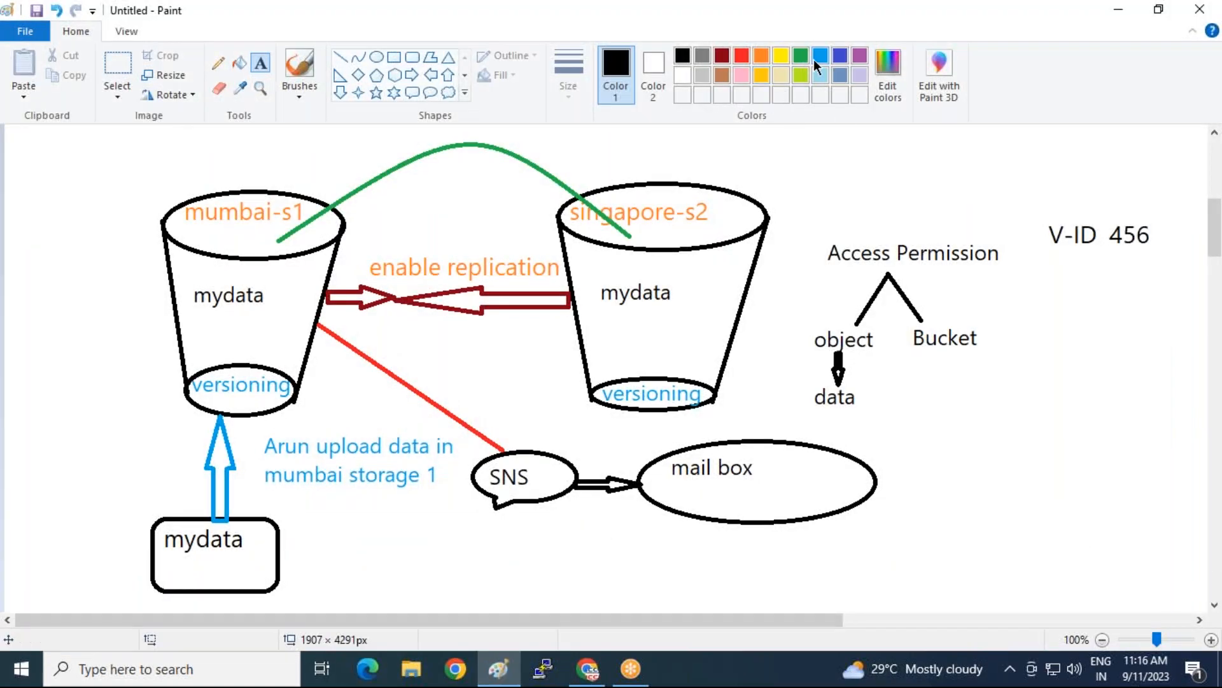
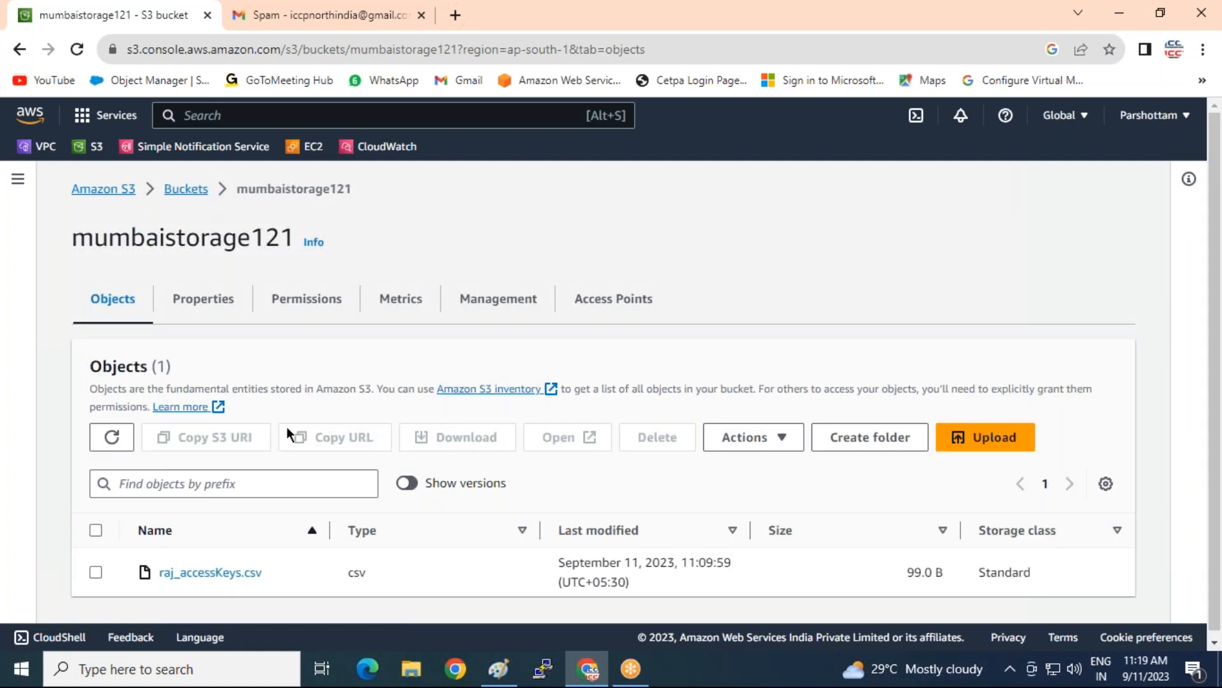
Start a new event notification on mumbaistorage121's Properties named myalart
click(213, 304)
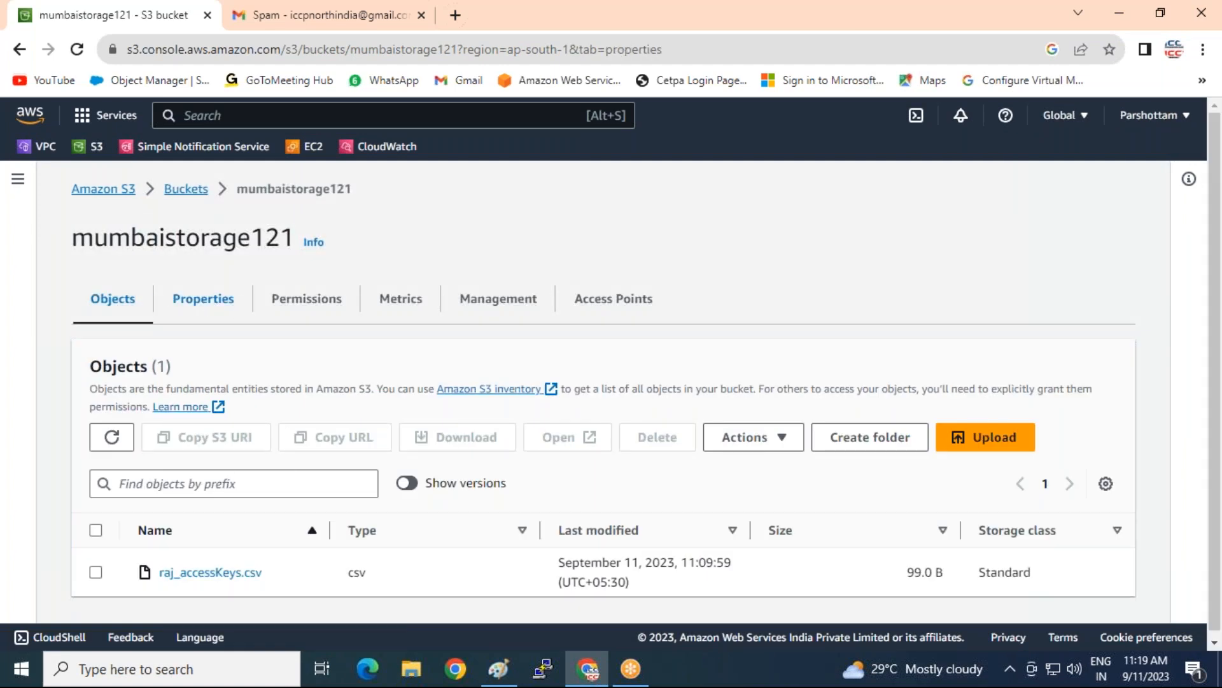
scroll(99, 380, down, 5)
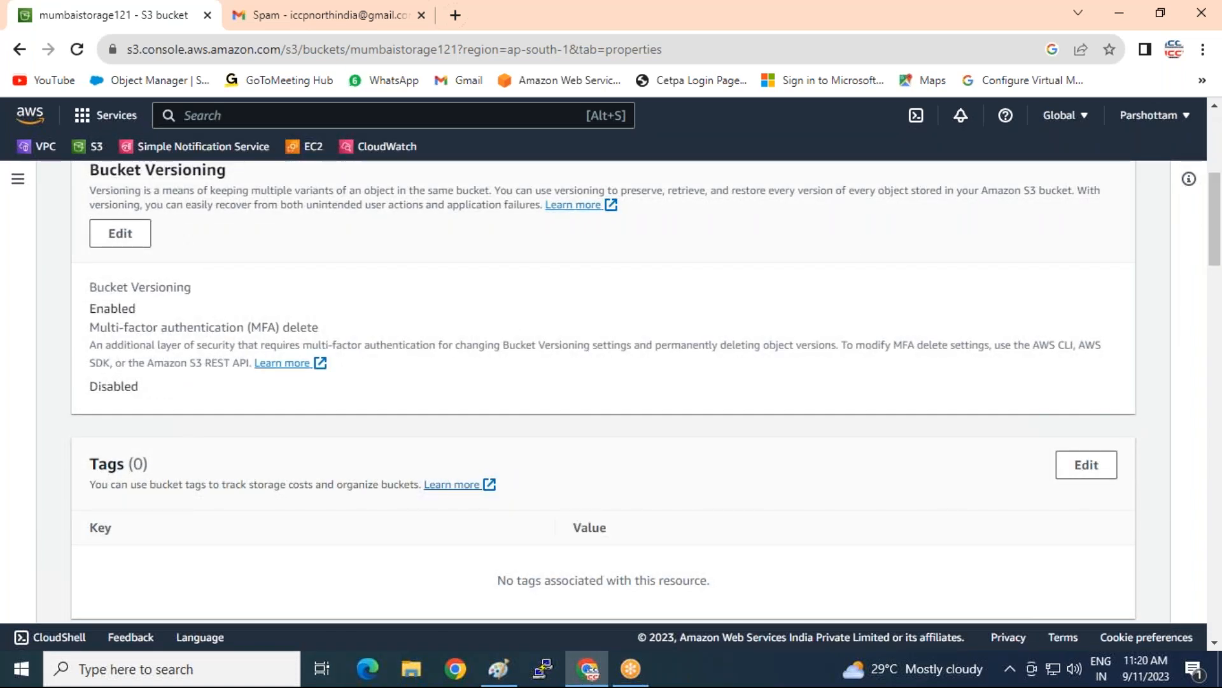
scroll(603, 391, down, 10)
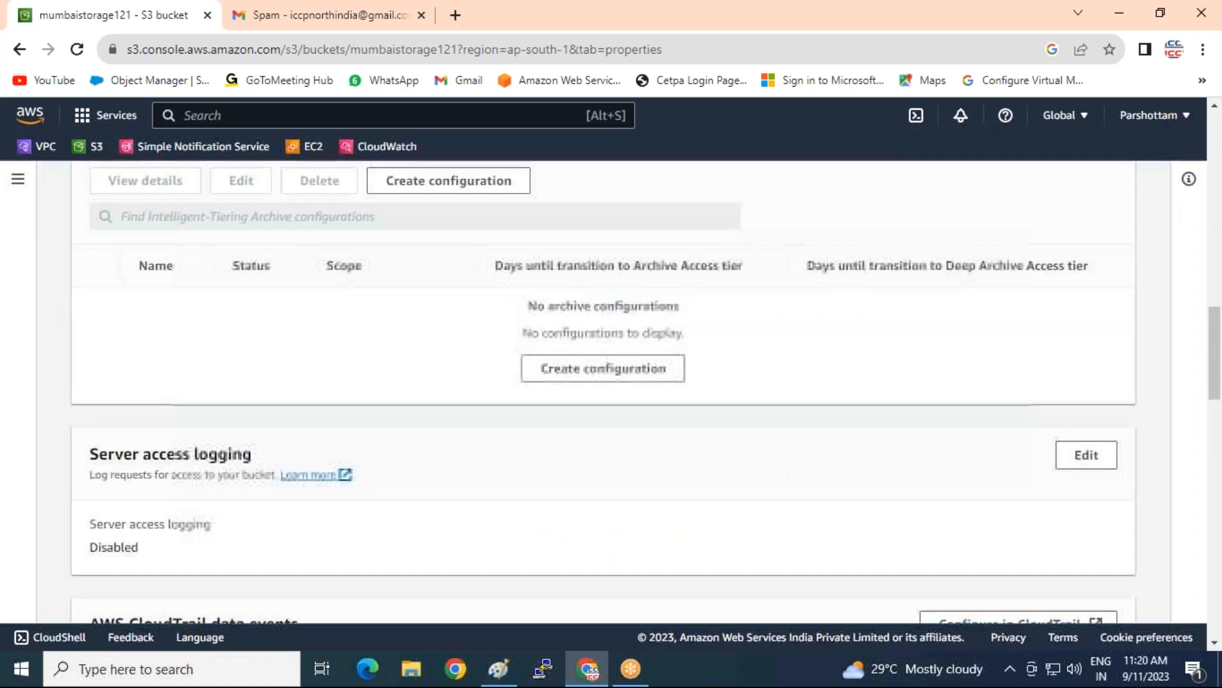
scroll(110, 363, down, 8)
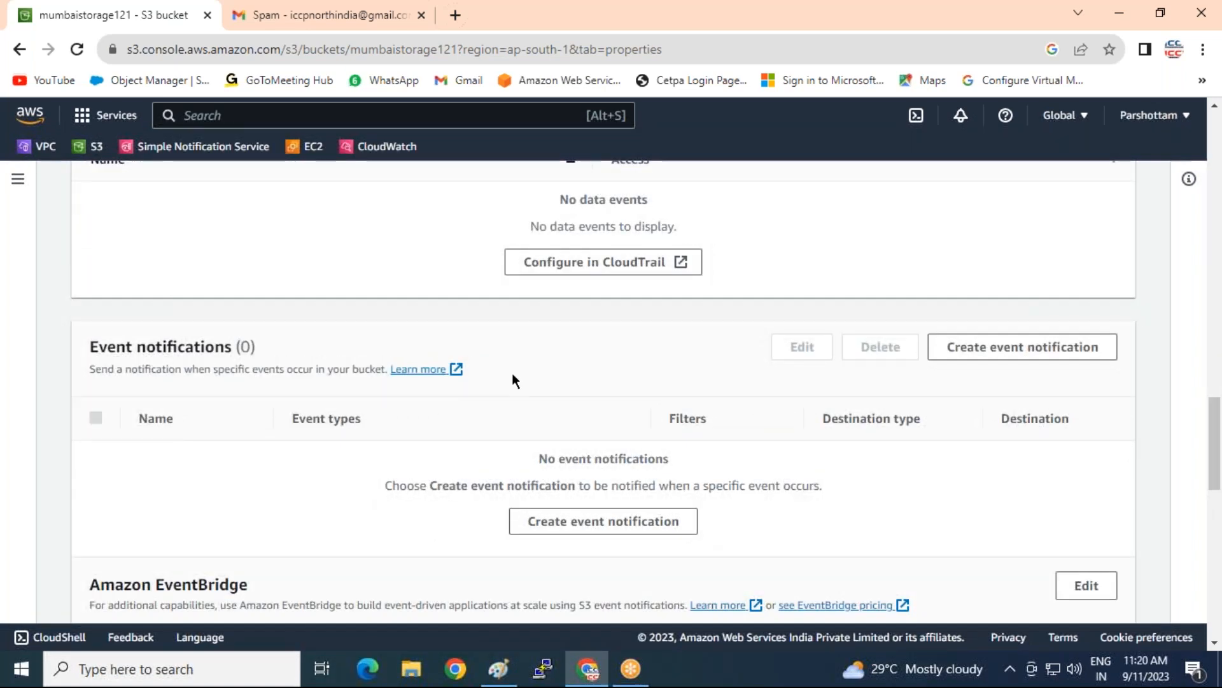
click(581, 522)
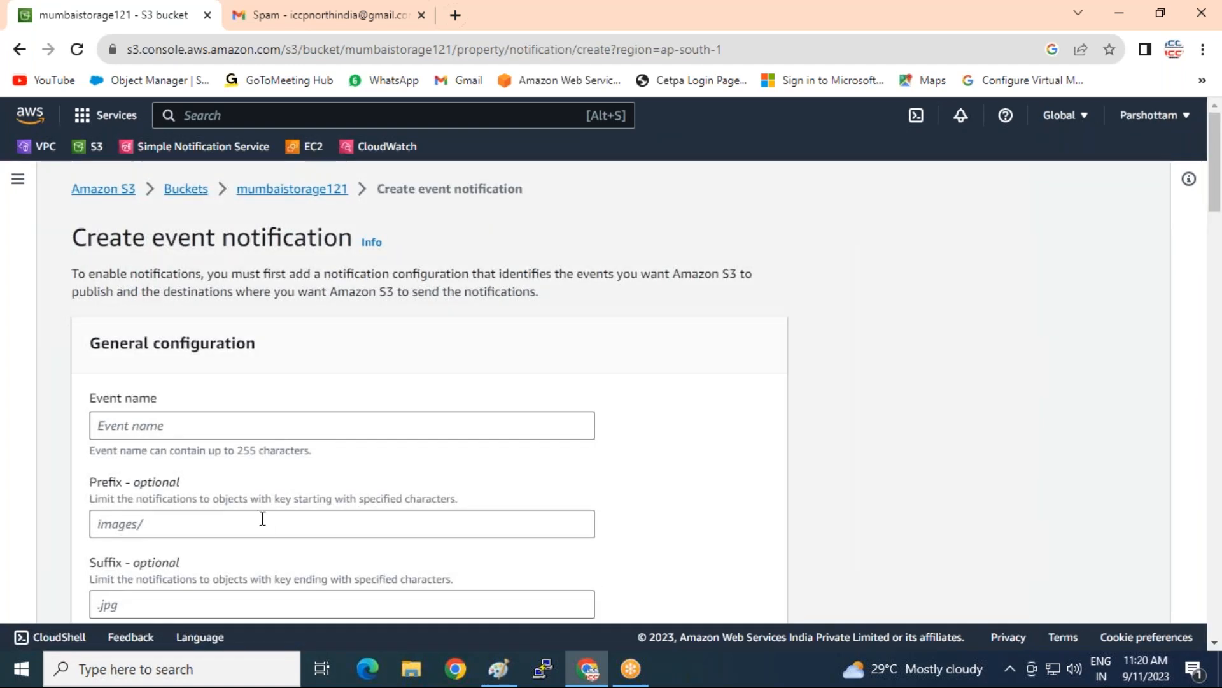
click(178, 424)
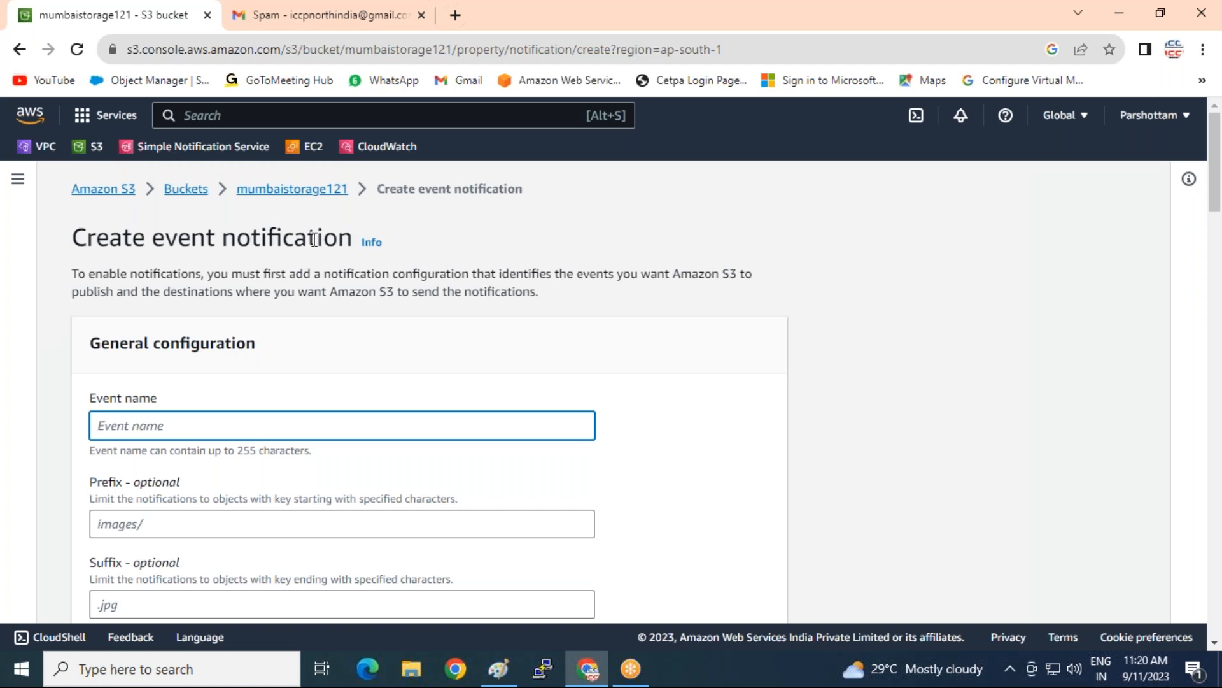
text(myalart)
Send the notification to the MY-Cloud-Alart SNS topic and save it
scroll(181, 424, down, 6)
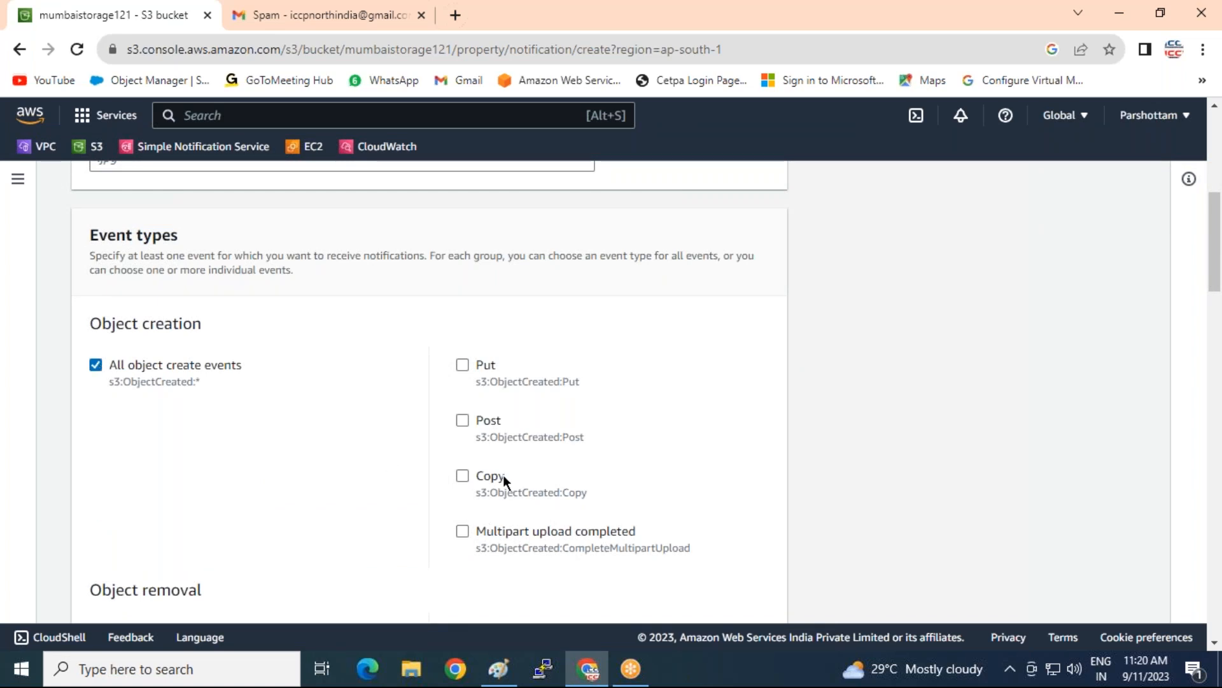
scroll(72, 423, down, 4)
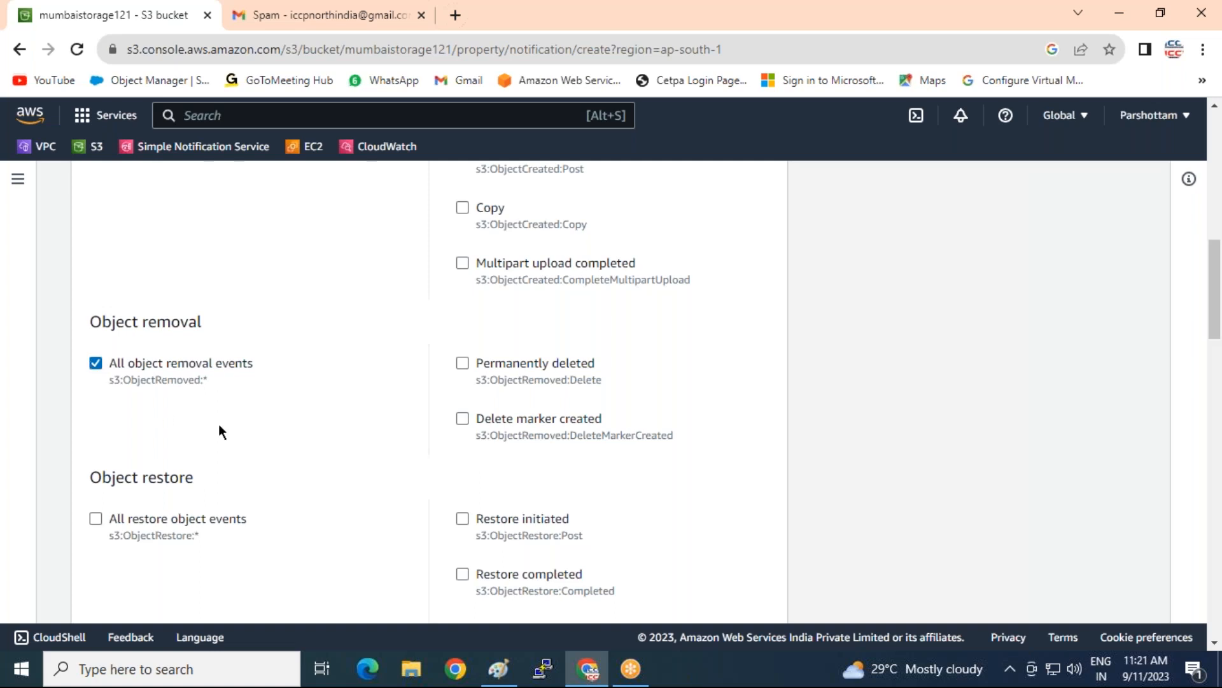
scroll(219, 425, down, 15)
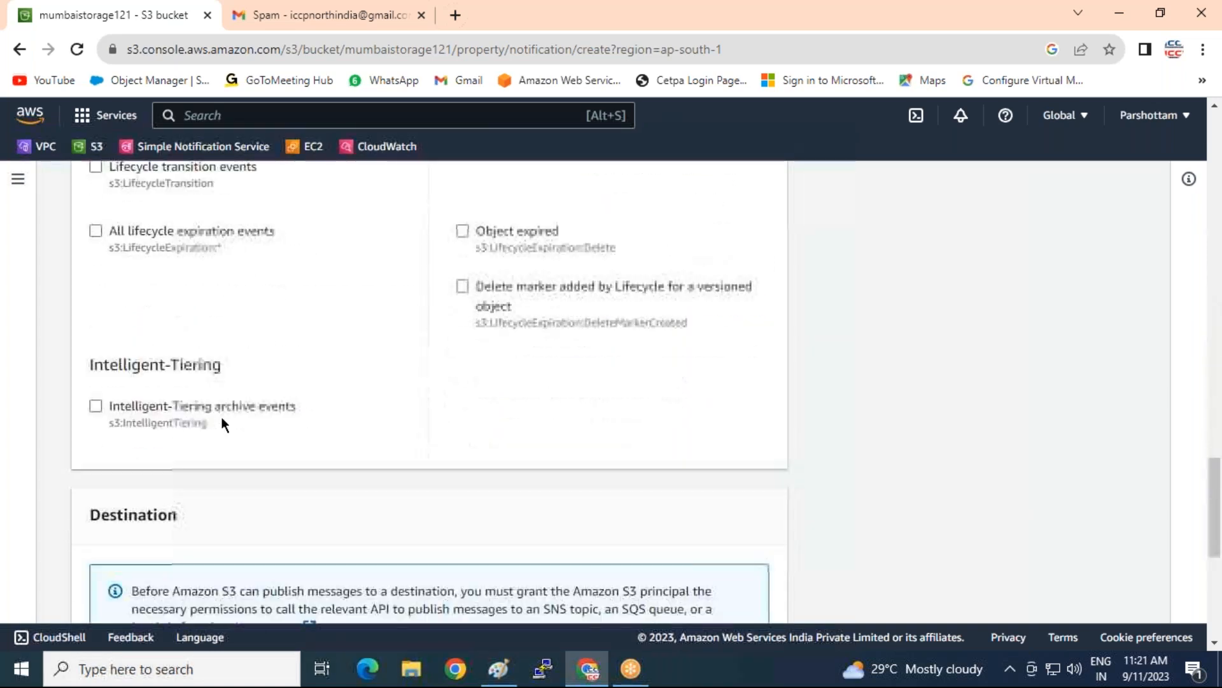
scroll(220, 425, down, 5)
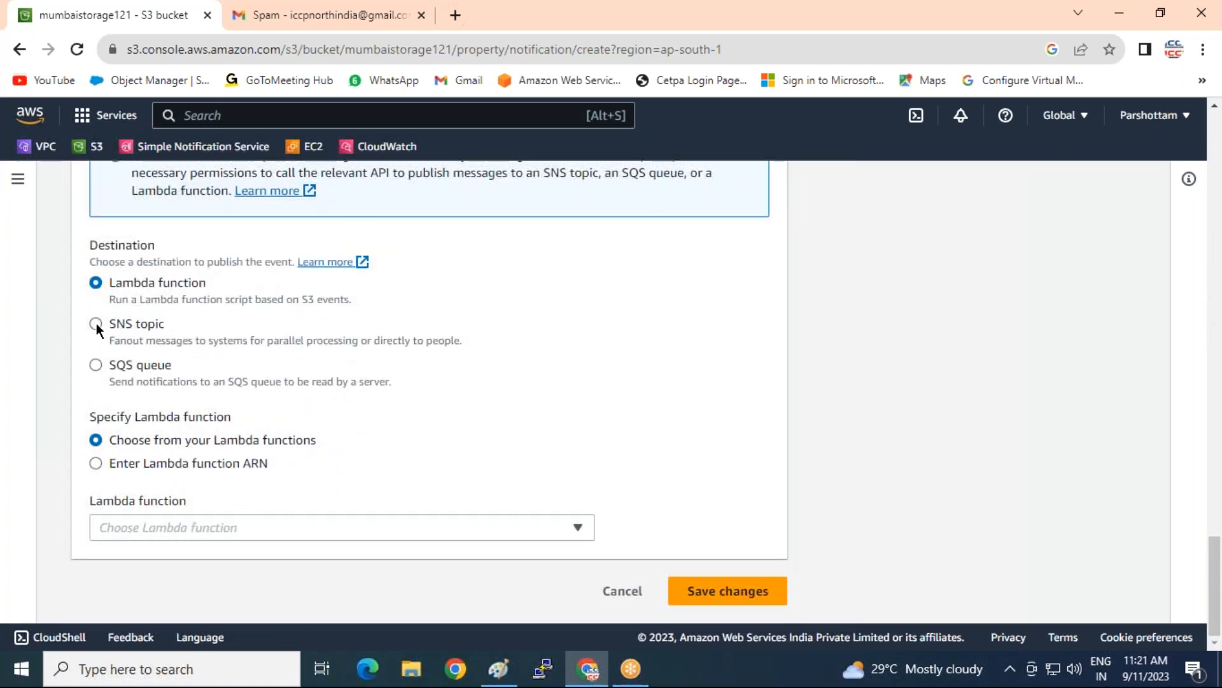
click(96, 324)
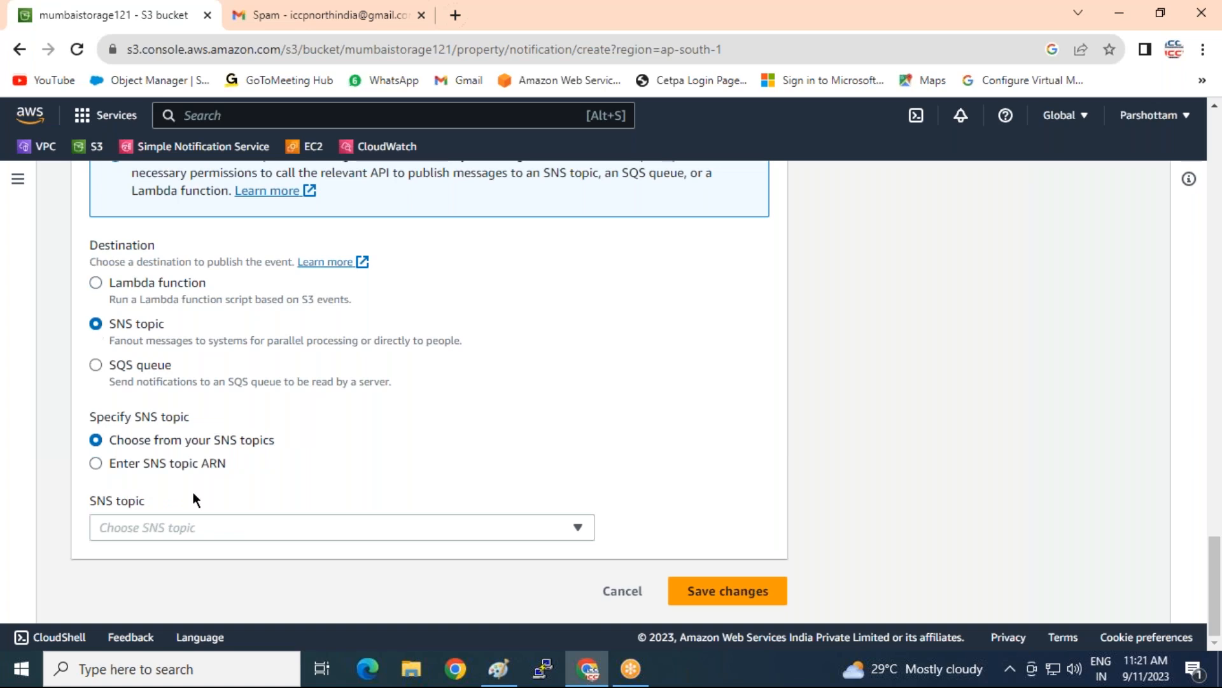
click(258, 528)
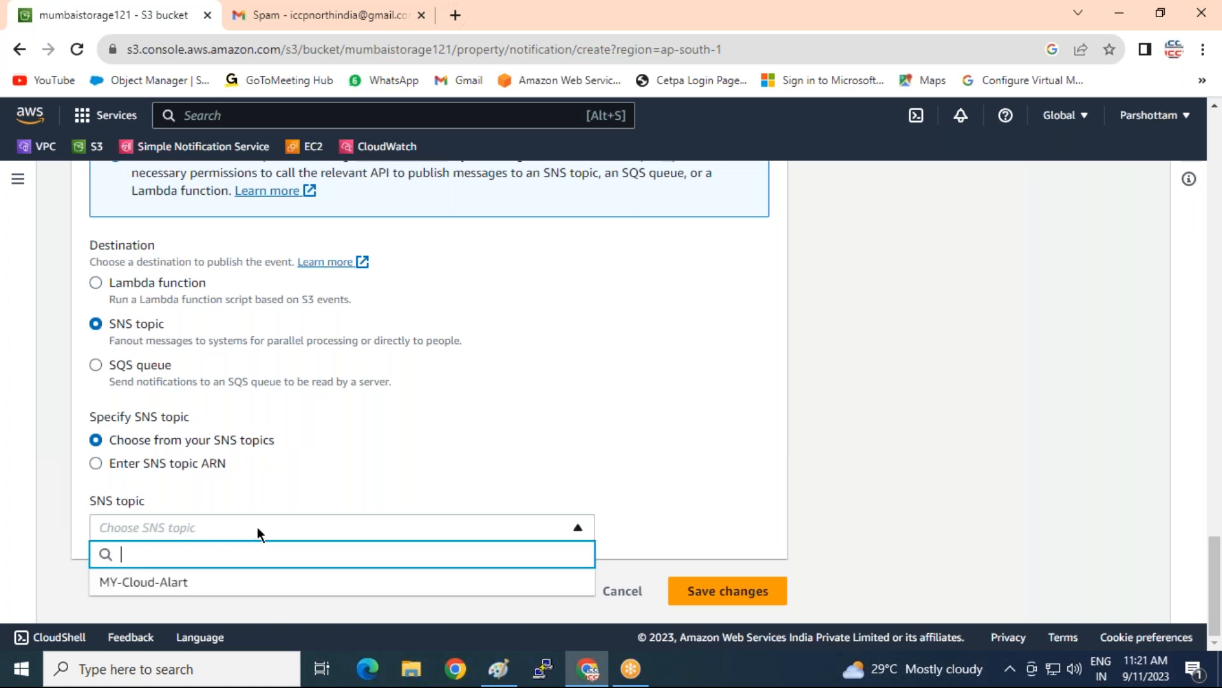
click(164, 582)
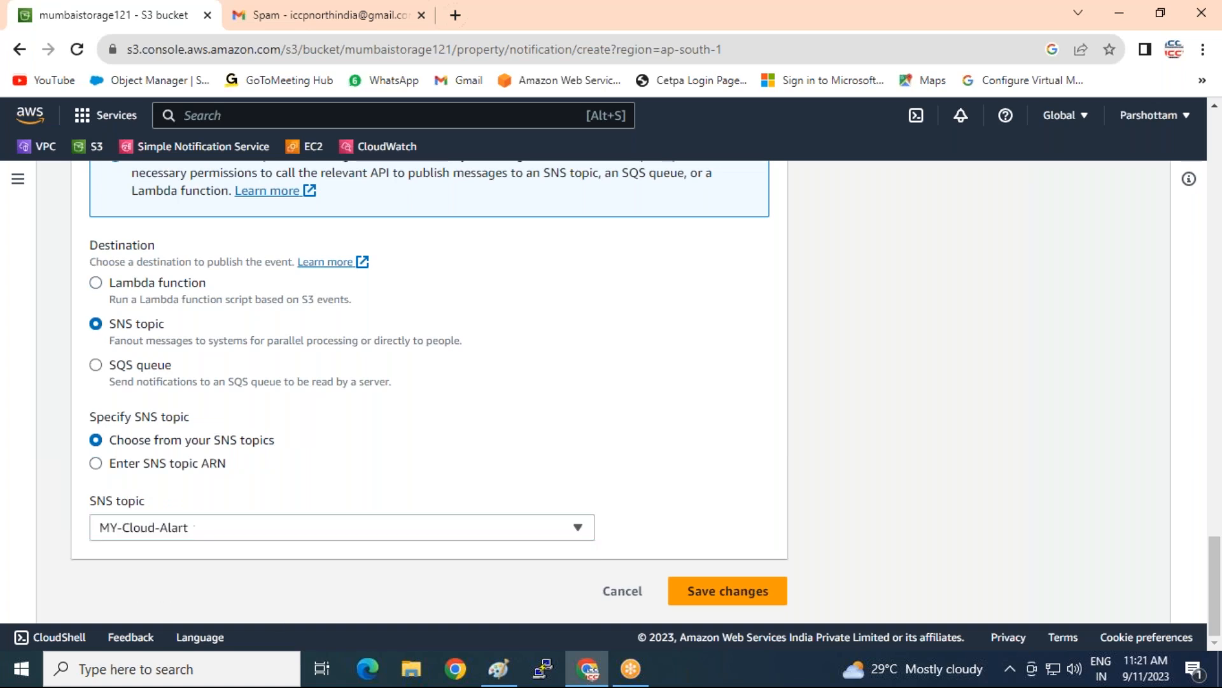
click(726, 599)
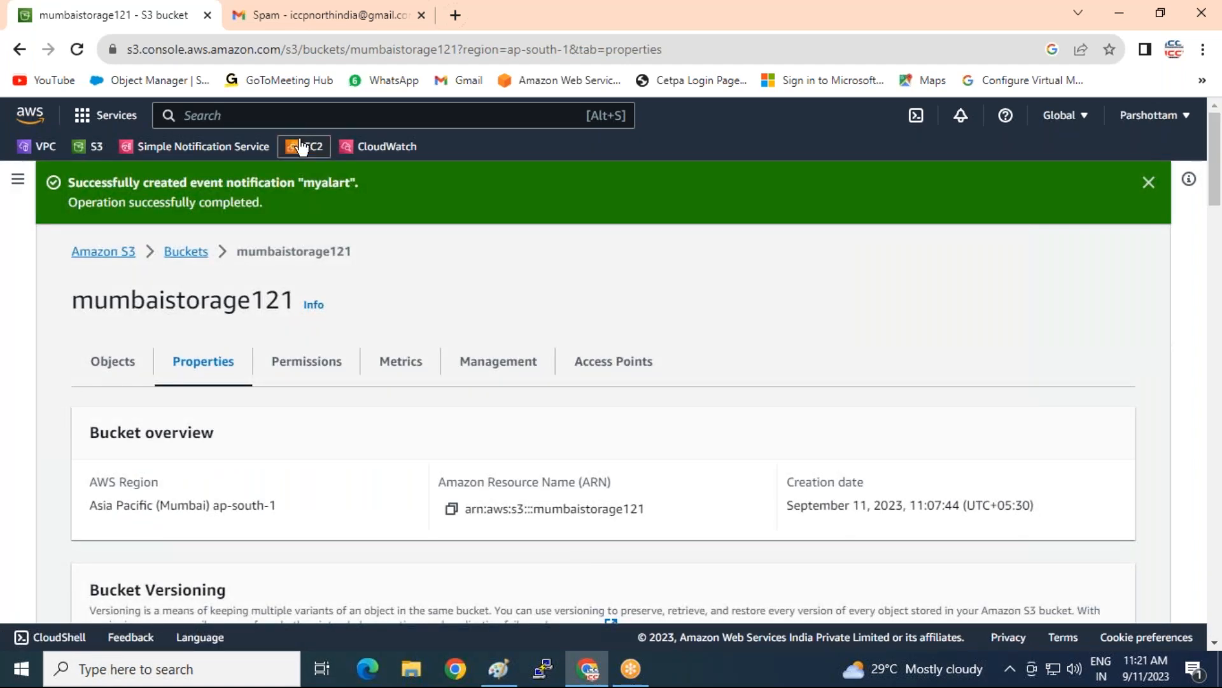
Return to the S3 bucket list, then refresh Gmail's Spam folder for new mail
click(93, 254)
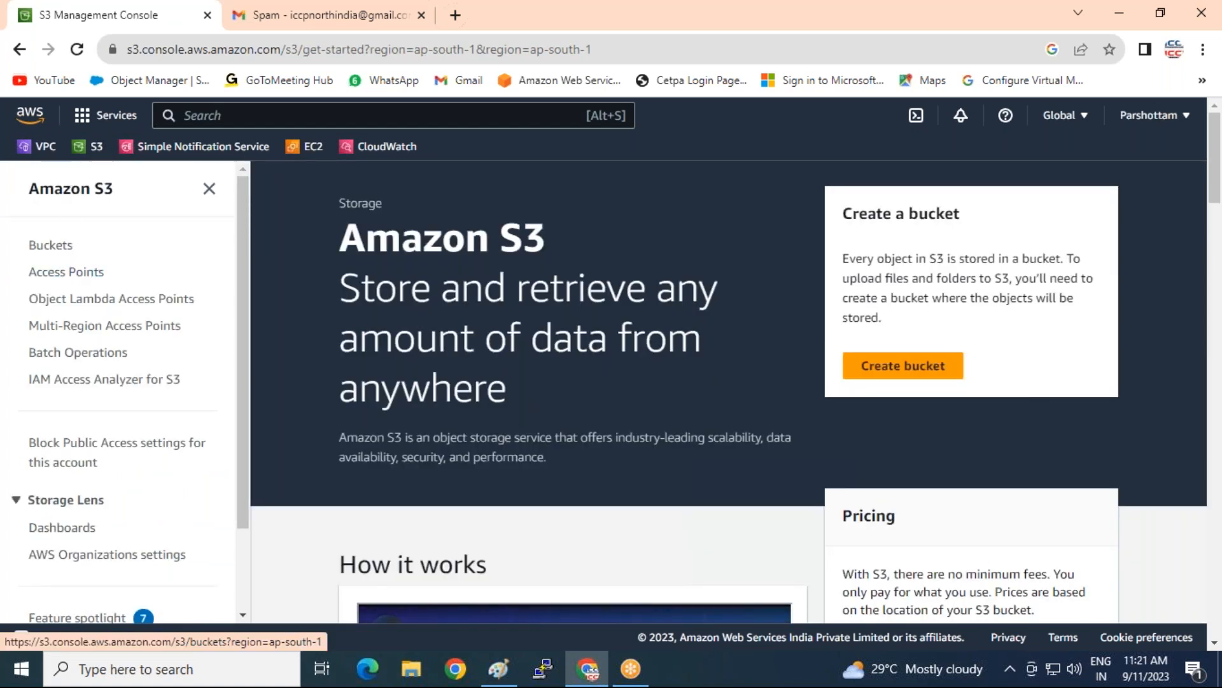
click(32, 246)
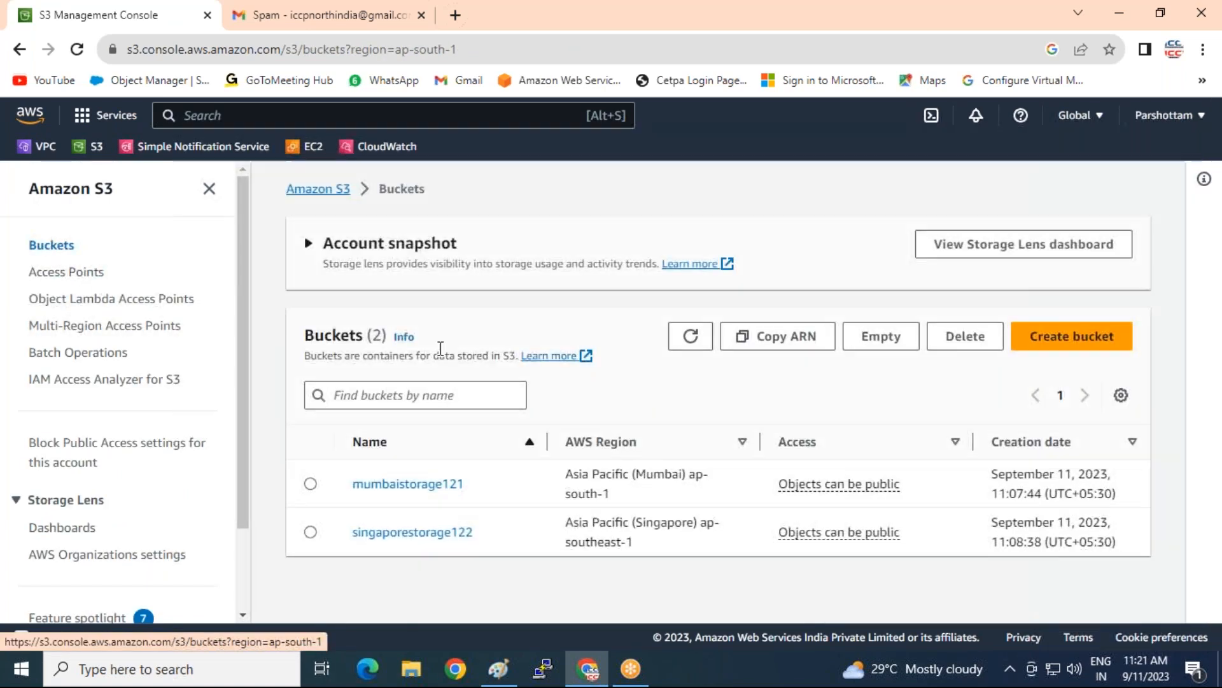
click(319, 14)
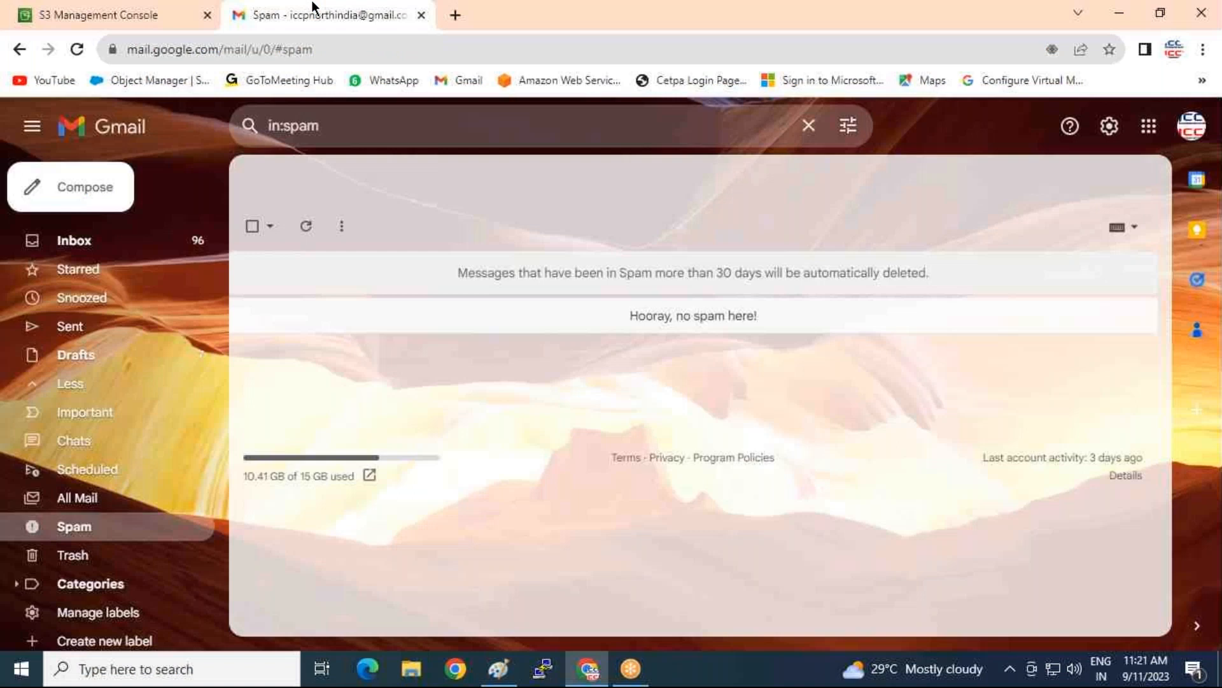
click(307, 228)
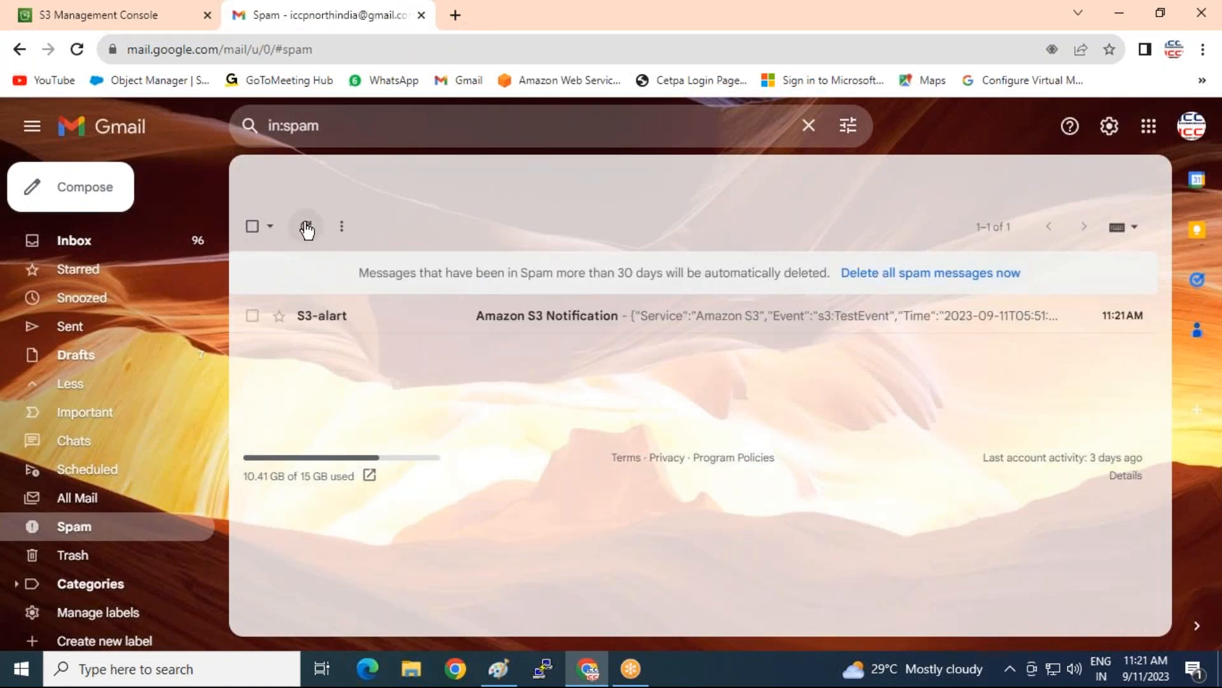
Read the Amazon S3 TestEvent notification for mumbaistorage121, then delete it forever
click(527, 322)
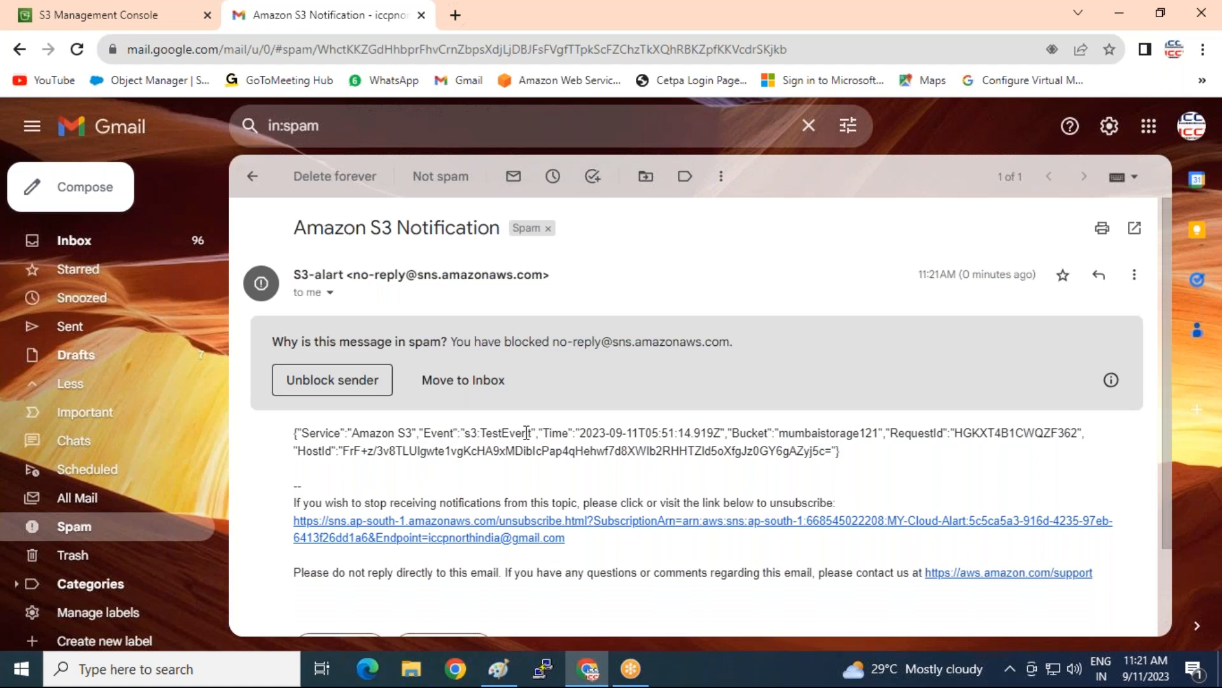
drag(485, 433, 537, 433)
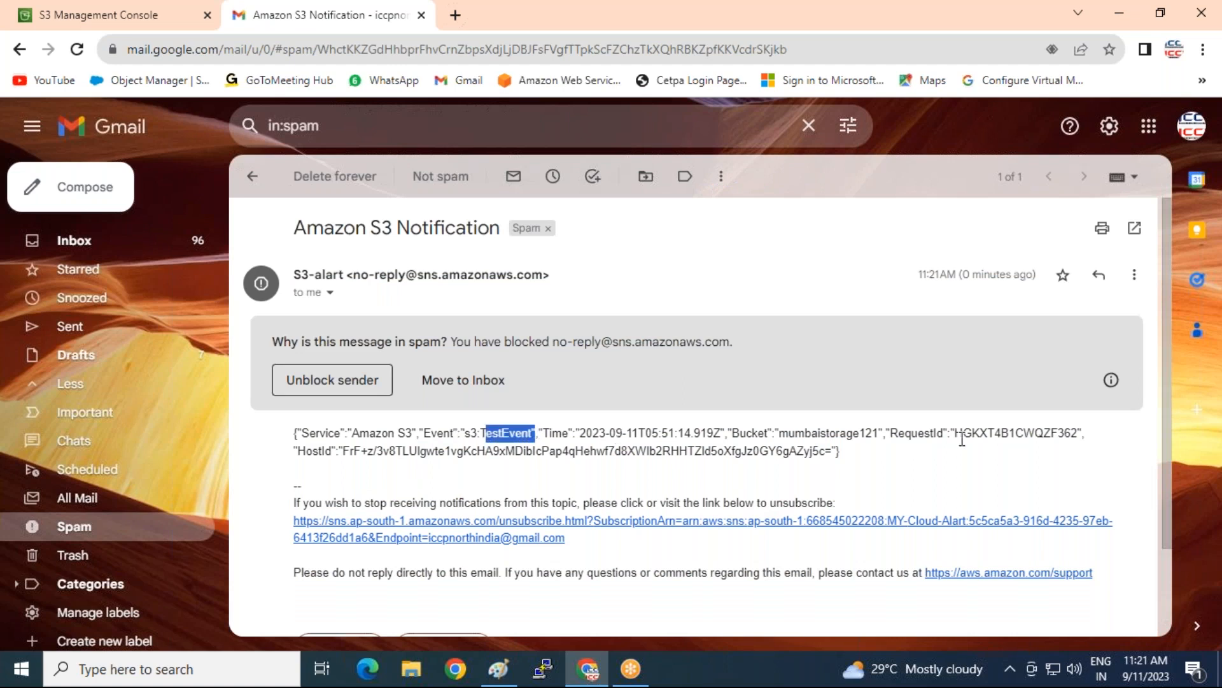
drag(767, 433, 888, 431)
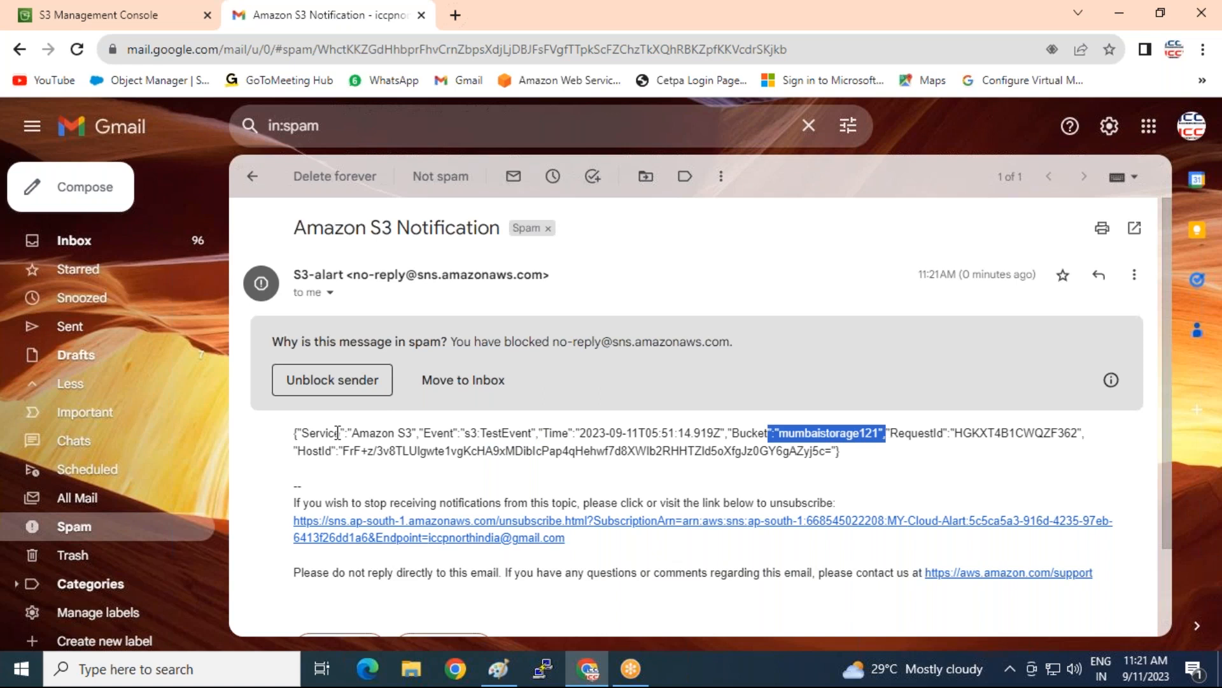
triple_click(292, 433)
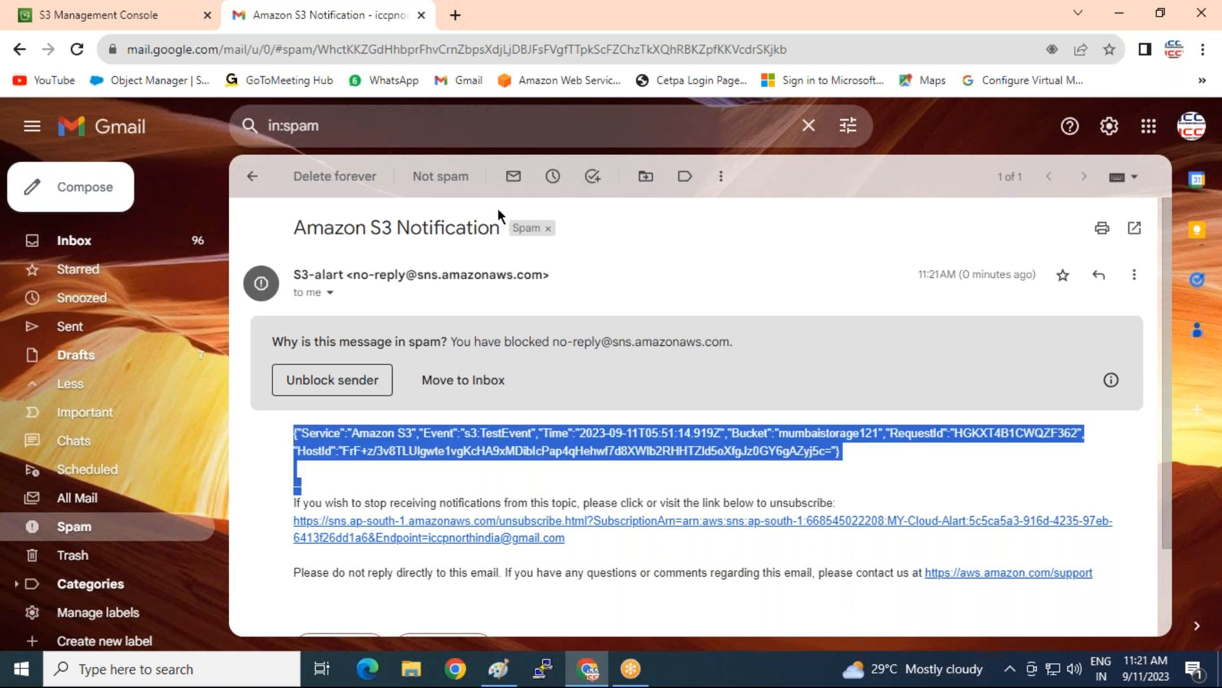
click(334, 177)
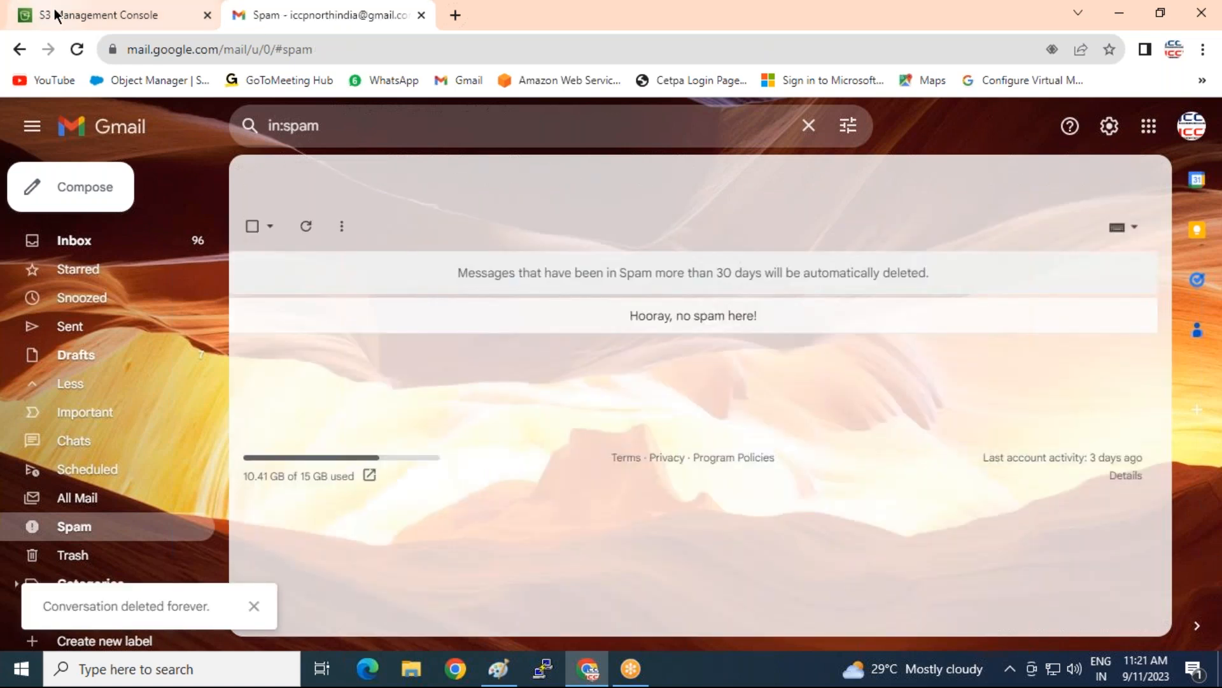
click(89, 25)
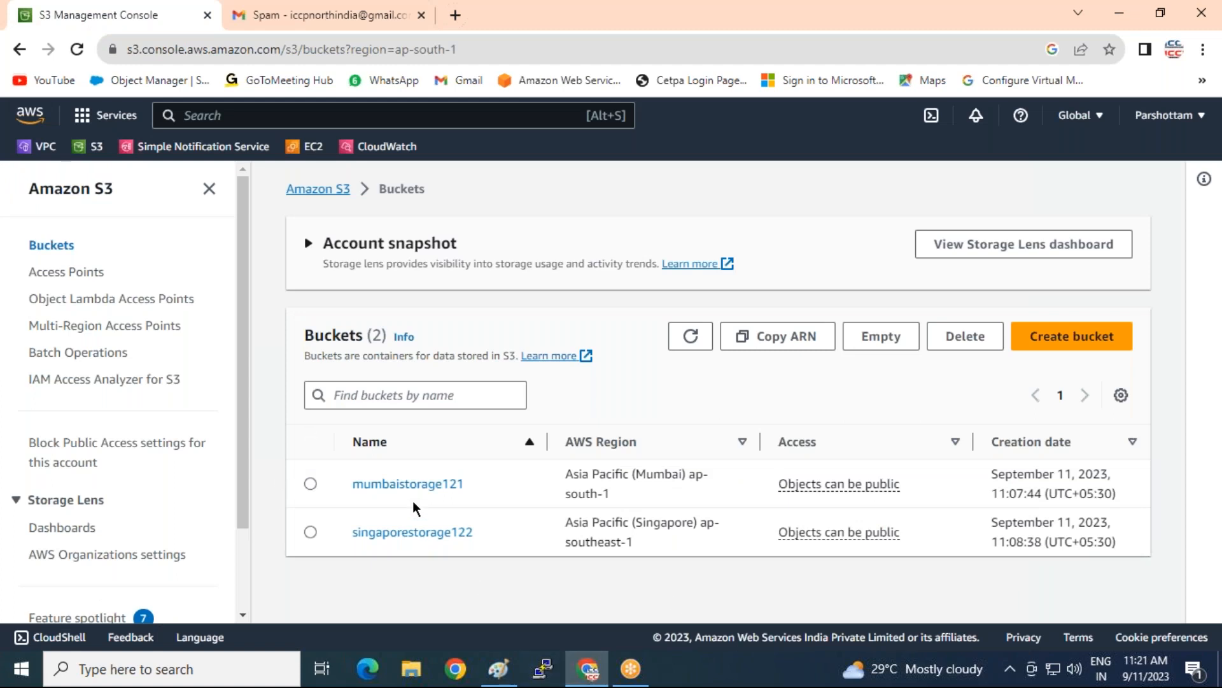
Open mumbaistorage121's Upload page, closing the file picker without choosing any files
click(401, 485)
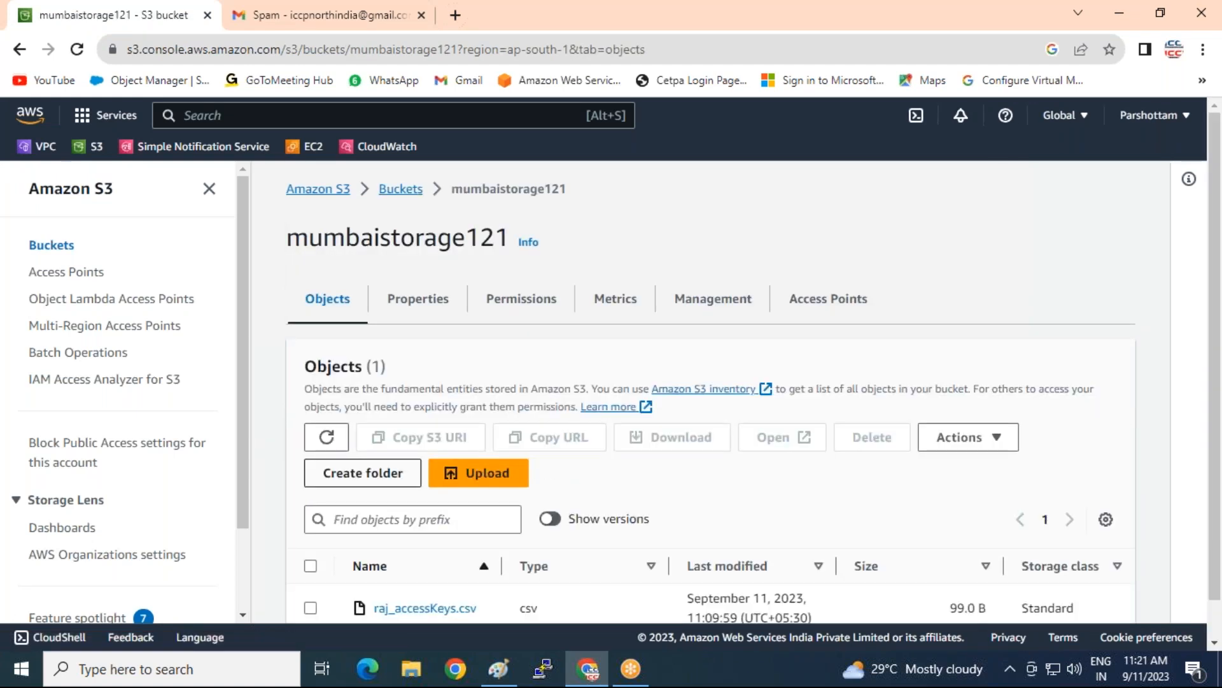
click(472, 481)
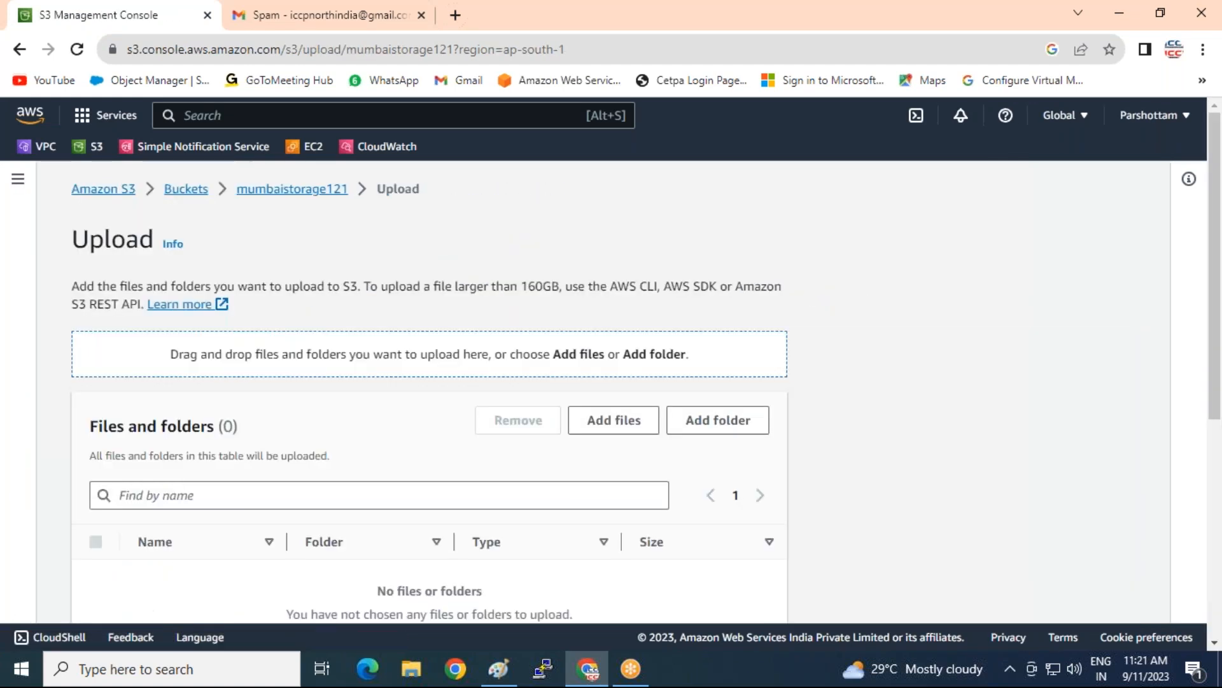
click(606, 425)
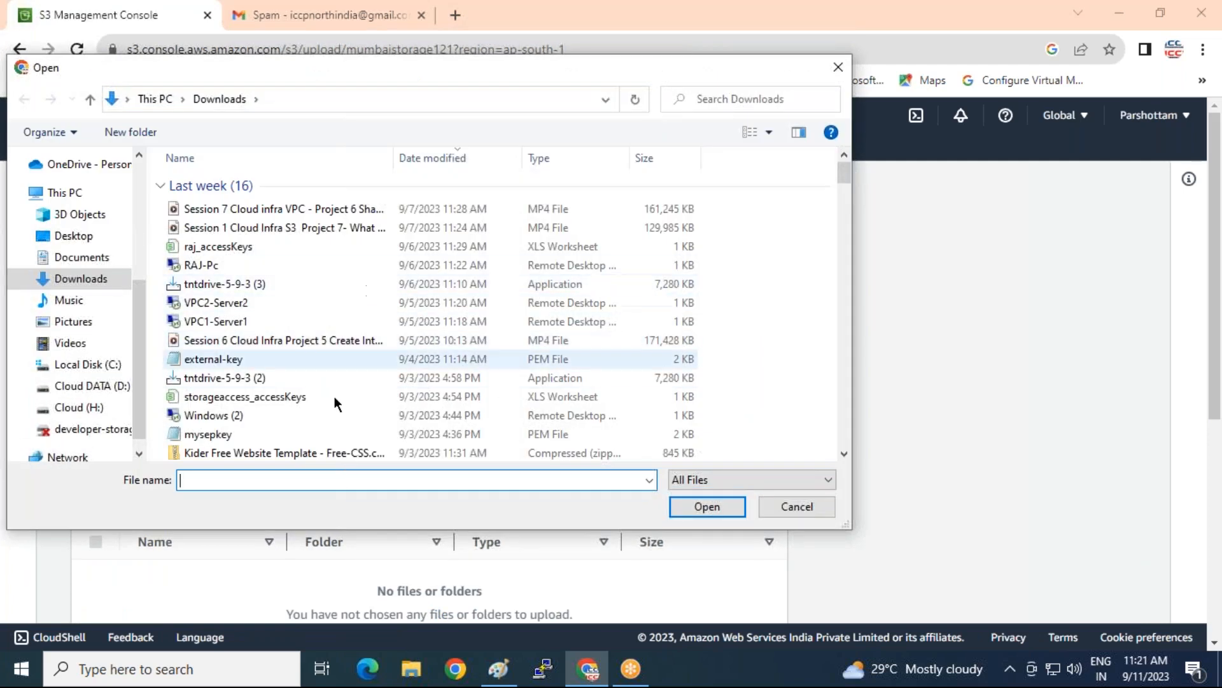
click(831, 64)
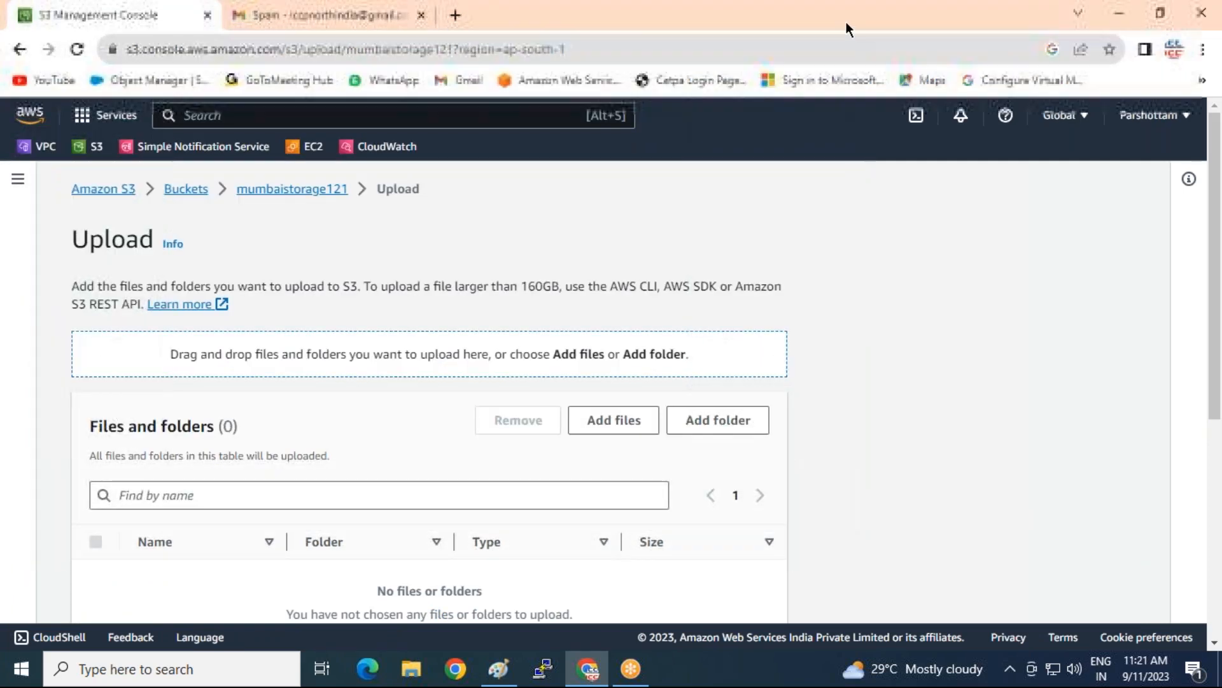
Open the datafile text file from the desktop in Notepad
click(1118, 13)
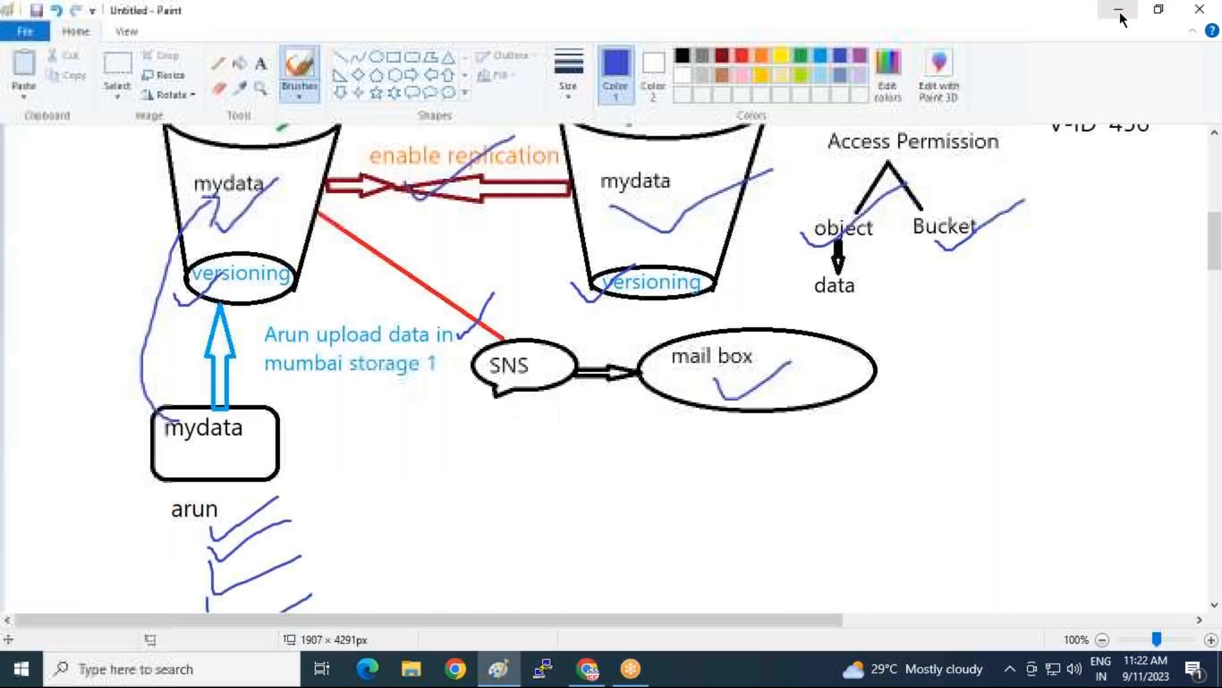
click(1119, 10)
right_click(667, 189)
click(477, 176)
click(194, 102)
double_click(168, 103)
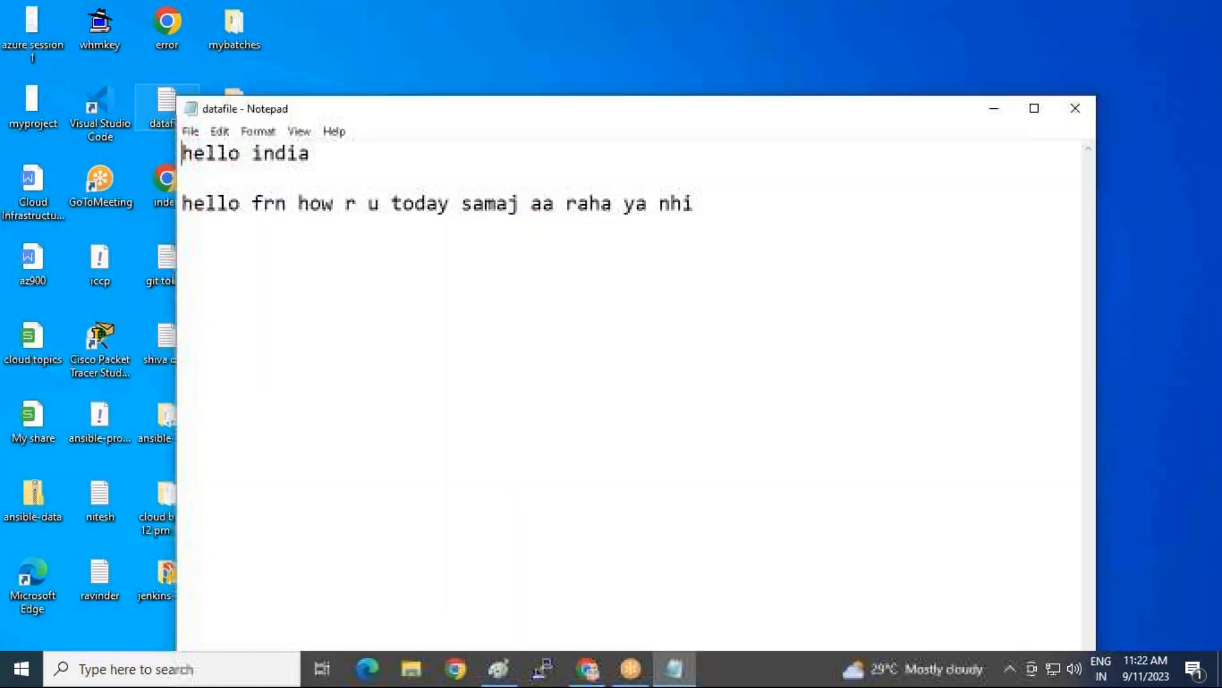
Delete the empty second line so only 'hello india' remains, save, and close Notepad
drag(694, 210, 38, 255)
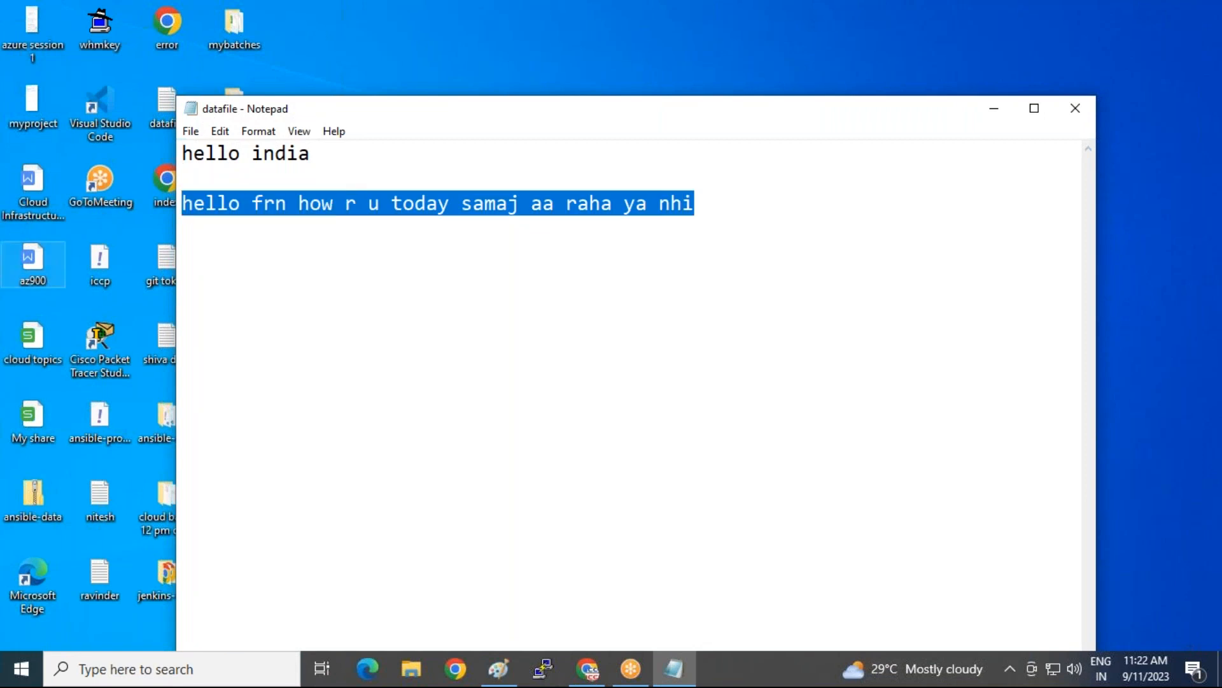
key(Delete)
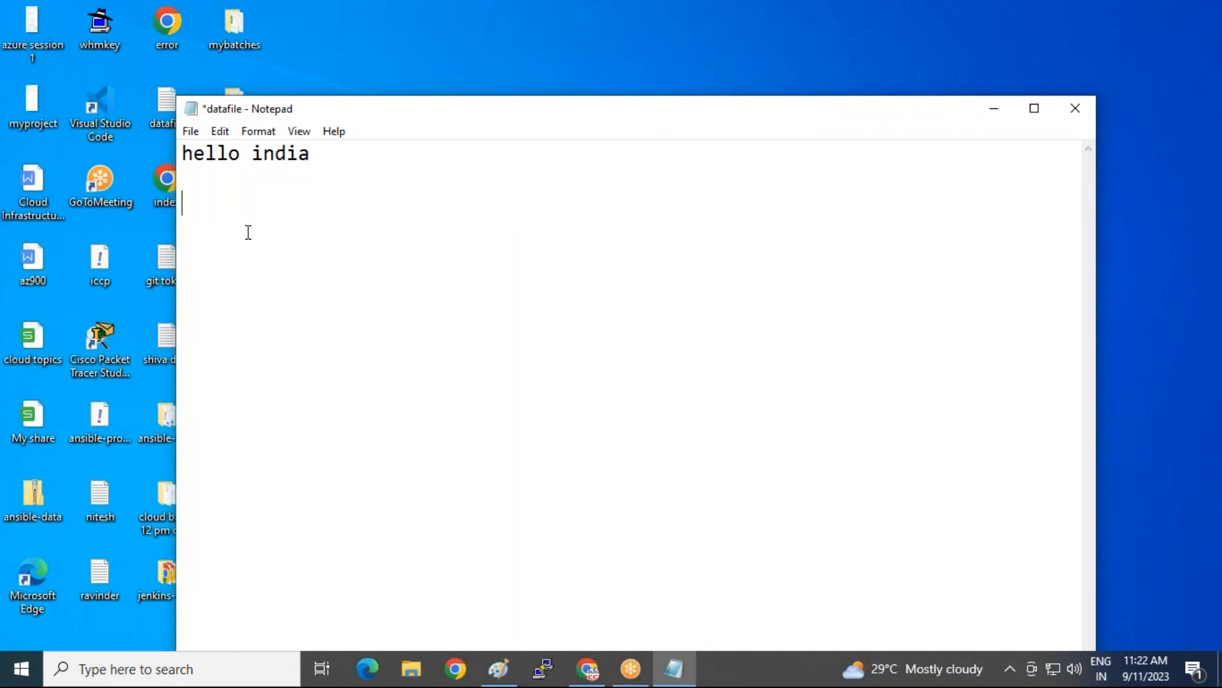
key(ctrl+s)
click(1087, 109)
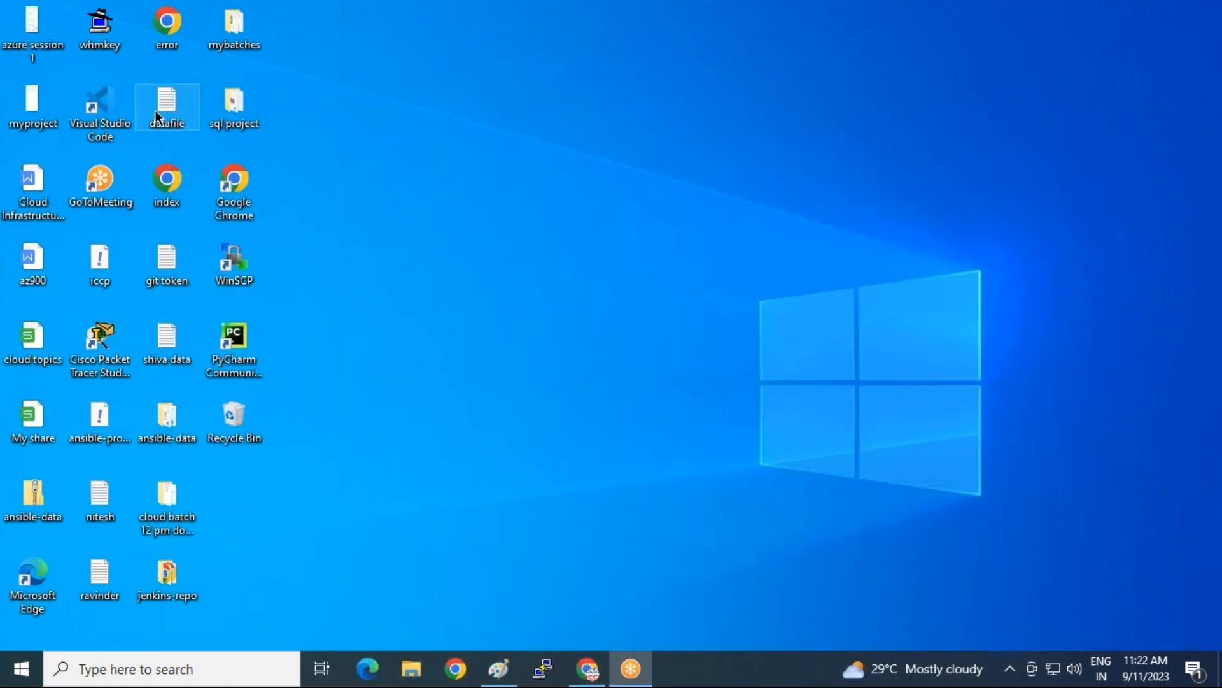
click(574, 674)
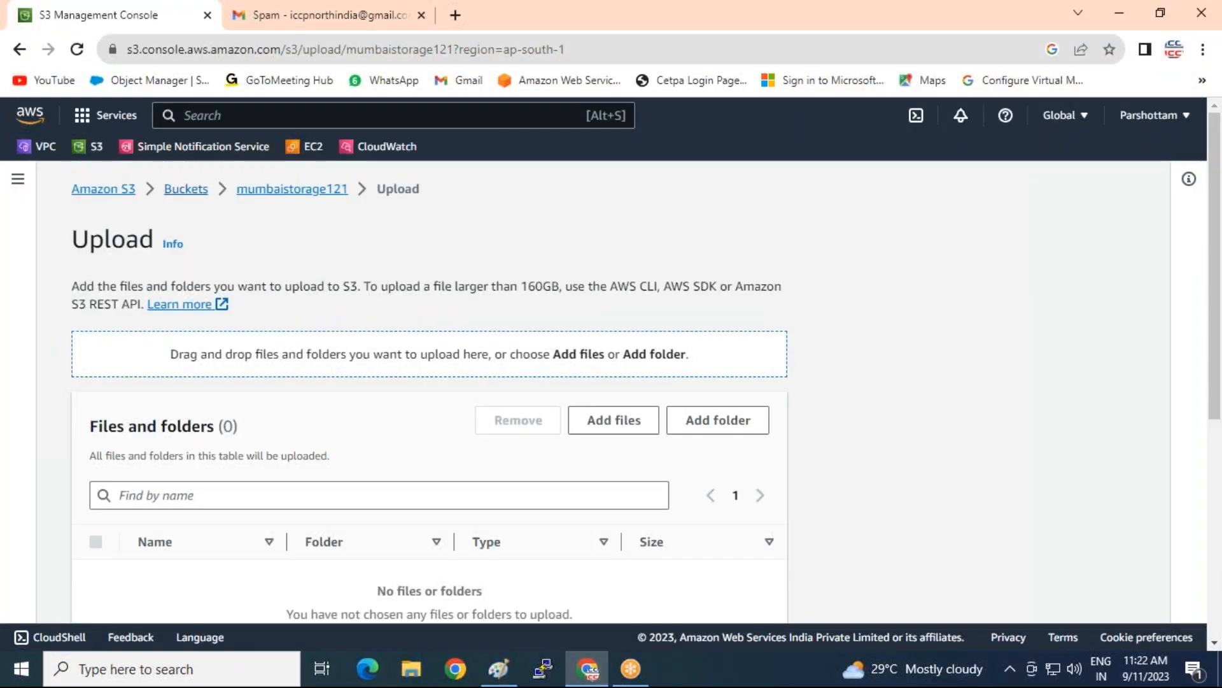
Upload datafile from the Desktop to mumbaistorage121 and select datafile.txt in the object list
click(614, 420)
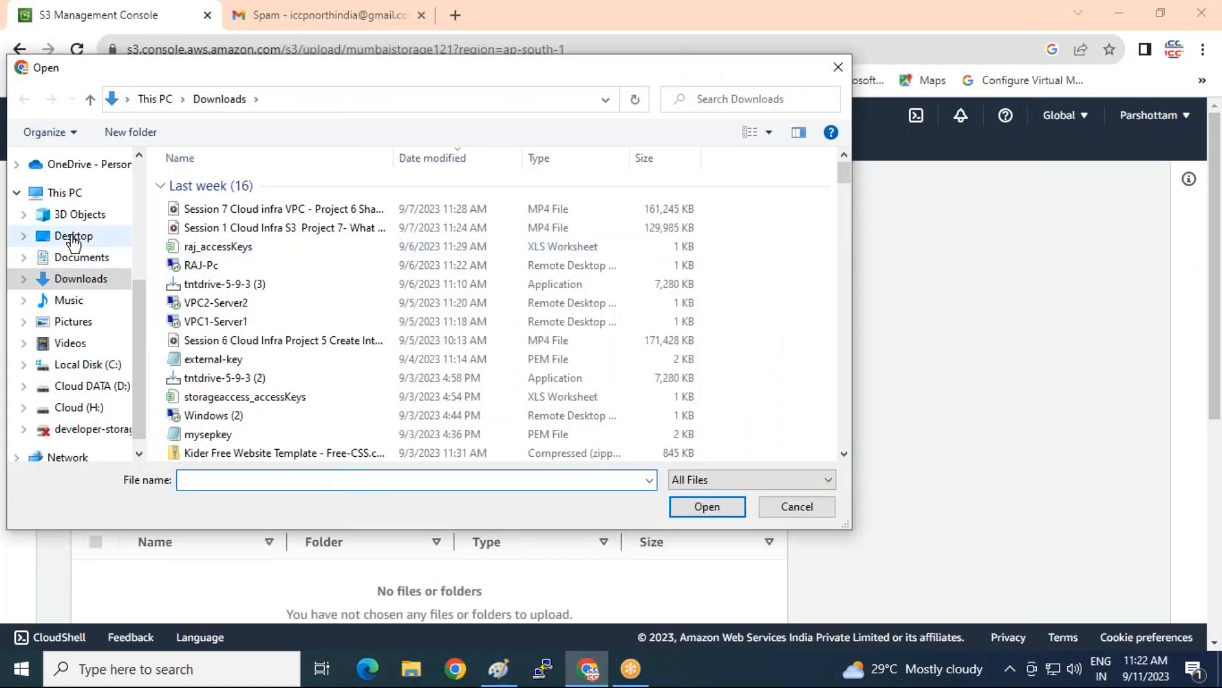
click(74, 237)
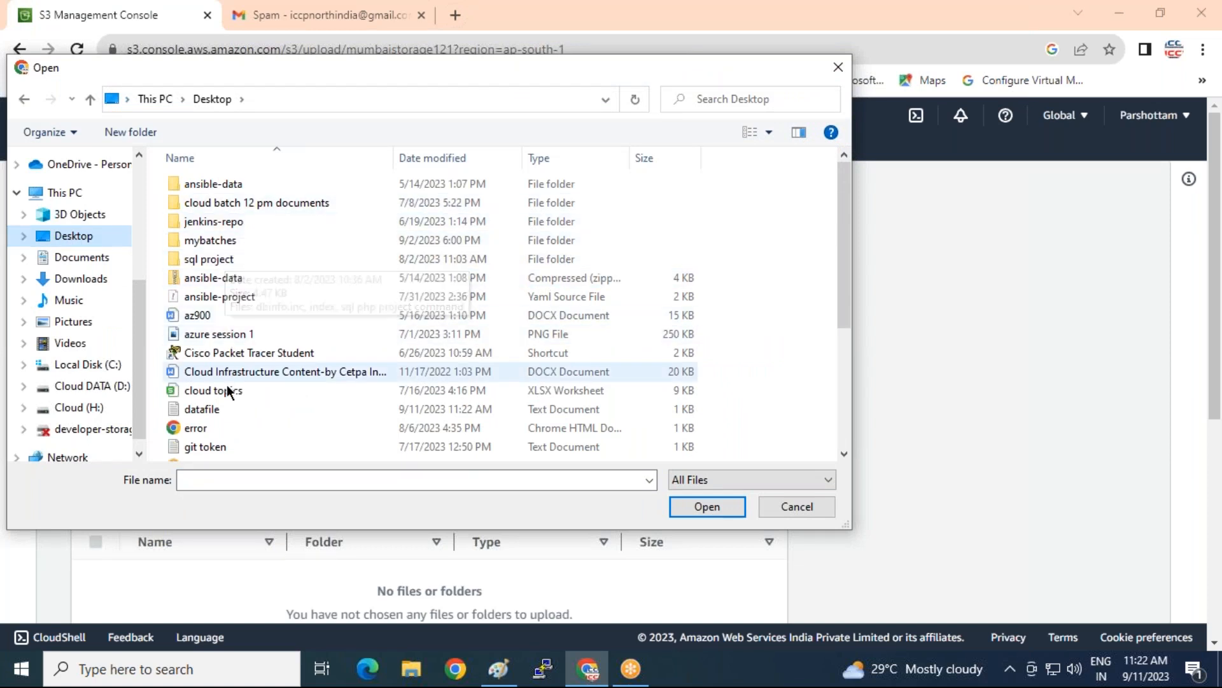
click(216, 409)
click(697, 506)
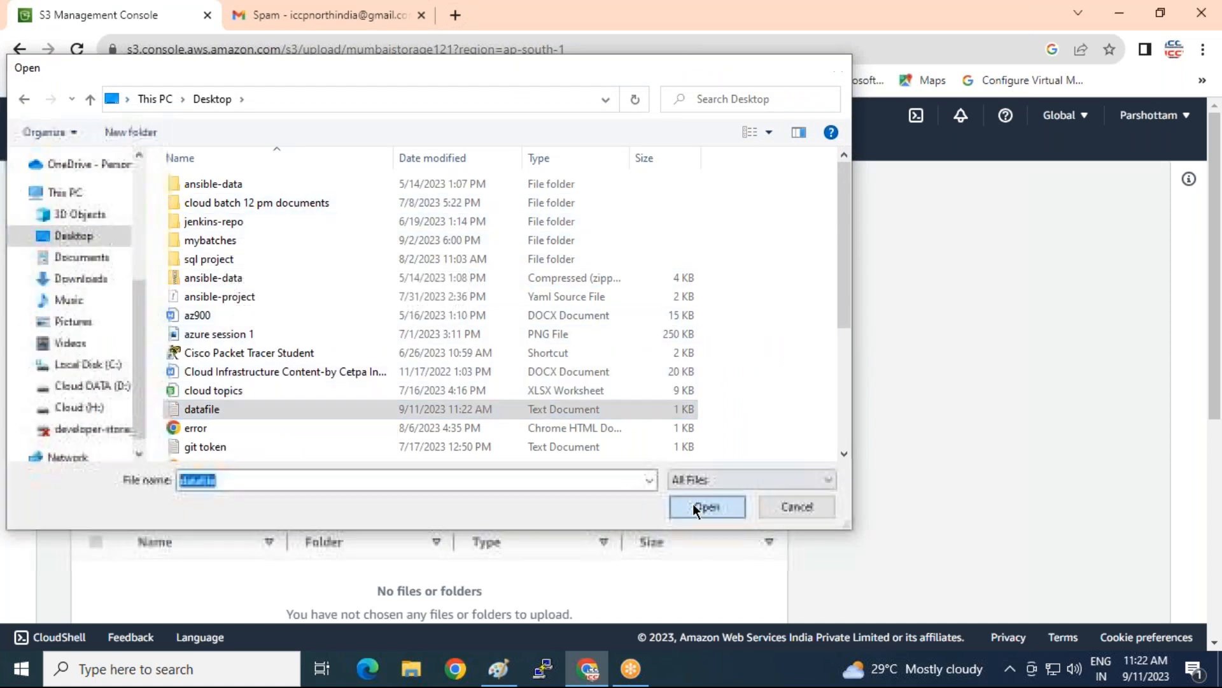
scroll(701, 541, down, 4)
click(730, 592)
click(1153, 275)
scroll(496, 338, down, 1)
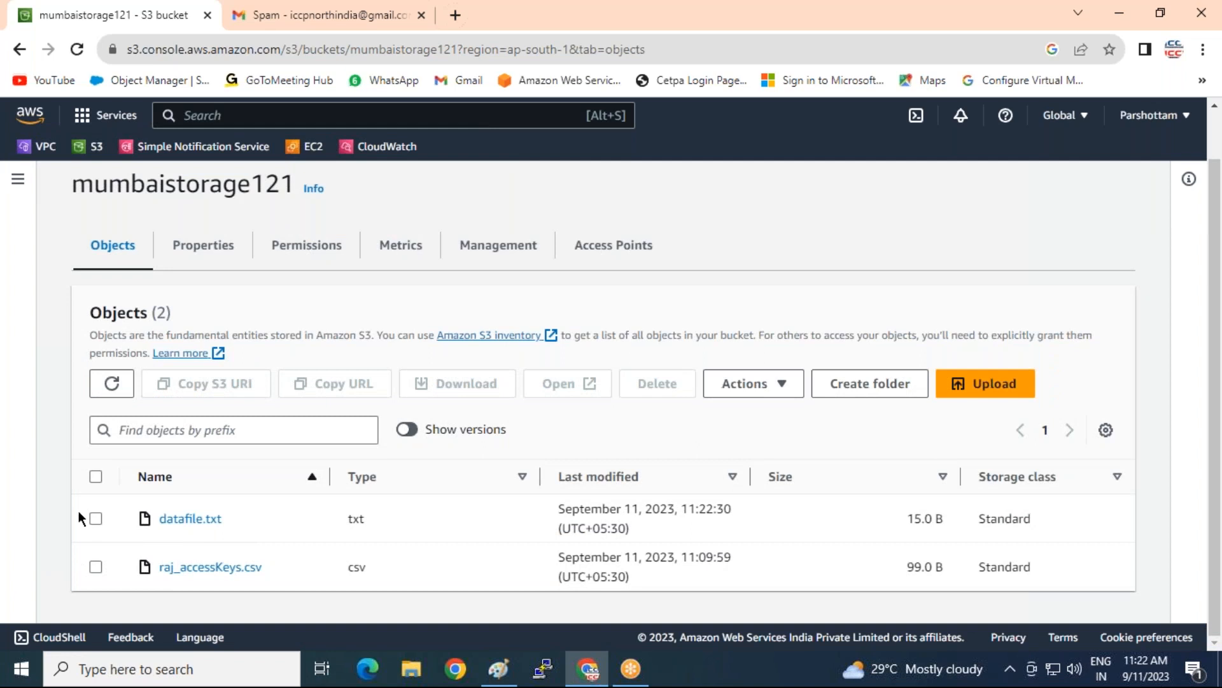
click(96, 518)
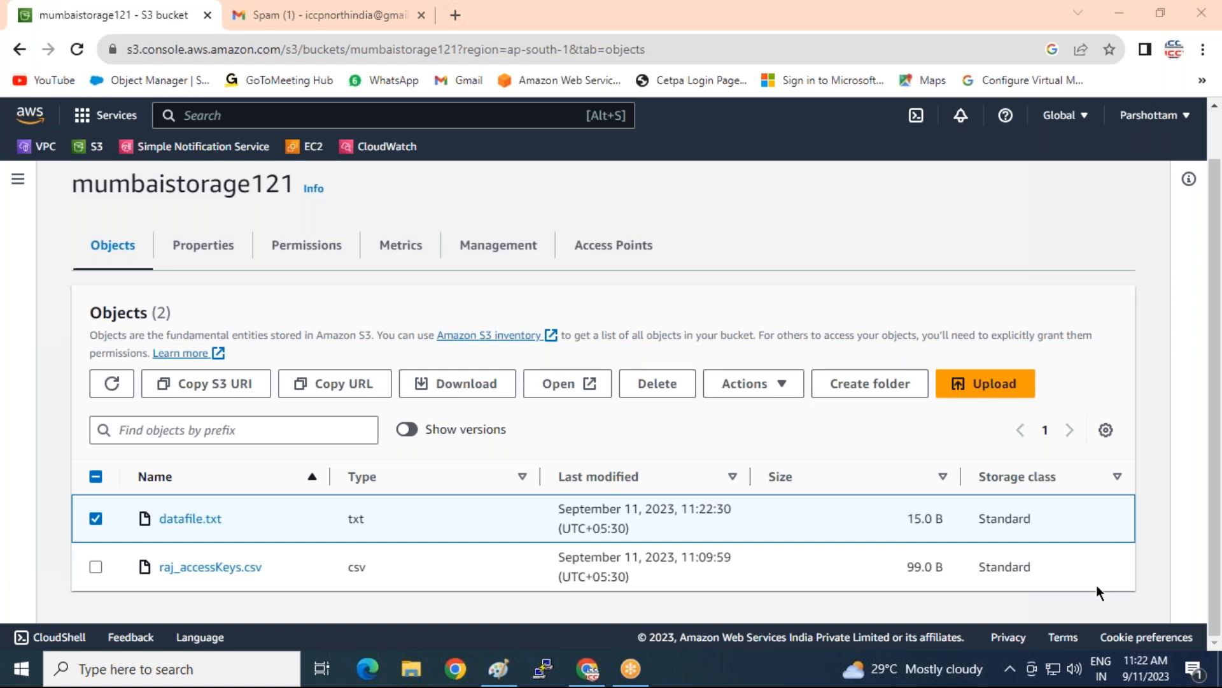
Open datafile.txt's object overview and copy its Object URL
click(191, 518)
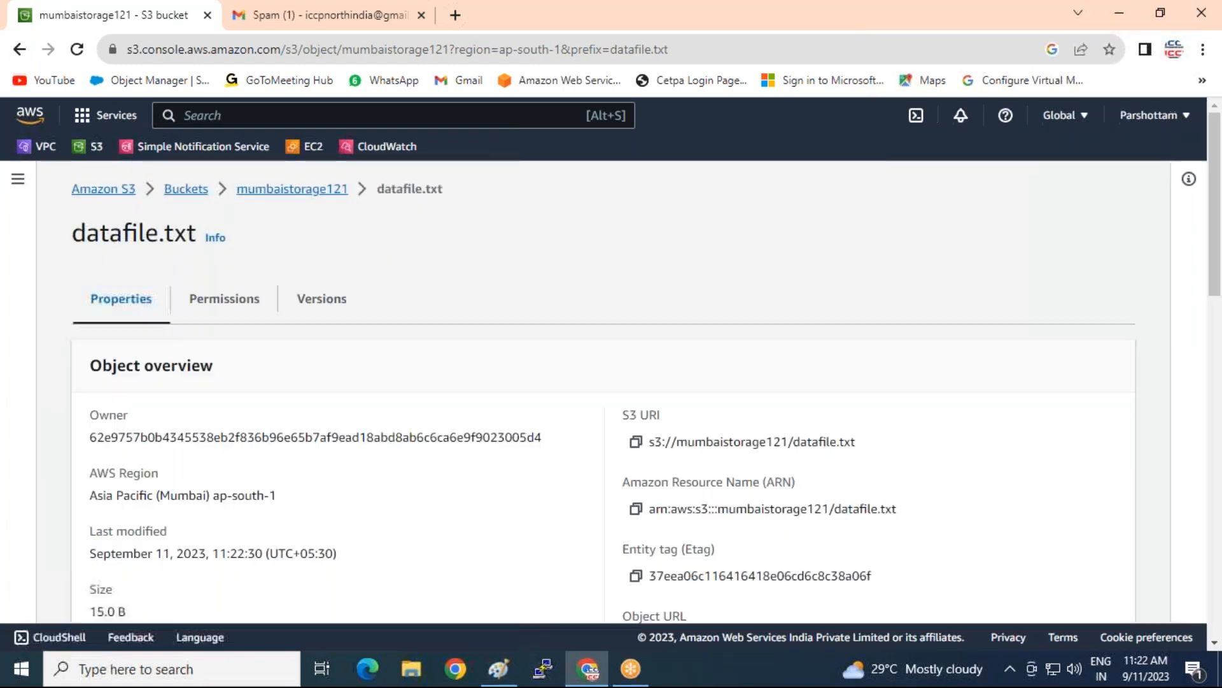
scroll(201, 520, down, 4)
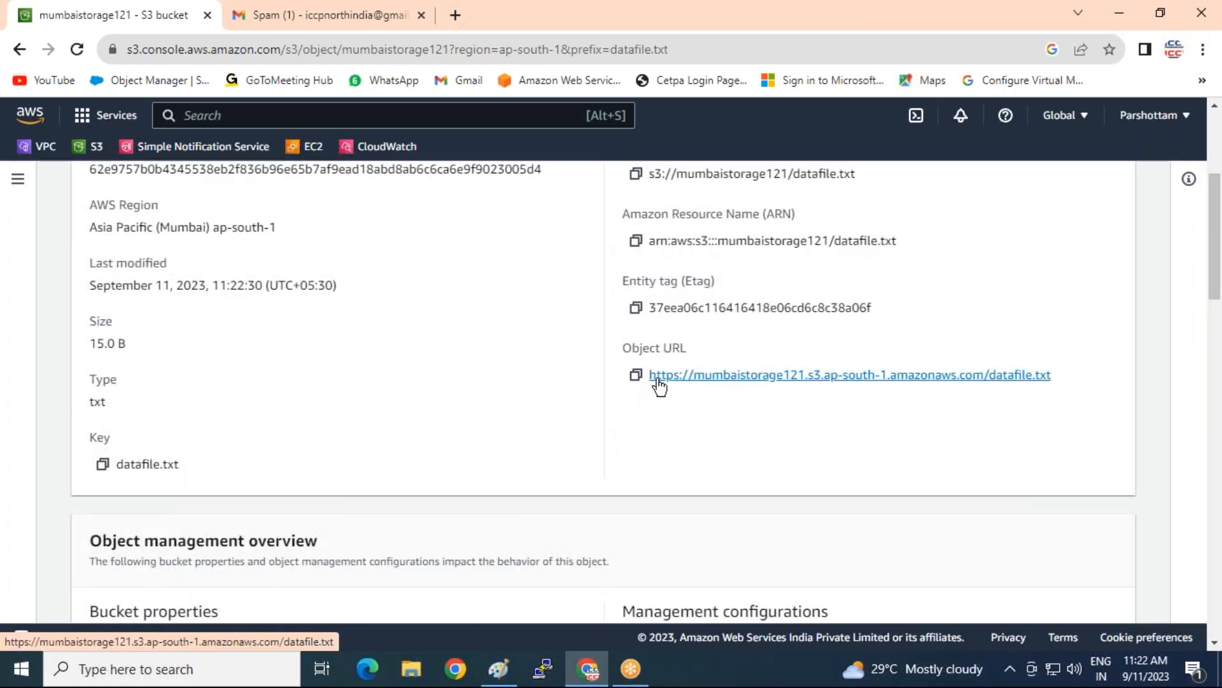
click(636, 376)
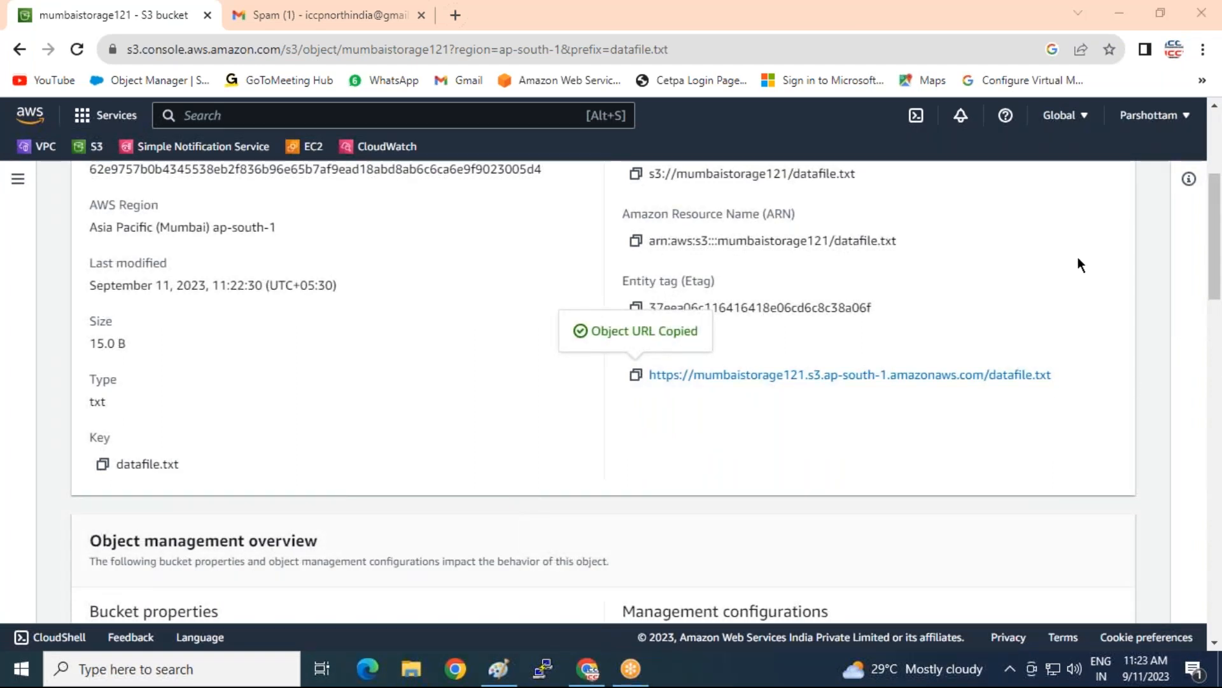
right_click(968, 650)
click(996, 606)
scroll(751, 345, up, 3)
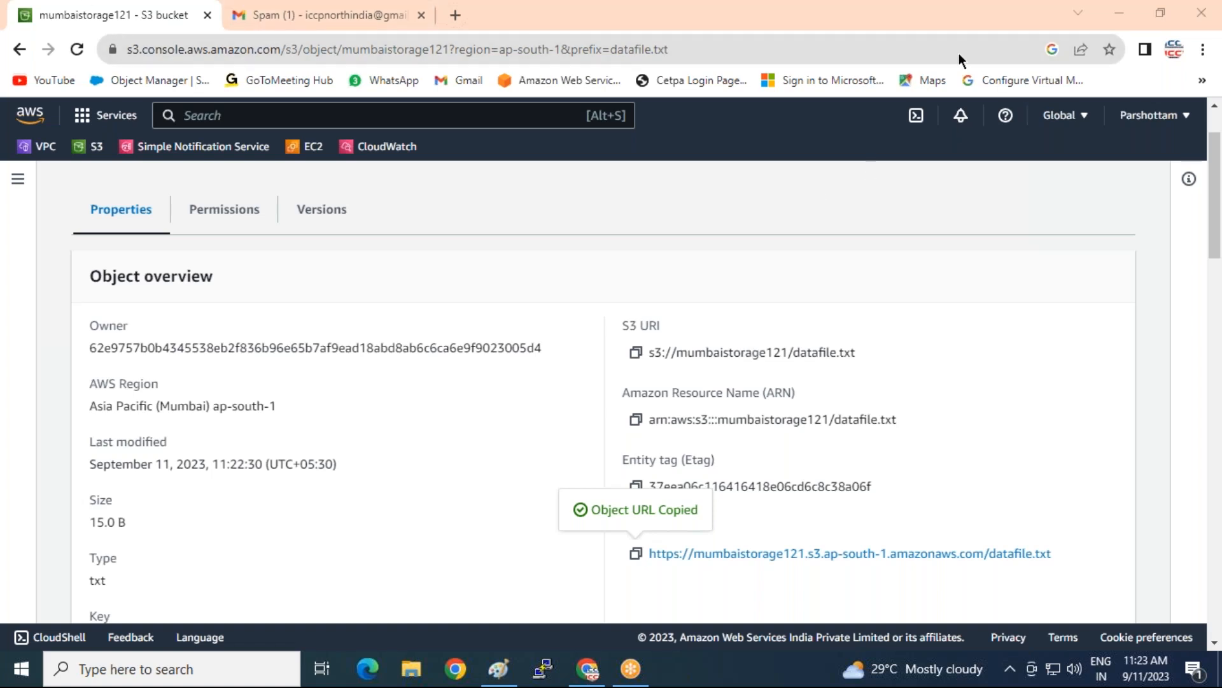
Load datafile.txt's object URL in a new tab, which returns Access Denied
click(453, 15)
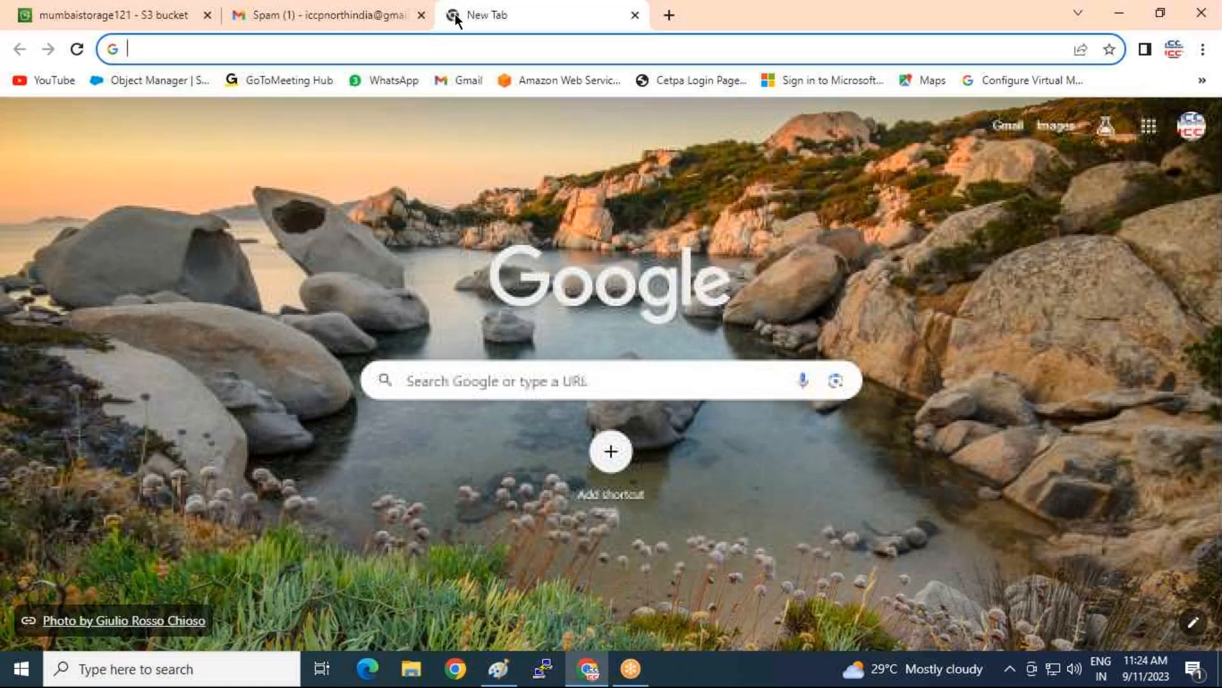
key(ctrl+v)
key(Return)
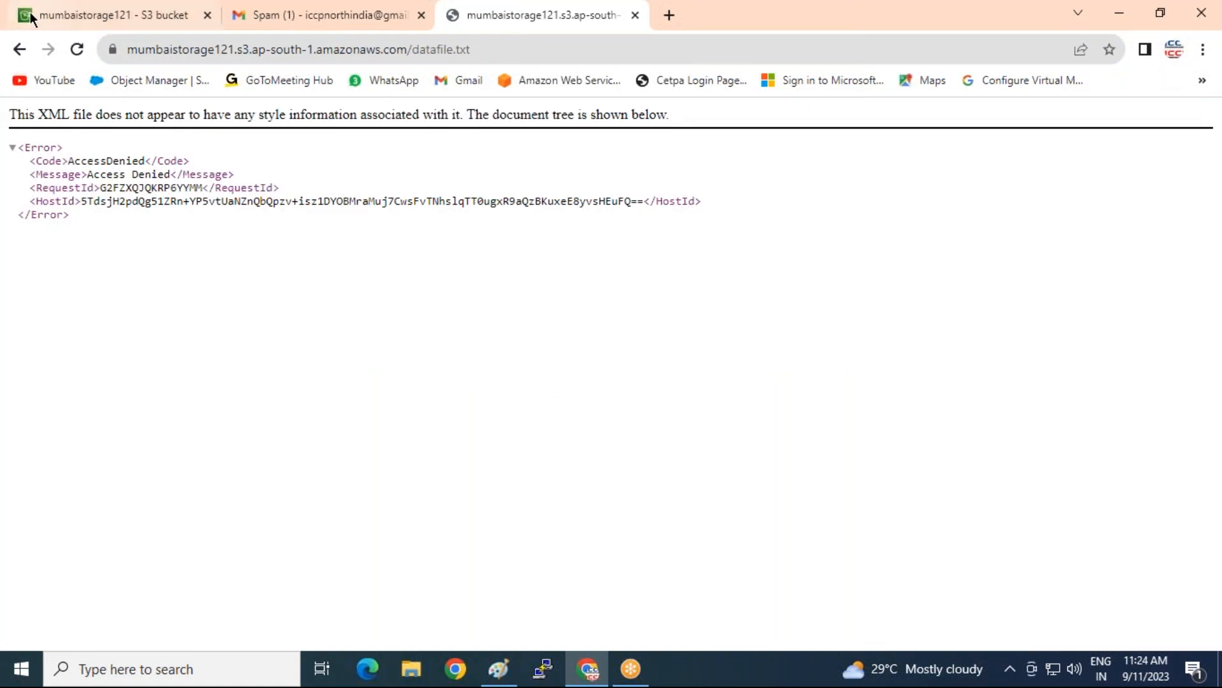
click(95, 15)
Make datafile.txt public using ACL and reload its URL to show 'hello india'
scroll(591, 346, down, 3)
scroll(597, 339, up, 5)
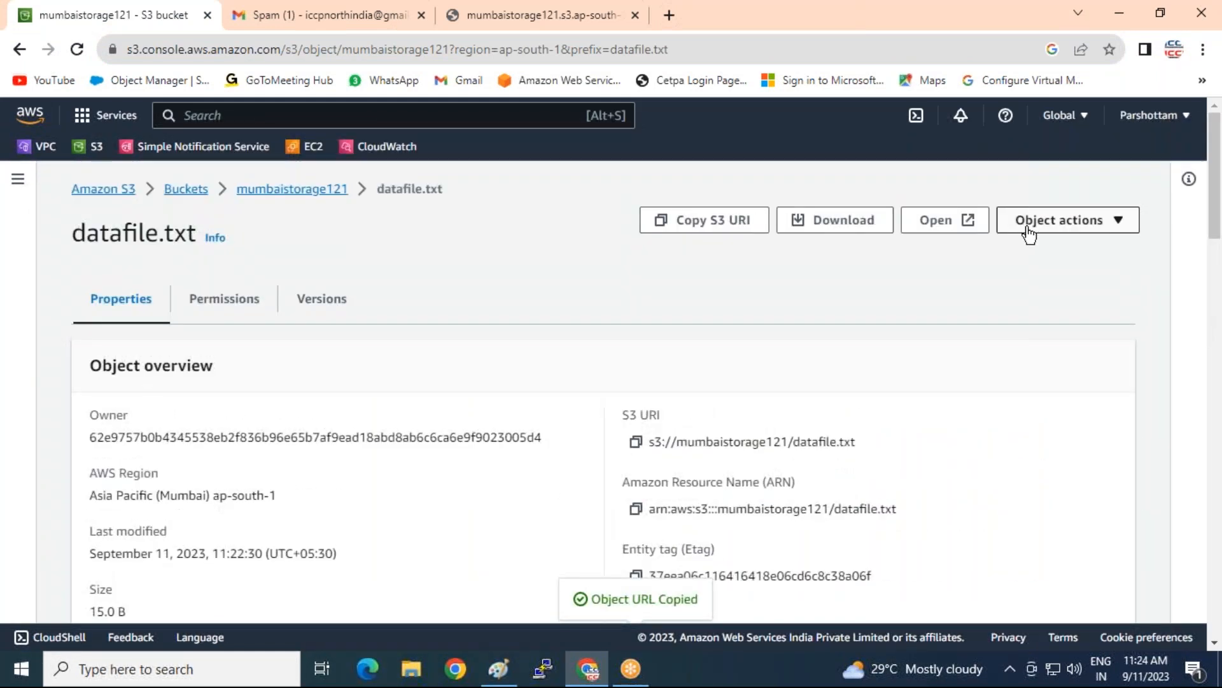
click(1026, 223)
scroll(1073, 457, down, 1)
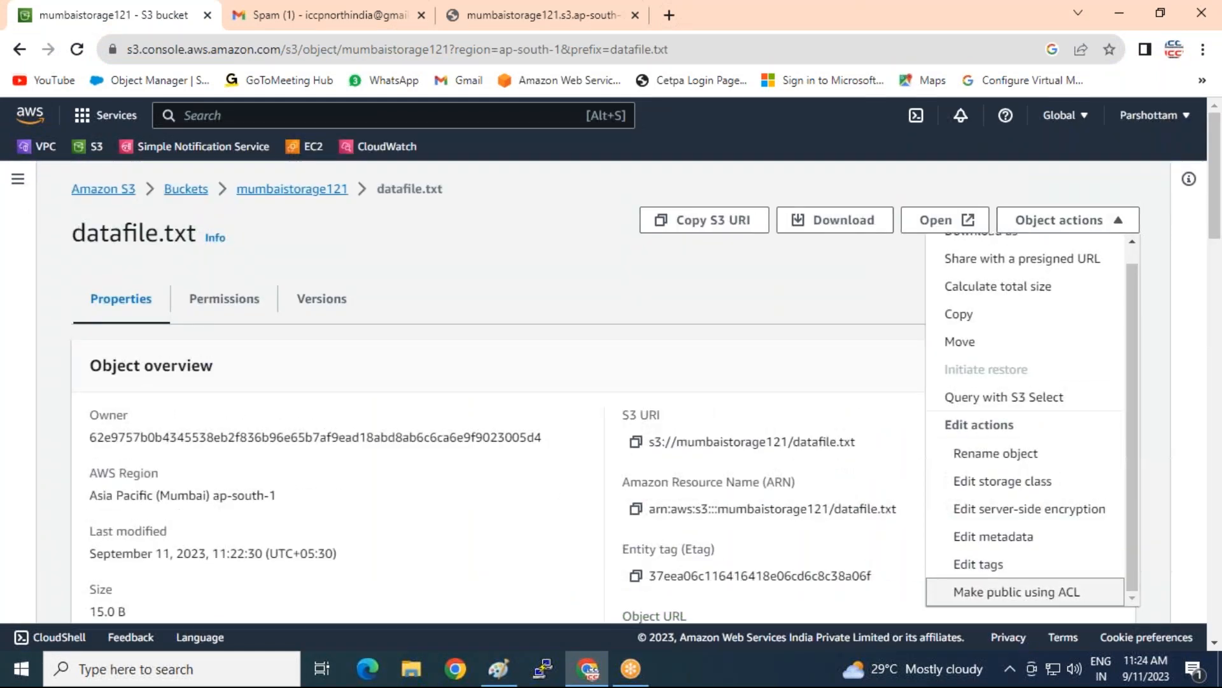
click(1030, 591)
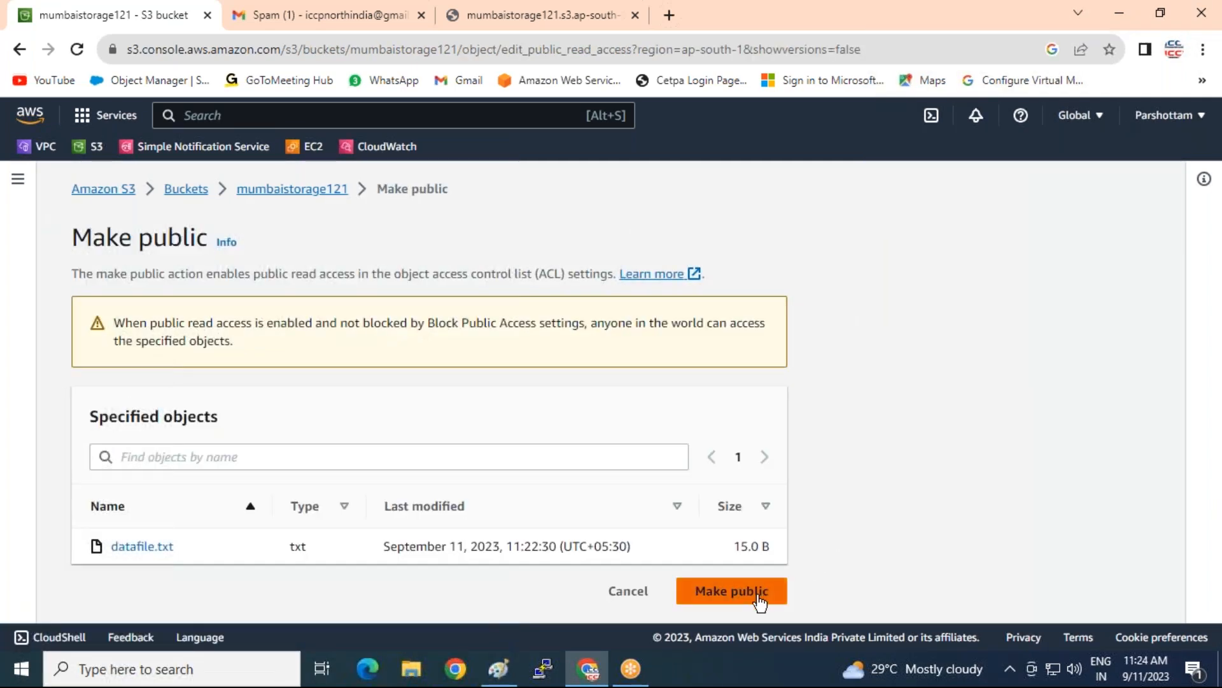
click(729, 590)
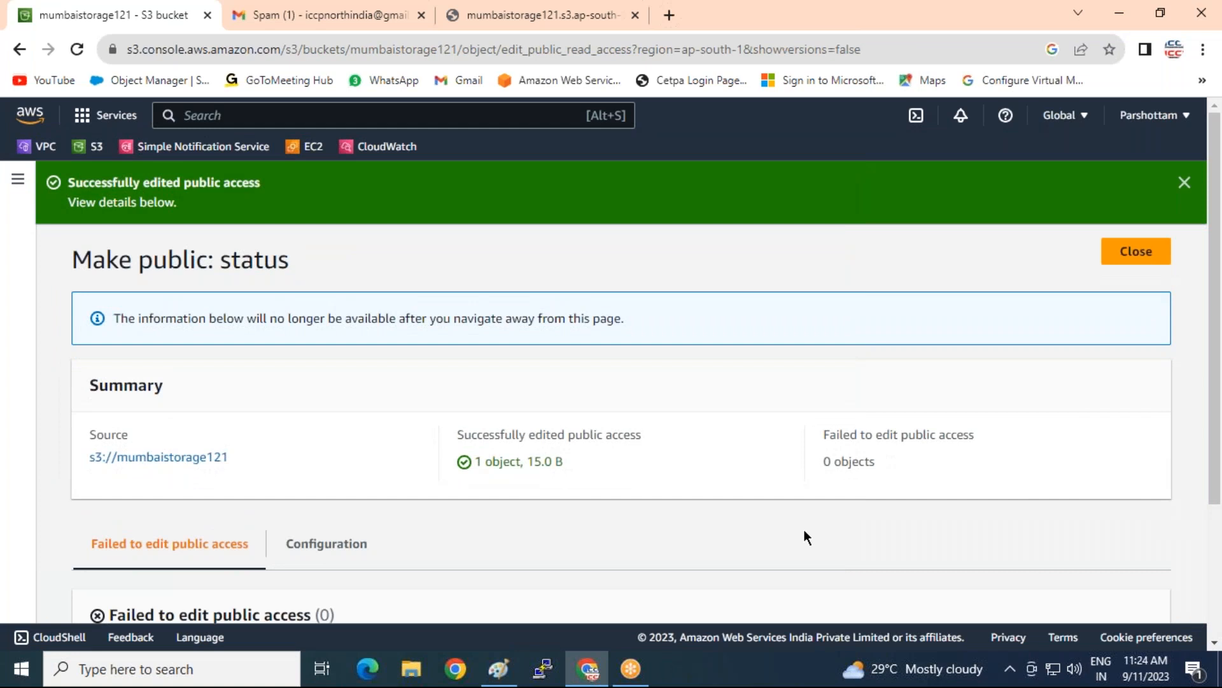
click(555, 13)
click(76, 51)
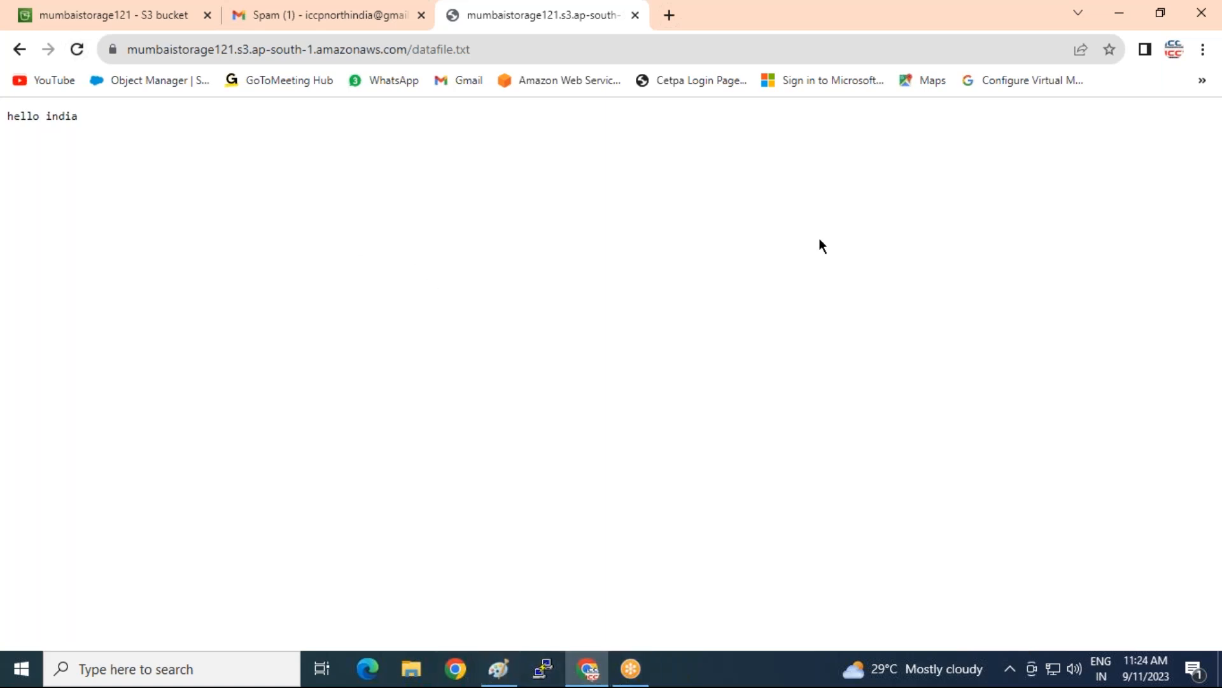
click(1119, 13)
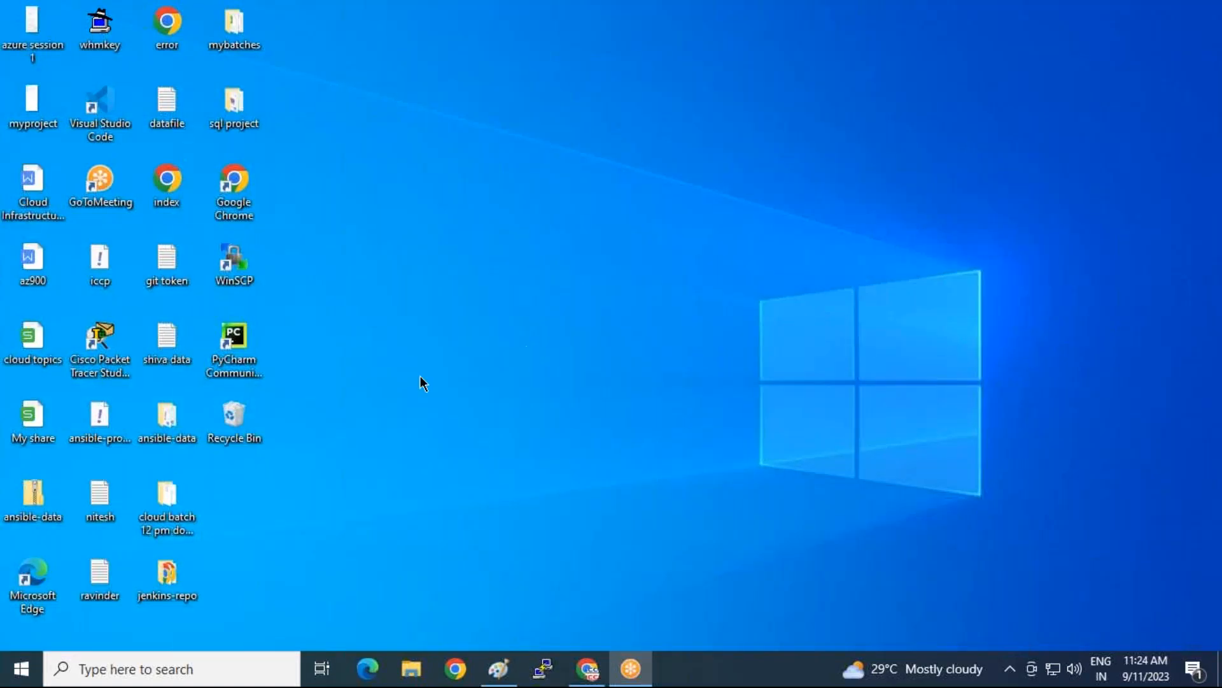
Append the datafile.txt object URL and the note 'clear hai' to datafile, then save it
double_click(162, 110)
key(Return)
key(Return)
text(https://mumbaistorage121.s3.ap-south-1.amazonaws.com/datafile.txt)
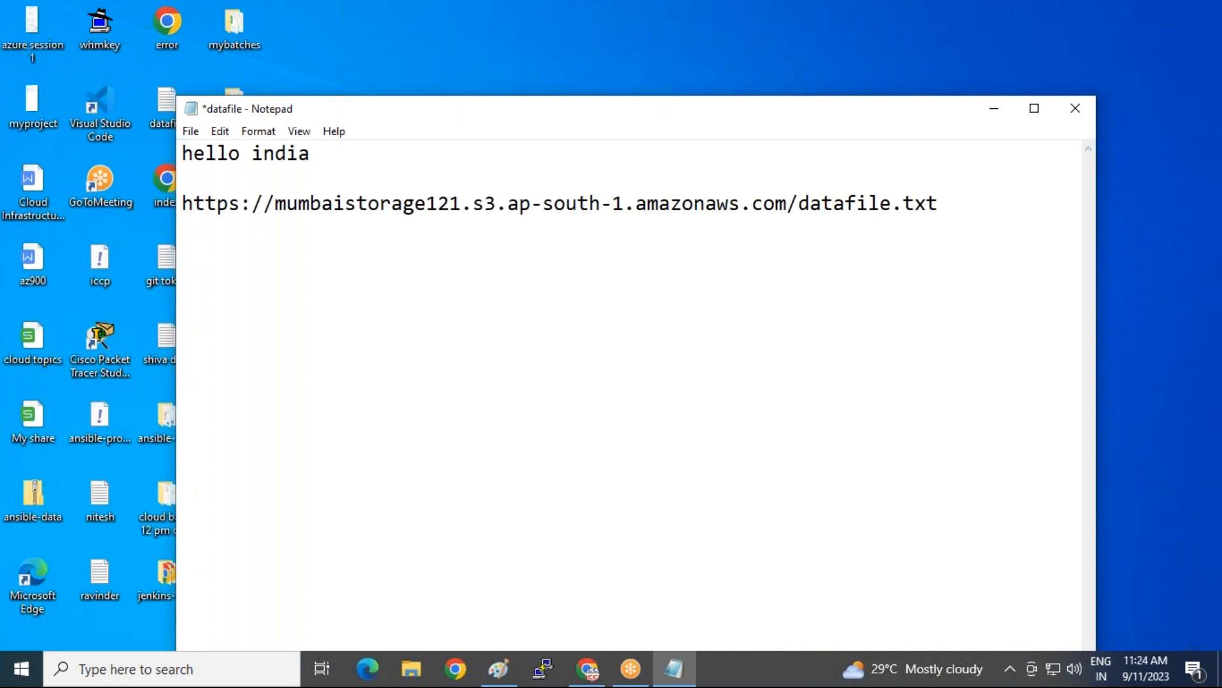
key(Return)
key(Return)
text(clear)
text( haui)
key(BackSpace)
key(BackSpace)
text(i)
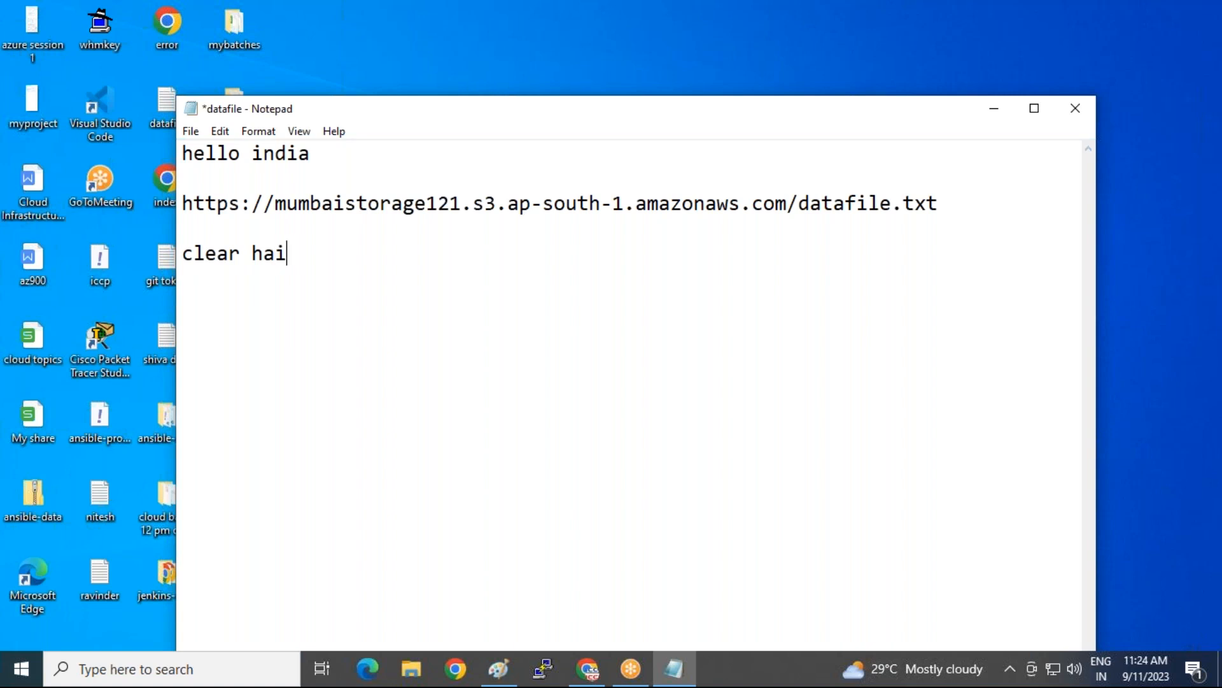
key(ctrl+s)
click(1076, 107)
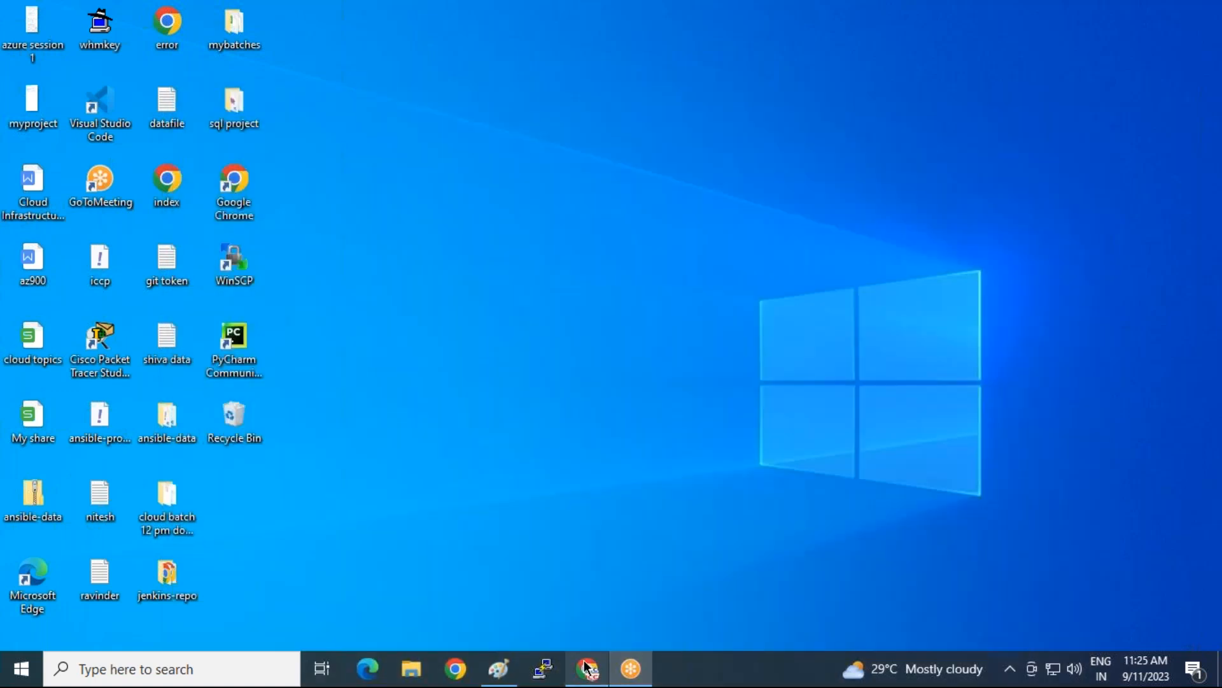
click(587, 667)
click(146, 16)
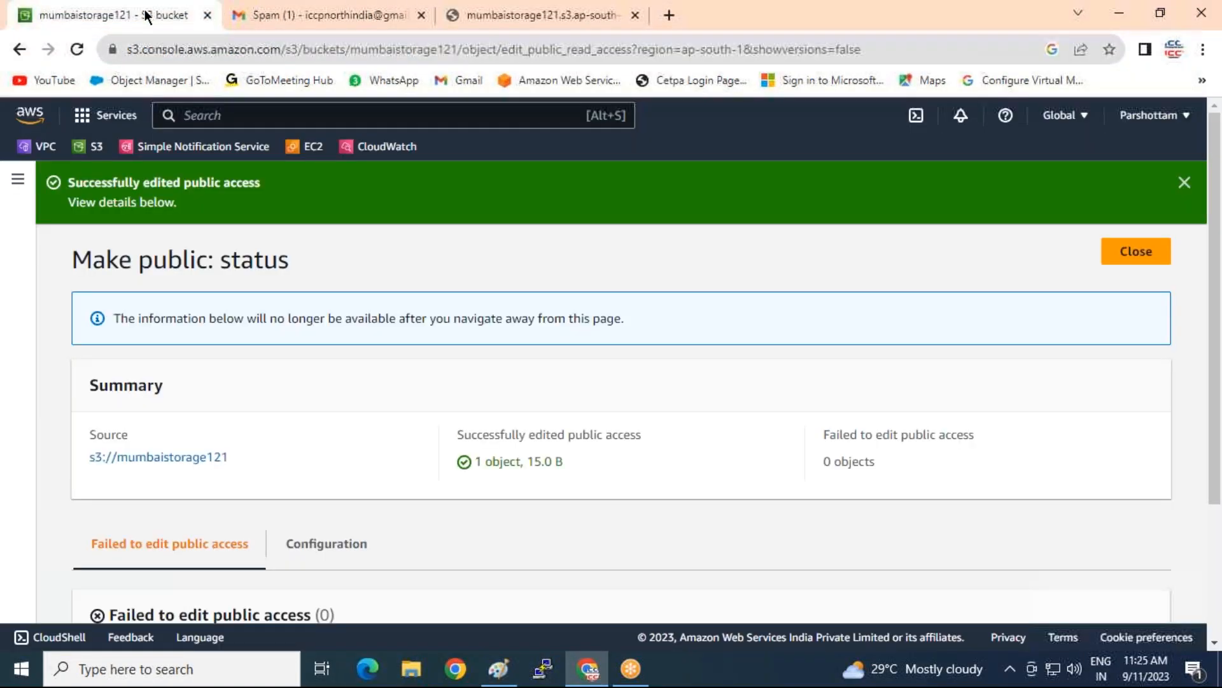
Go back to mumbaistorage121 and check datafile.txt's last-modified date and time
click(1136, 251)
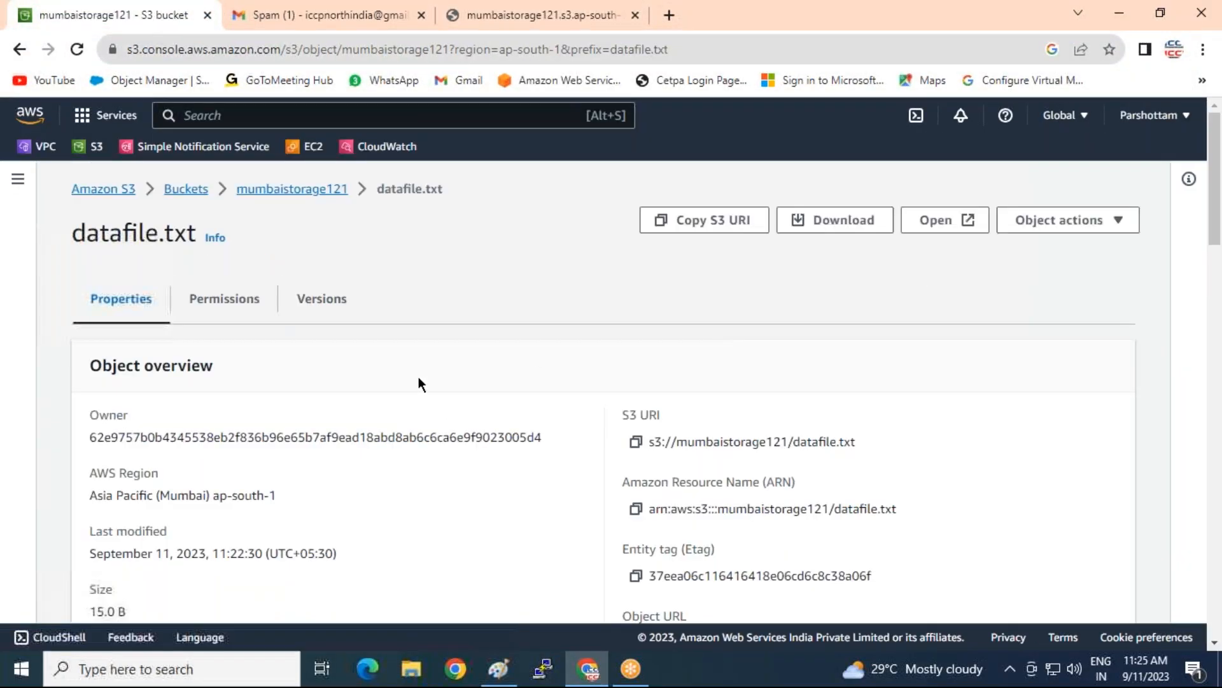
click(185, 190)
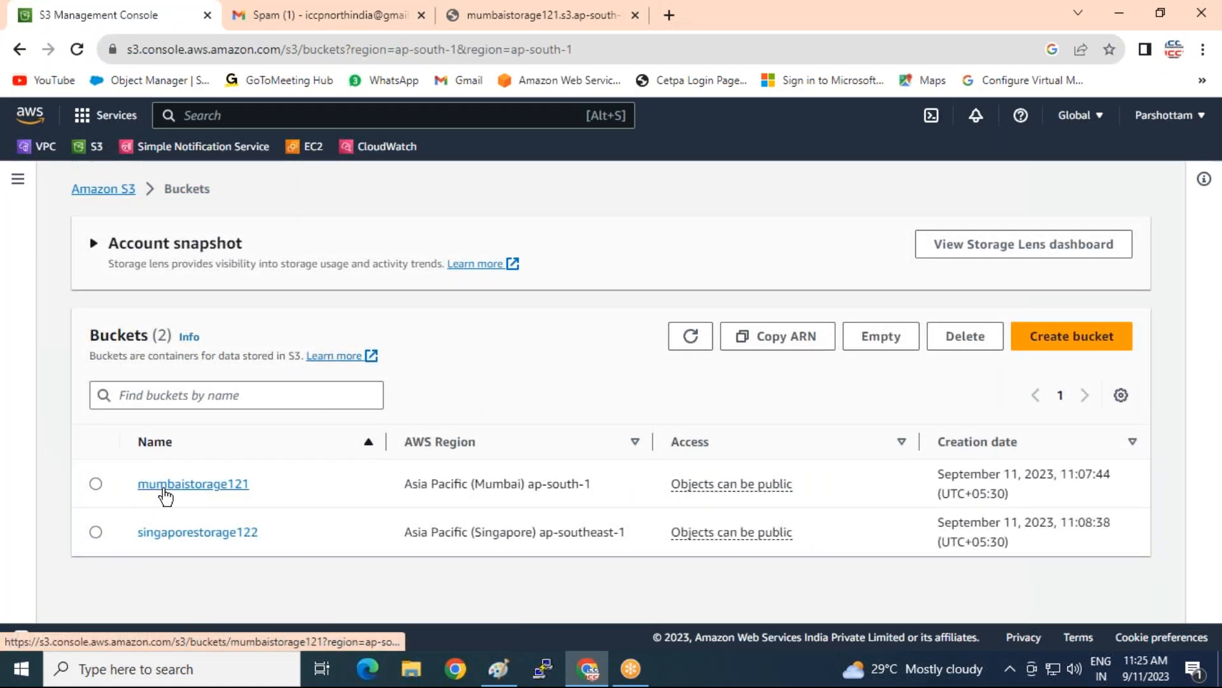
click(164, 487)
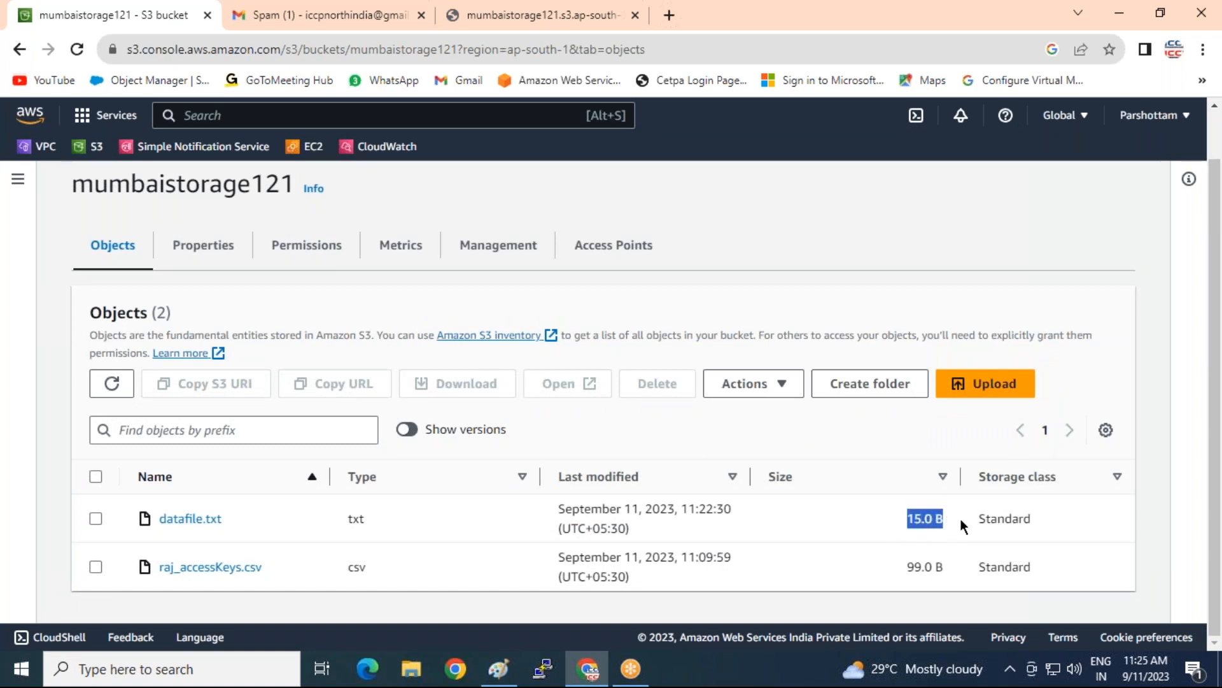
drag(551, 508, 686, 507)
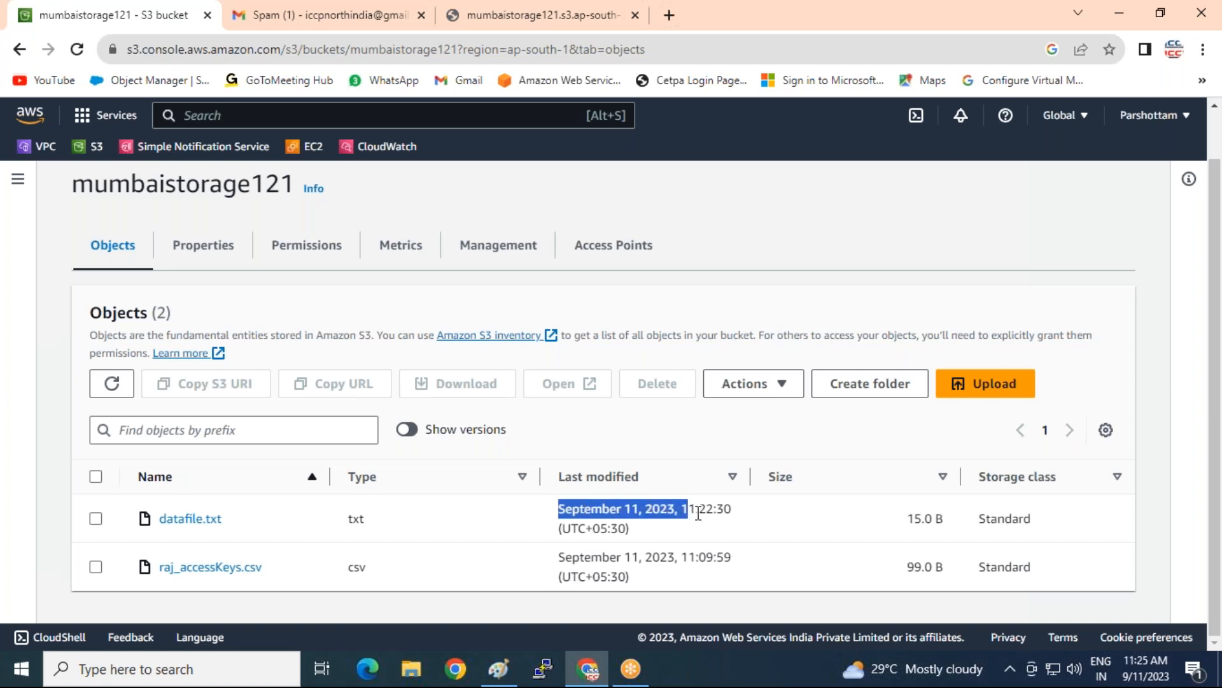
drag(772, 516, 682, 511)
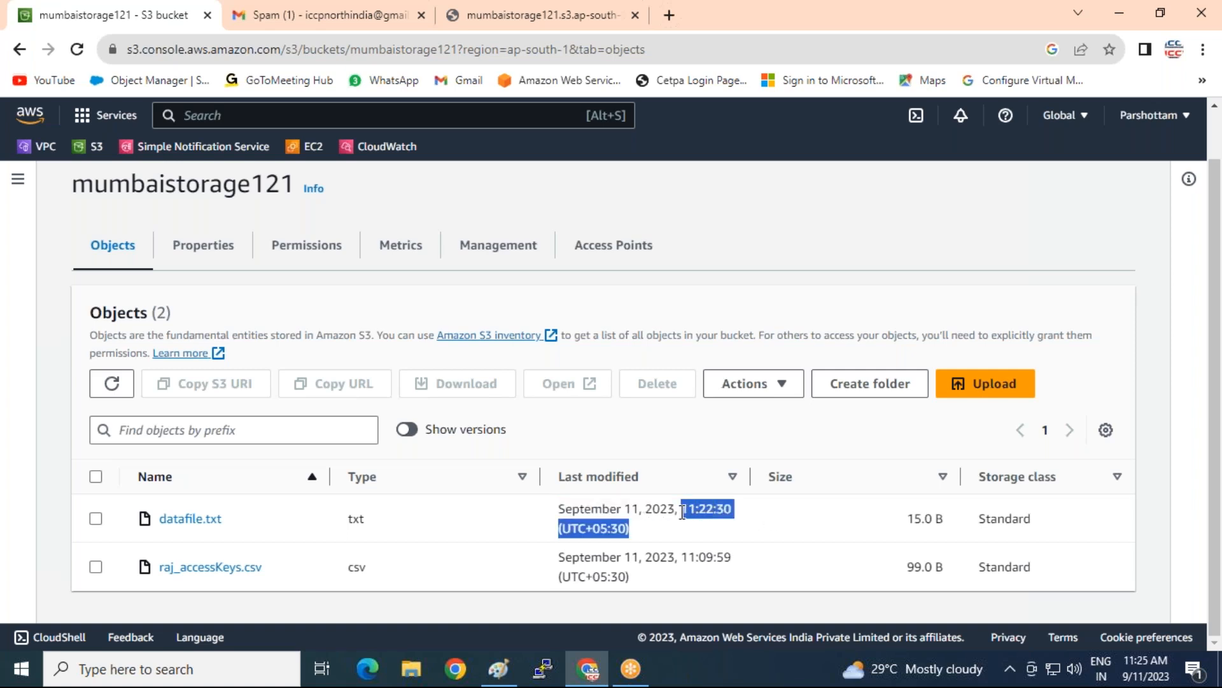
Re-upload the updated datafile and confirm its public link now returns AccessDenied
click(973, 384)
click(611, 420)
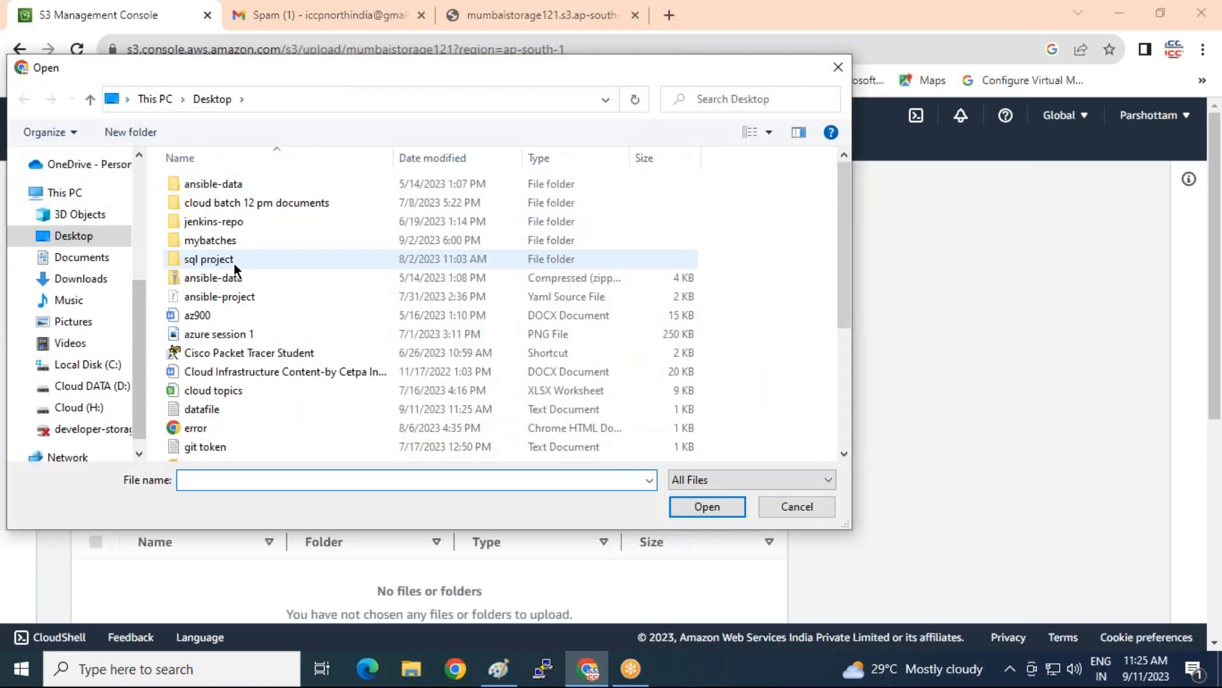
double_click(217, 409)
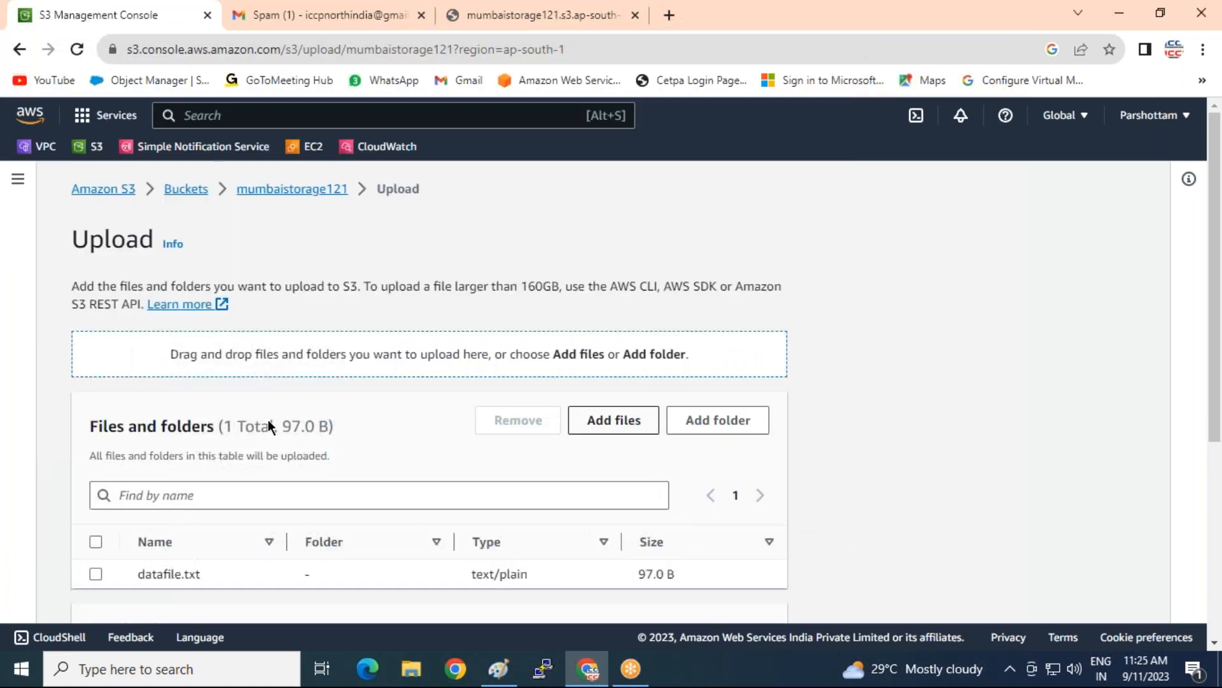
drag(632, 570, 674, 573)
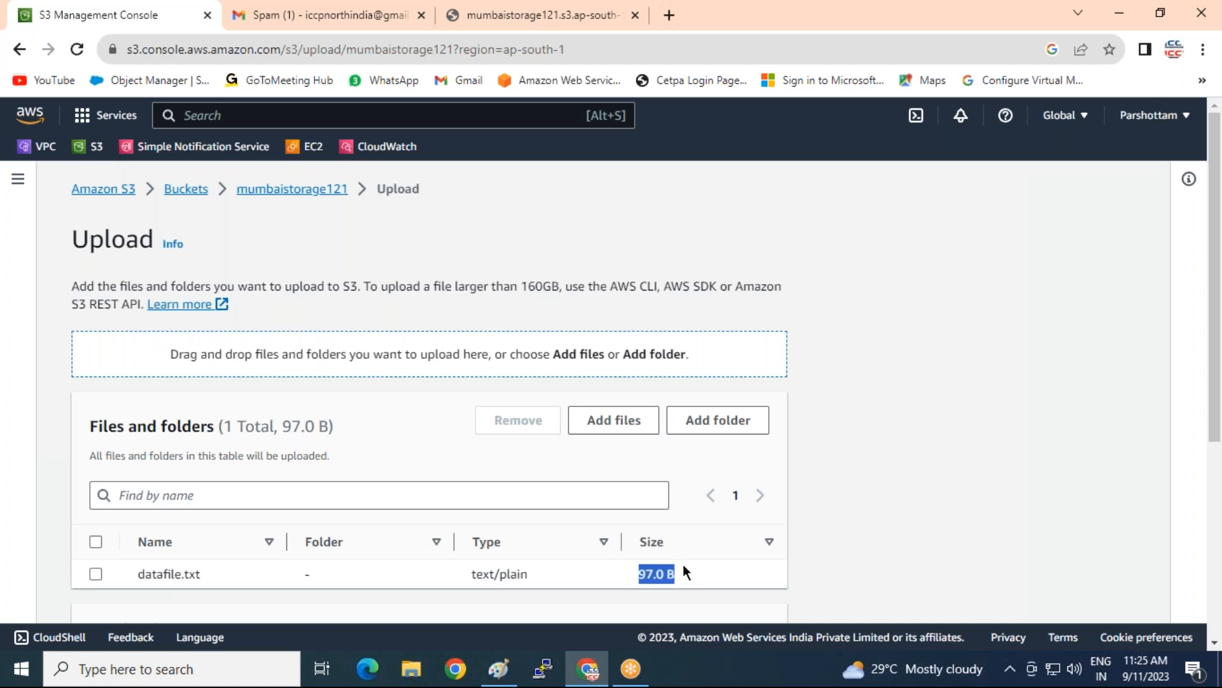
scroll(752, 567, down, 5)
click(780, 592)
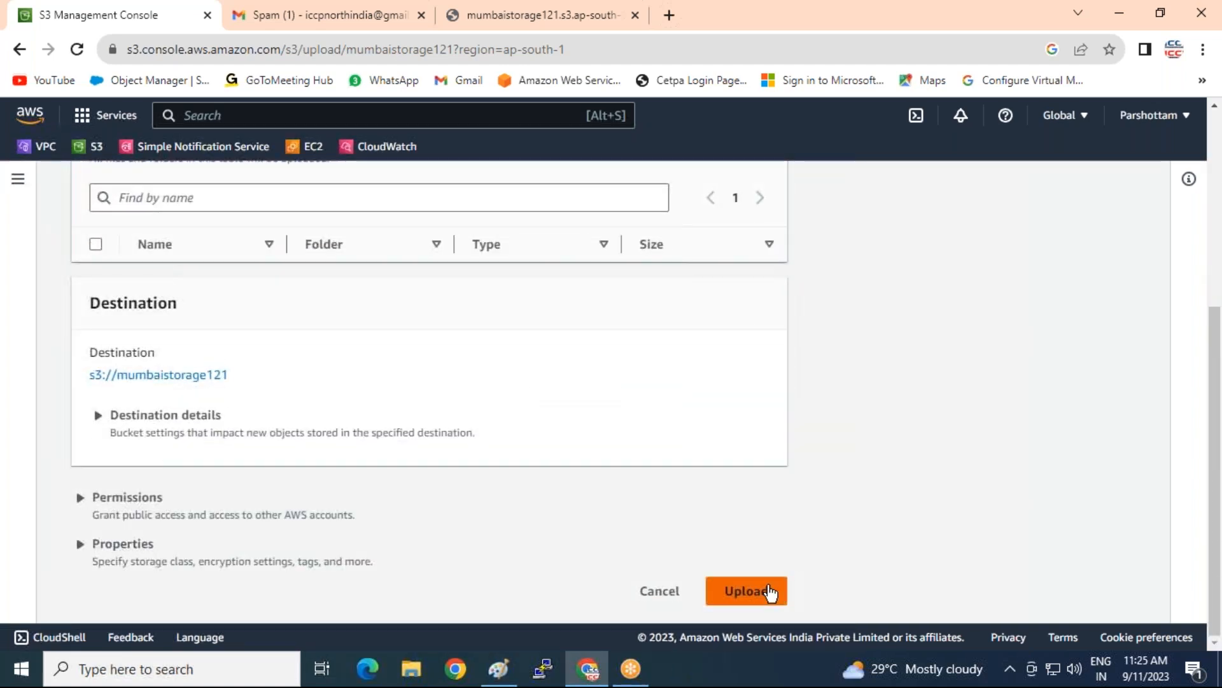
click(1145, 272)
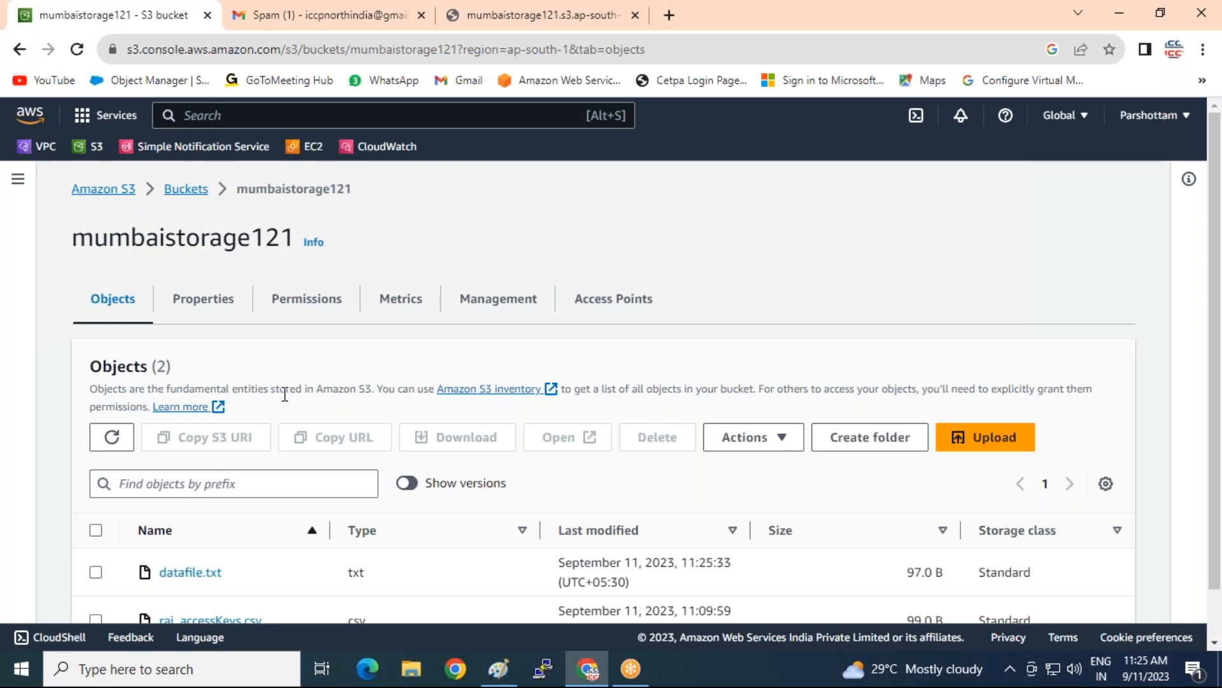
scroll(276, 396, down, 1)
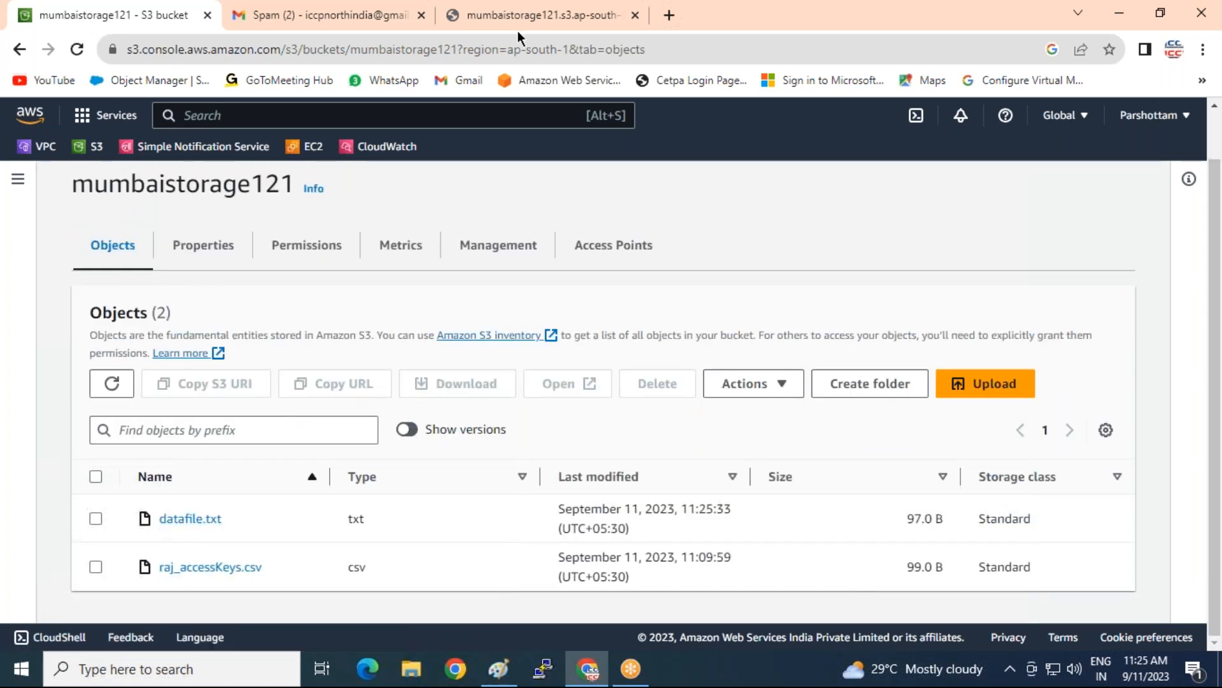
click(538, 15)
click(76, 51)
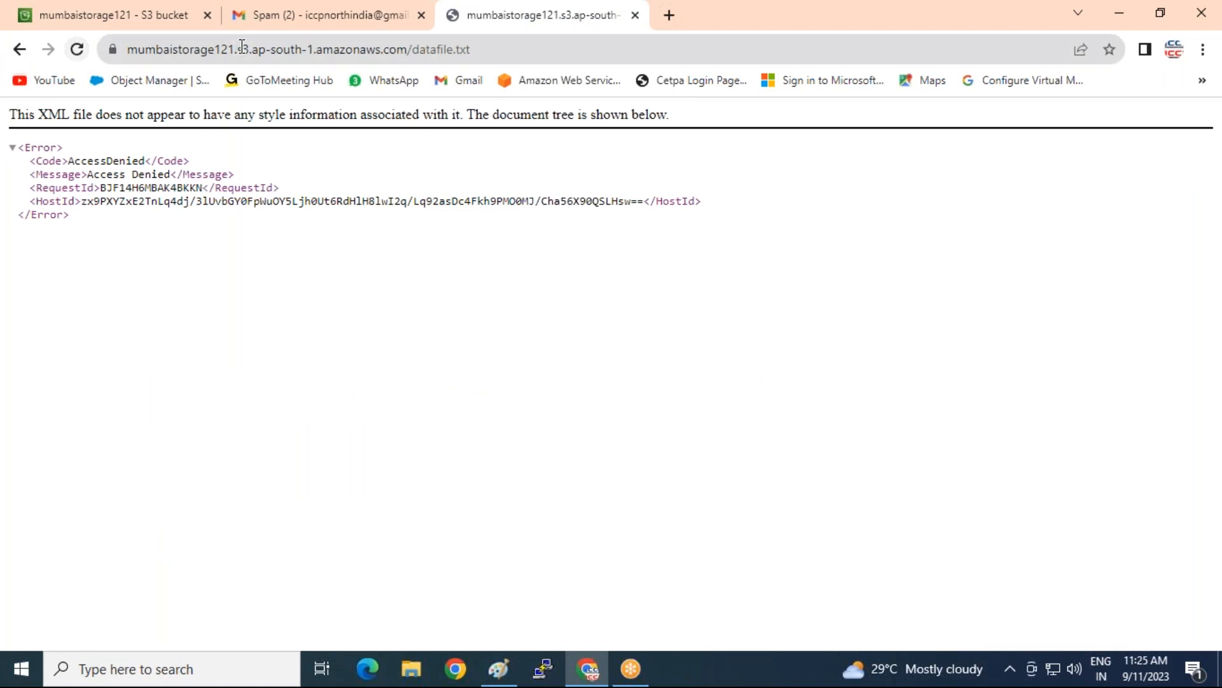
Make the new datafile.txt public using ACL and reload its link
click(134, 14)
click(94, 519)
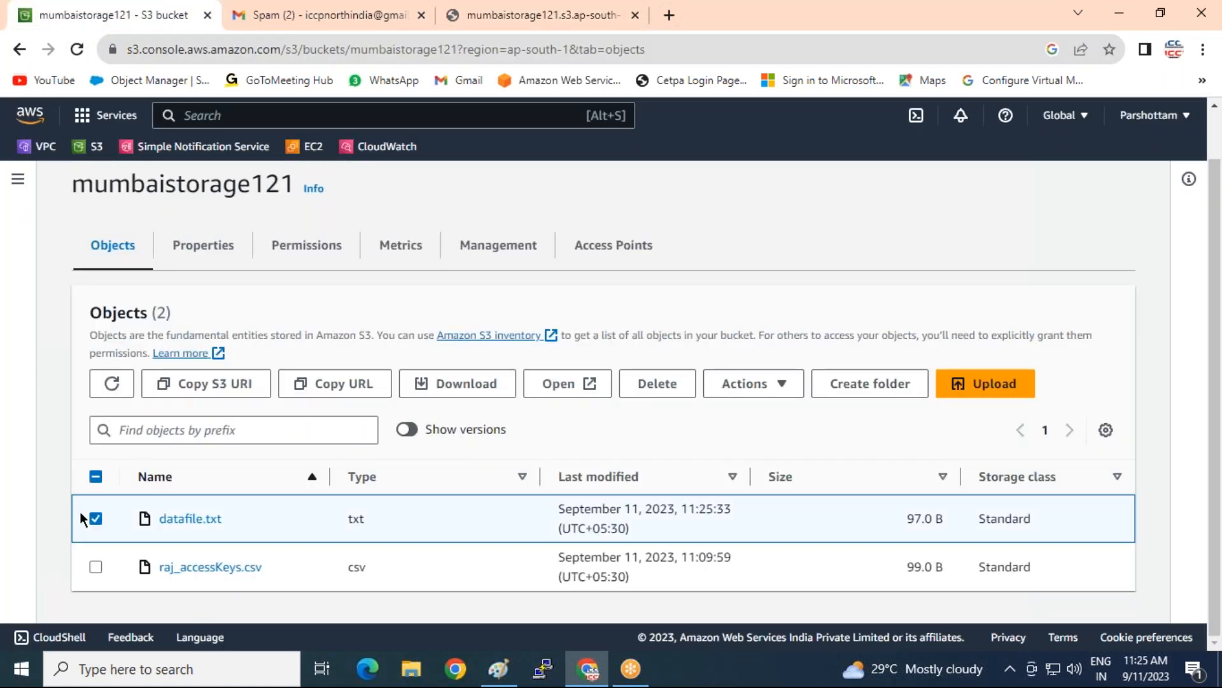
click(767, 386)
scroll(838, 293, down, 5)
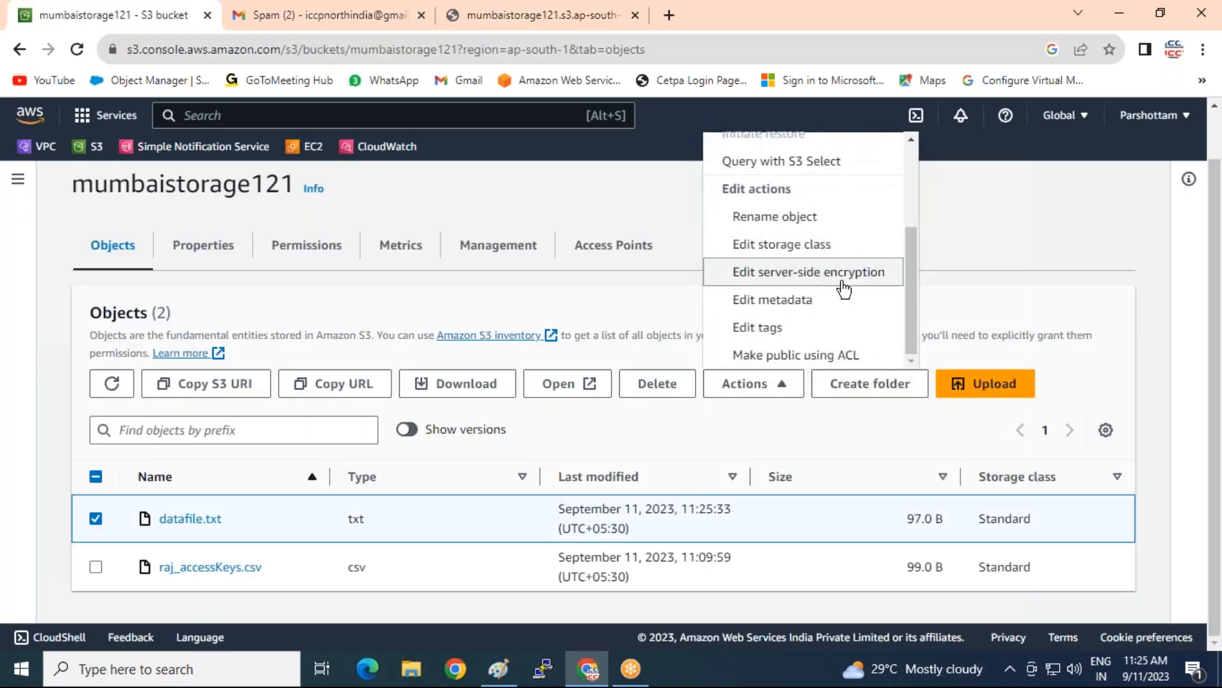
click(843, 355)
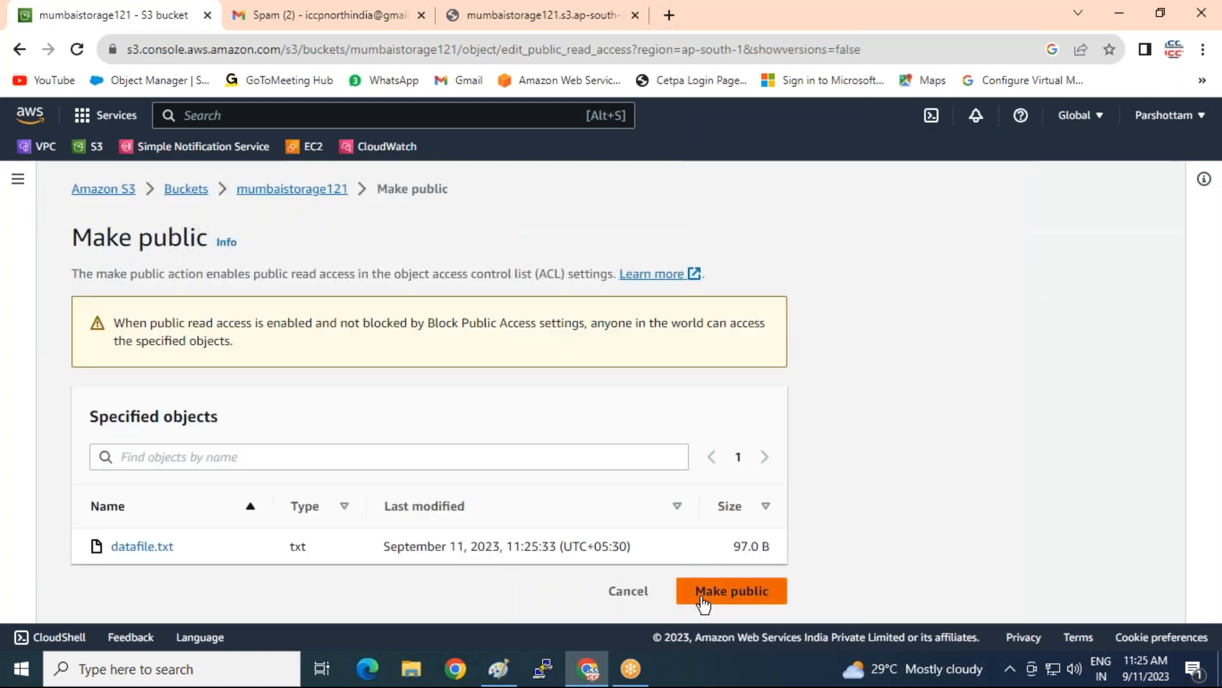
click(707, 594)
click(536, 14)
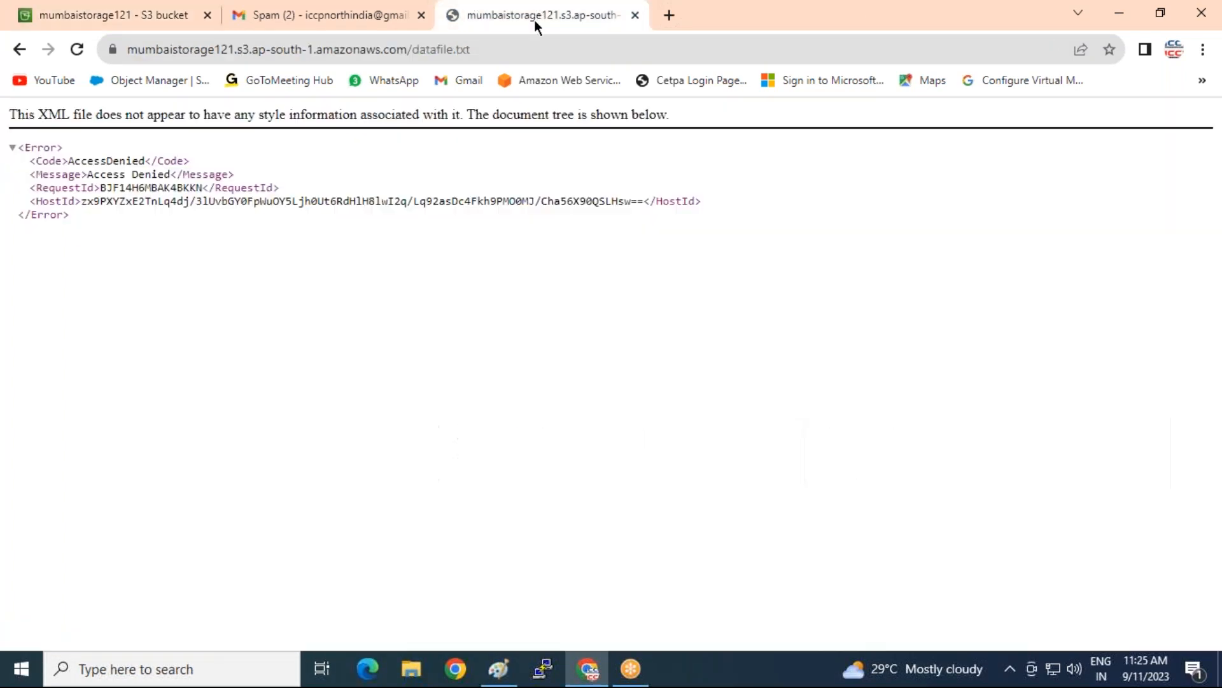
click(76, 49)
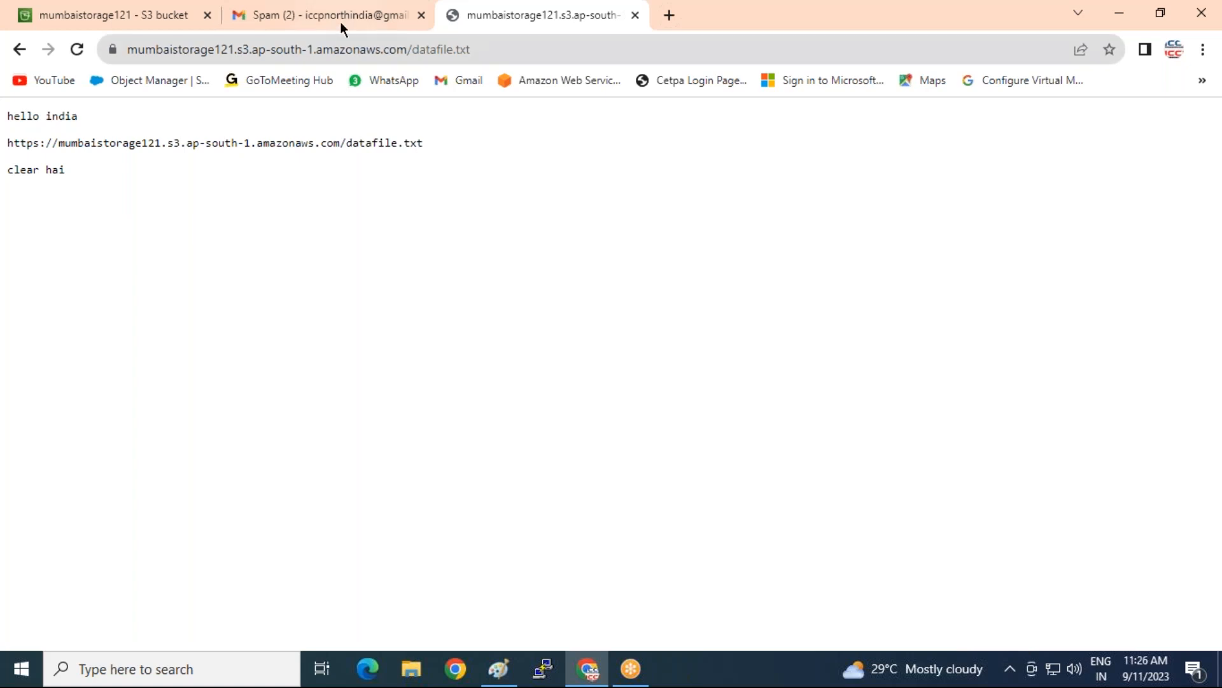
Check that the link shows all three lines of the file, then minimise the browser
click(130, 16)
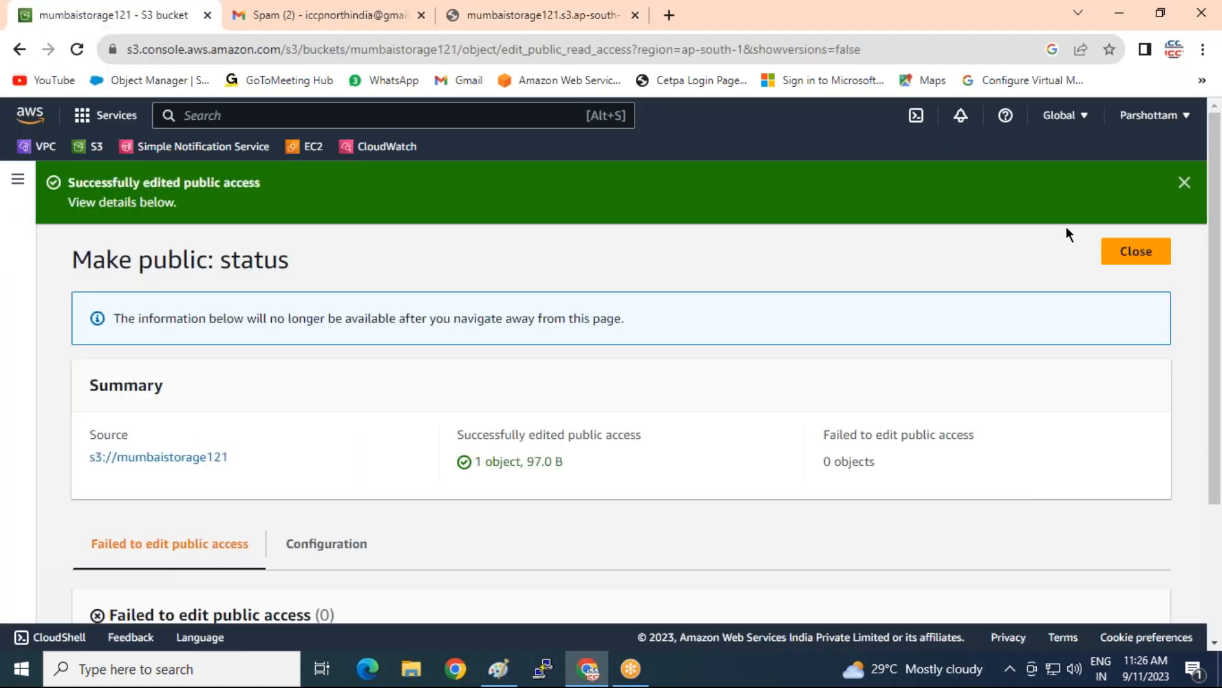
click(513, 17)
drag(100, 180, 14, 108)
click(138, 229)
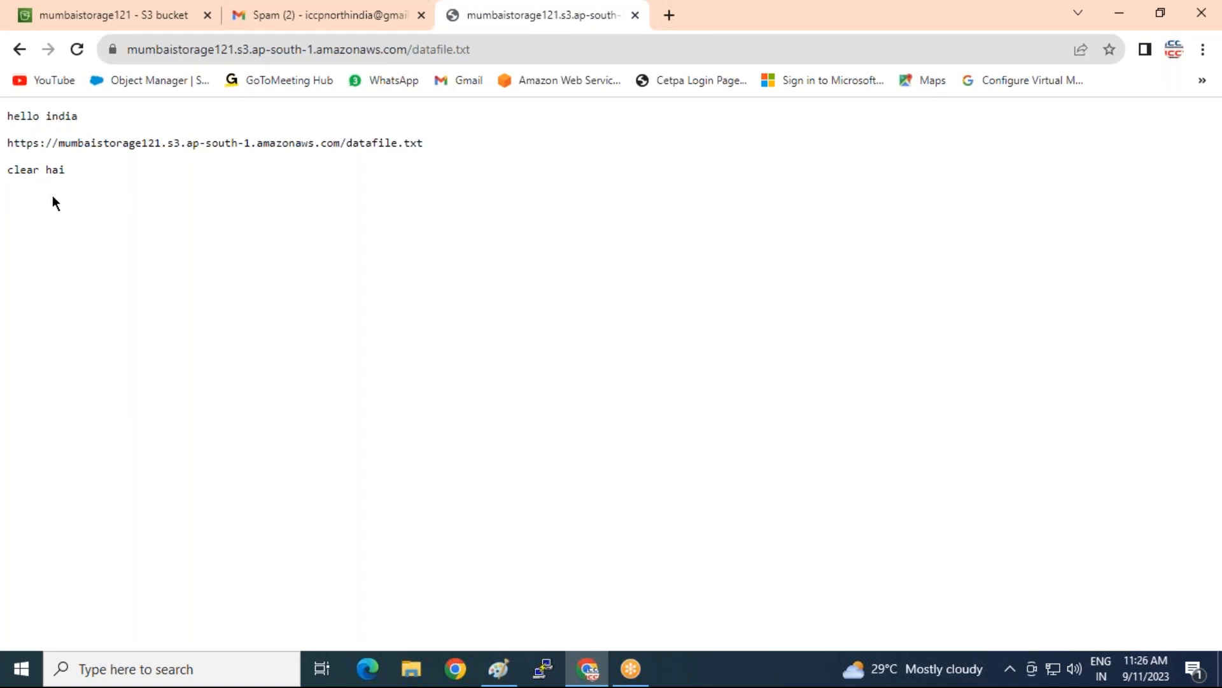
click(1119, 12)
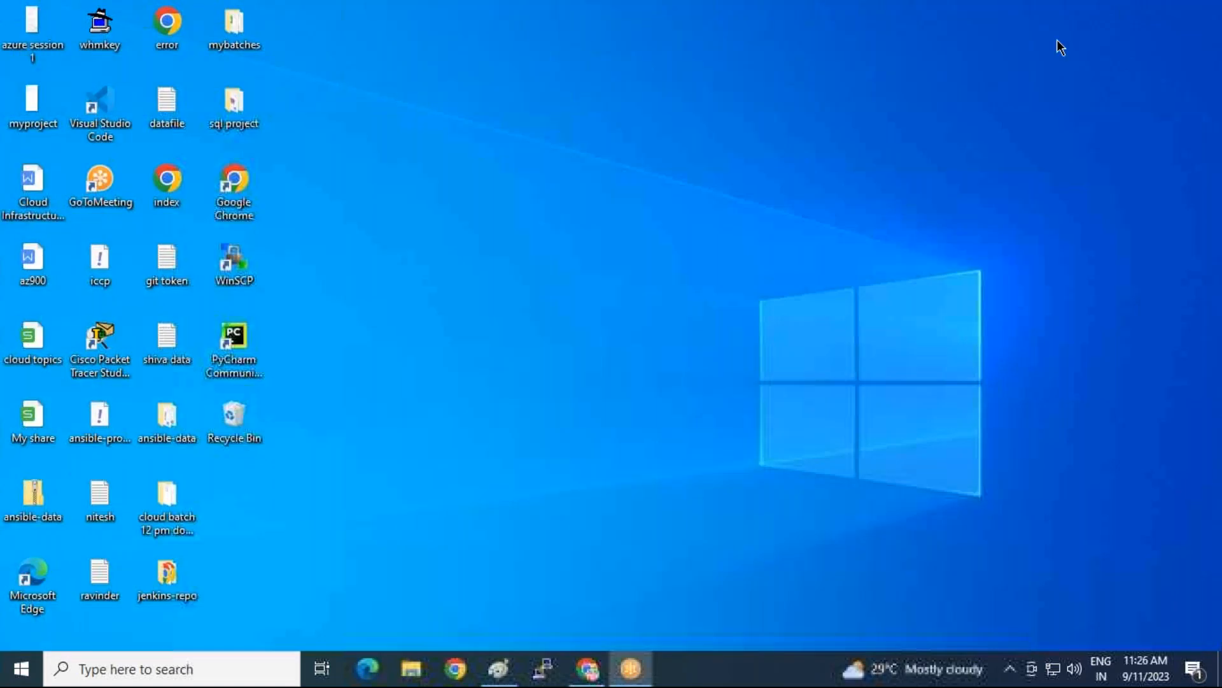
Check the local datafile's contents in Notepad, then return to the S3 tab in Chrome
double_click(154, 109)
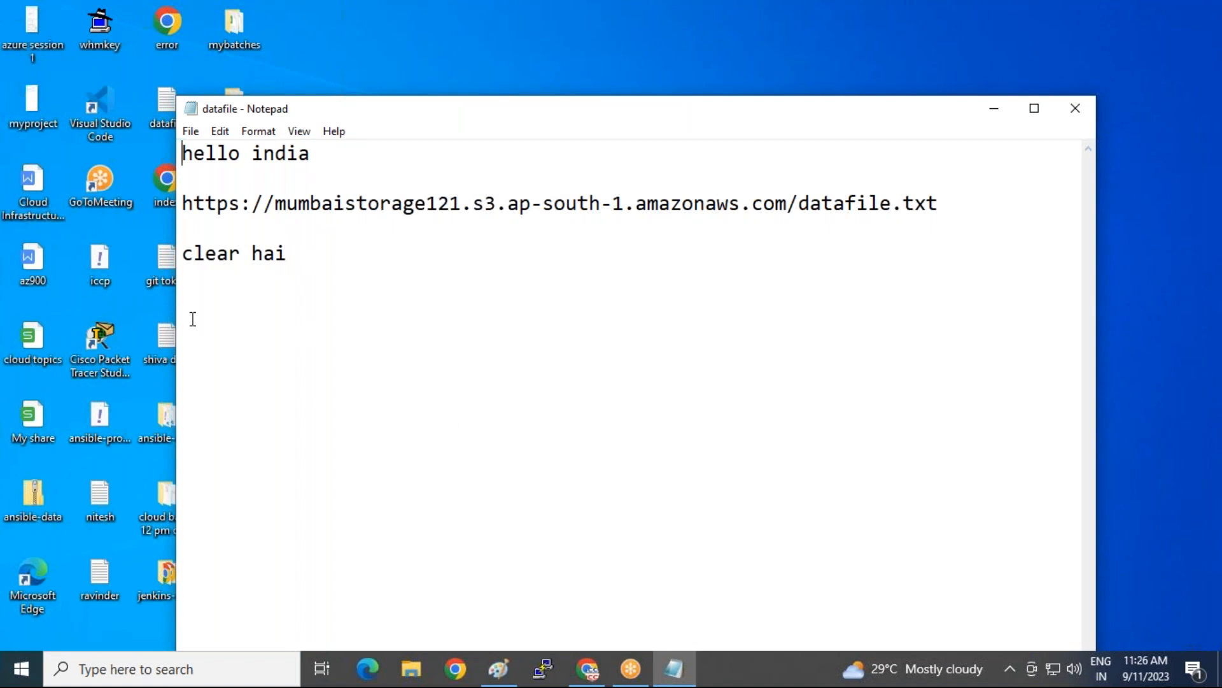
click(1087, 111)
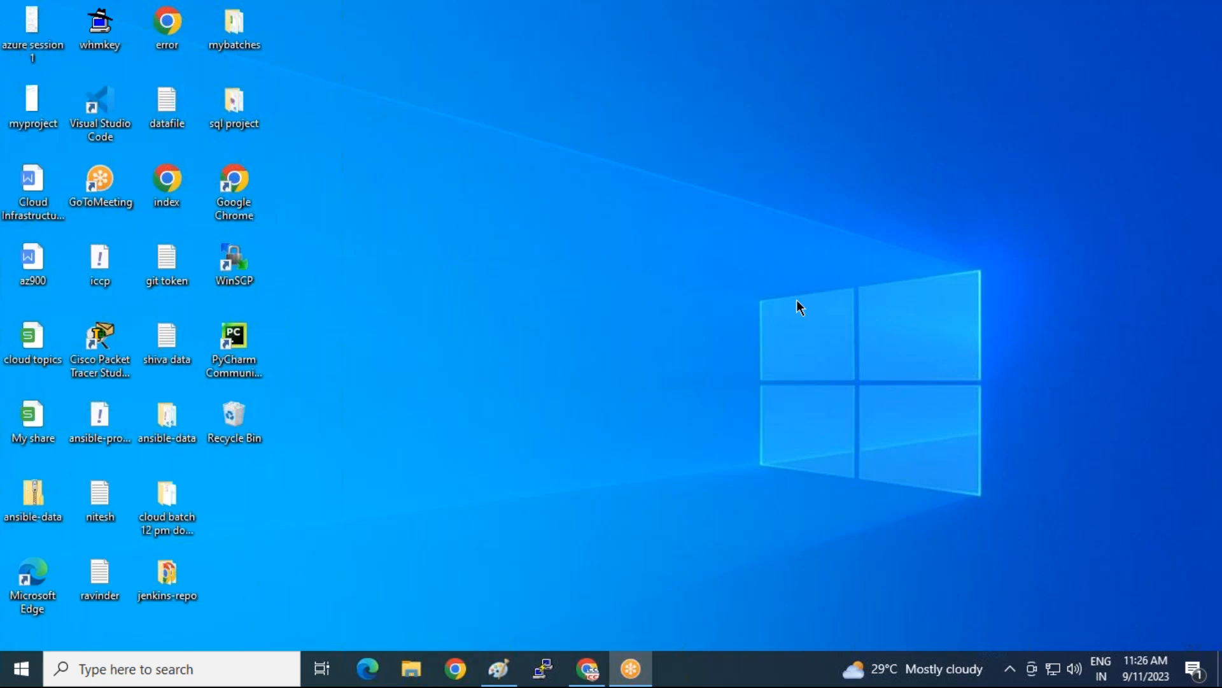
click(585, 668)
click(193, 19)
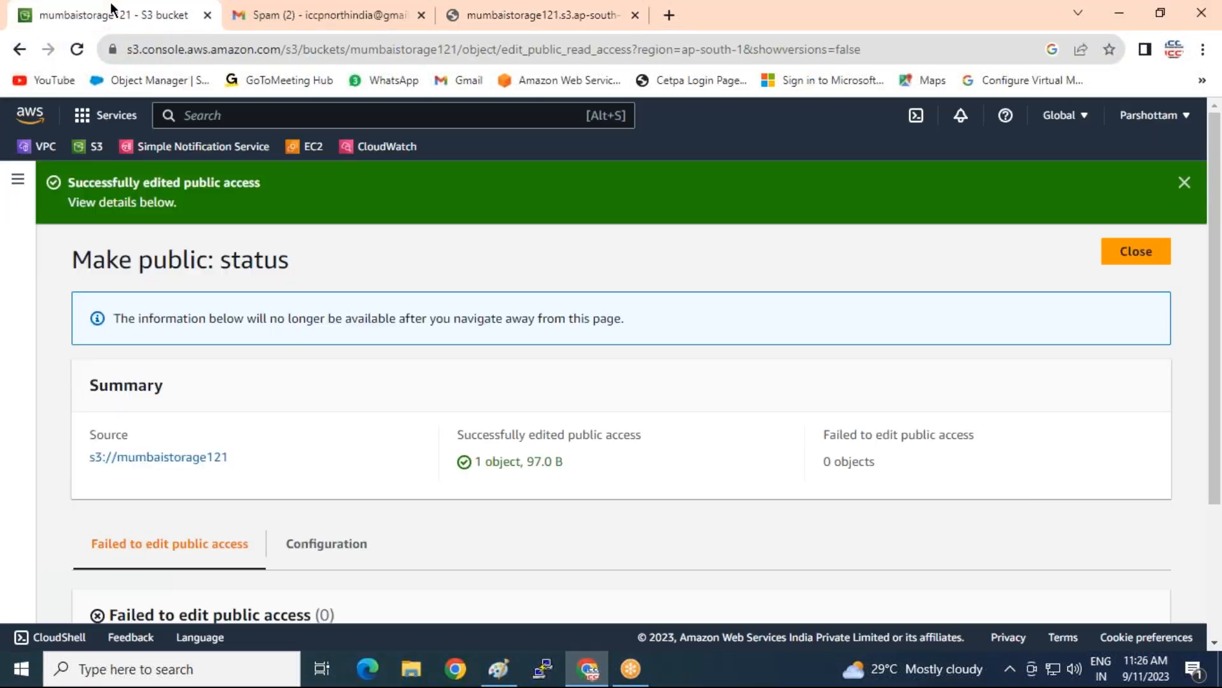
Close the Make public status, show versions, and open the older 15 B datafile.txt version
click(1146, 252)
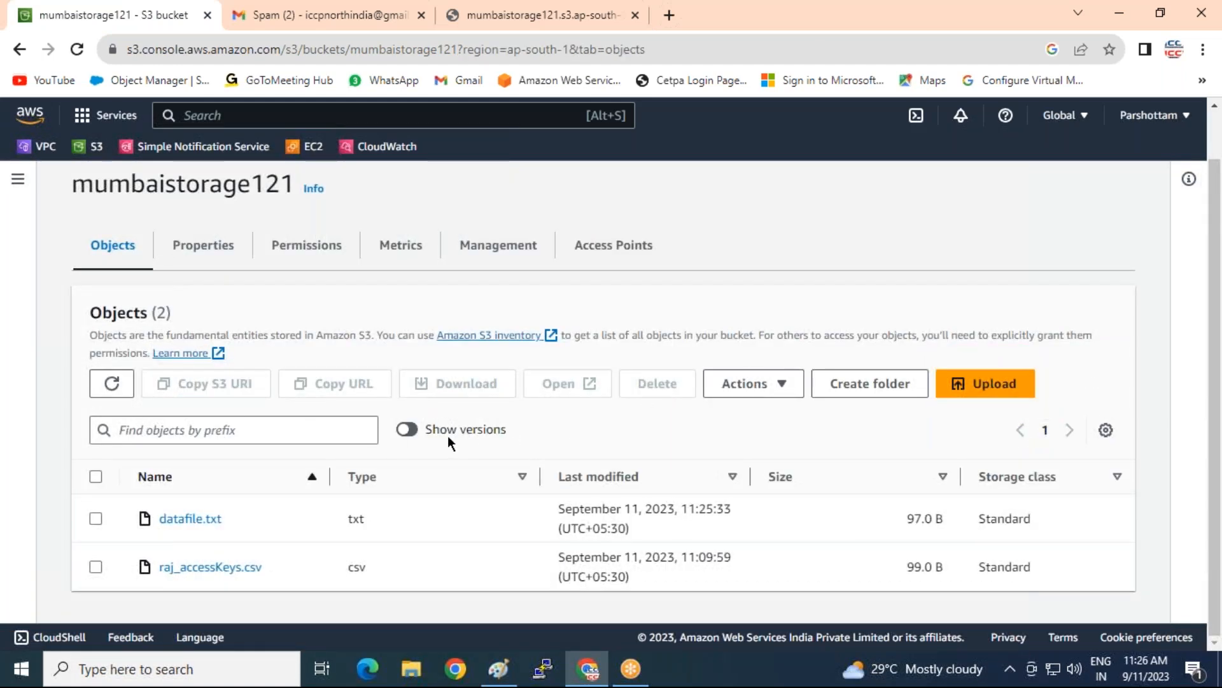
click(413, 430)
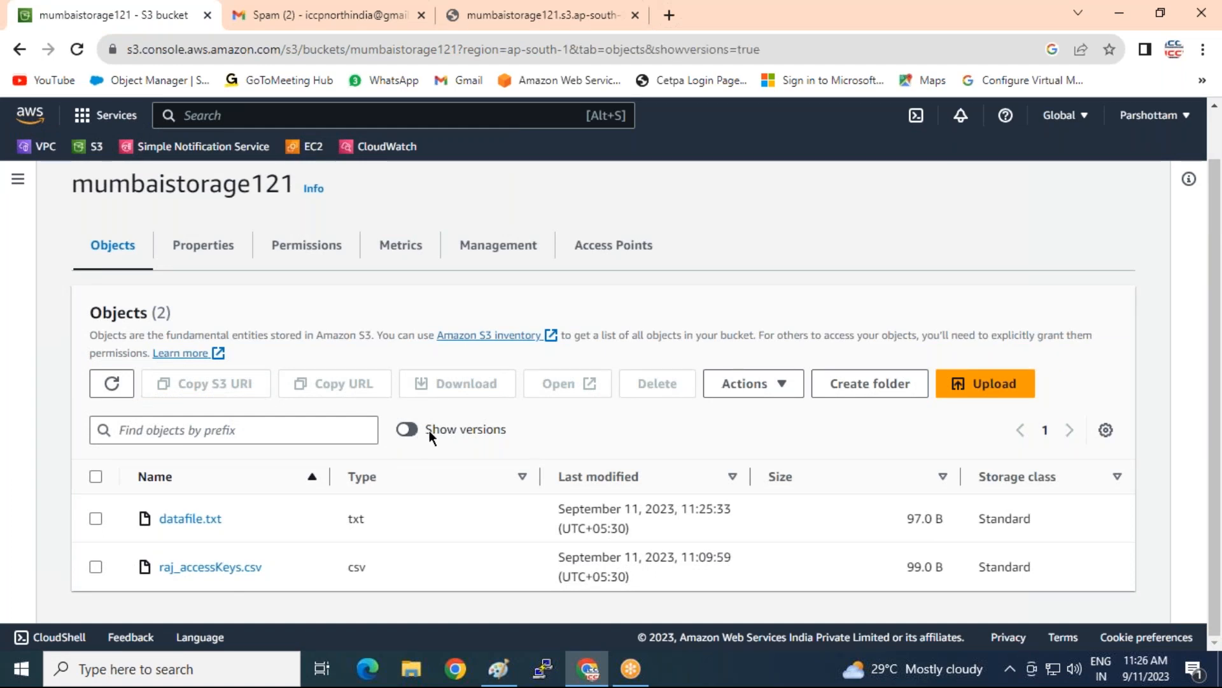
scroll(418, 473, down, 4)
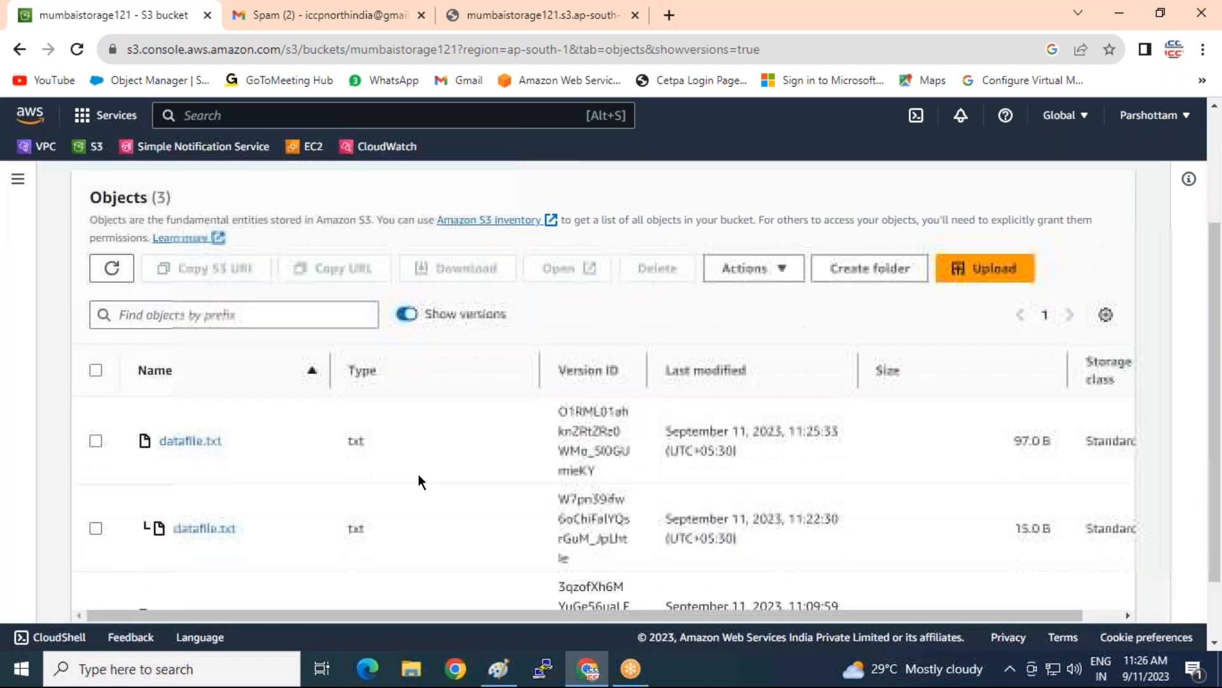
scroll(306, 481, up, 3)
scroll(708, 521, down, 1)
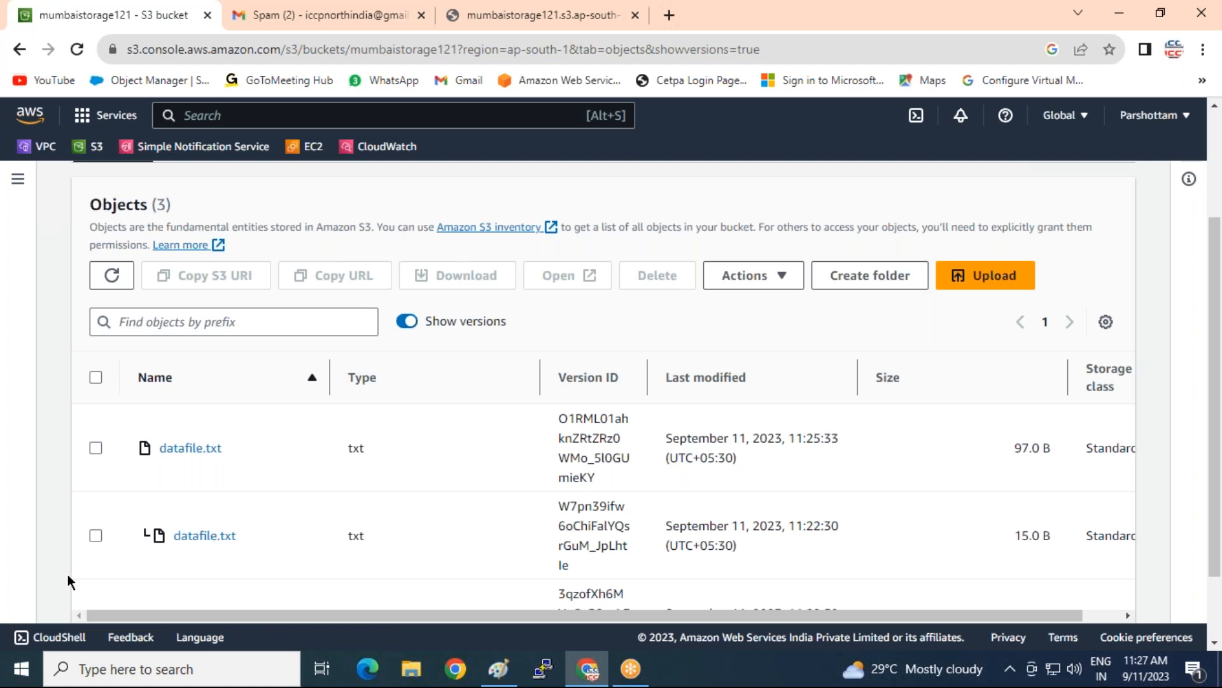
click(203, 538)
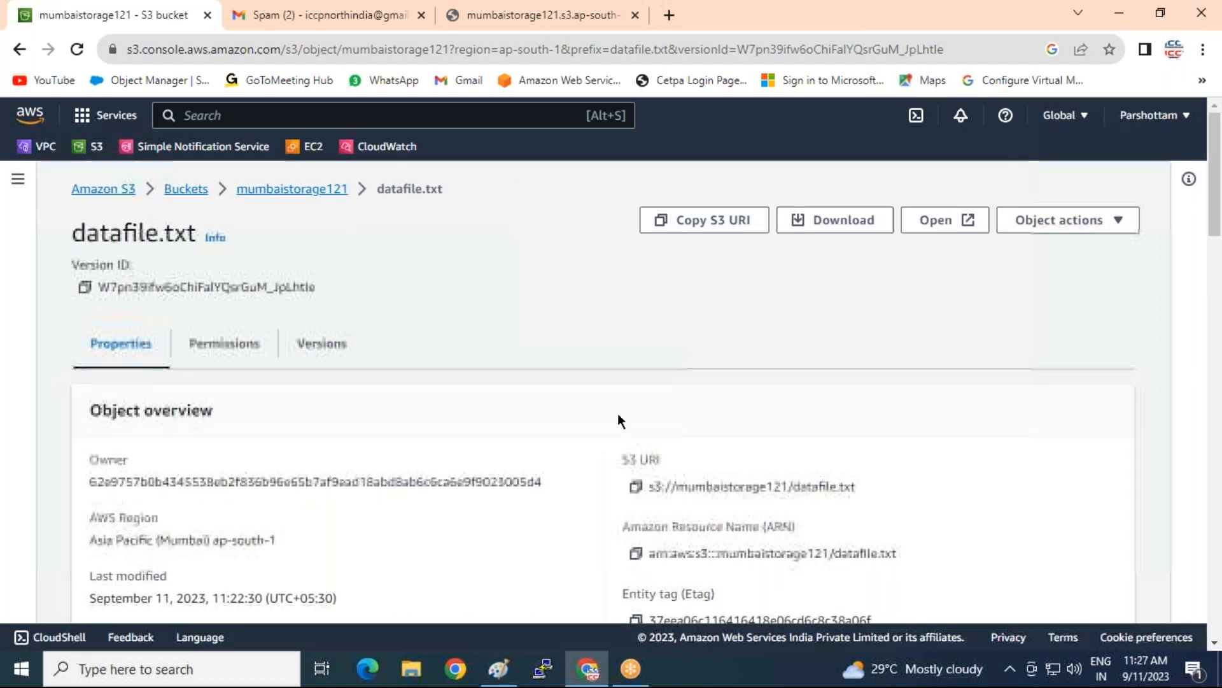
Load the older datafile.txt version's Object URL in a new browser tab
scroll(617, 414, down, 4)
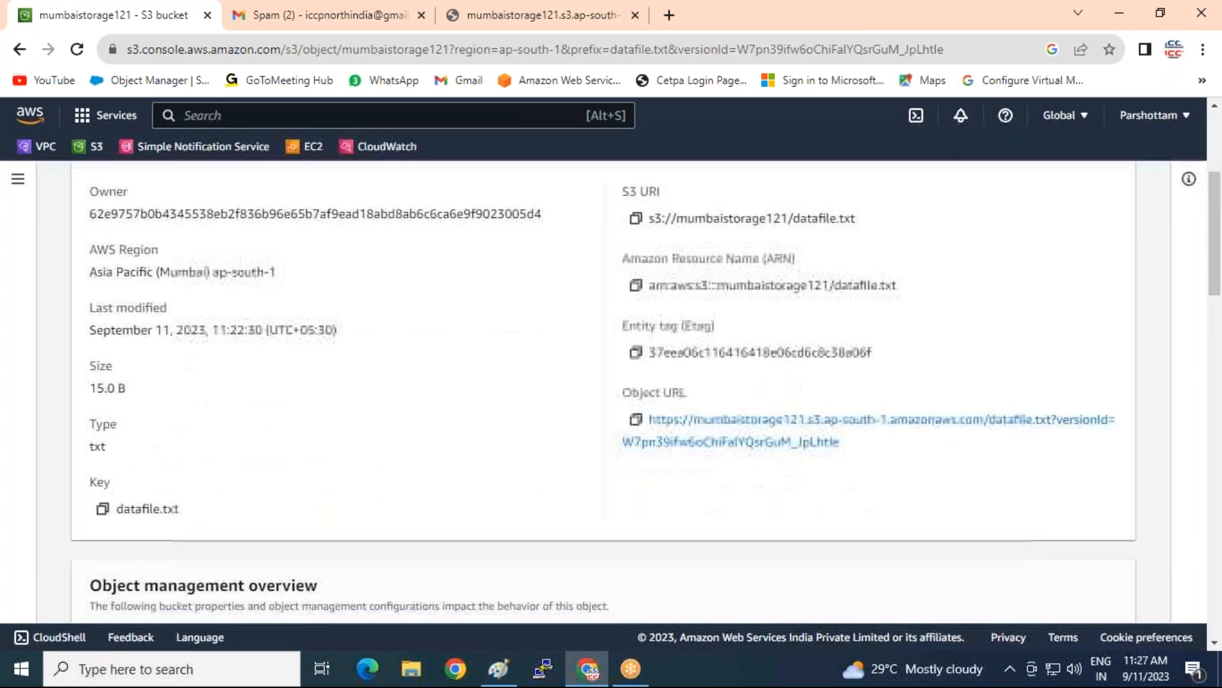
click(668, 15)
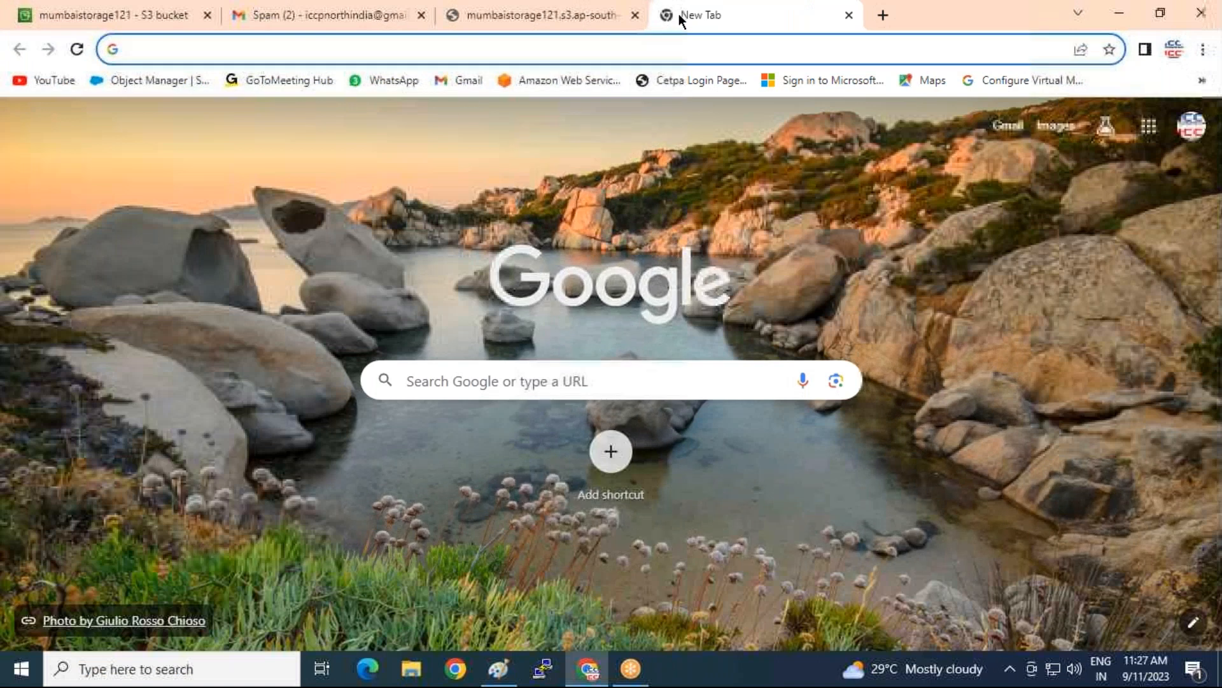
text(mumbaistorage121.s3.ap-south-1.amazonaws.com/datafile.txt?versionId=W7pn39ifw6oChiFalYQsrGuM_JpLhtle)
key(Return)
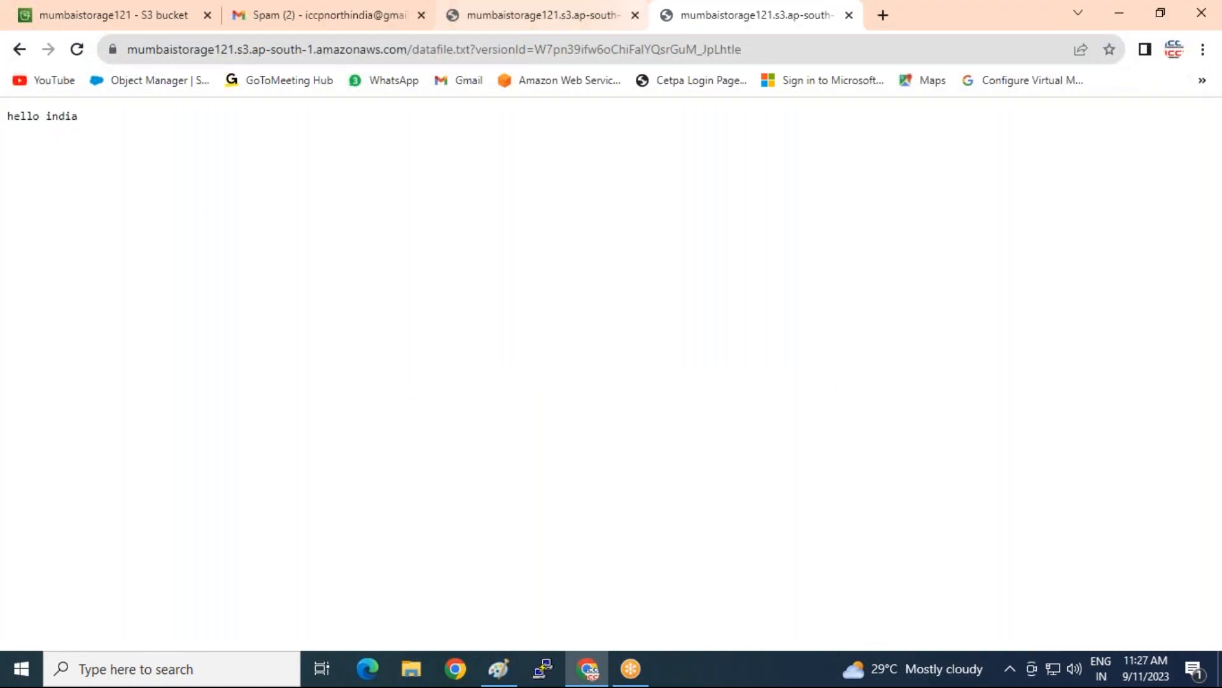
Compare the older version's 'hello india' text with the current datafile.txt contents
click(544, 18)
click(737, 15)
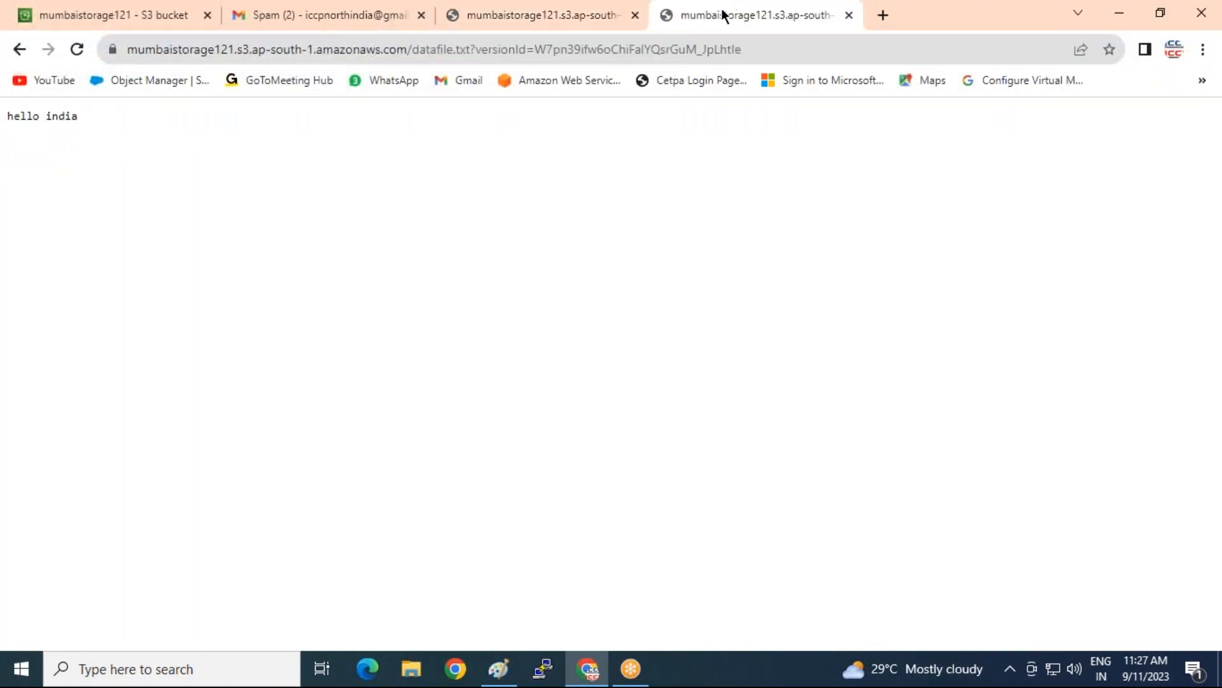
click(543, 16)
click(718, 14)
click(537, 23)
click(739, 11)
click(504, 19)
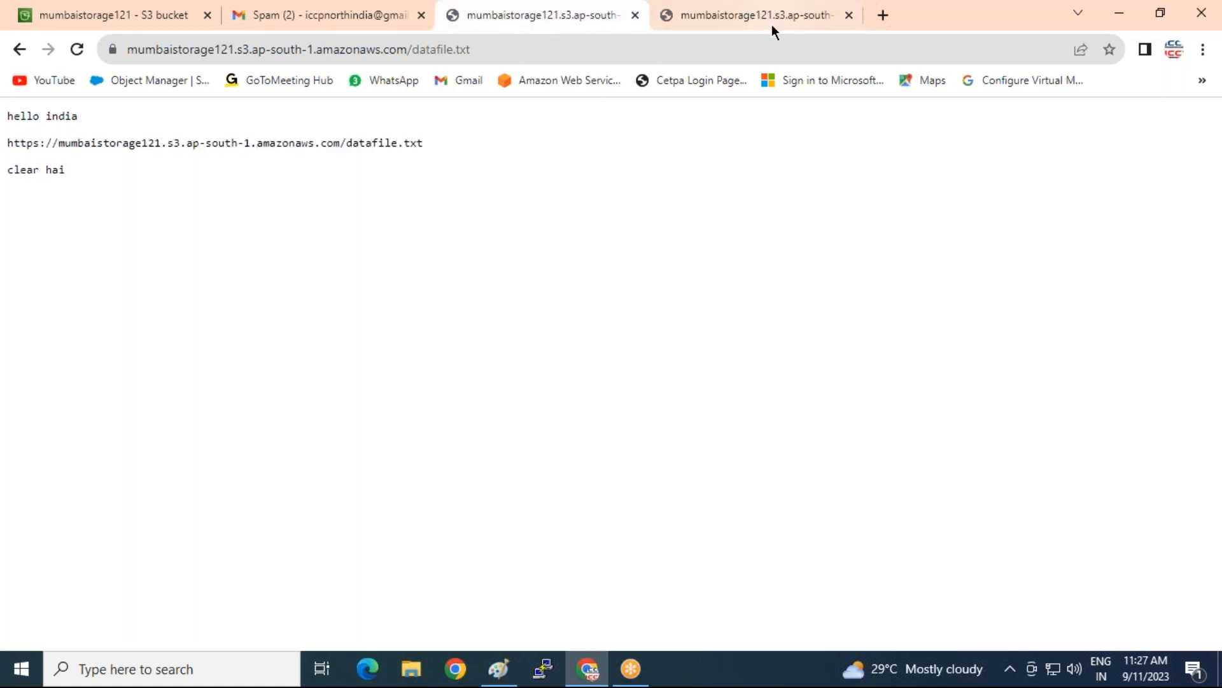
Return to the S3 console's versioned object list
click(109, 22)
scroll(847, 446, up, 3)
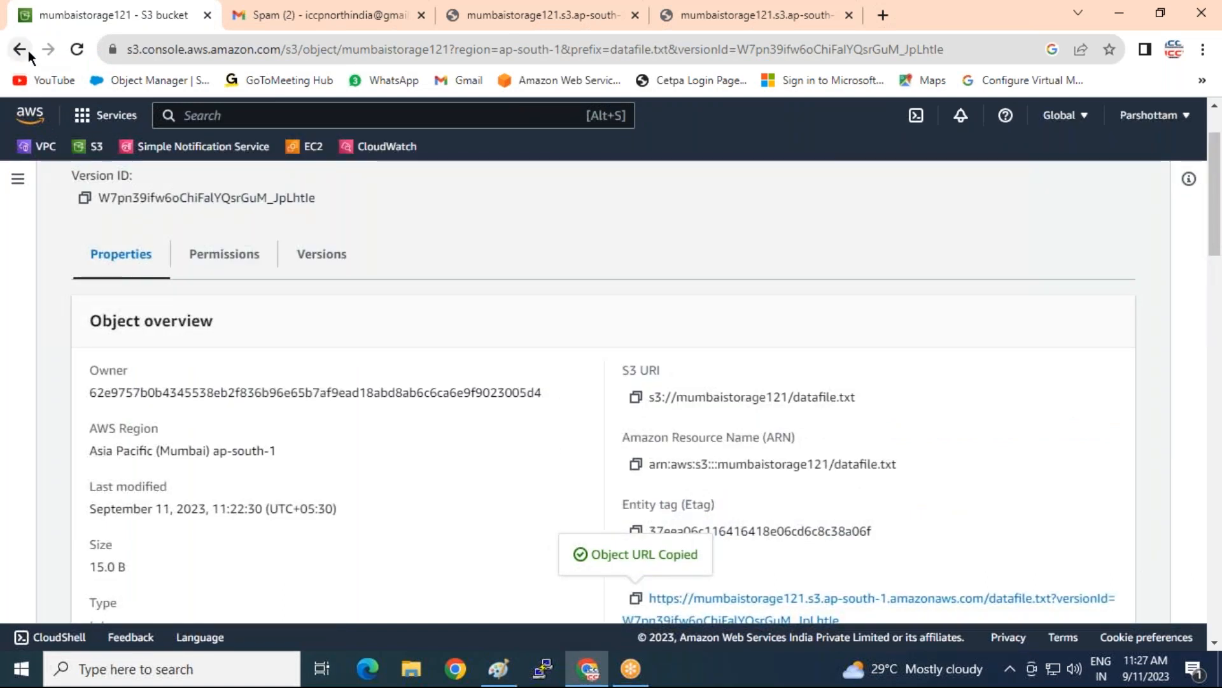
click(28, 54)
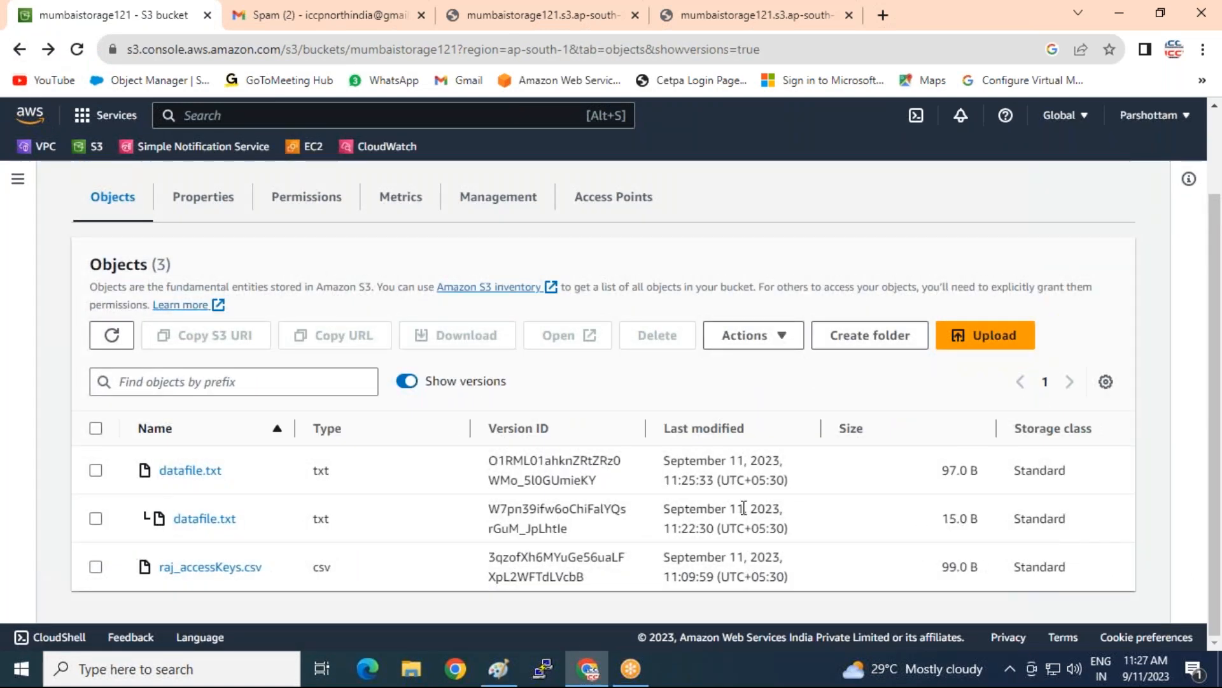
Compare the 11:22:30 and 11:25:33 datafile.txt modification times, then open a blank tab
drag(663, 527, 720, 527)
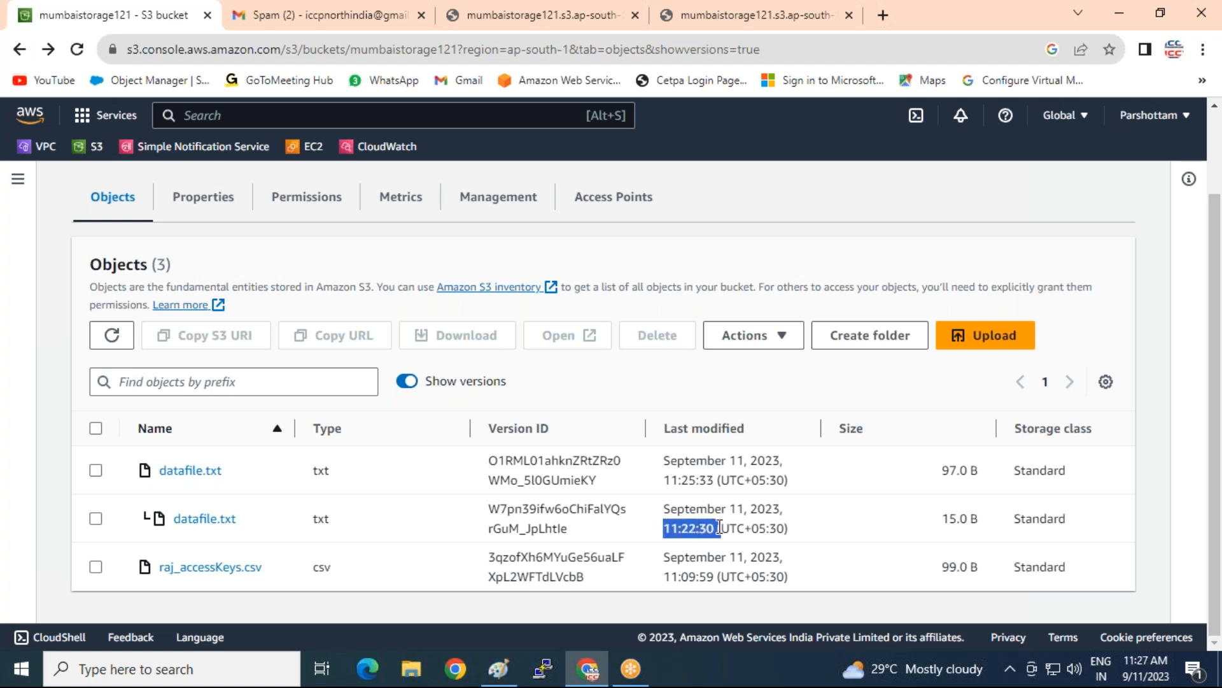
drag(664, 480, 707, 481)
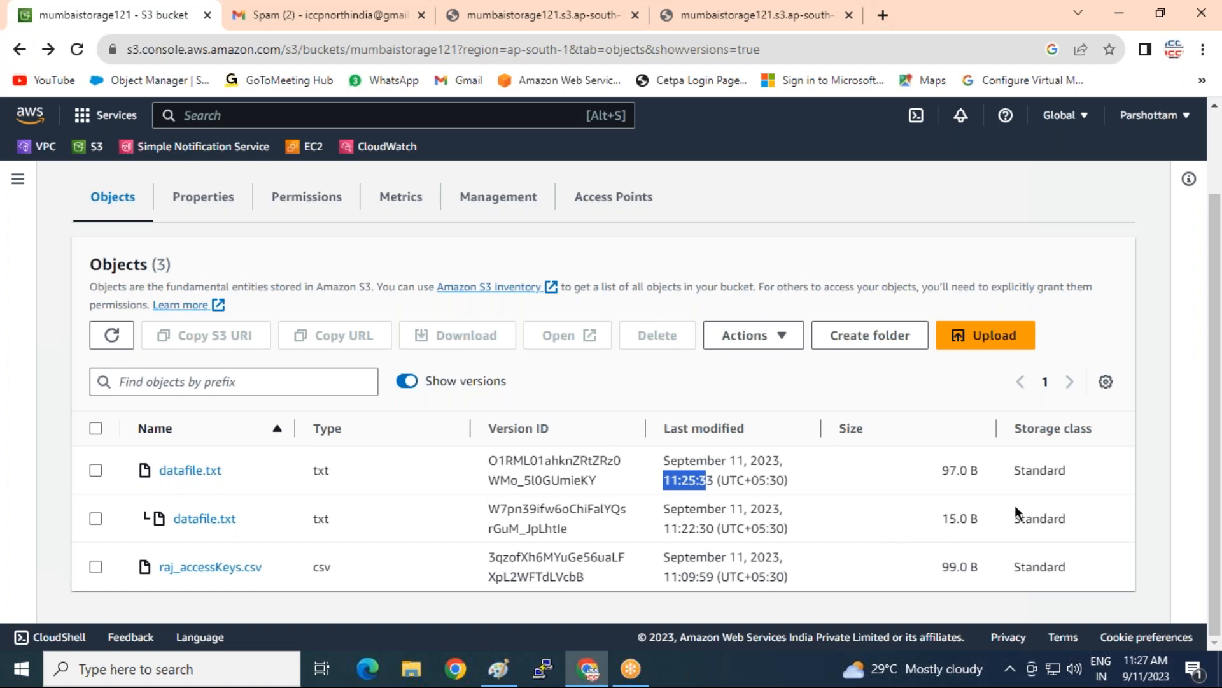
click(884, 13)
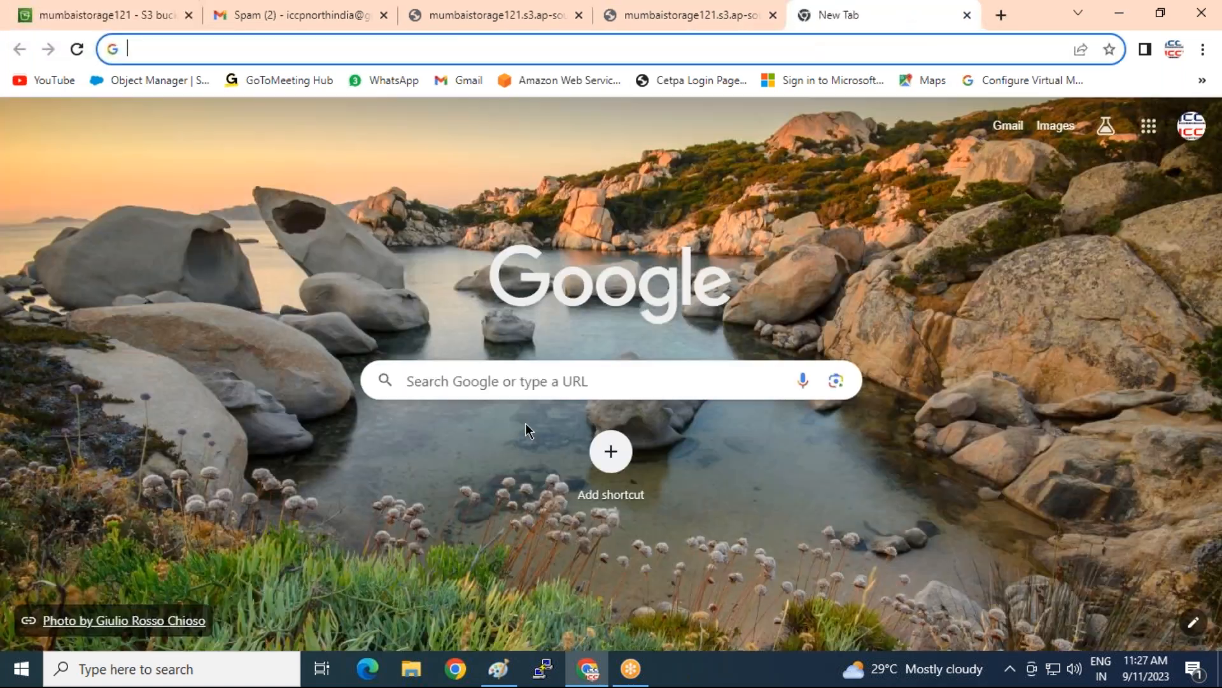
Search 'my public ip', read the IPv4 on WhatIsMyIP.com, then switch to Gmail Spam
click(508, 376)
text(my public ip)
key(Return)
click(419, 325)
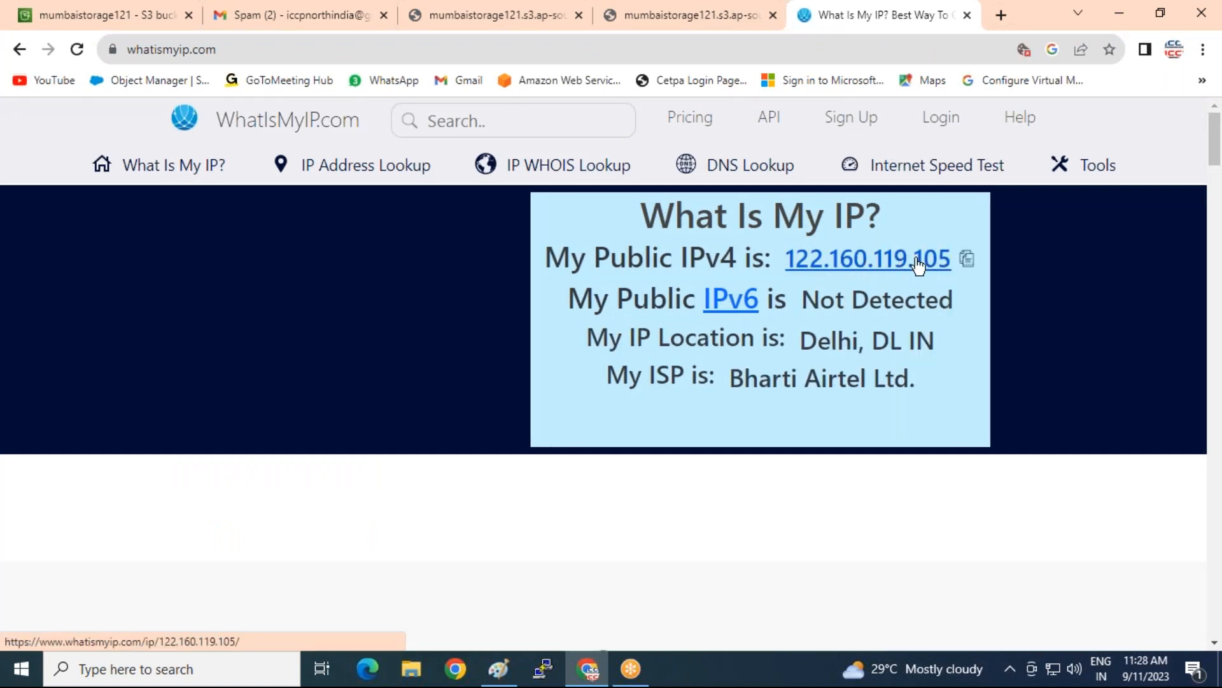
click(293, 9)
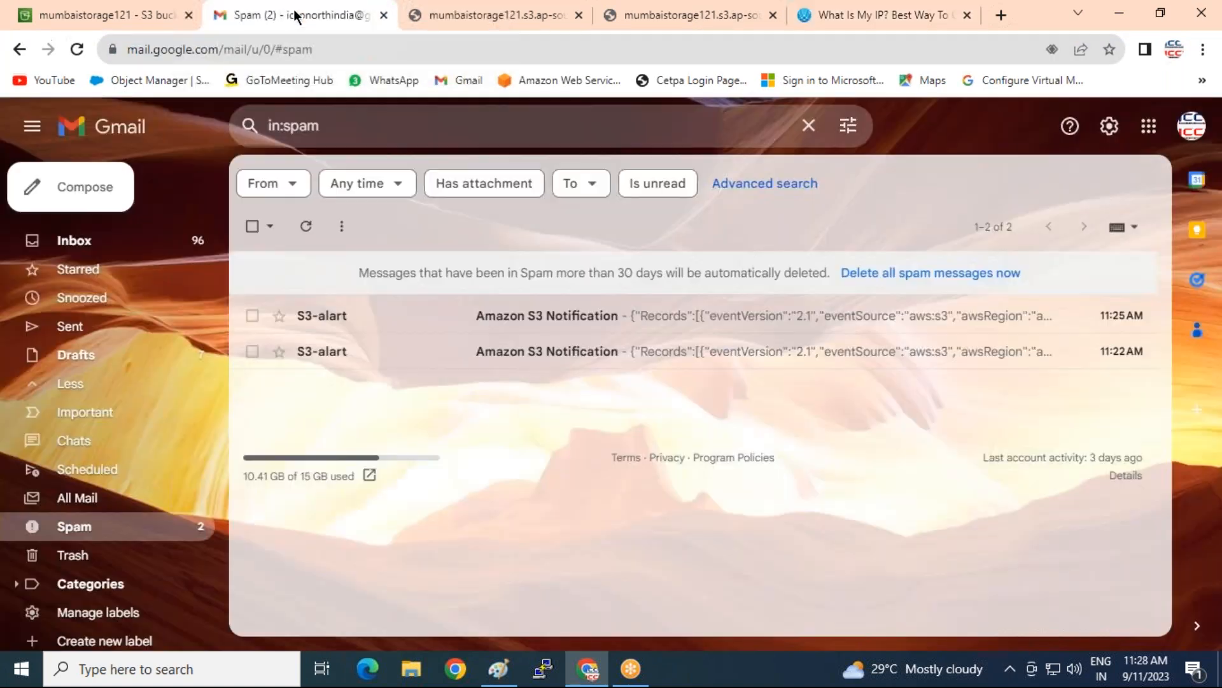
Refresh Spam and review the older notification's size, datafile.txt key, region, ObjectCreated event and source IP
click(305, 231)
click(550, 360)
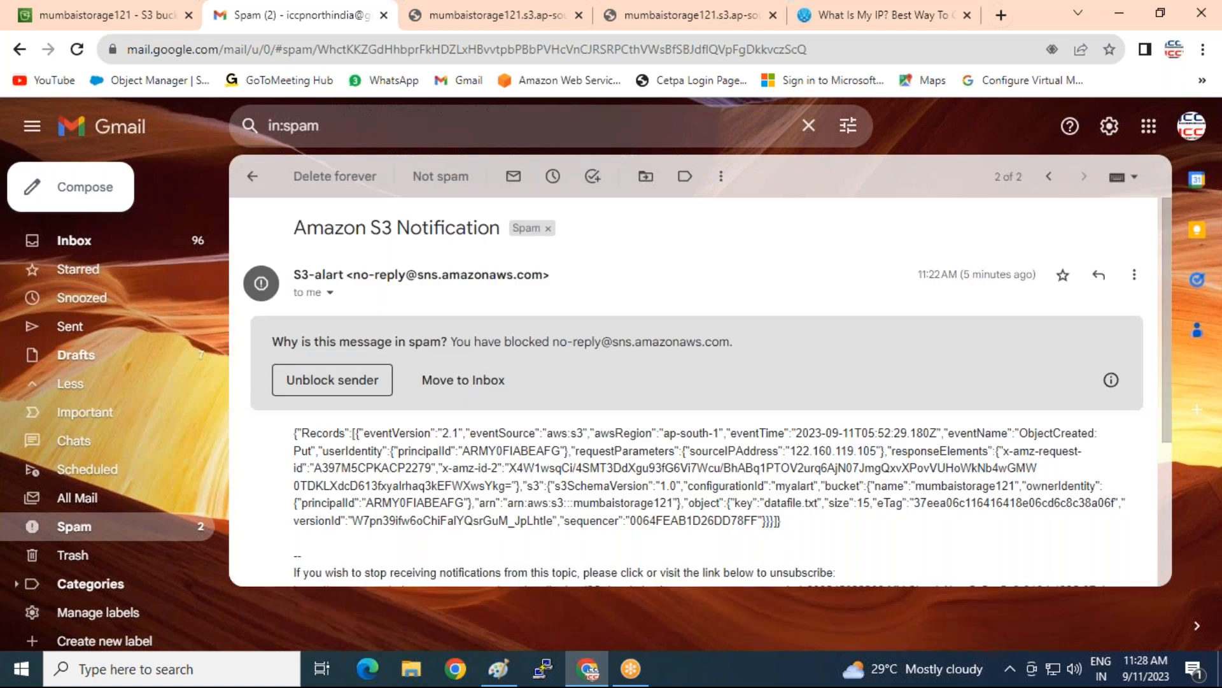
drag(827, 502, 905, 503)
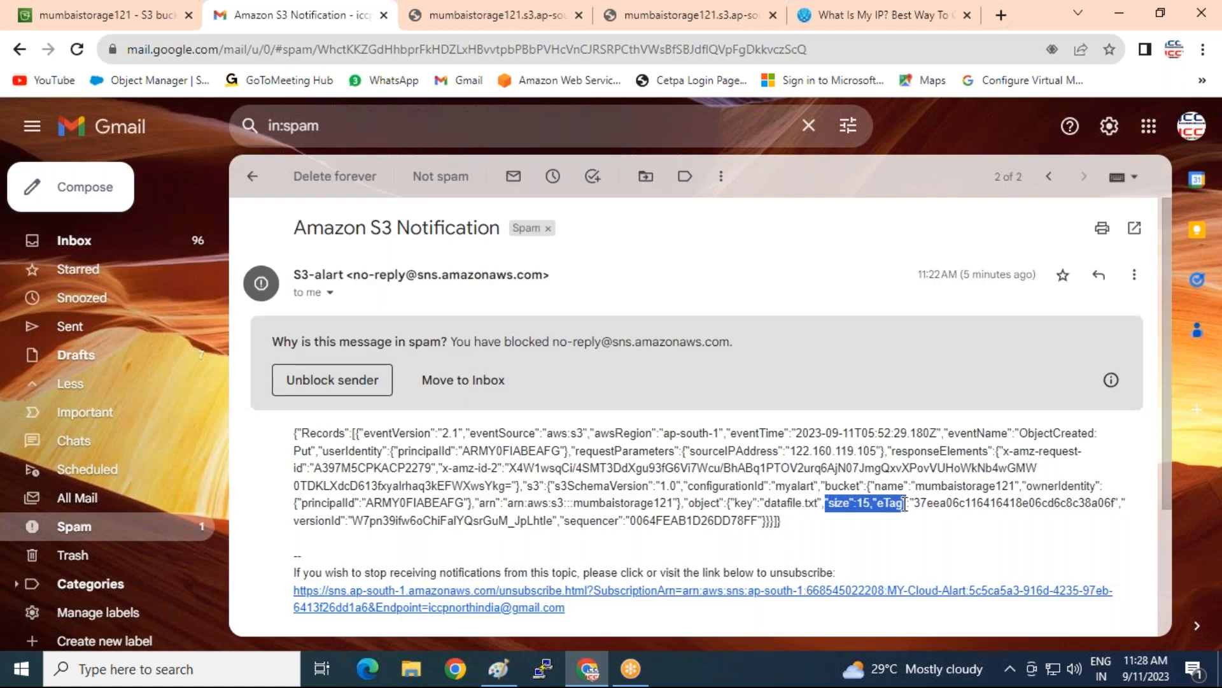
drag(764, 503, 818, 508)
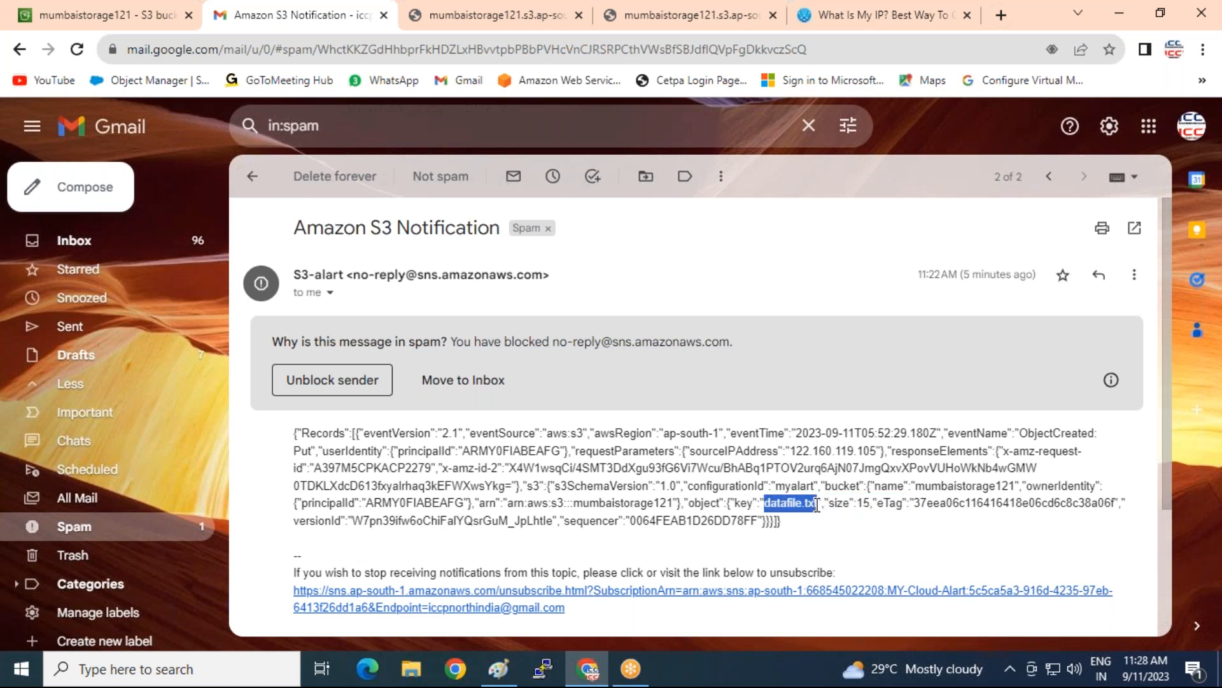
drag(594, 433, 724, 433)
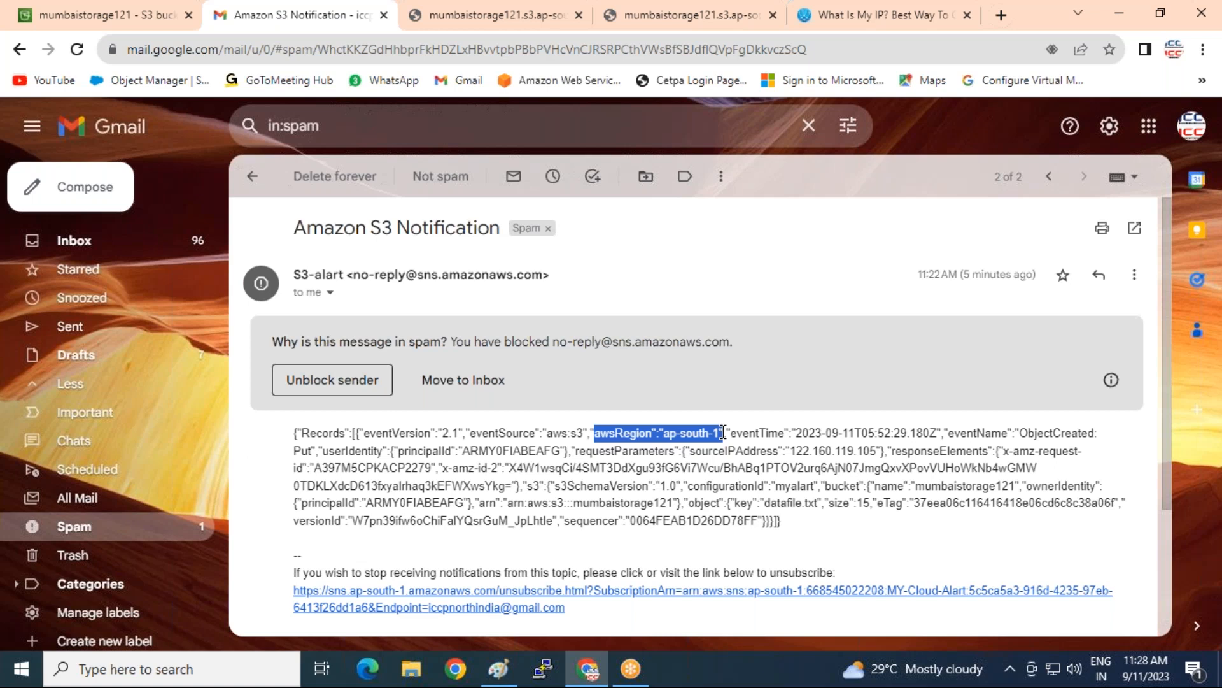
drag(1015, 433, 1089, 433)
drag(779, 451, 885, 452)
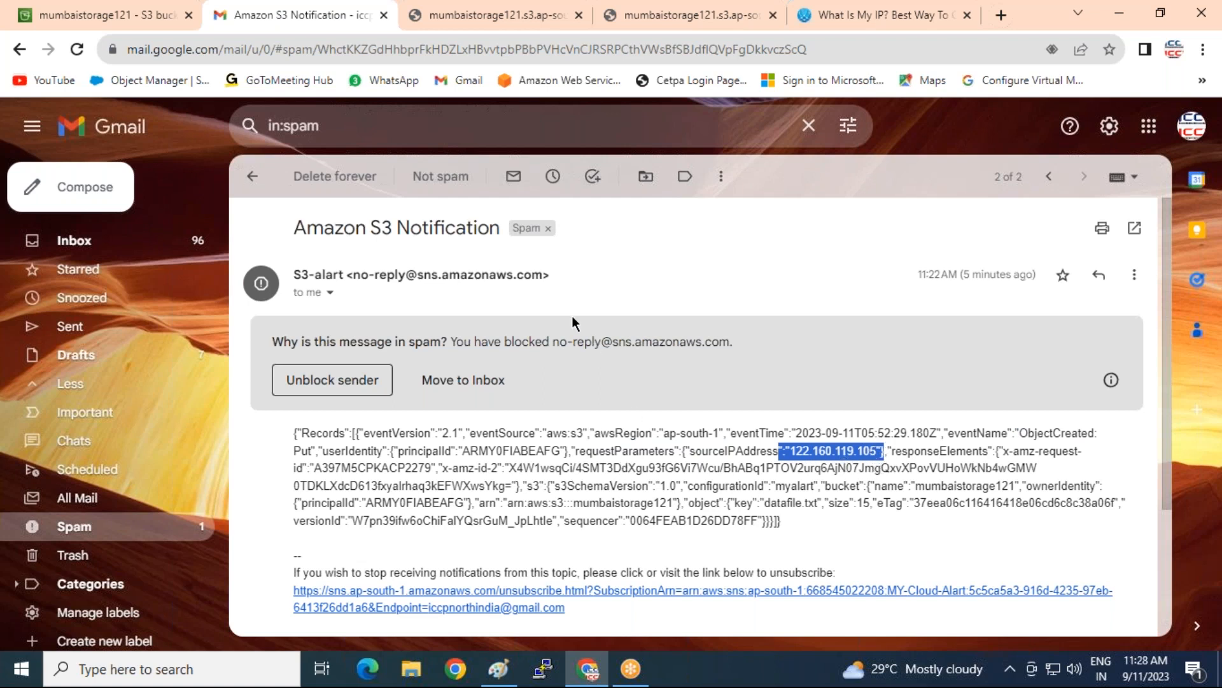
Check the newer notification's 97 size and source IP, then return to the S3 bucket
click(249, 182)
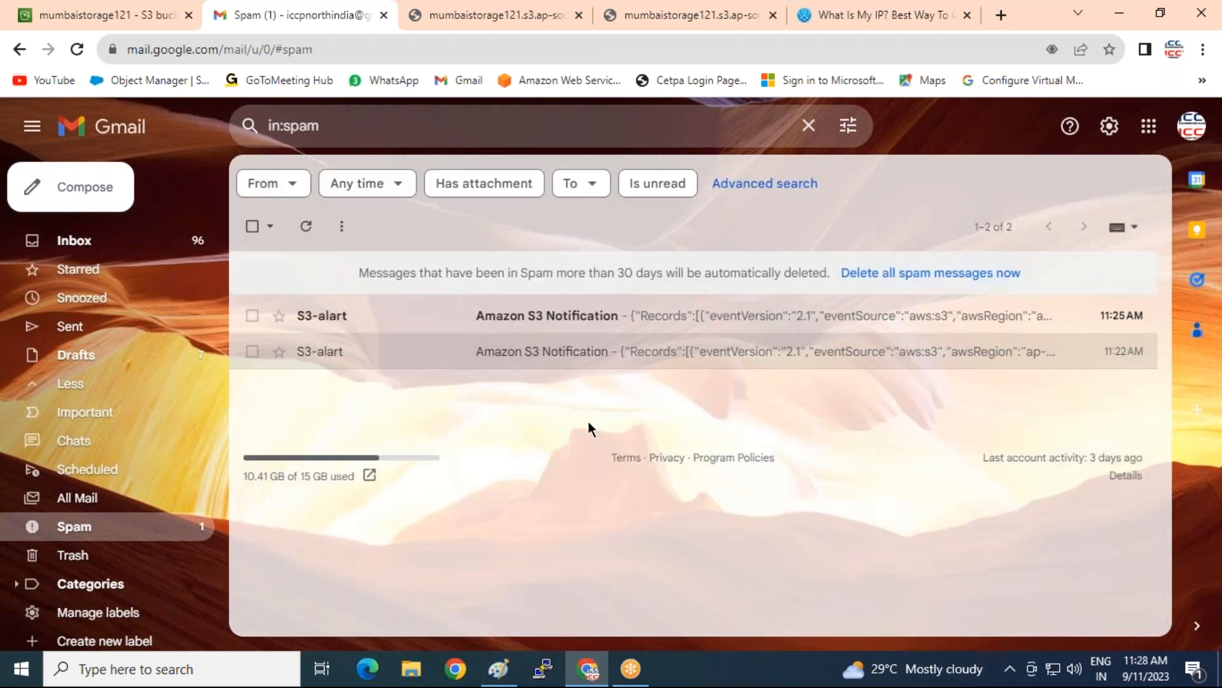
click(516, 319)
drag(763, 503, 820, 503)
drag(787, 450, 888, 450)
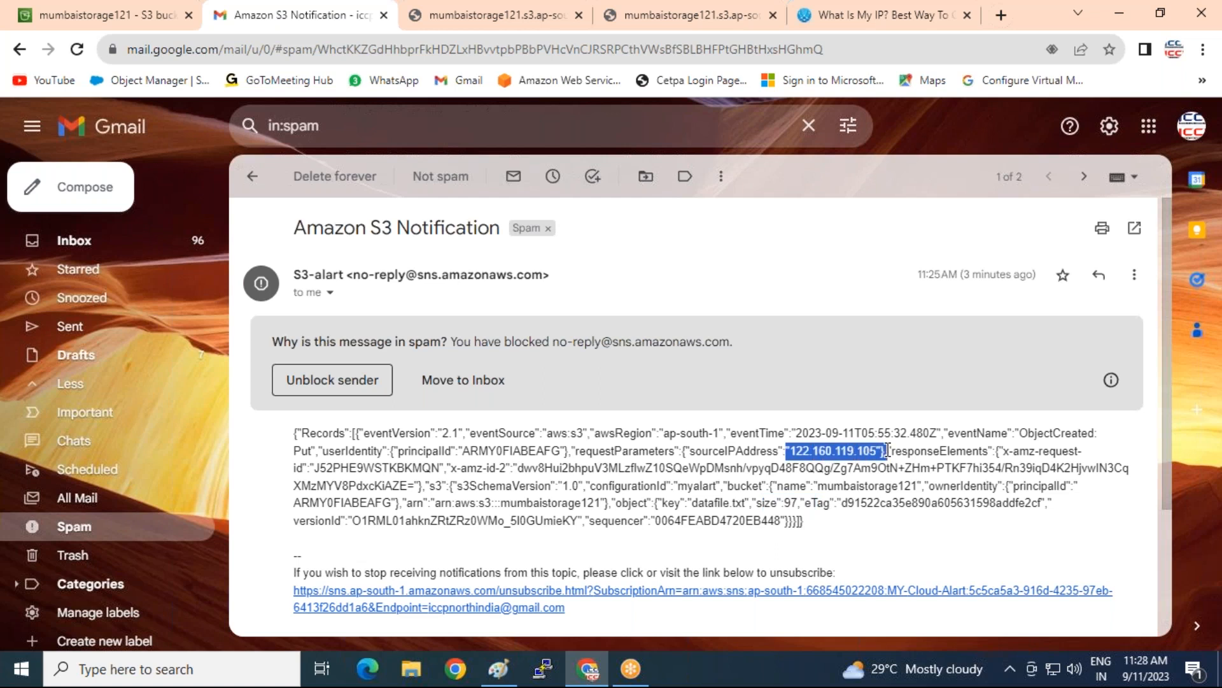
click(108, 15)
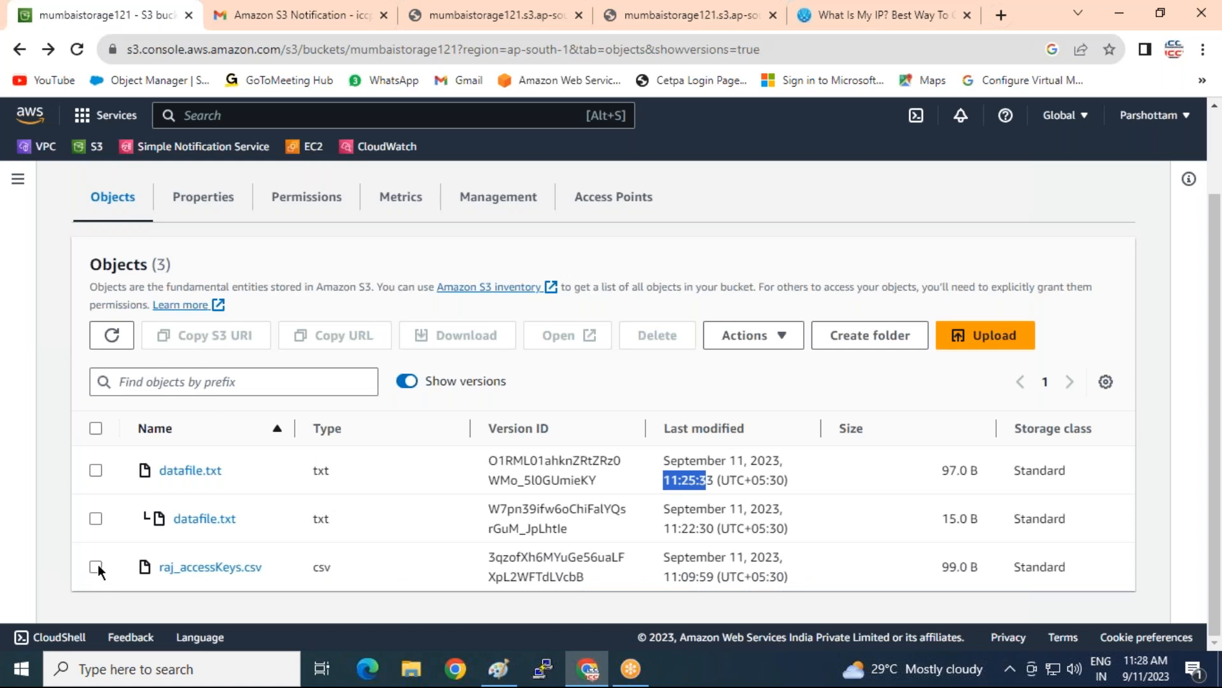
Hide object versions and select only raj_accessKeys.csv in mumbaistorage121
click(406, 381)
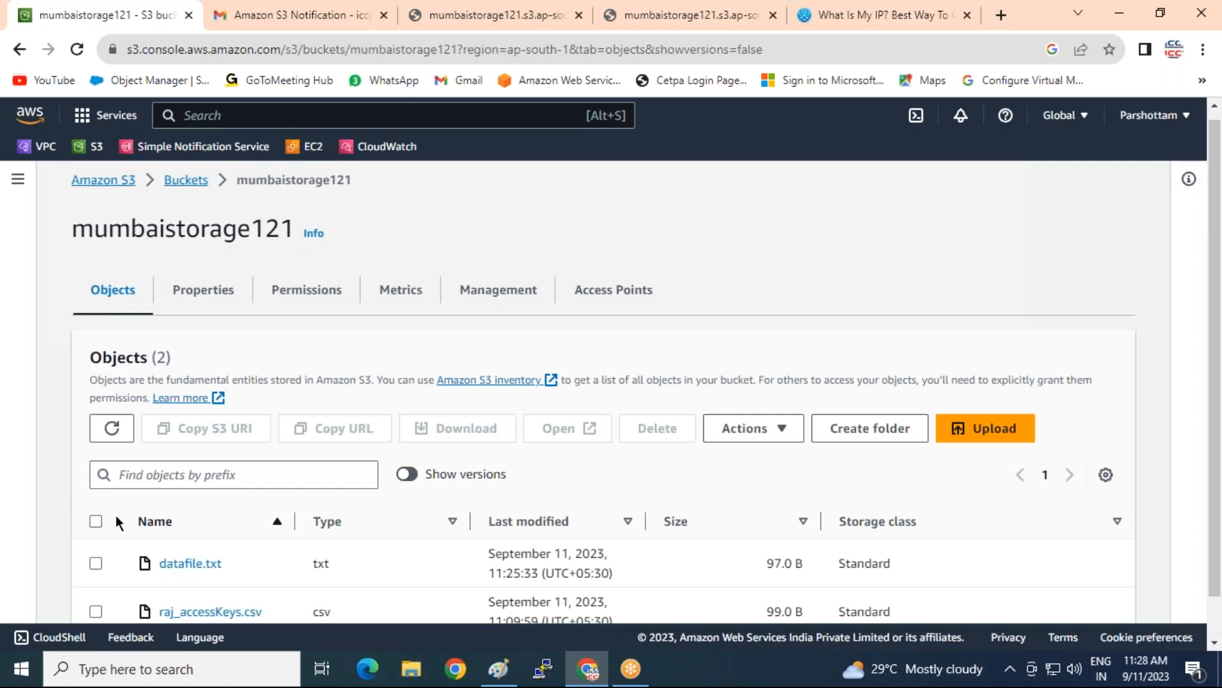
click(95, 521)
scroll(143, 498, down, 1)
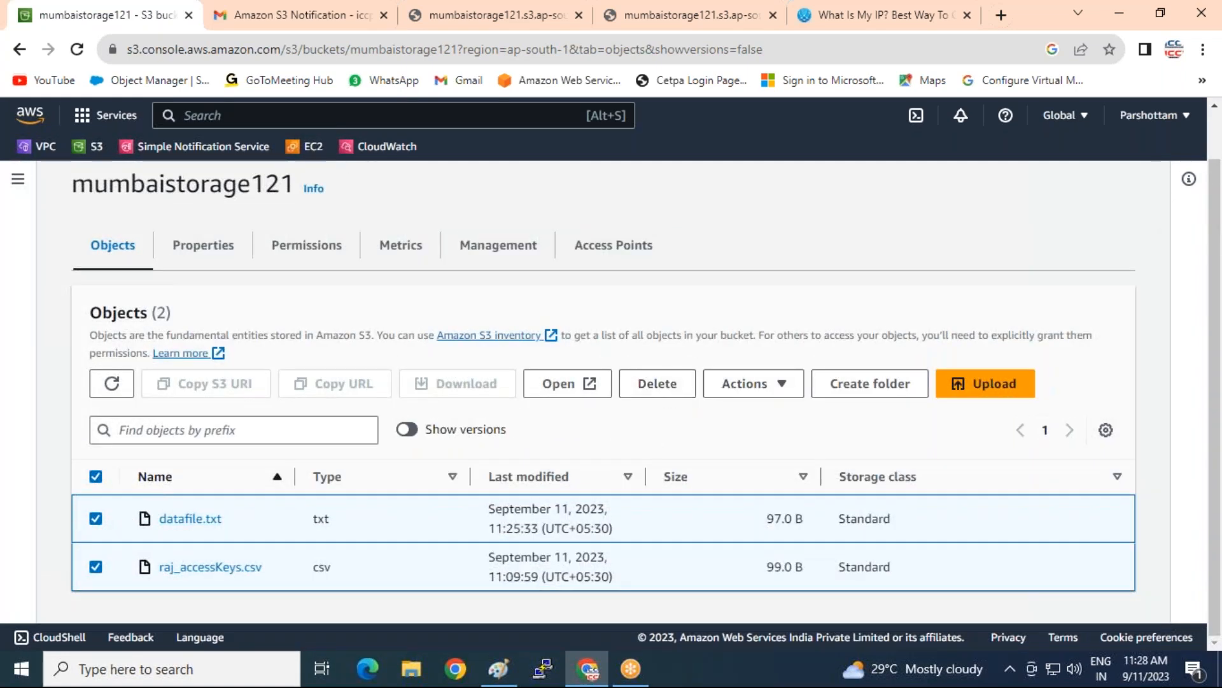
click(95, 566)
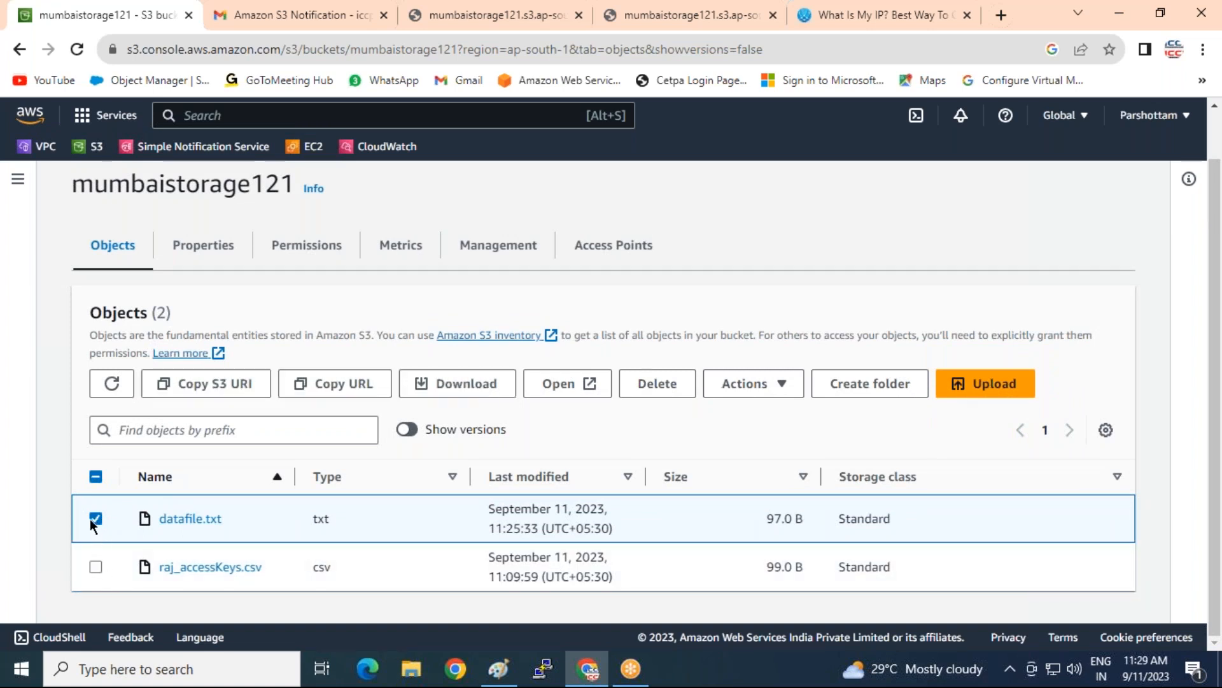
click(94, 519)
click(92, 567)
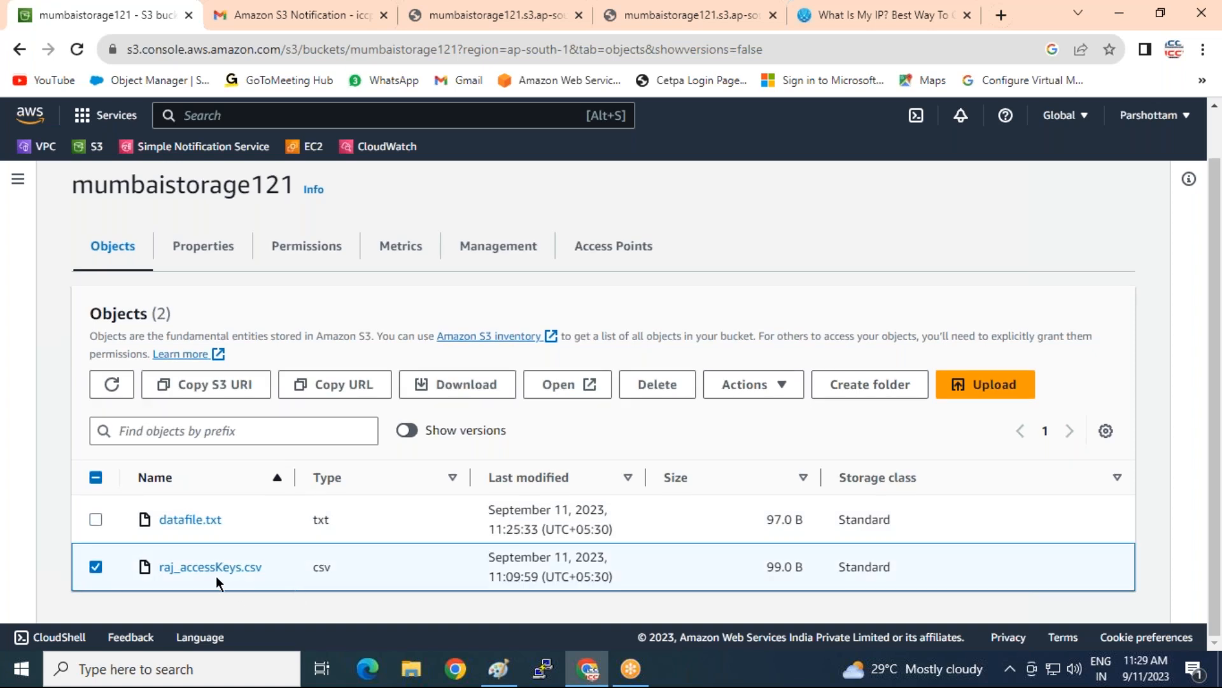
Delete raj_accessKeys.csv, typing 'delete' to confirm
click(659, 385)
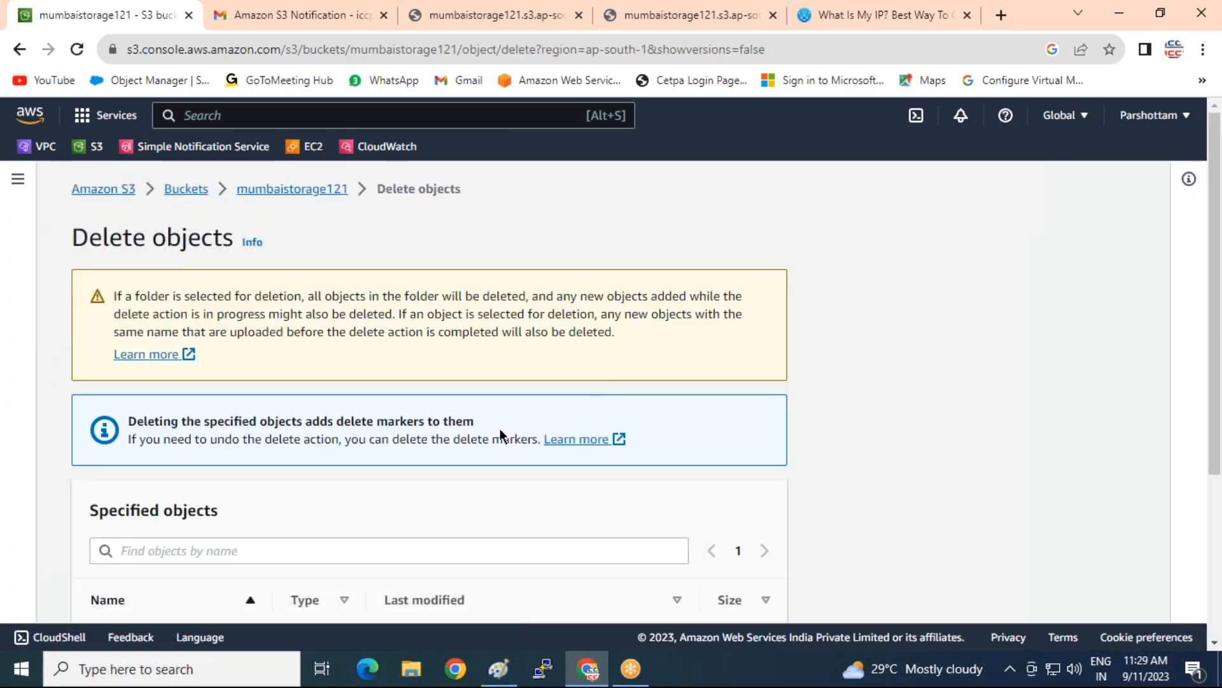
scroll(327, 515, down, 2)
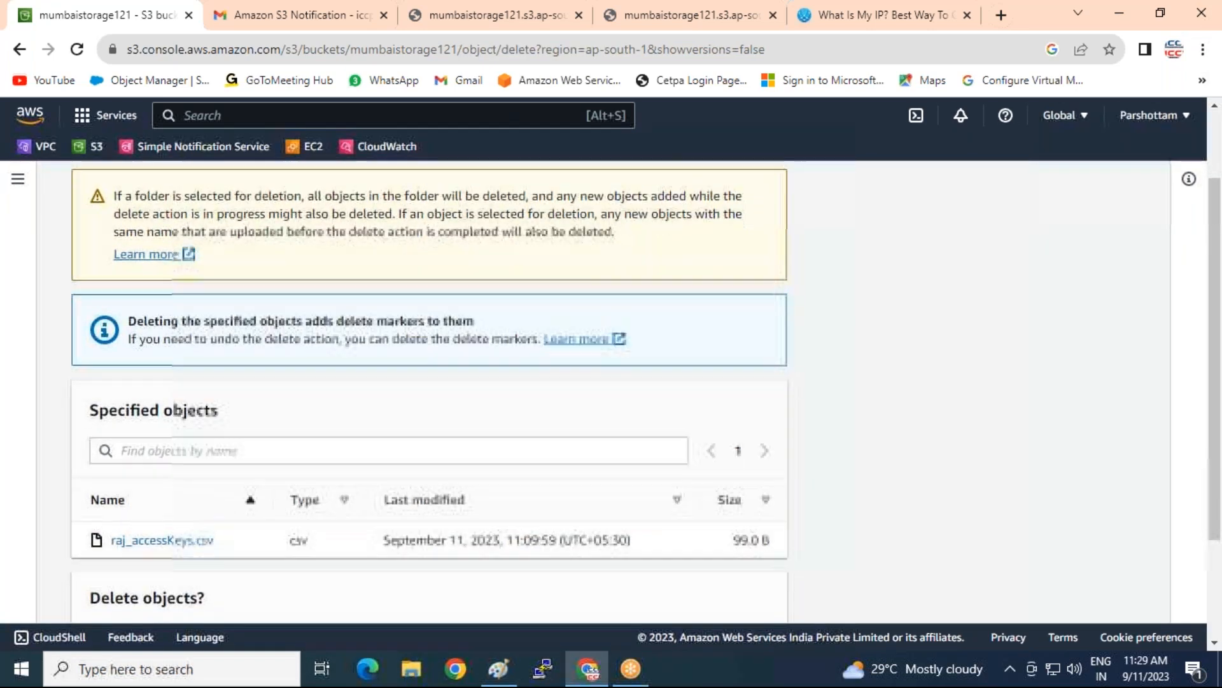
scroll(198, 494, down, 3)
click(162, 534)
text(delete)
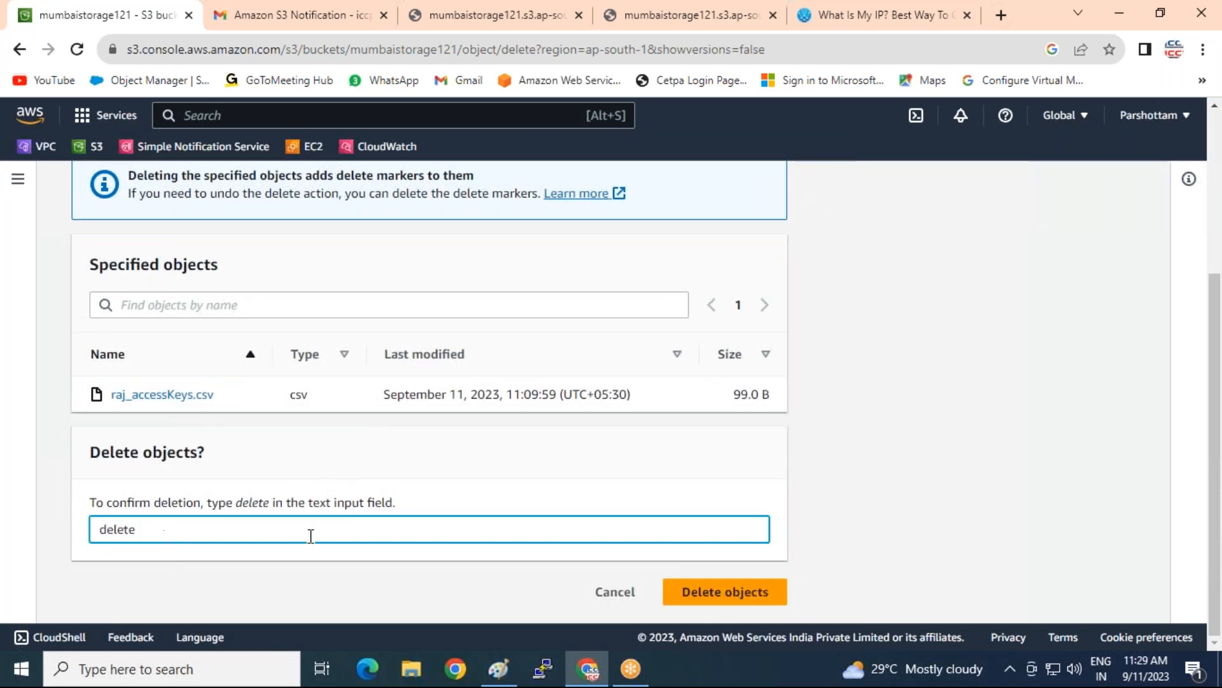
click(674, 592)
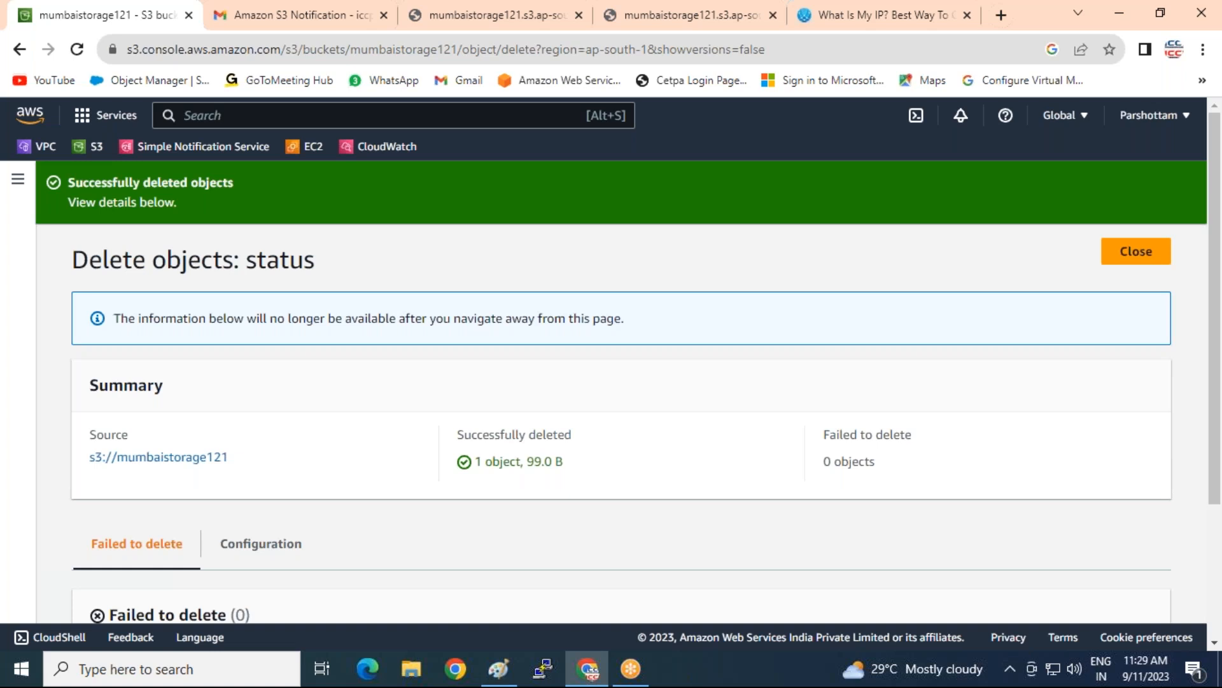
Close the deletion status and open the newest S3 notification in Gmail Spam
click(1132, 265)
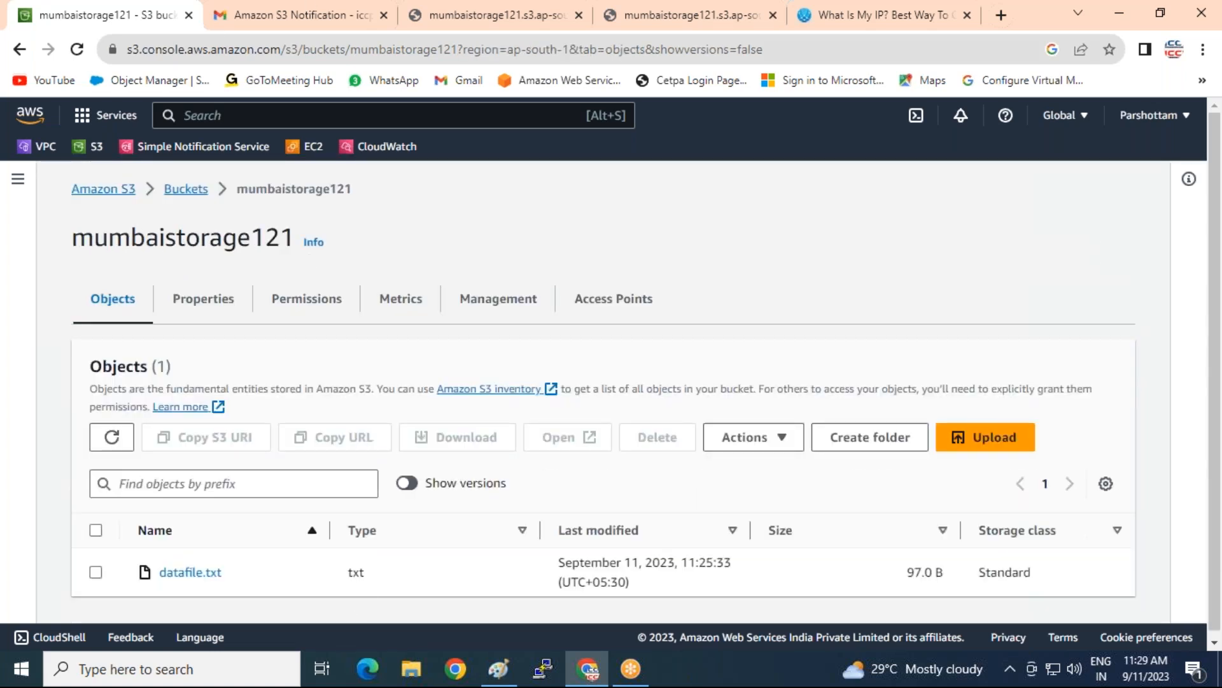
click(287, 18)
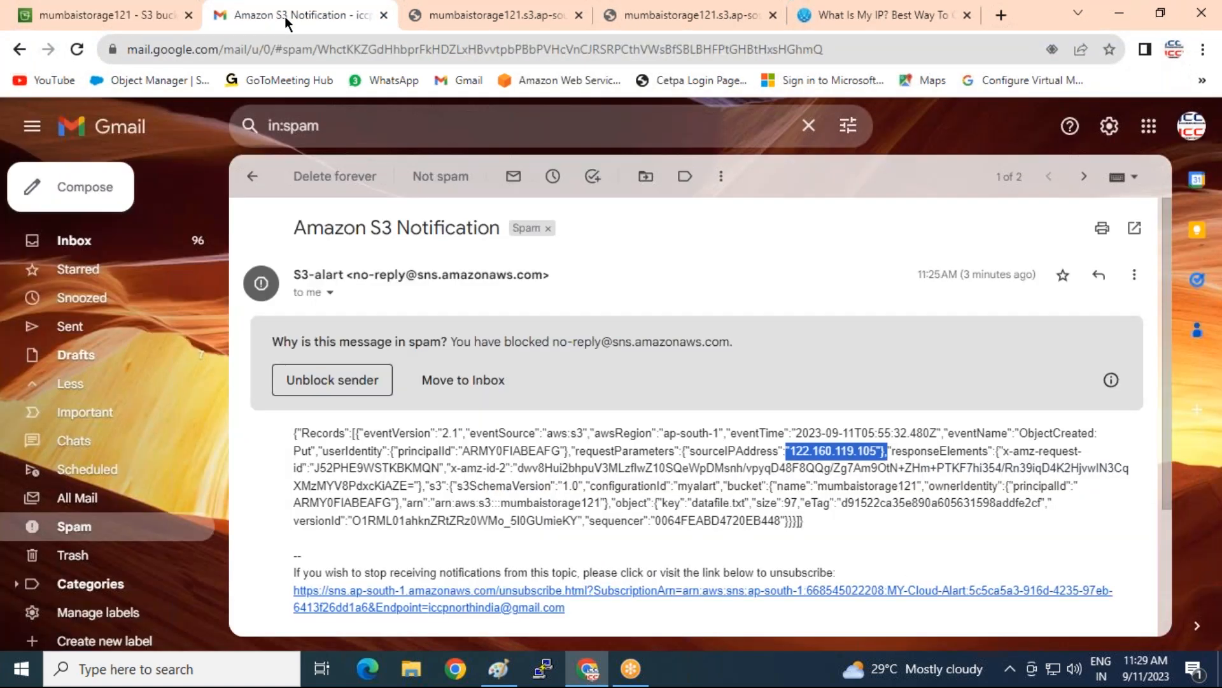
click(252, 176)
click(542, 331)
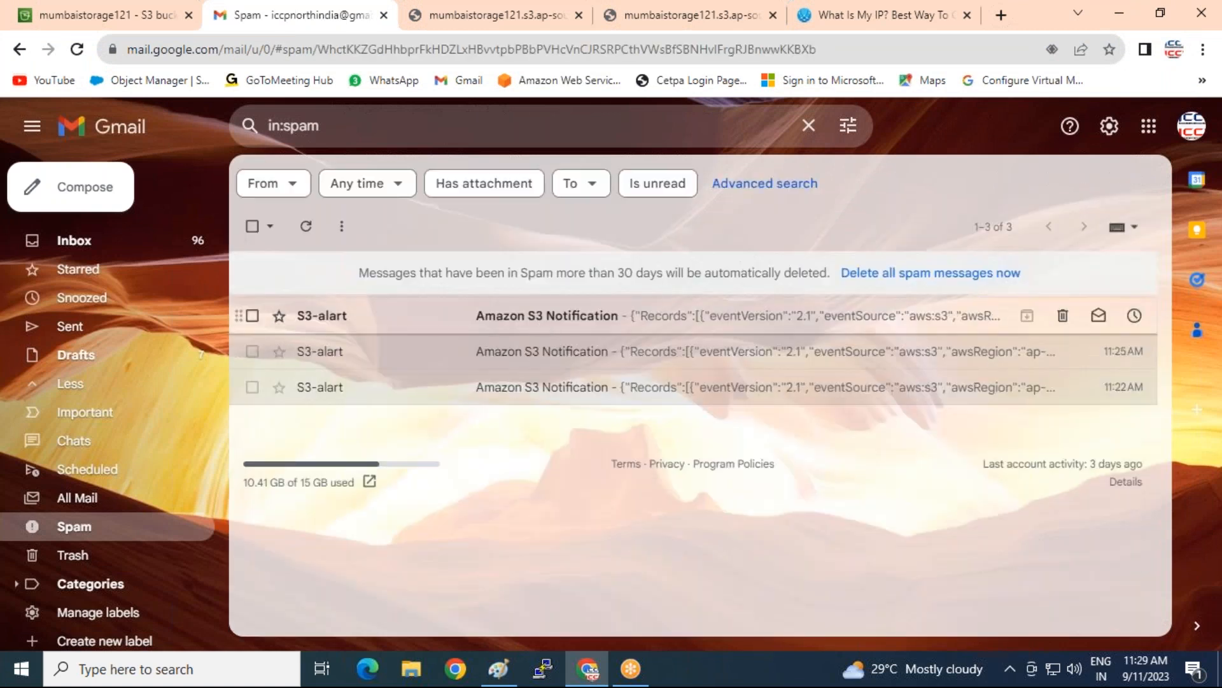
Review its ObjectRemoved event, source IP and raj_accessKeys.csv key, then return to S3
drag(1029, 433, 1132, 442)
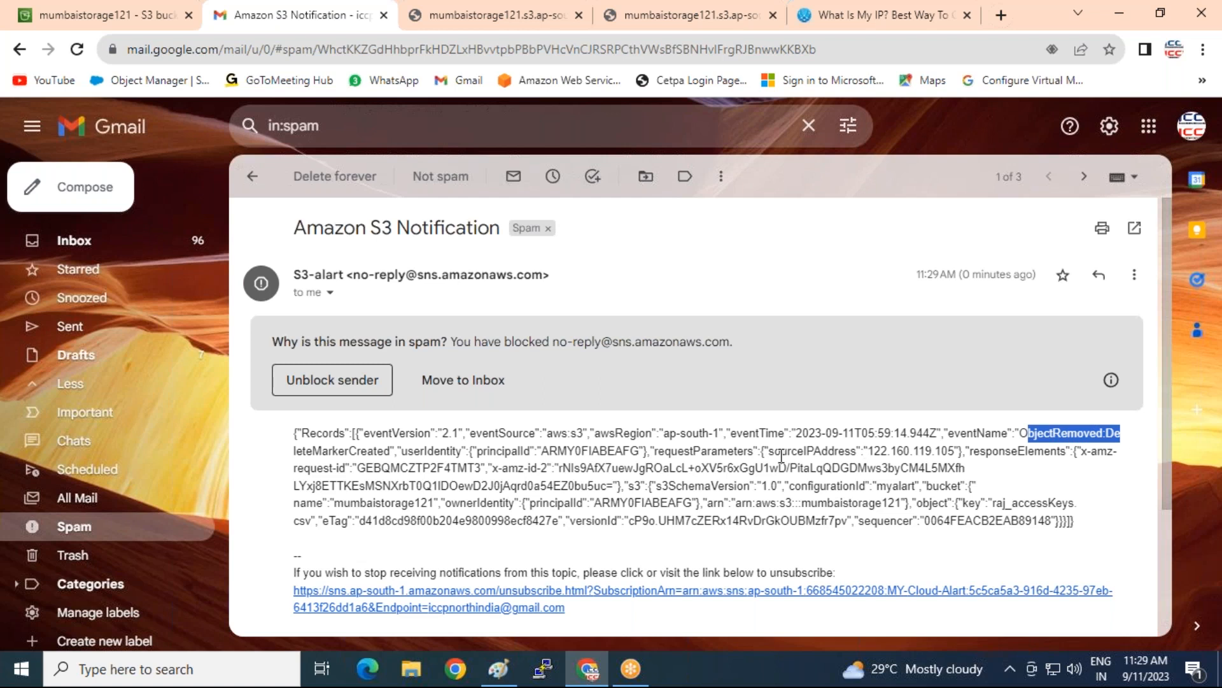
drag(872, 447, 965, 451)
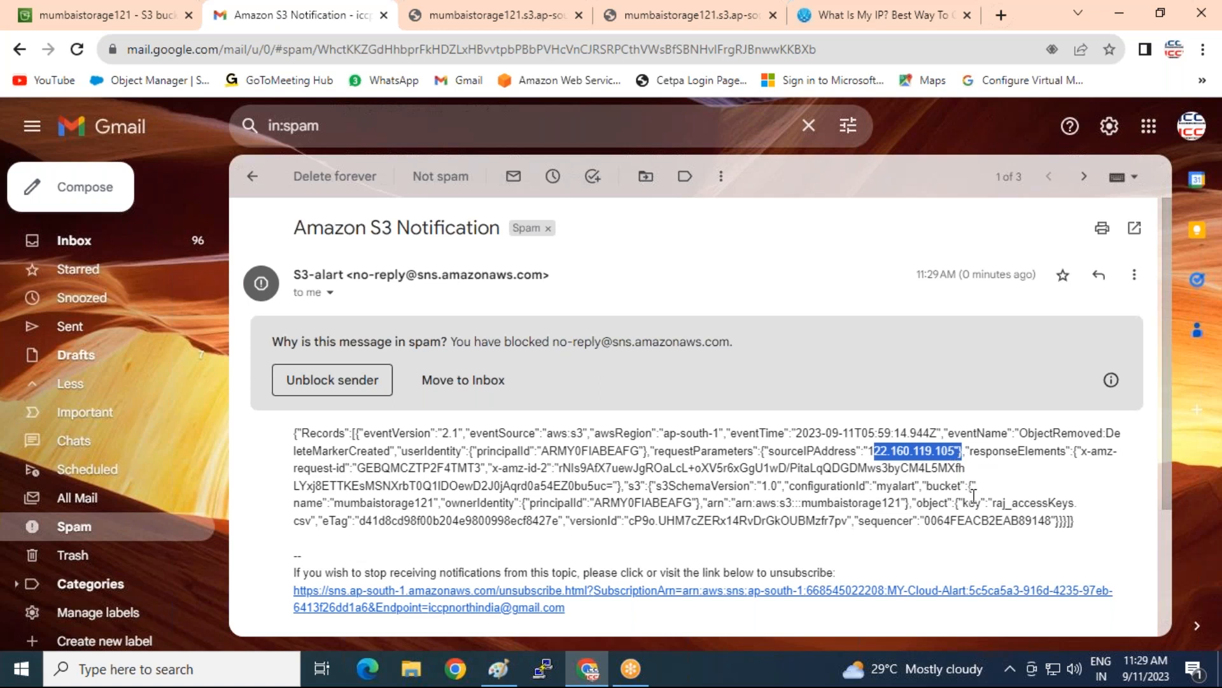
drag(990, 503, 1078, 525)
drag(759, 547, 349, 516)
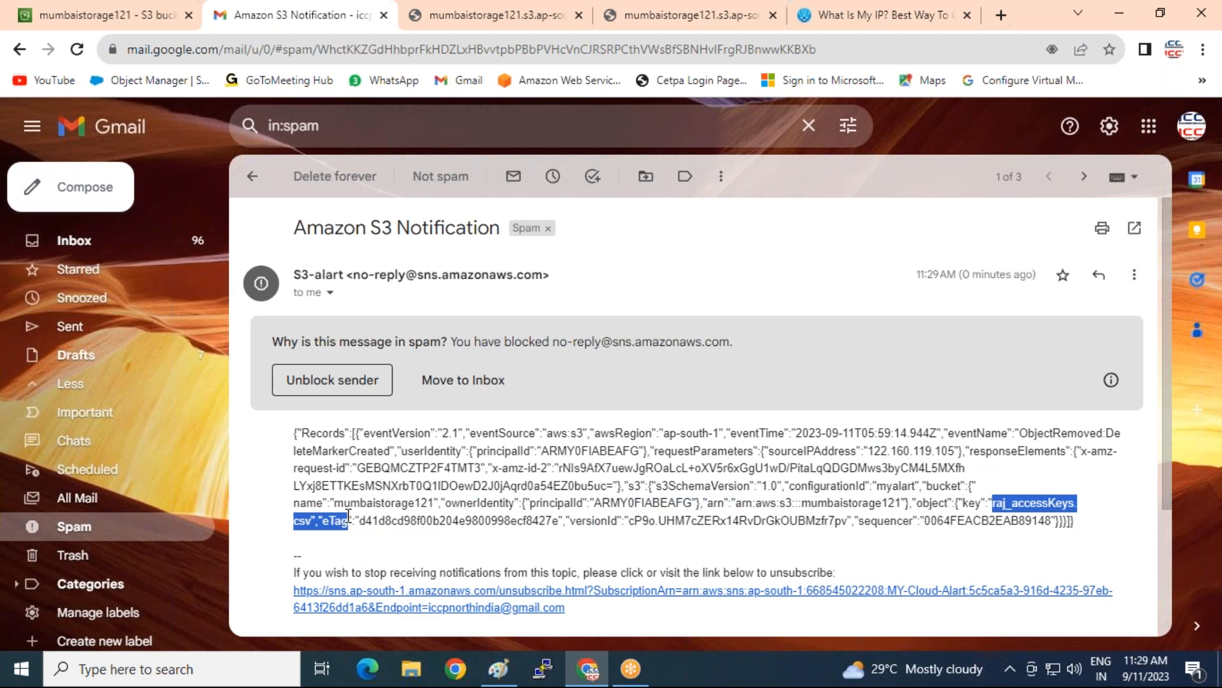
click(167, 15)
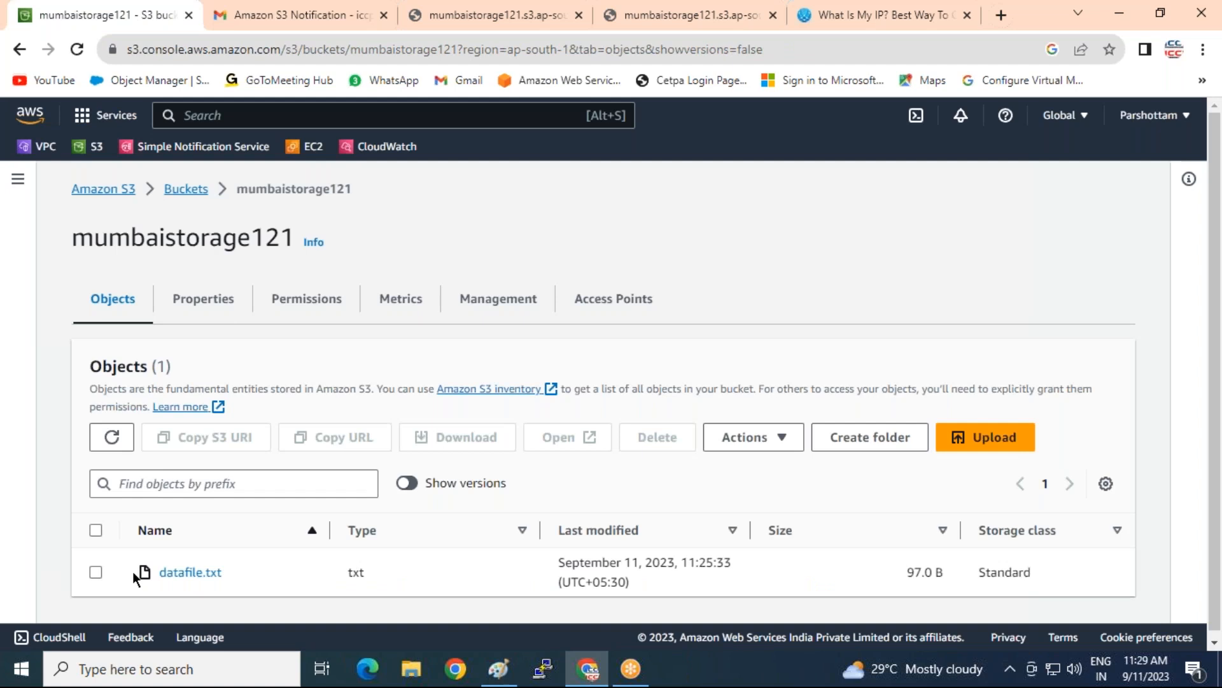
Select datafile.txt, delete it with 'delete' as confirmation, and close the status page
click(95, 530)
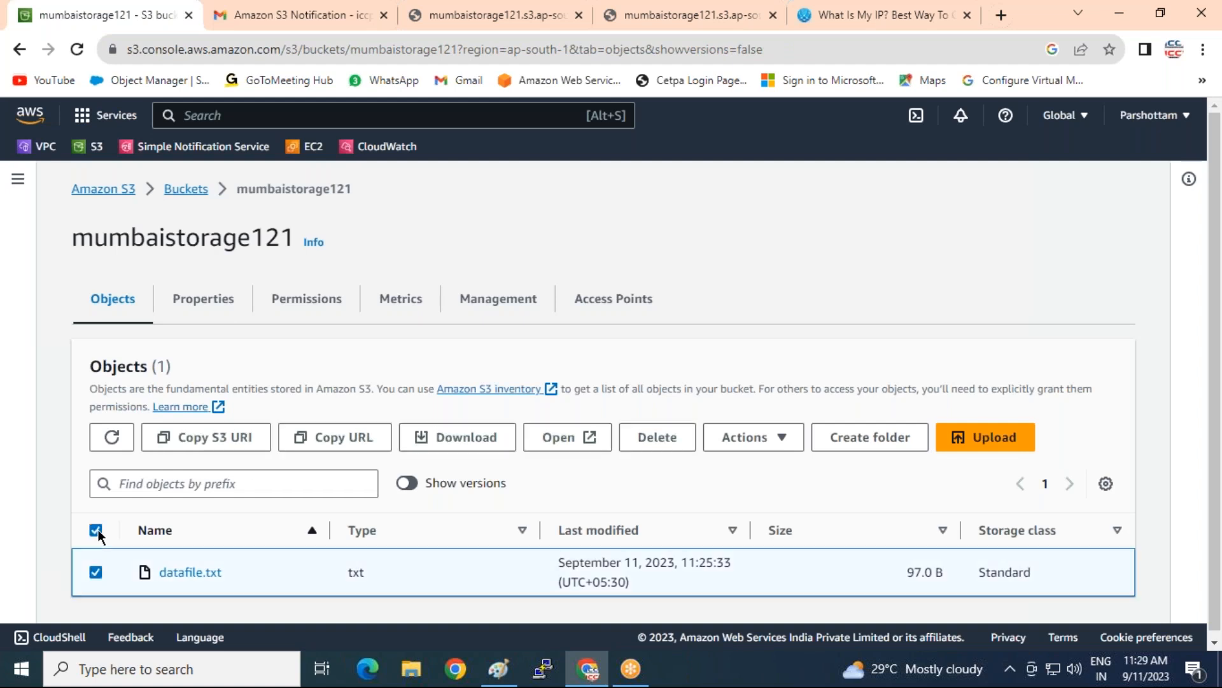
click(667, 441)
scroll(677, 517, down, 3)
click(163, 595)
text(delete)
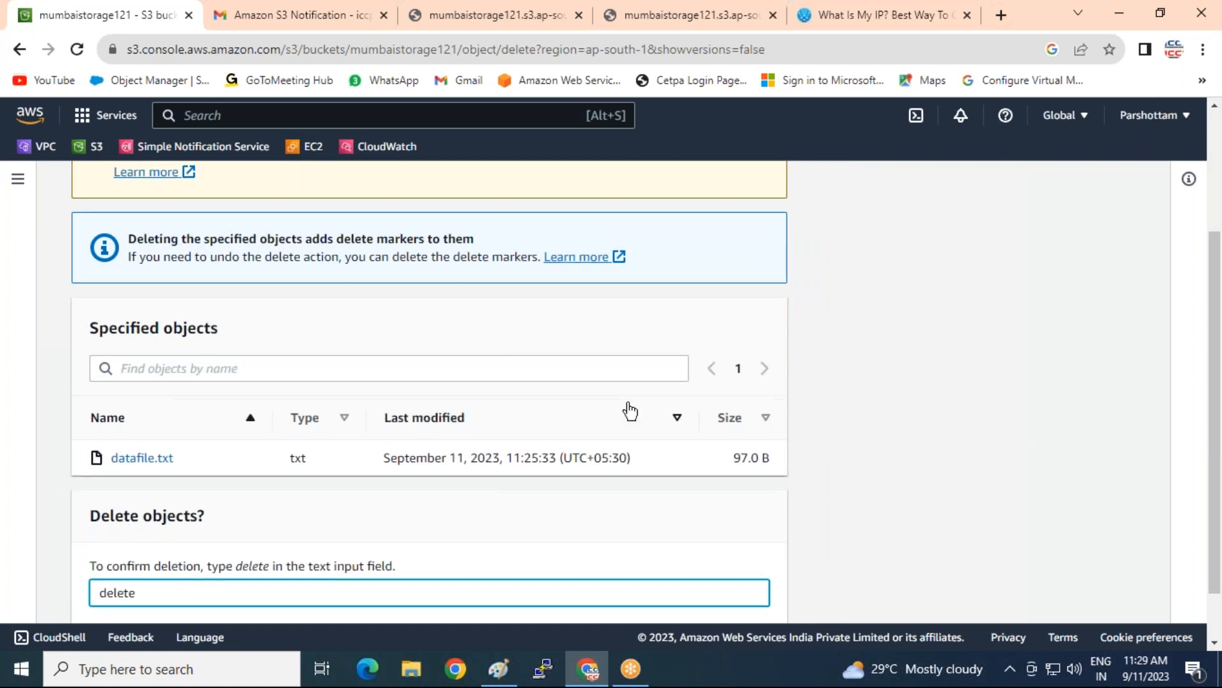
scroll(637, 445, down, 1)
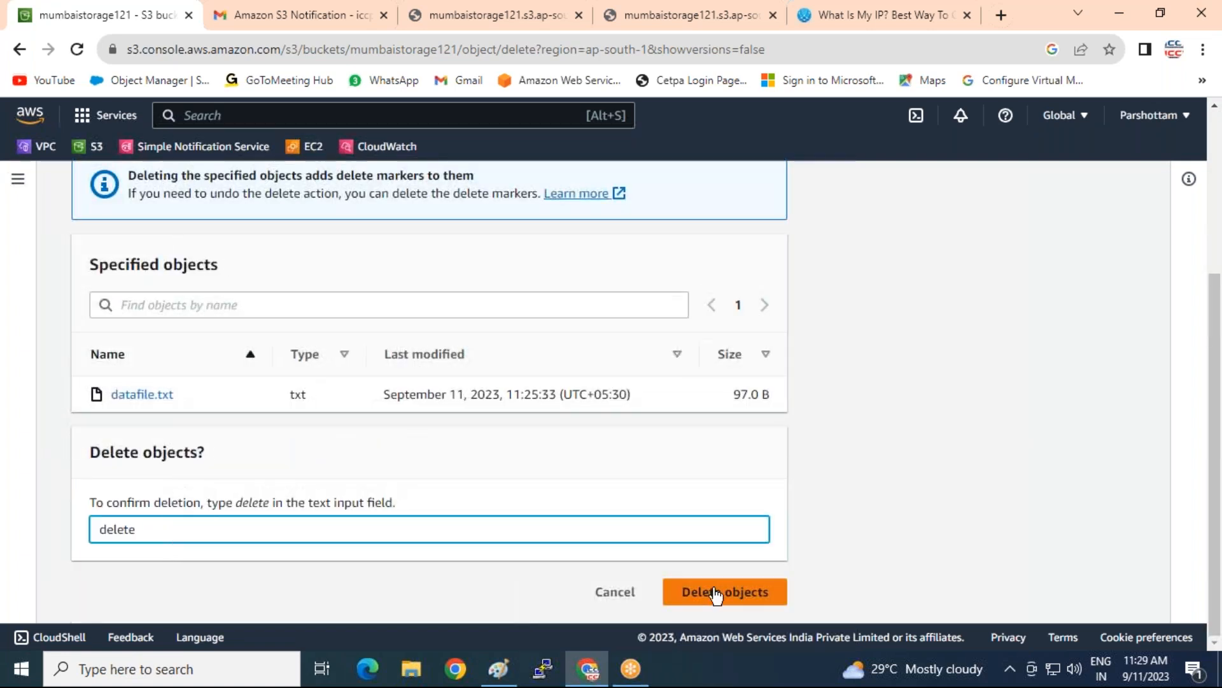
click(715, 591)
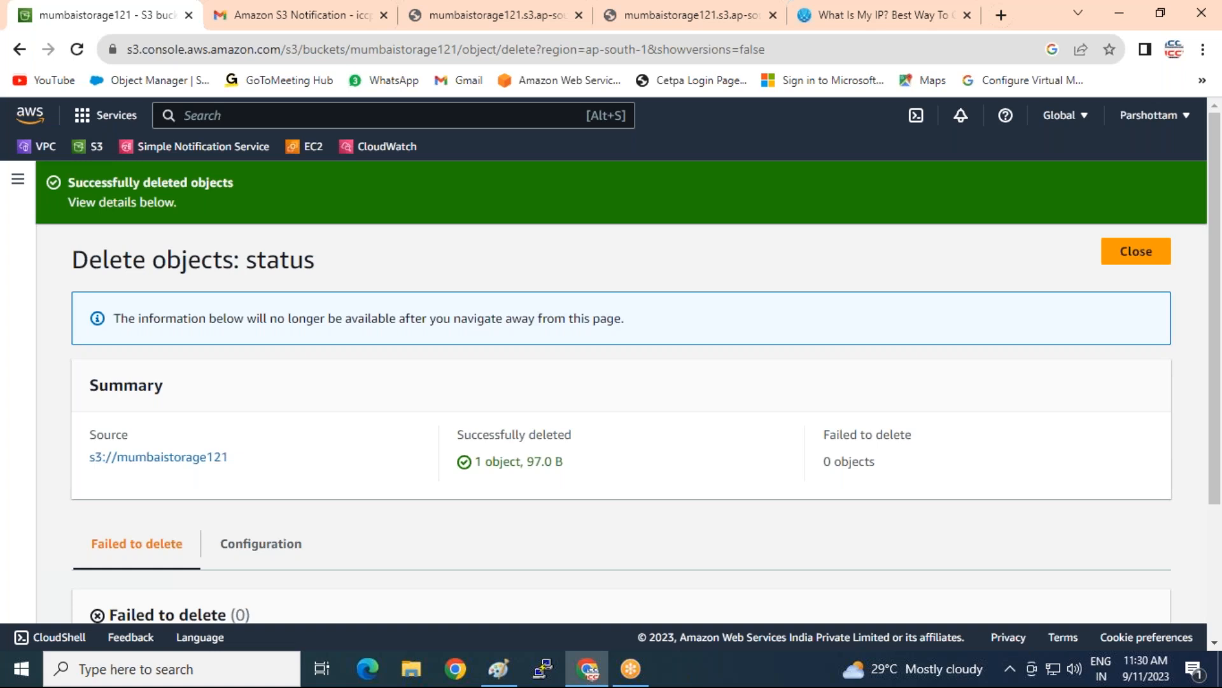
click(1122, 250)
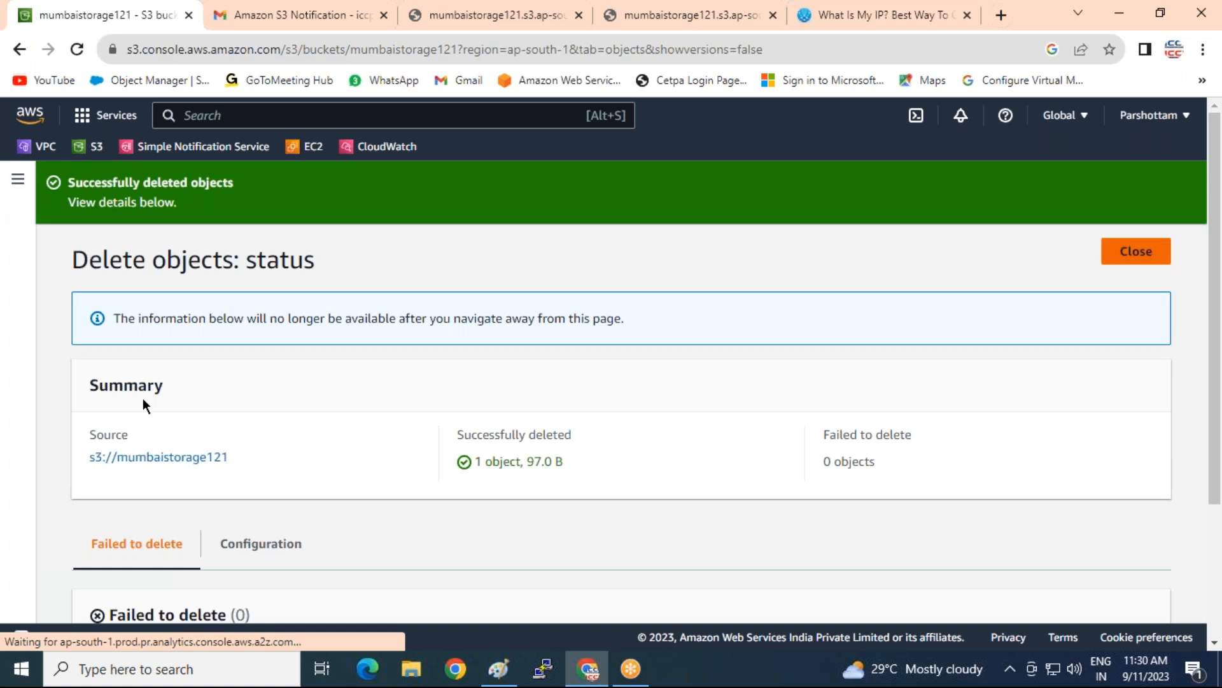
Show versions and select the datafile.txt delete marker for deletion
scroll(176, 433, down, 1)
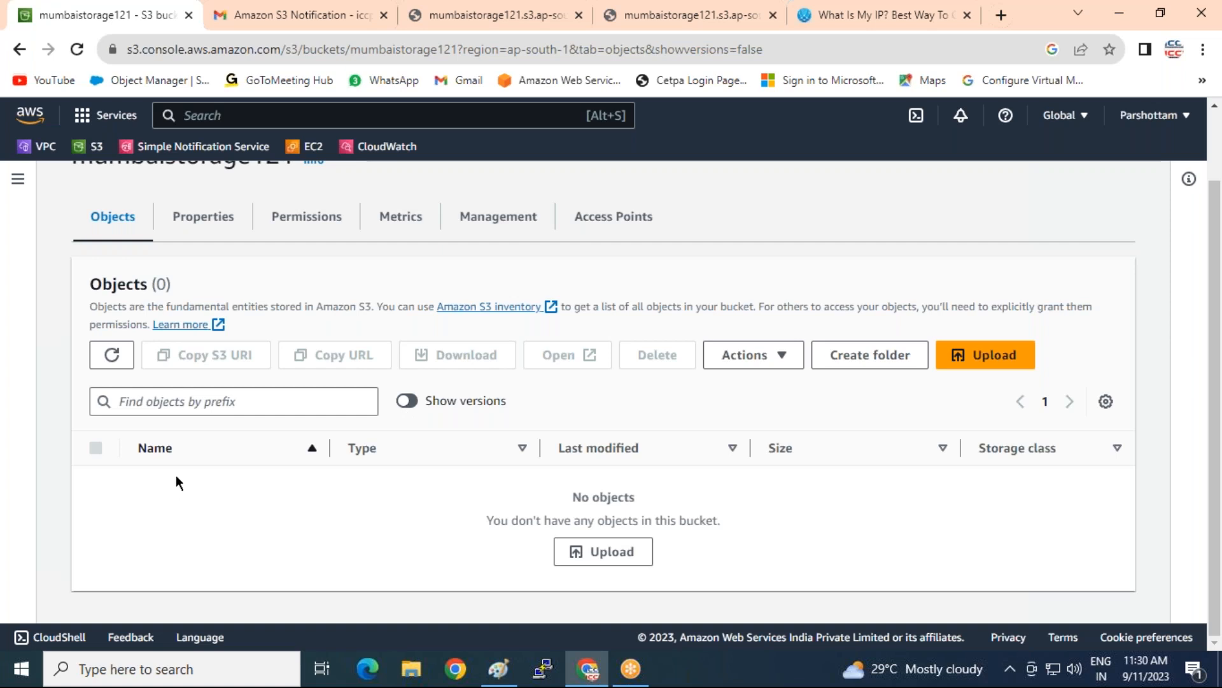
click(413, 401)
scroll(414, 401, down, 1)
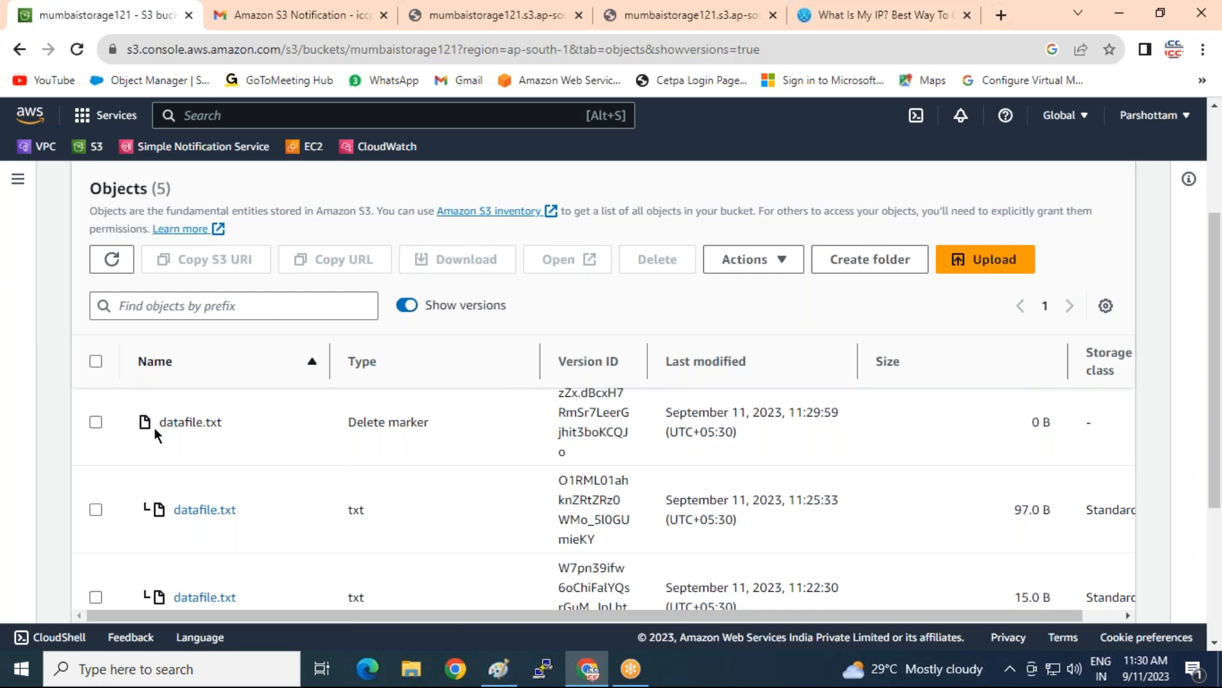
drag(345, 418, 468, 420)
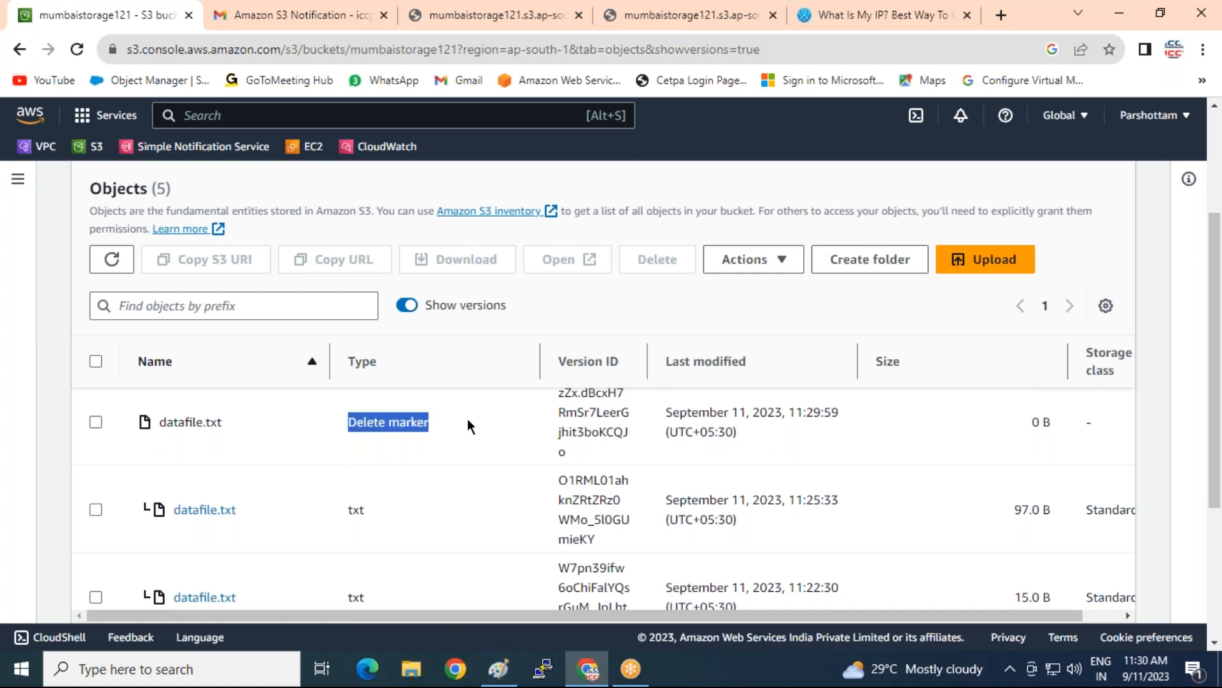
click(95, 422)
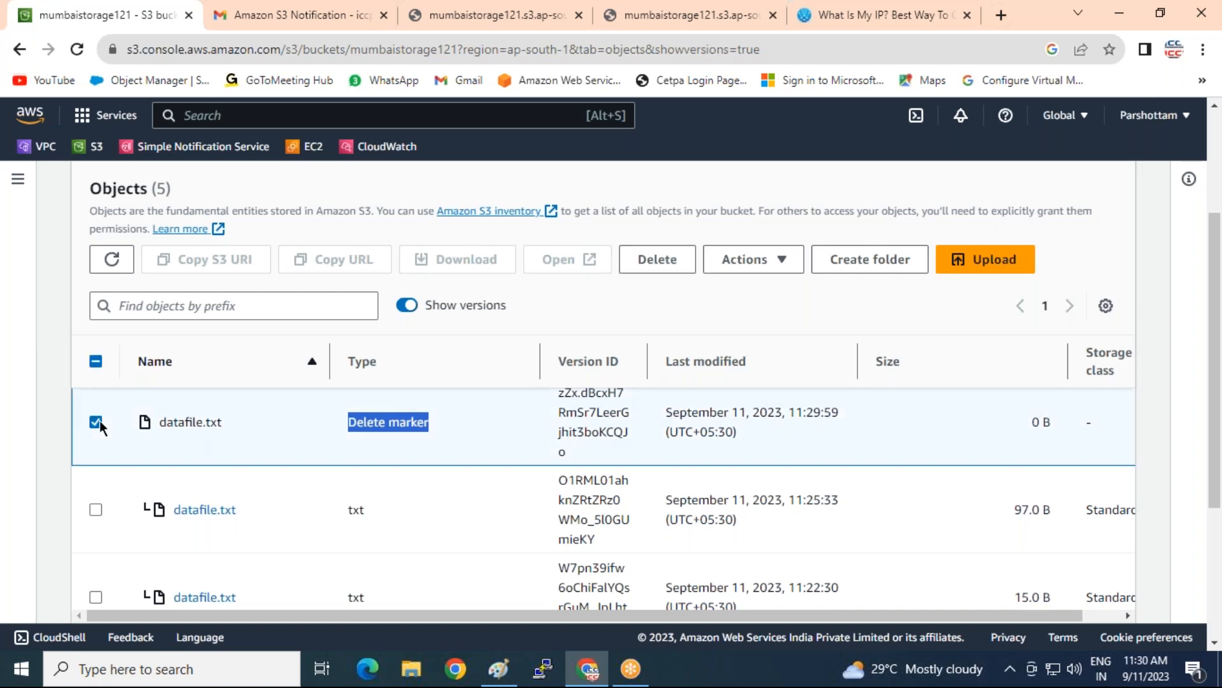
click(668, 265)
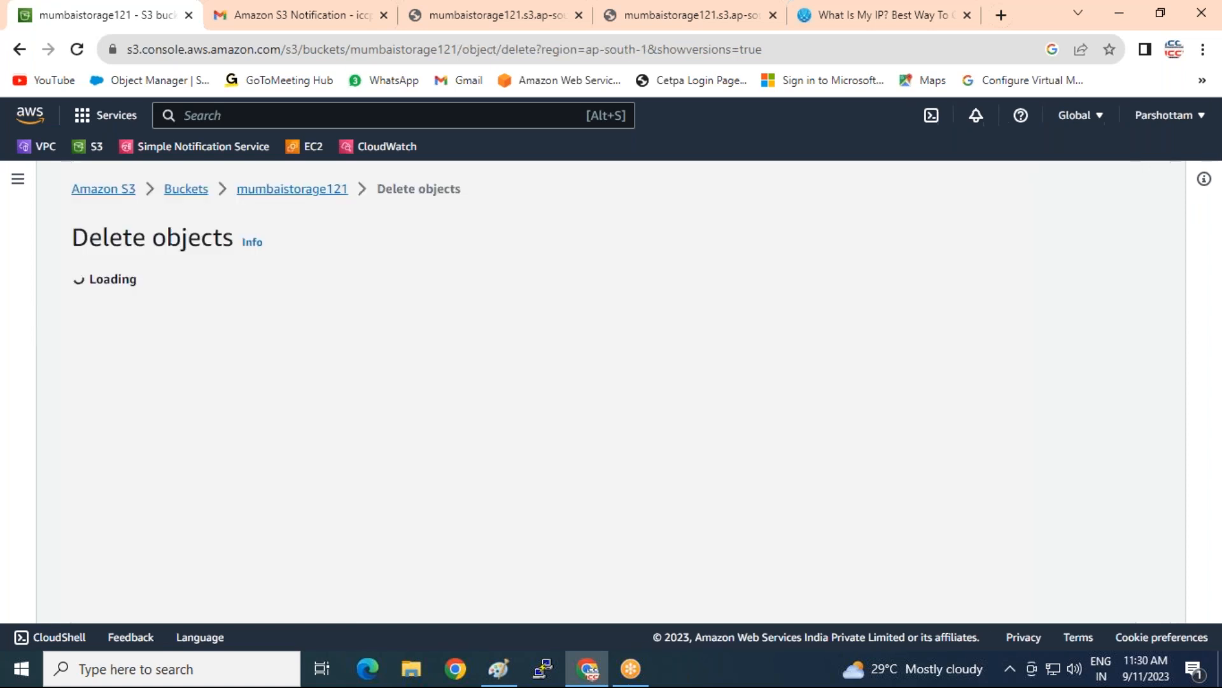
Confirm with the copied 'permanently delete' phrase, delete the marker, and close the status
scroll(594, 369, down, 3)
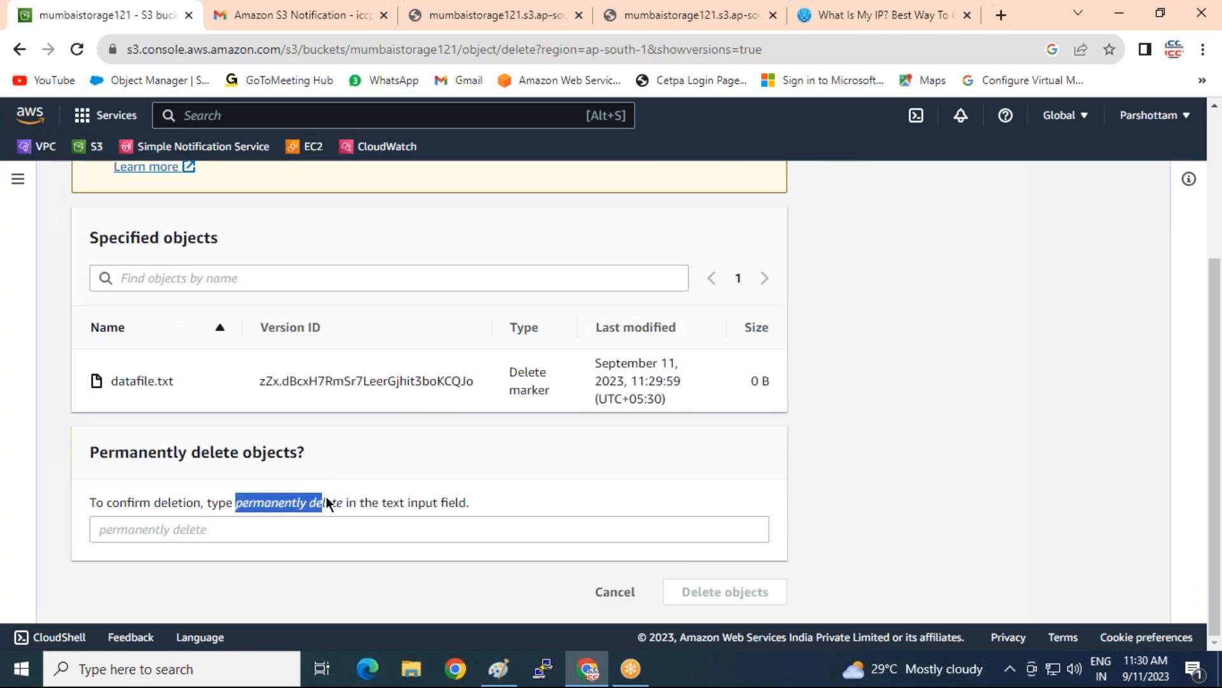
drag(346, 498, 338, 499)
right_click(327, 504)
click(338, 513)
click(238, 535)
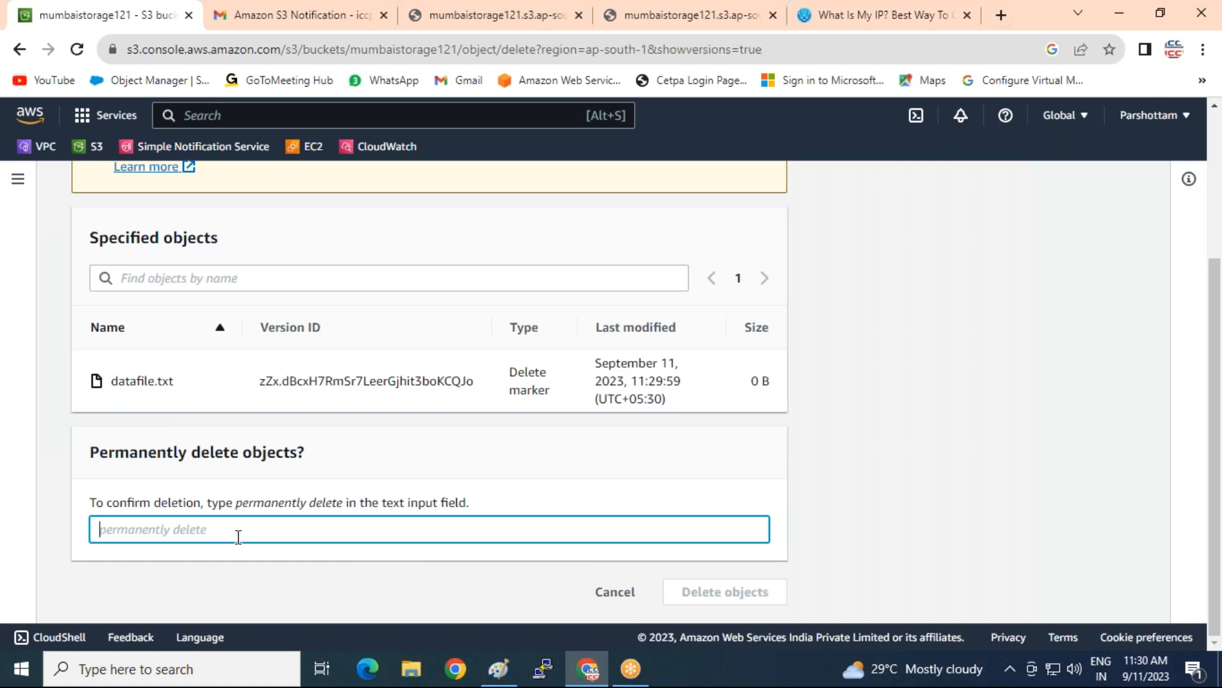
right_click(239, 535)
click(259, 397)
click(725, 597)
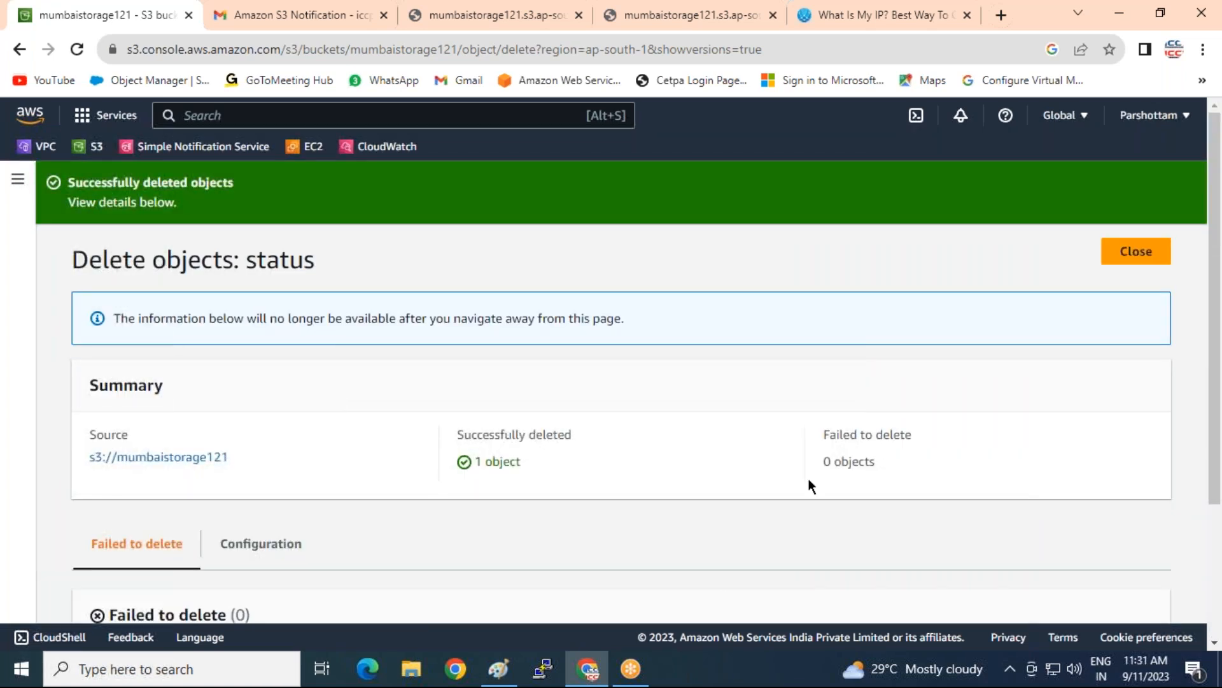
click(1140, 251)
scroll(474, 408, down, 2)
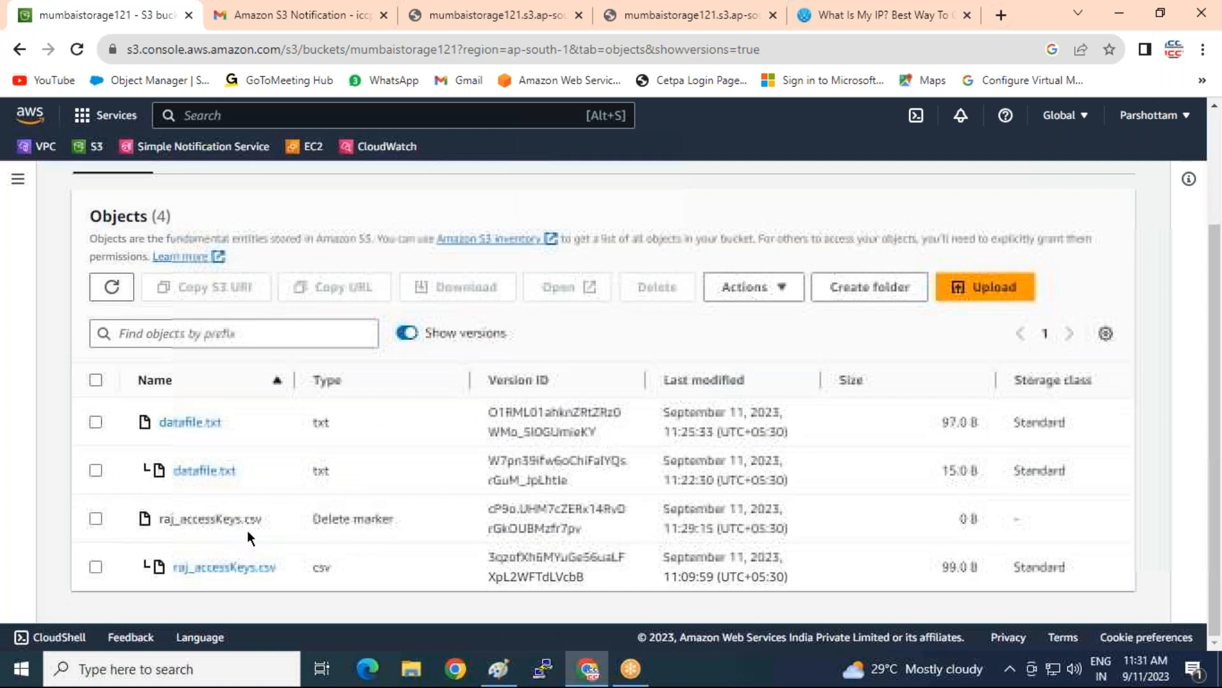
Show all object versions in mumbaistorage121 and select all four of them
click(402, 334)
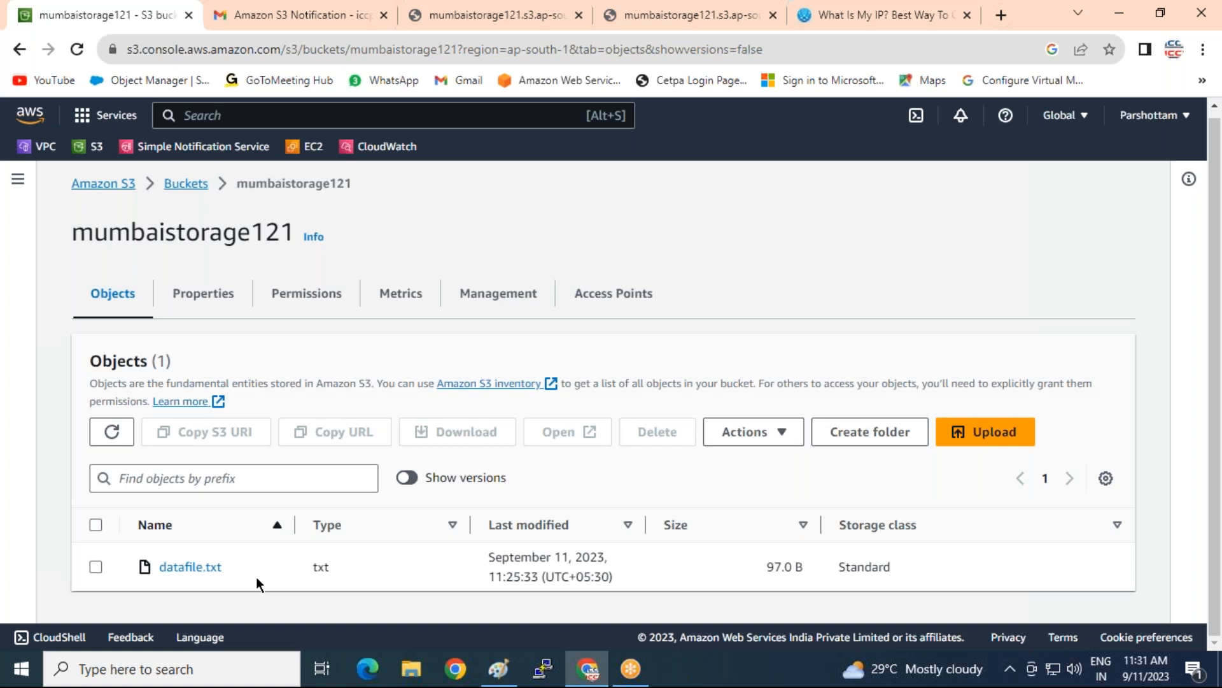
click(411, 478)
scroll(139, 402, down, 2)
click(95, 380)
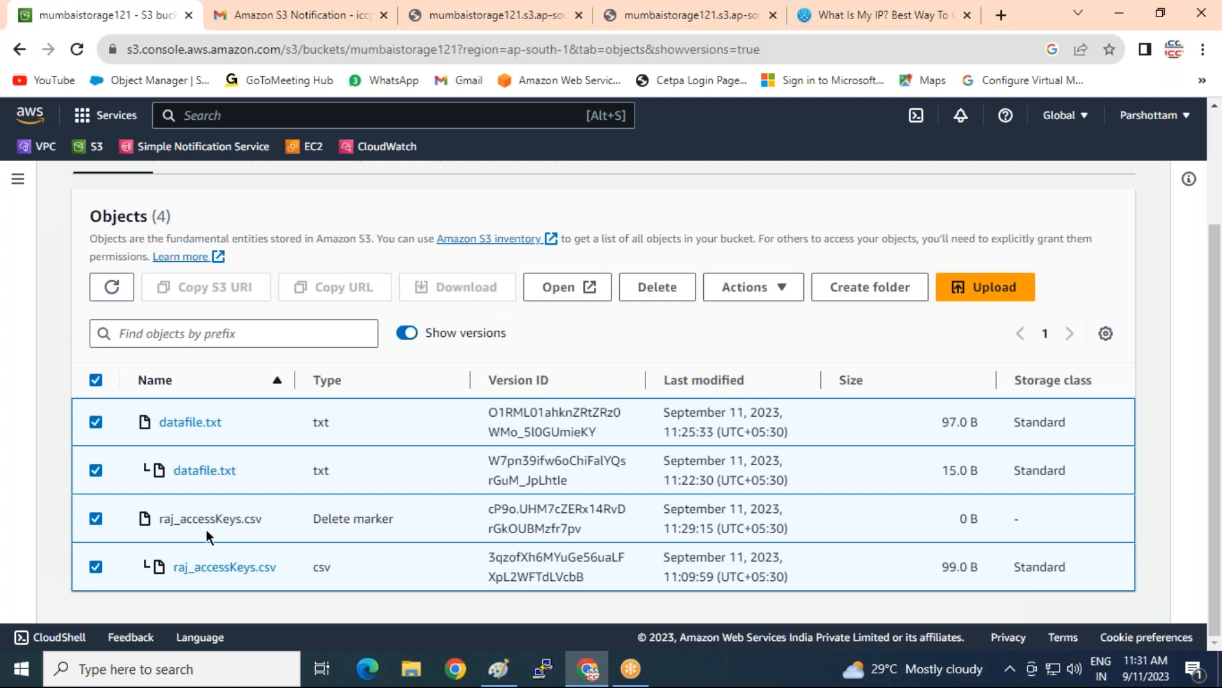
Permanently delete the four selected versions, confirming with 'permanently delete'
click(656, 290)
scroll(428, 461, down, 6)
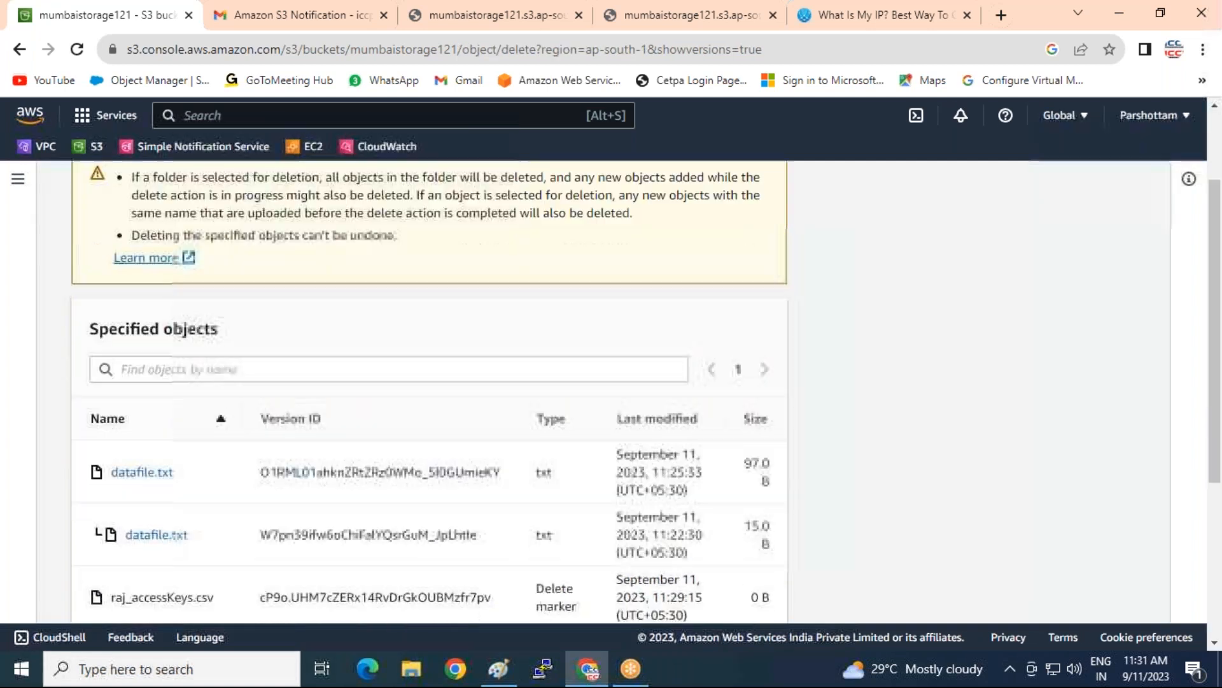
click(256, 530)
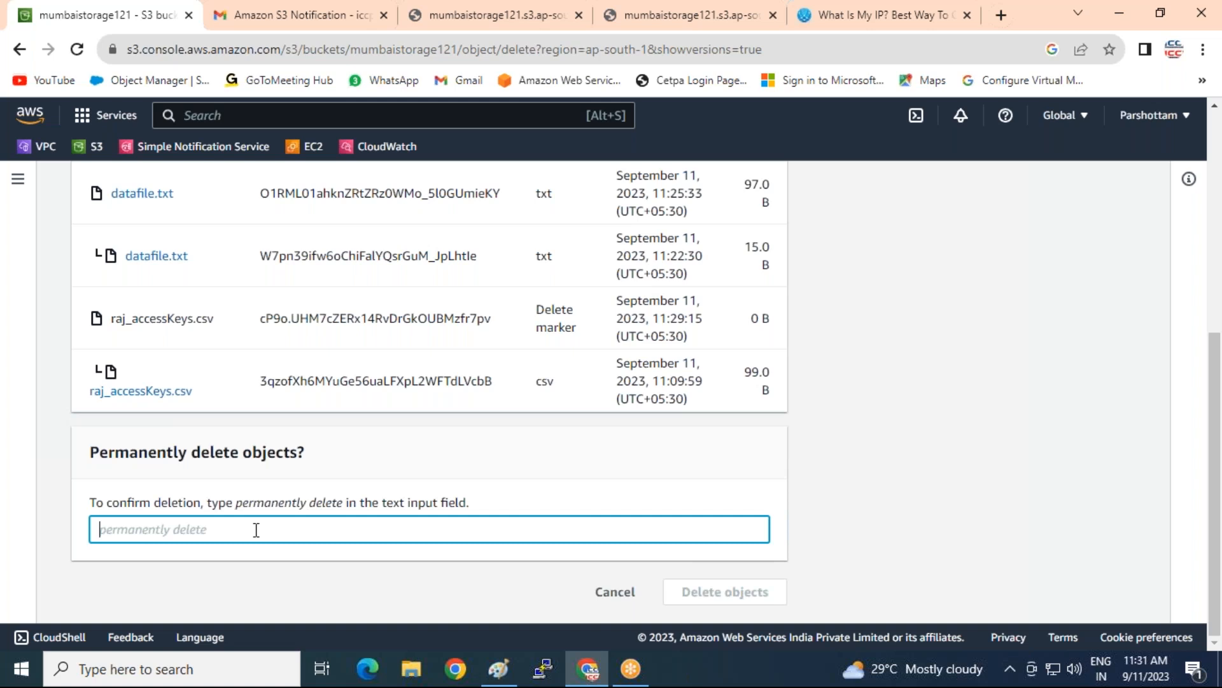
text(permanently delete)
click(733, 591)
Confirm with versions hidden that mumbaistorage121 holds no objects, then bring Paint forward
click(1136, 251)
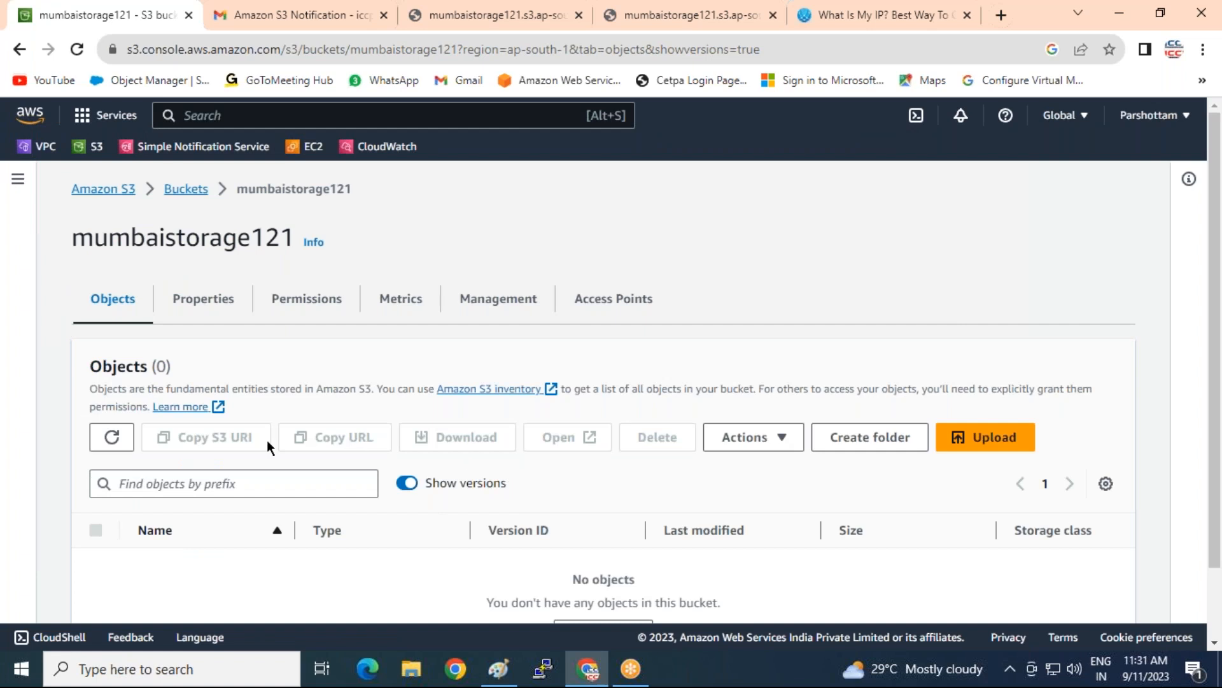
scroll(266, 441, down, 1)
click(405, 401)
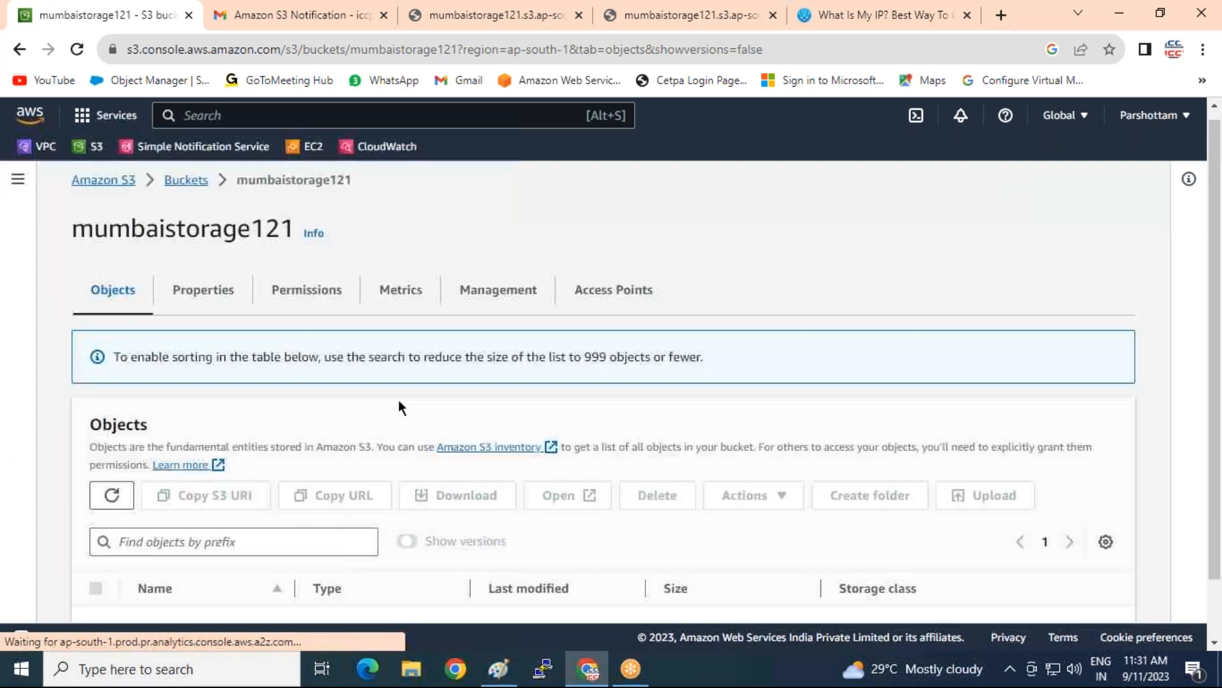
scroll(388, 497, down, 1)
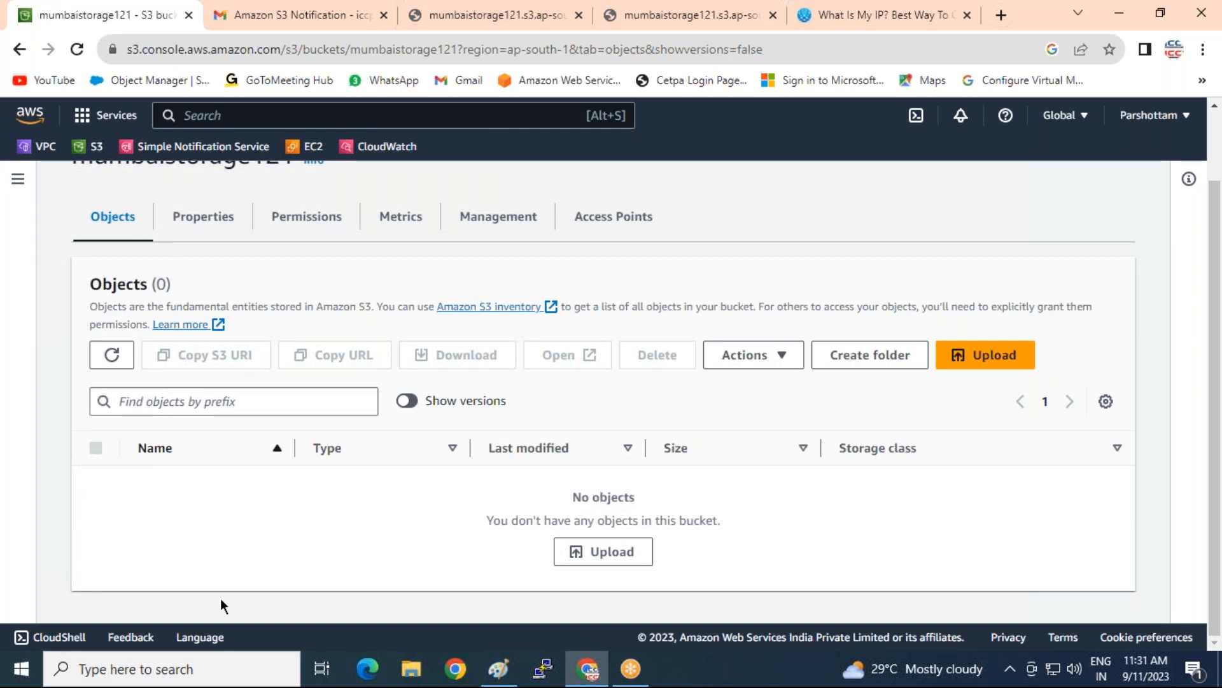
click(492, 674)
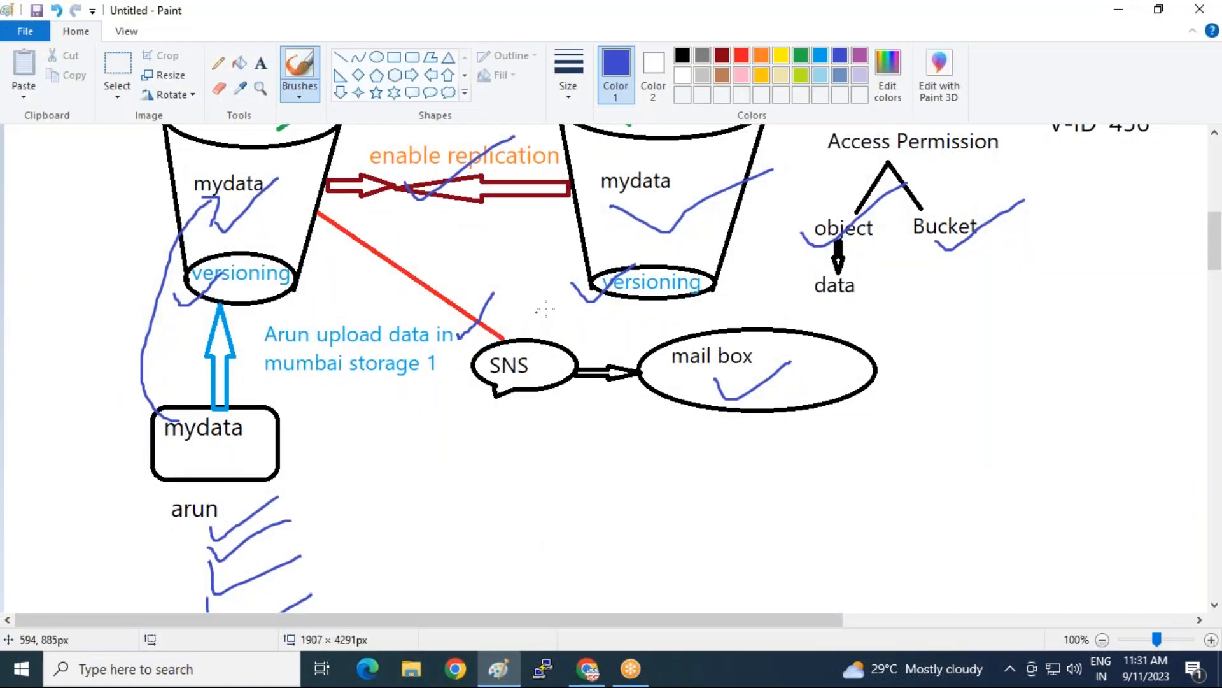
Scroll through the mumbai-s1 to singapore-s2 replication diagram, then return to the S3 console
scroll(547, 308, up, 3)
scroll(546, 309, up, 2)
scroll(396, 347, down, 2)
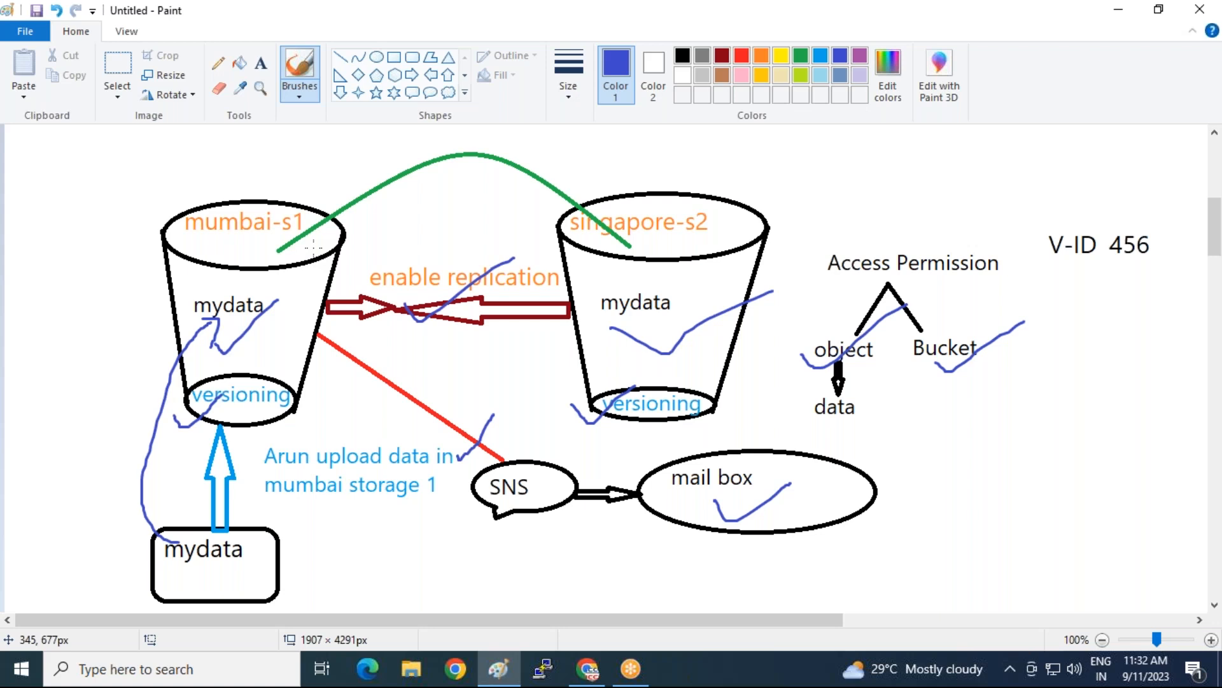
click(587, 668)
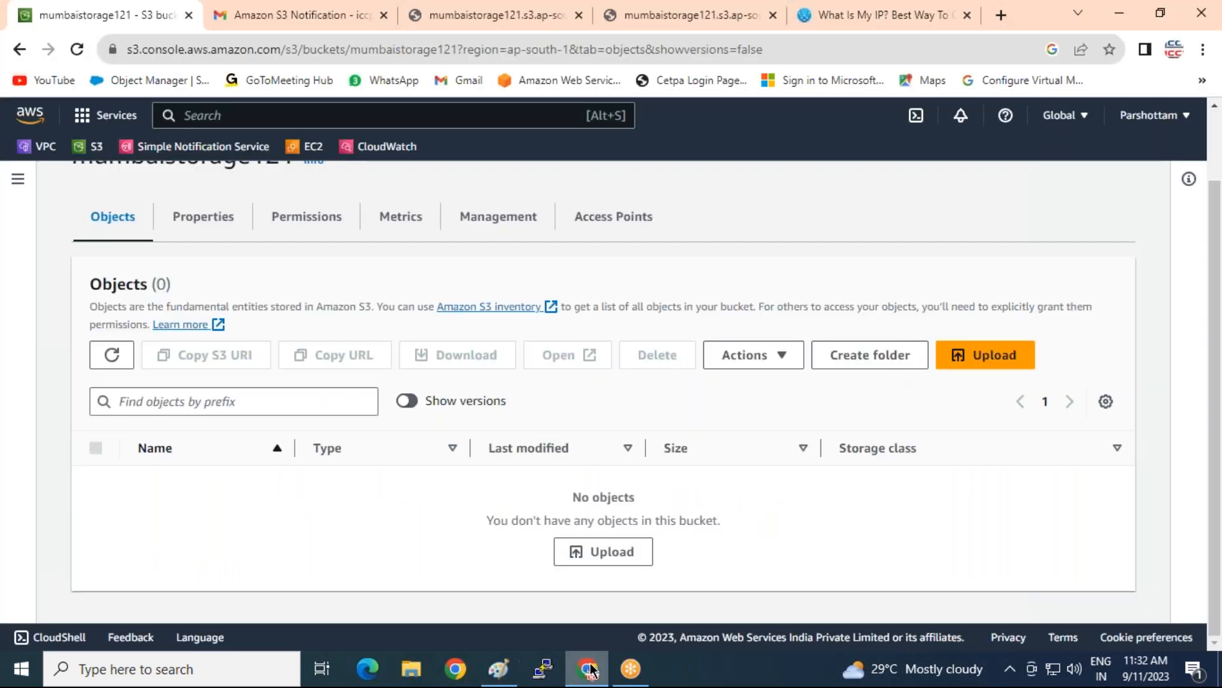
Open singaporestorage122 and check its version list still includes datafile.txt (97.0 B)
scroll(247, 255, up, 1)
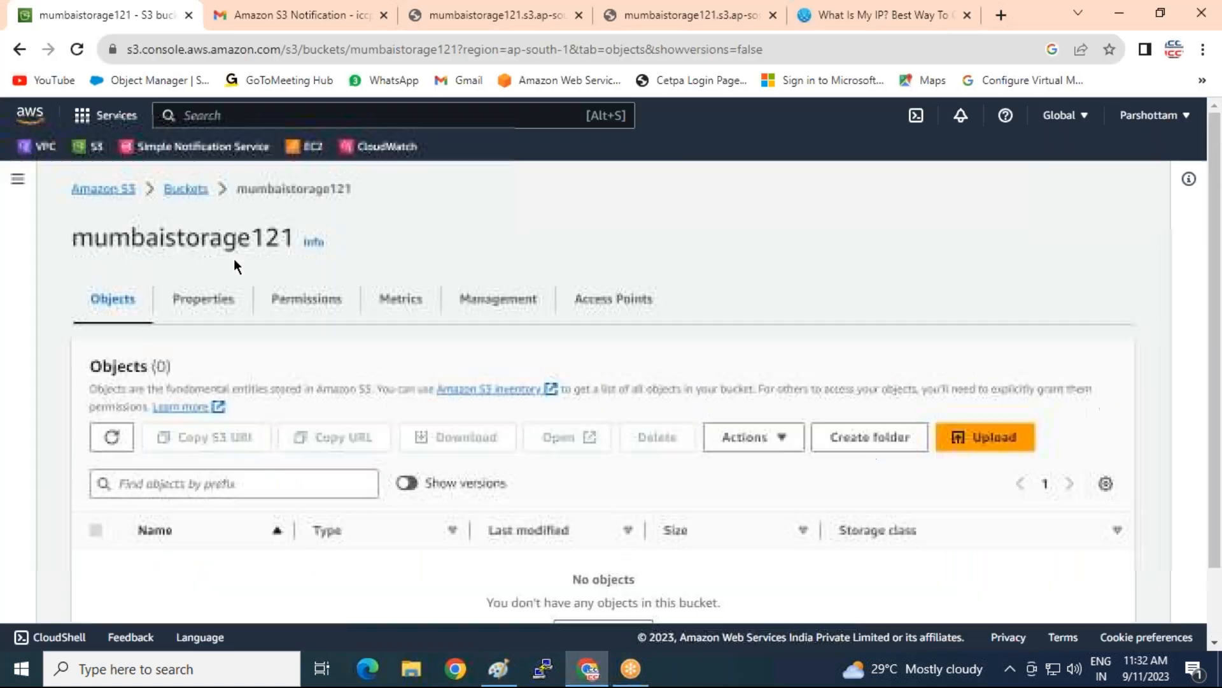
click(174, 190)
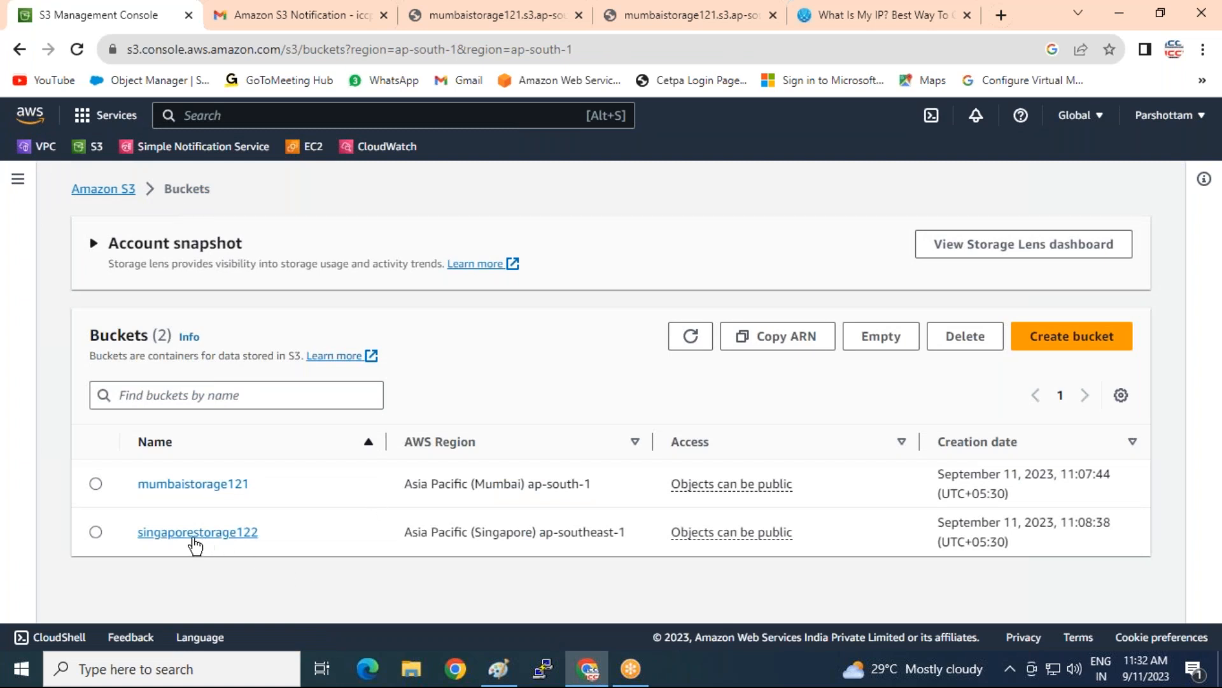
click(176, 534)
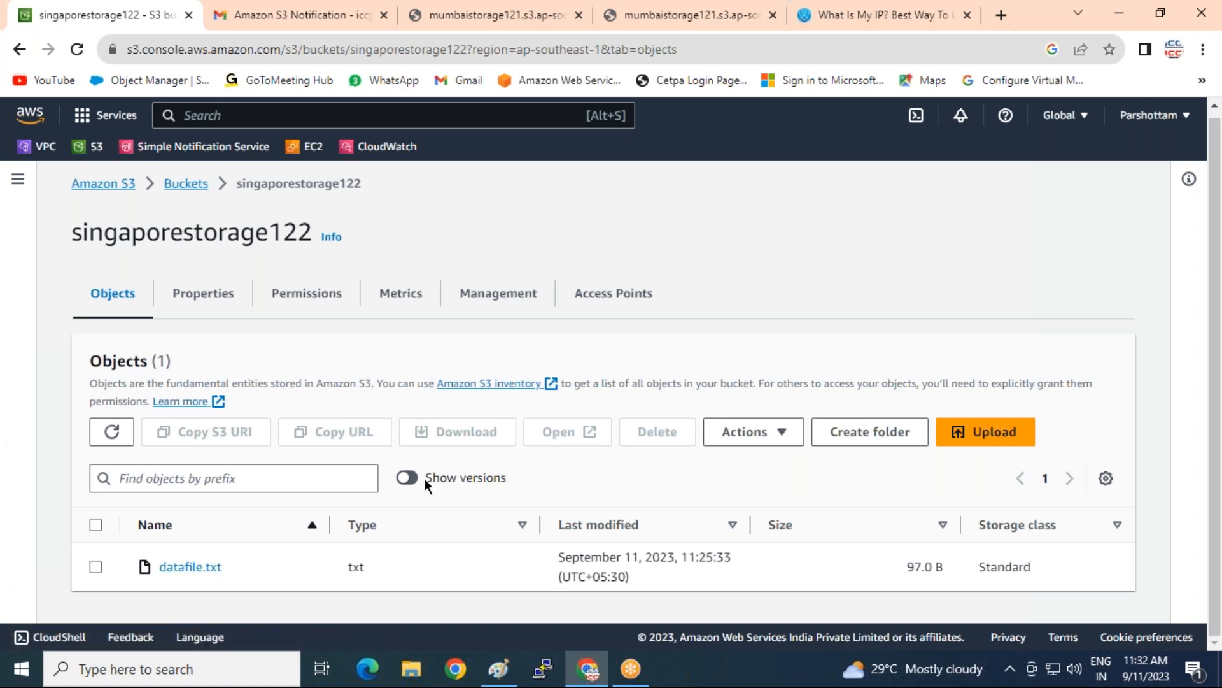
click(408, 477)
scroll(598, 463, down, 4)
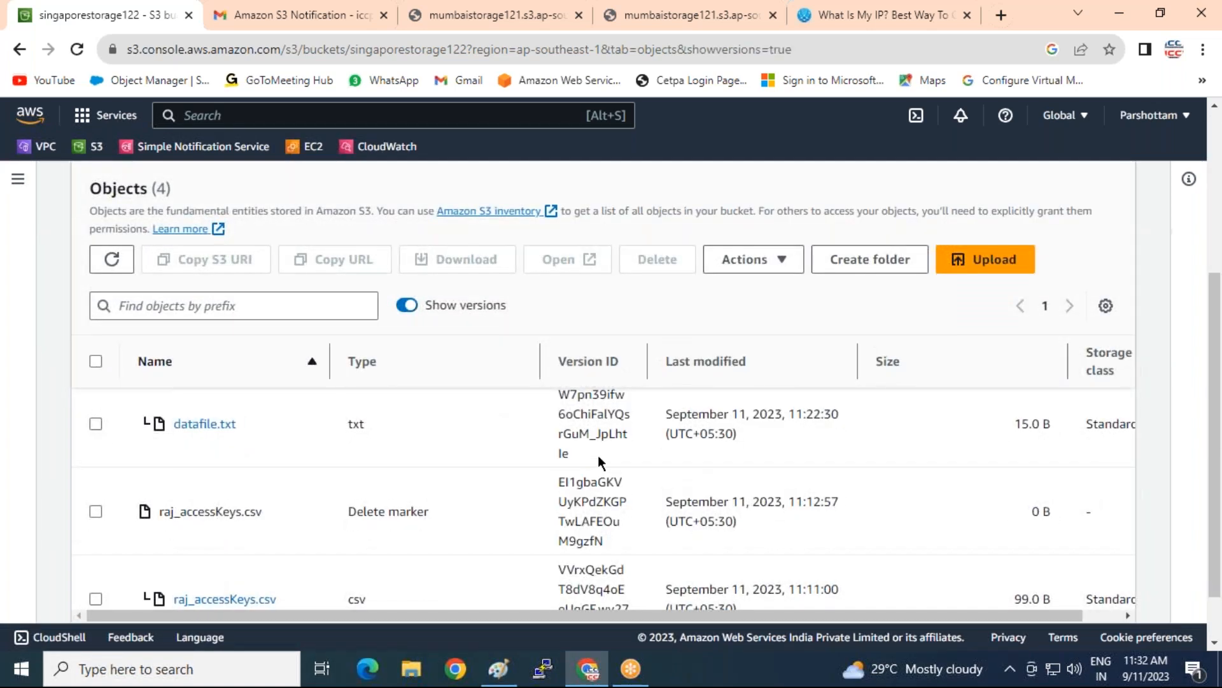
scroll(598, 464, down, 1)
scroll(563, 485, up, 3)
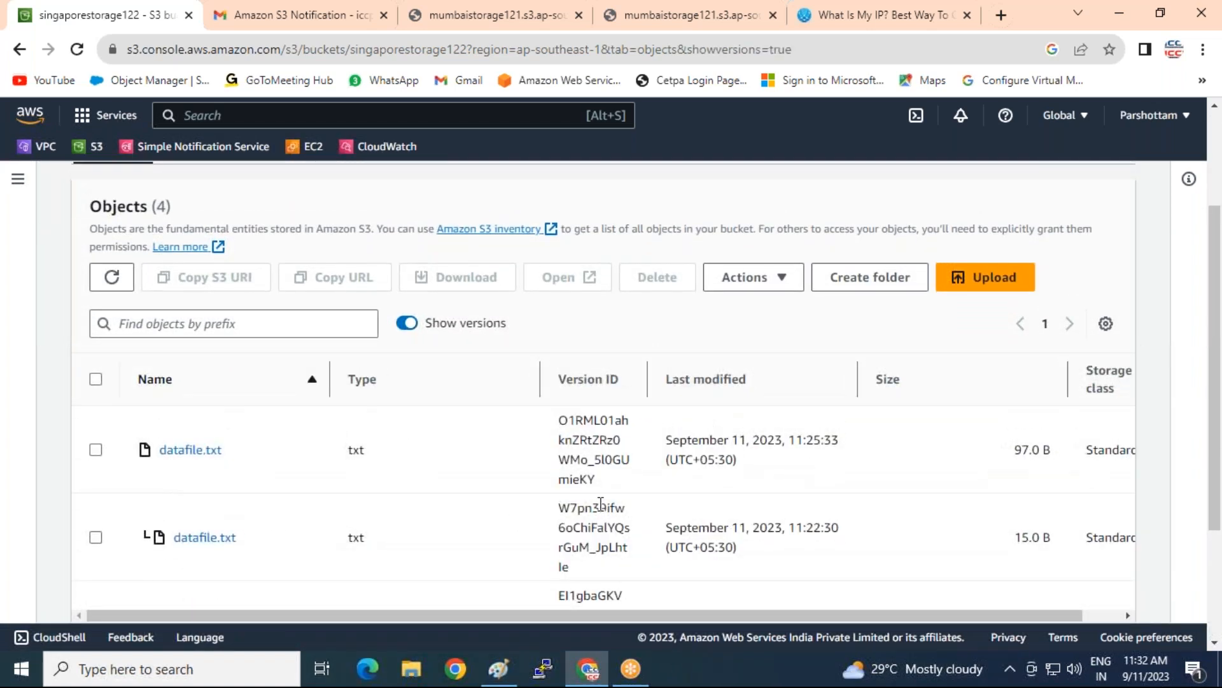
scroll(601, 505, down, 3)
scroll(496, 482, up, 5)
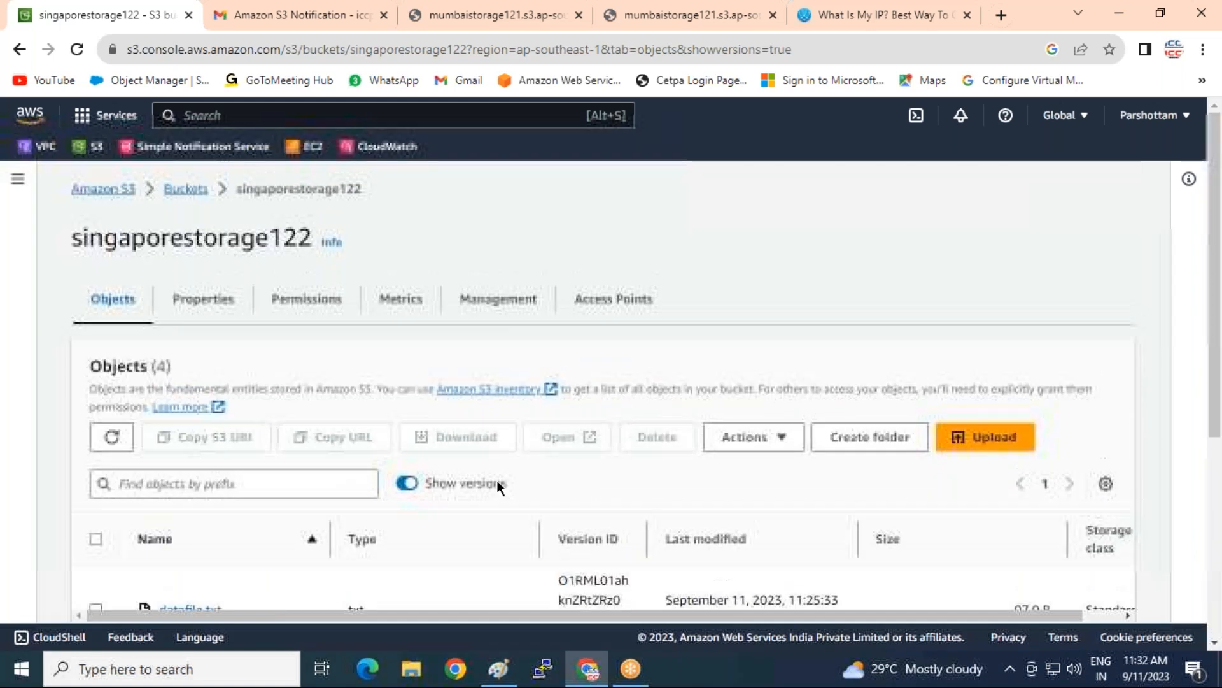
scroll(496, 483, down, 3)
click(406, 303)
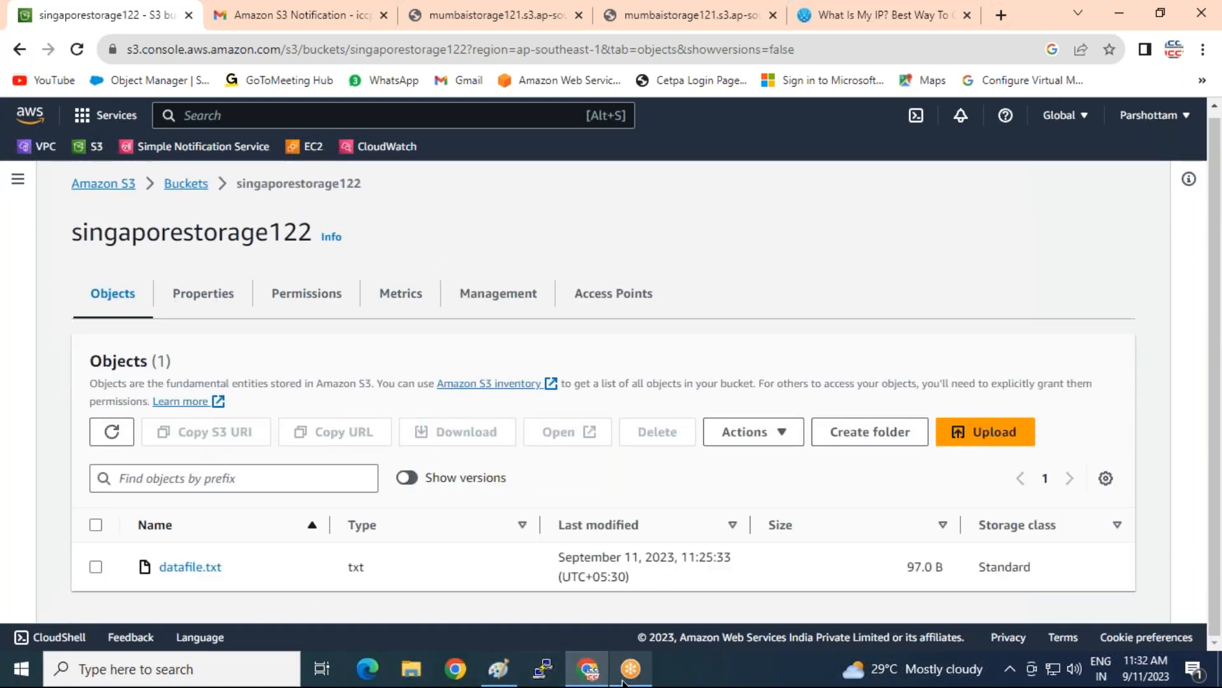
Review the Paint diagram of mumbai-s1 replicating to singapore-s2 with SNS mail notification
click(573, 675)
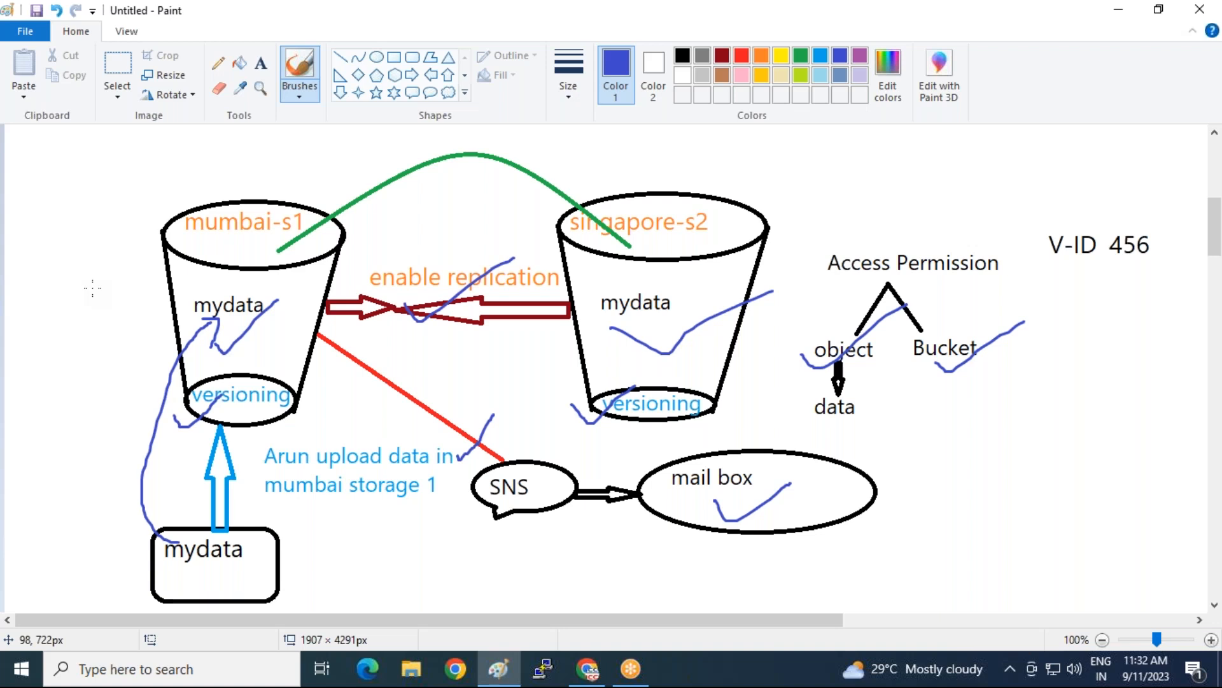
scroll(293, 472, down, 2)
scroll(636, 497, up, 4)
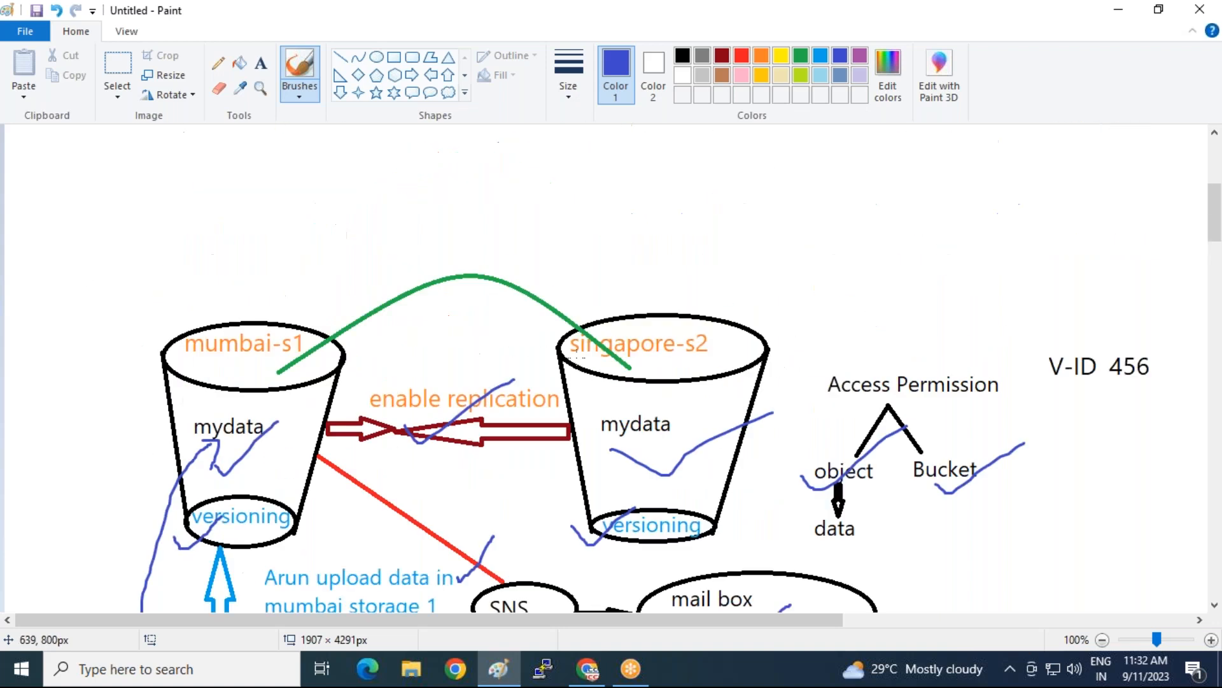
scroll(643, 382, down, 2)
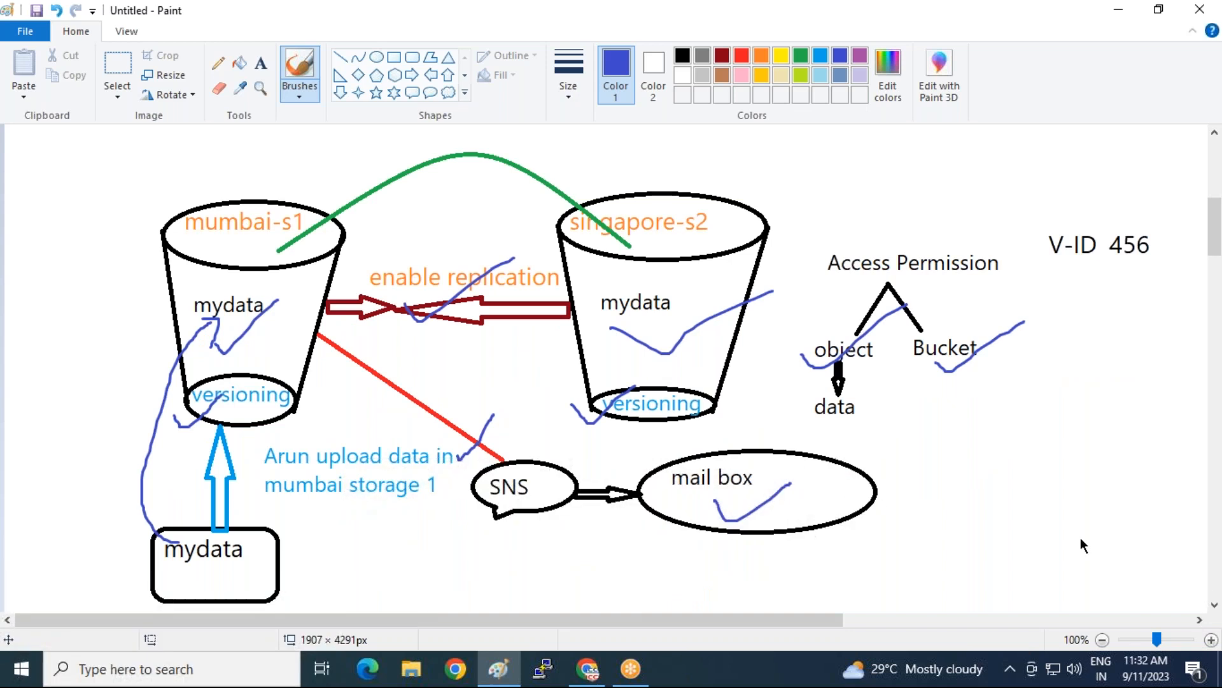